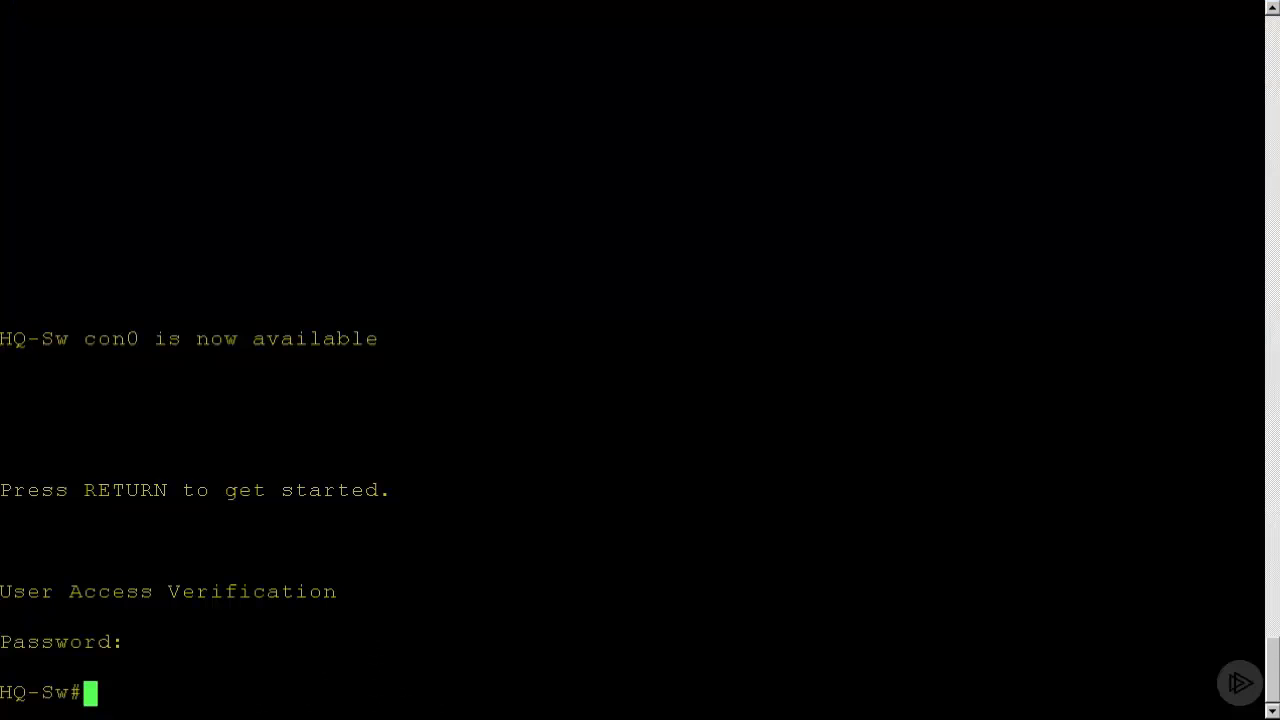
Enter global configuration mode on the HQ-Sw switch.
key(Return)
key(Return)
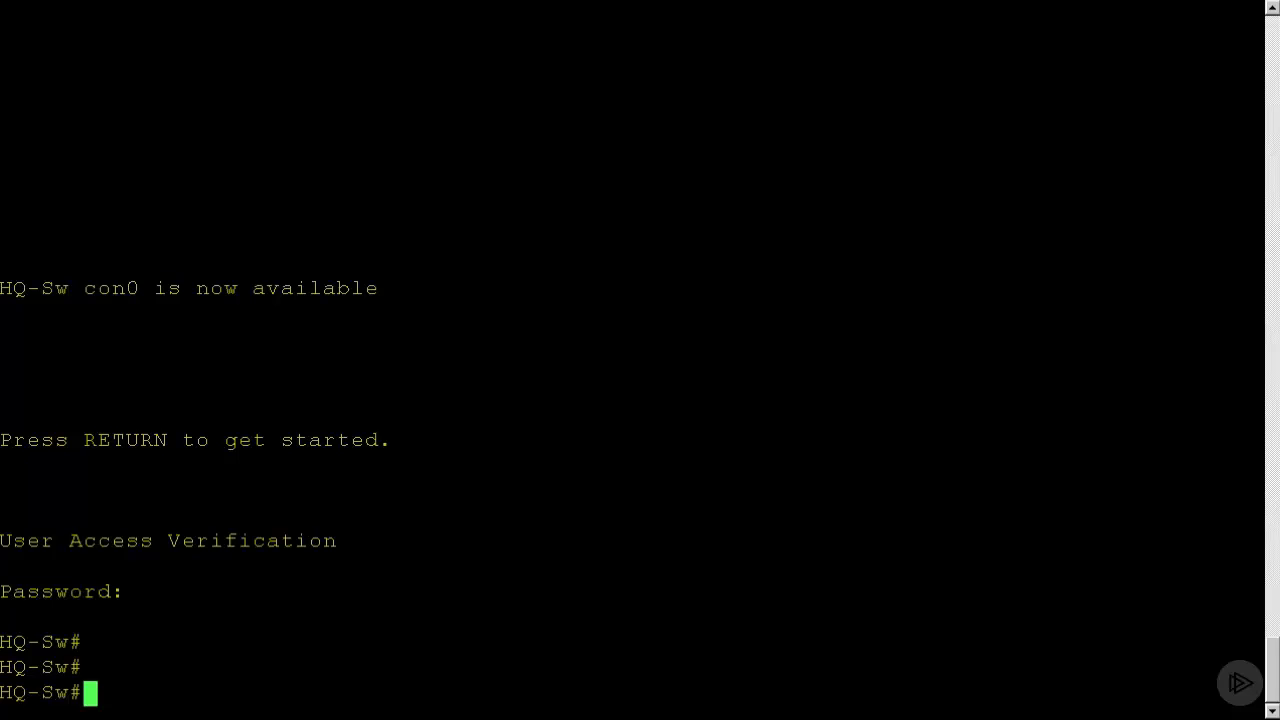
text(conf t)
key(Return)
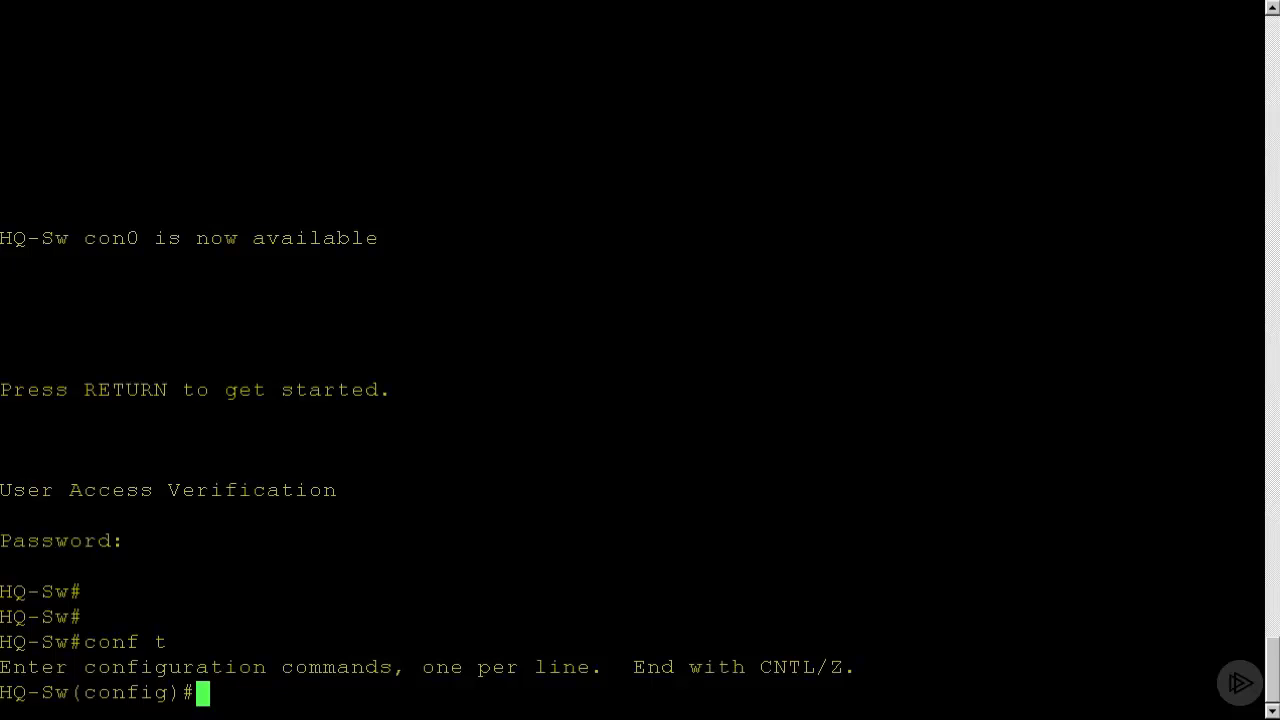
Enter the RADIUS dynamic authorization configuration with the command aaa server radius dynamic-author.
text(aaa server r)
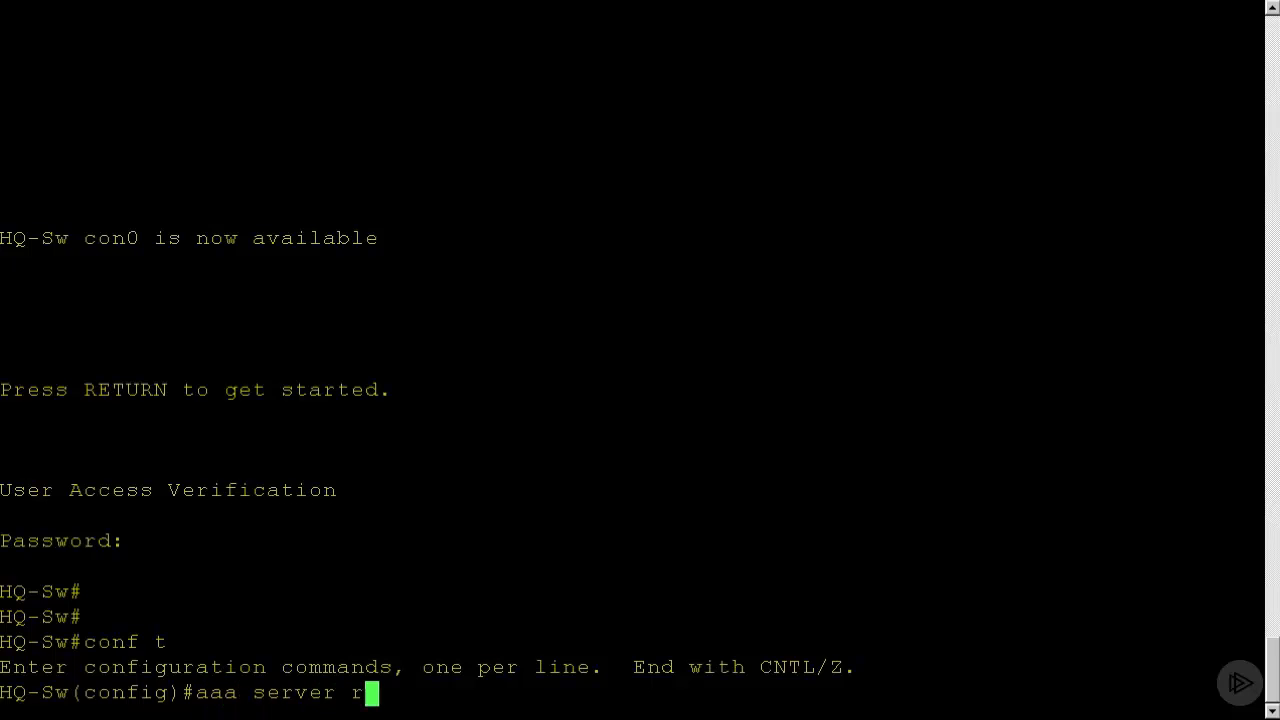
text(adius d)
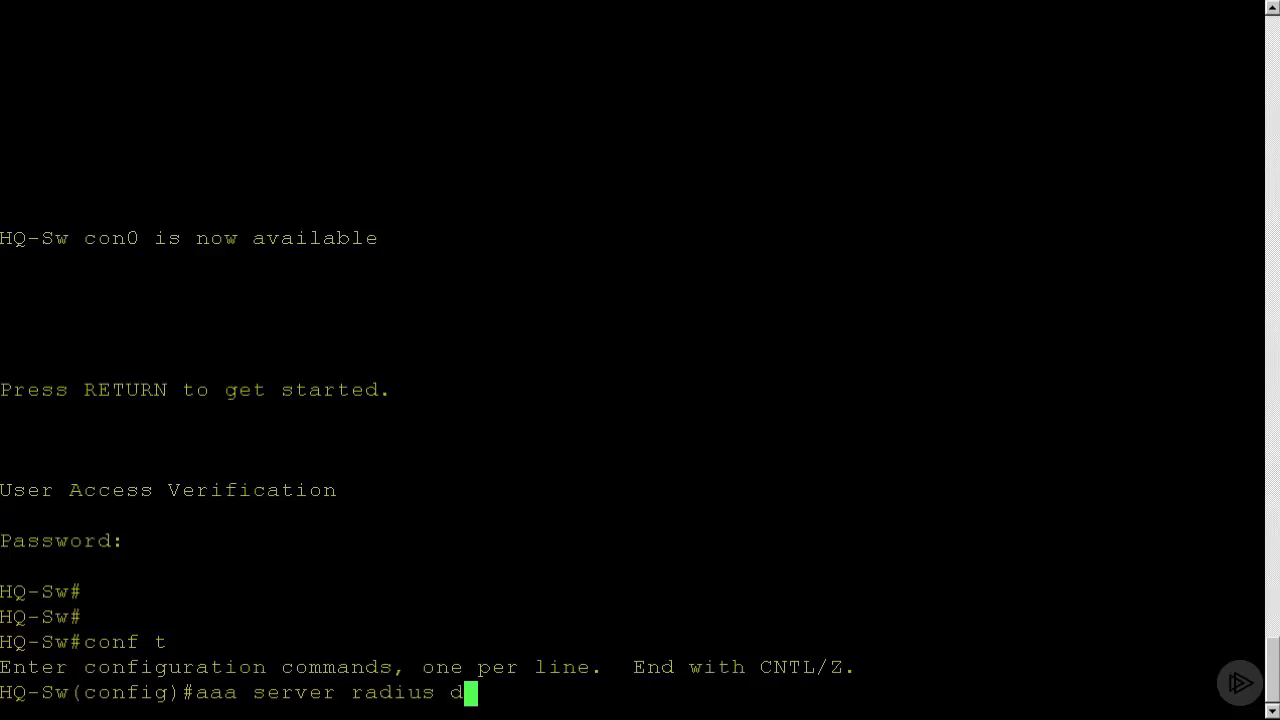
text(ynami-author)
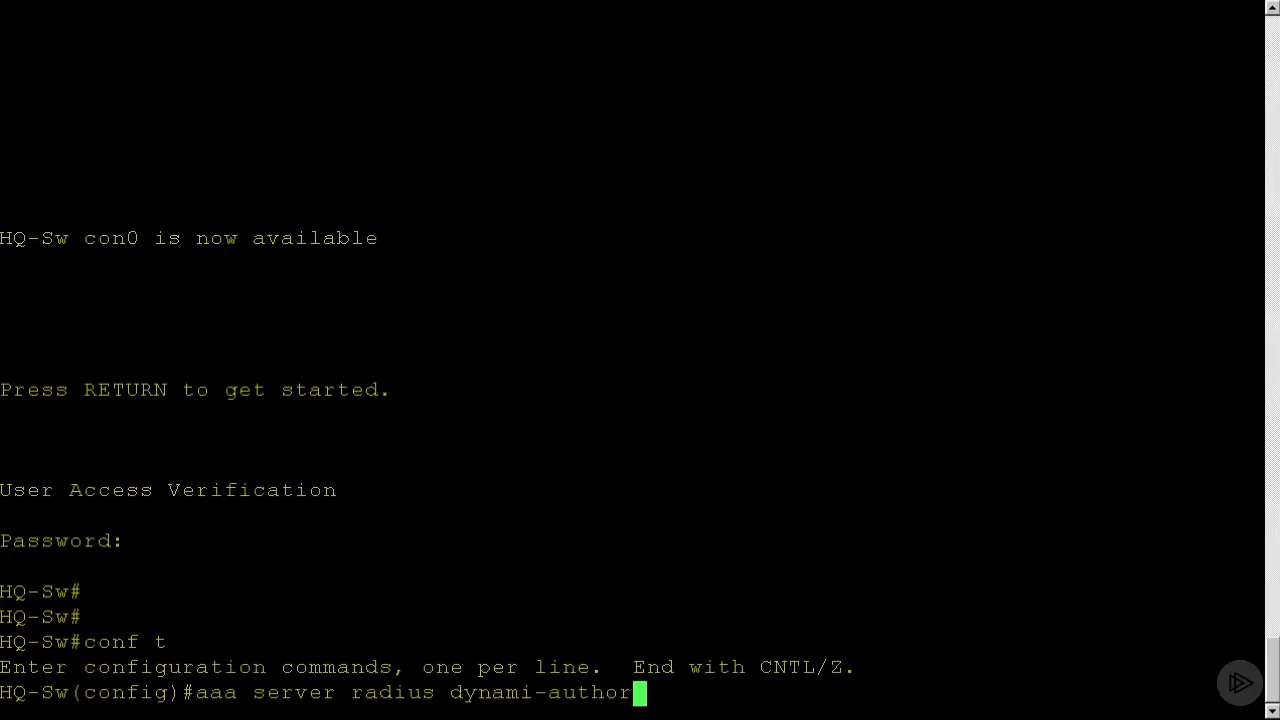
key(Return)
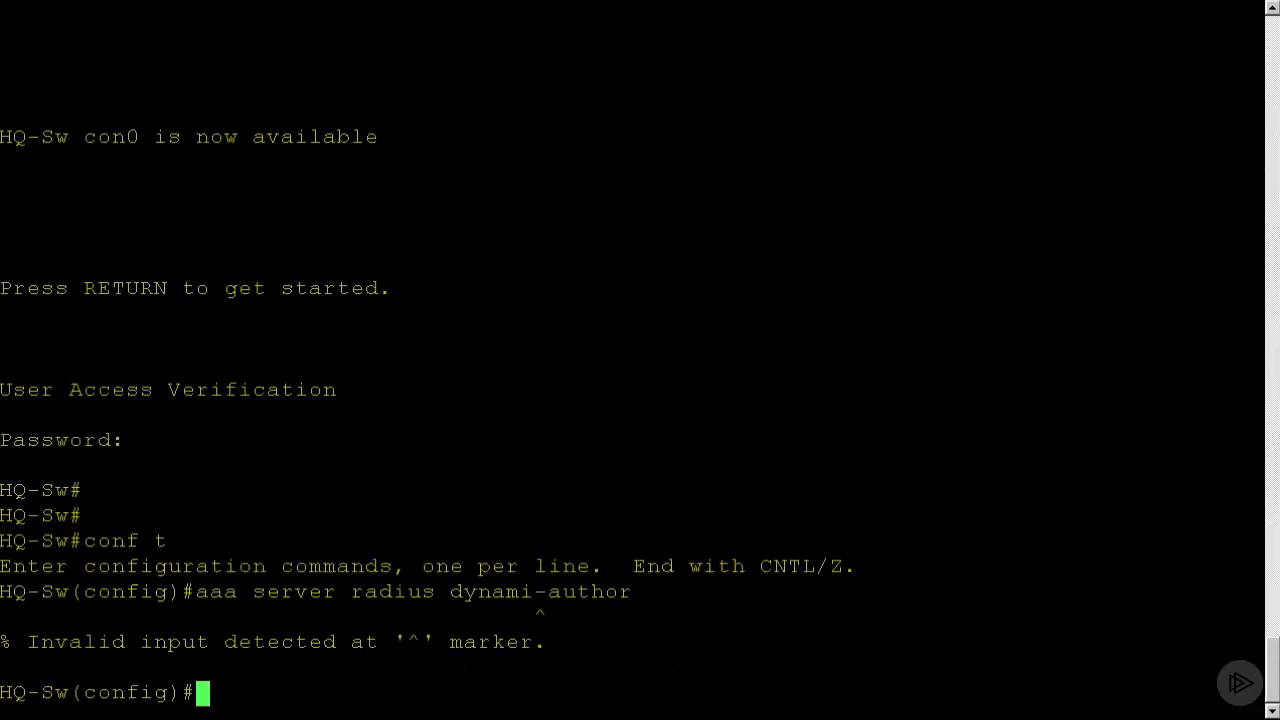
key(Up)
key(Left)
key(Left)
key(Left)
key(Left)
key(Left)
key(Left)
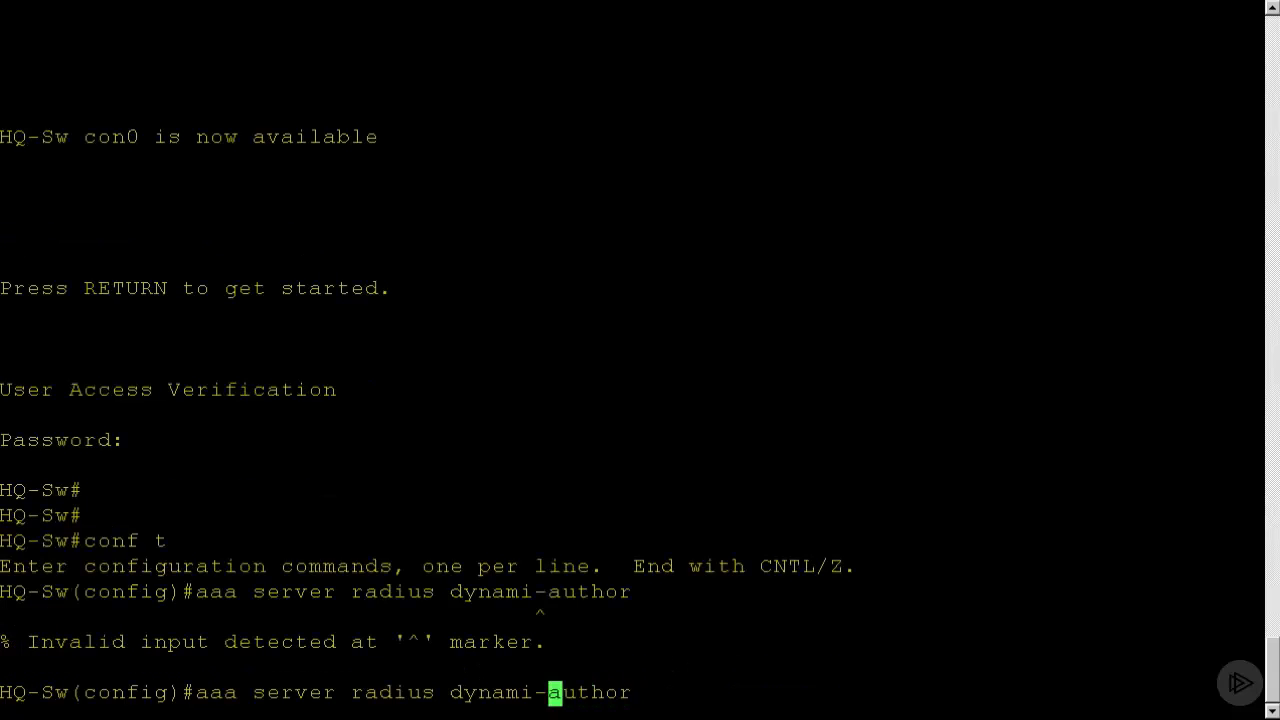
key(Left)
key(Left)
text(c)
key(Right)
key(BackSpace)
key(BackSpace)
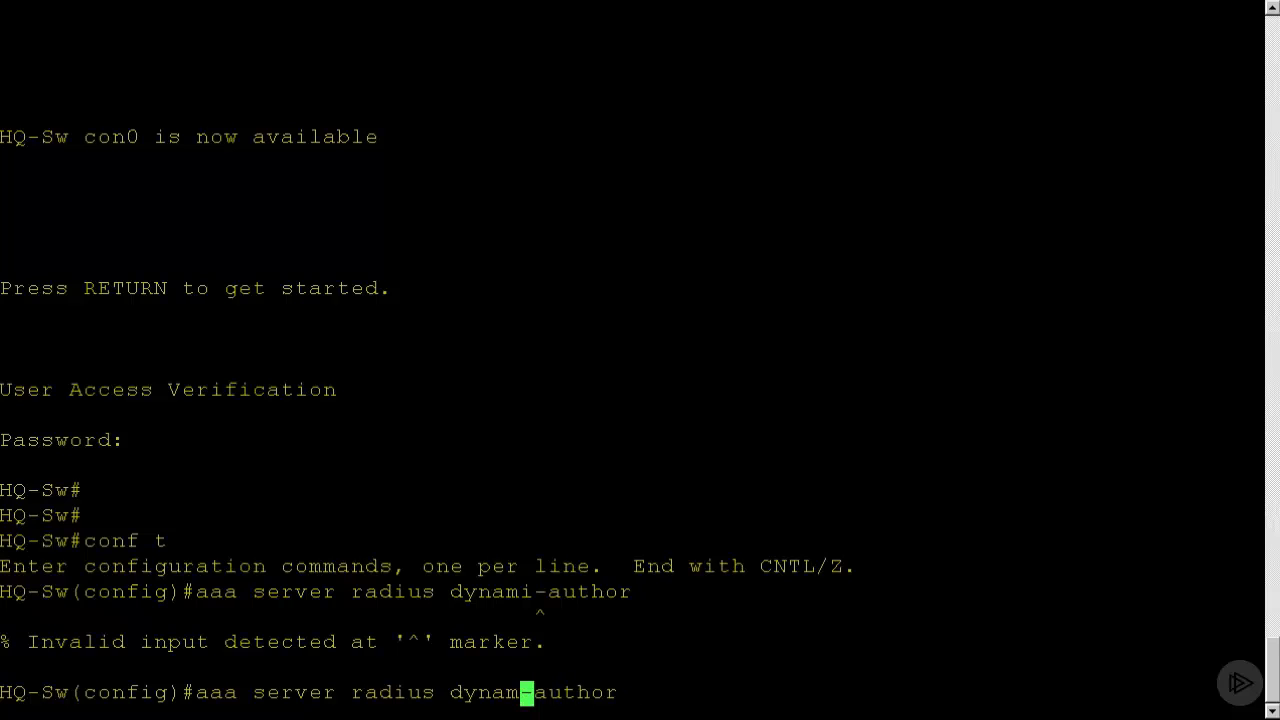
text(ic)
key(Return)
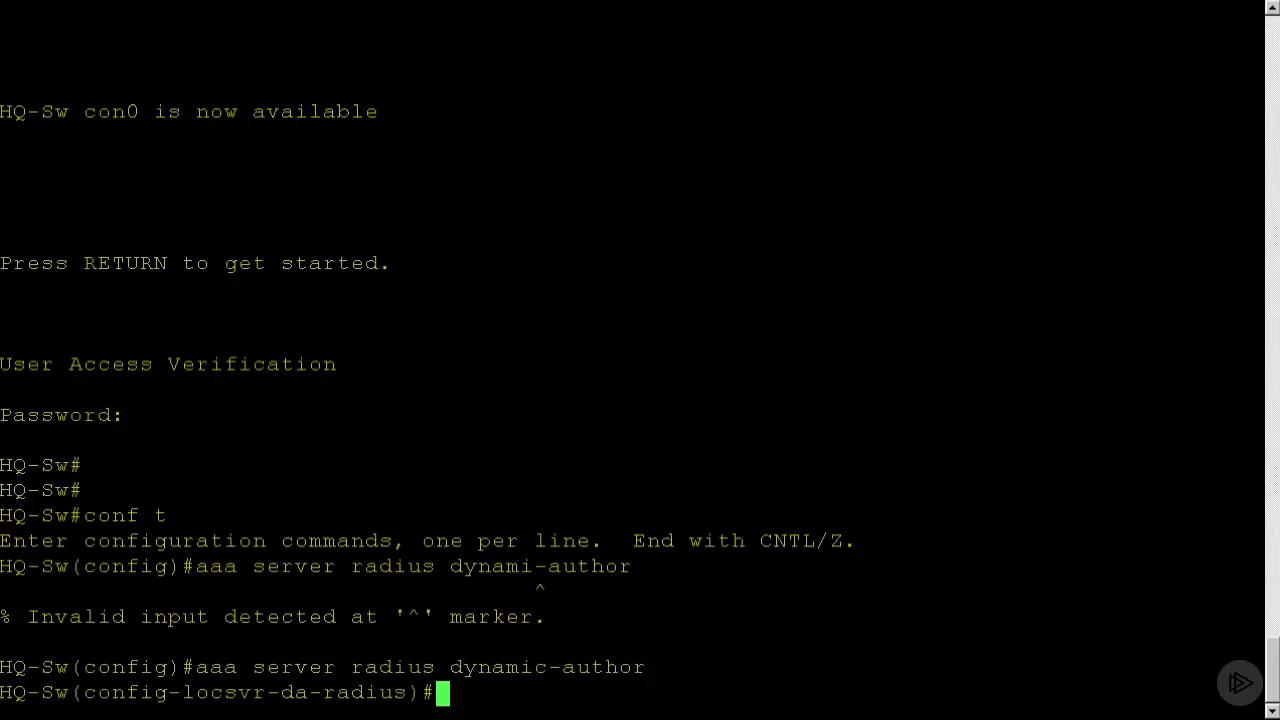
Add client 10.10.2.20 with its unencrypted (type 0) RADIUS server key, and return to global configuration mode.
text(client )
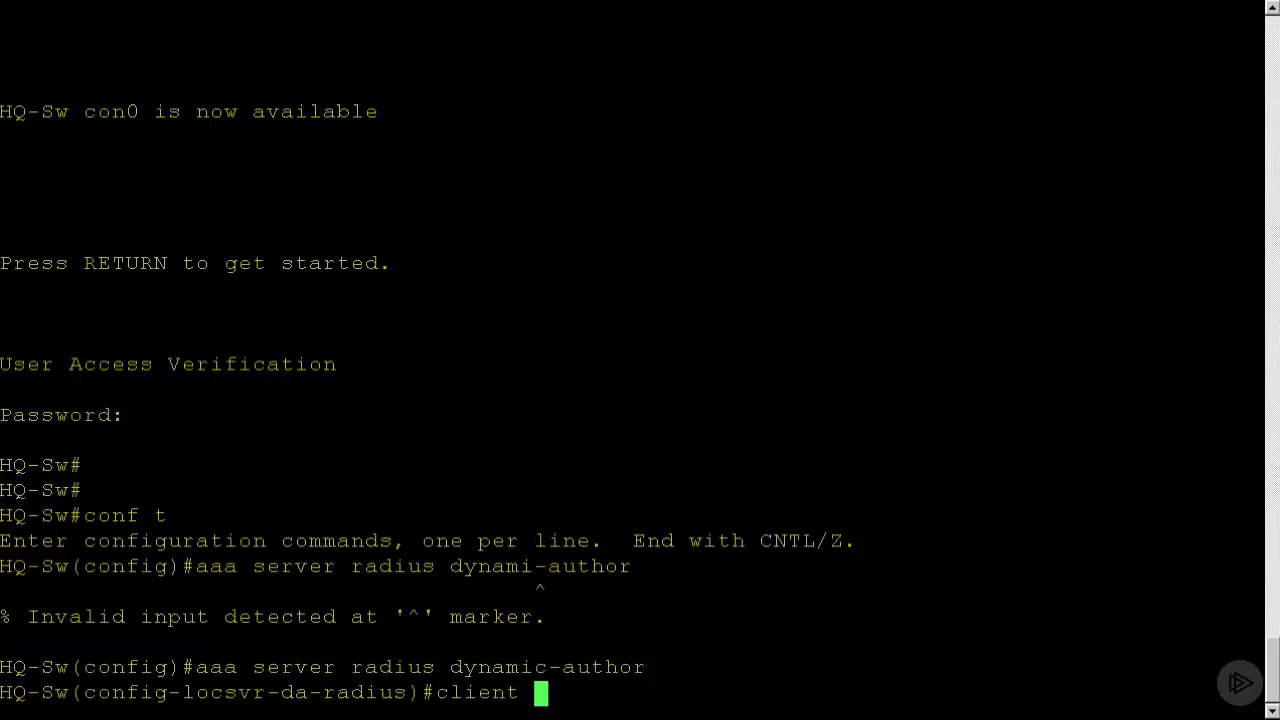
text(10)
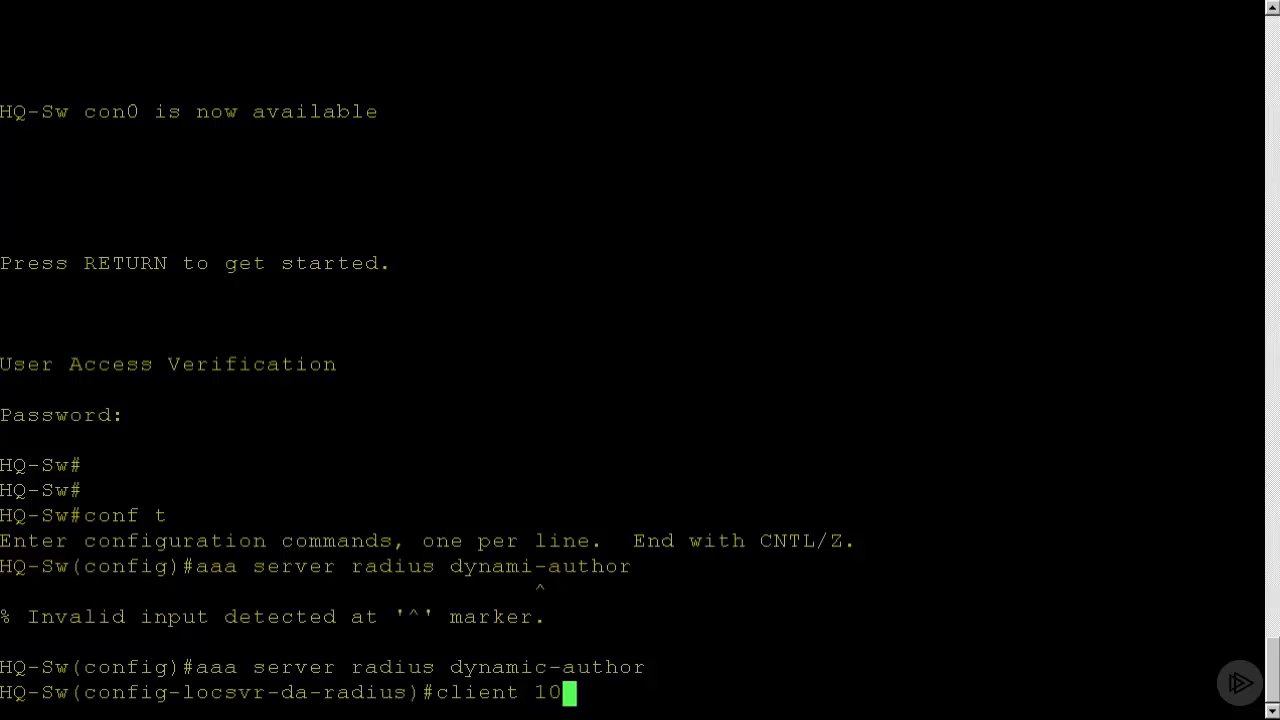
text(.10.2.20 )
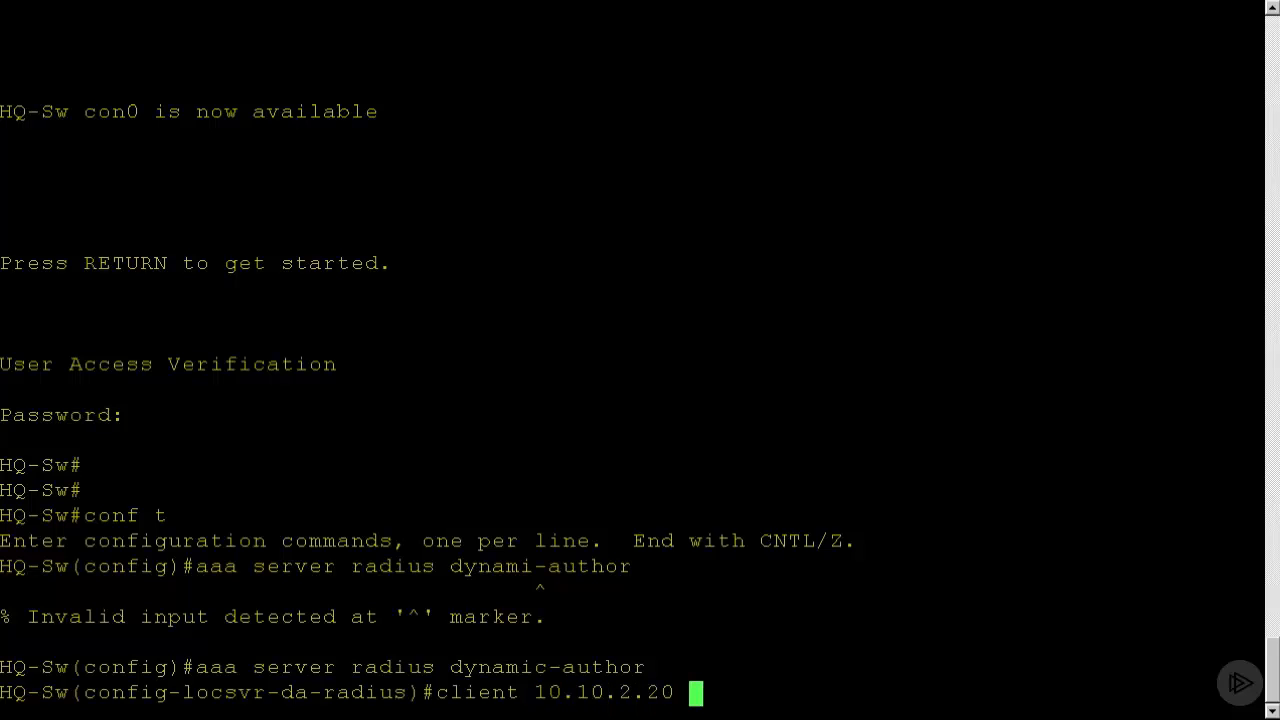
text(server-ke)
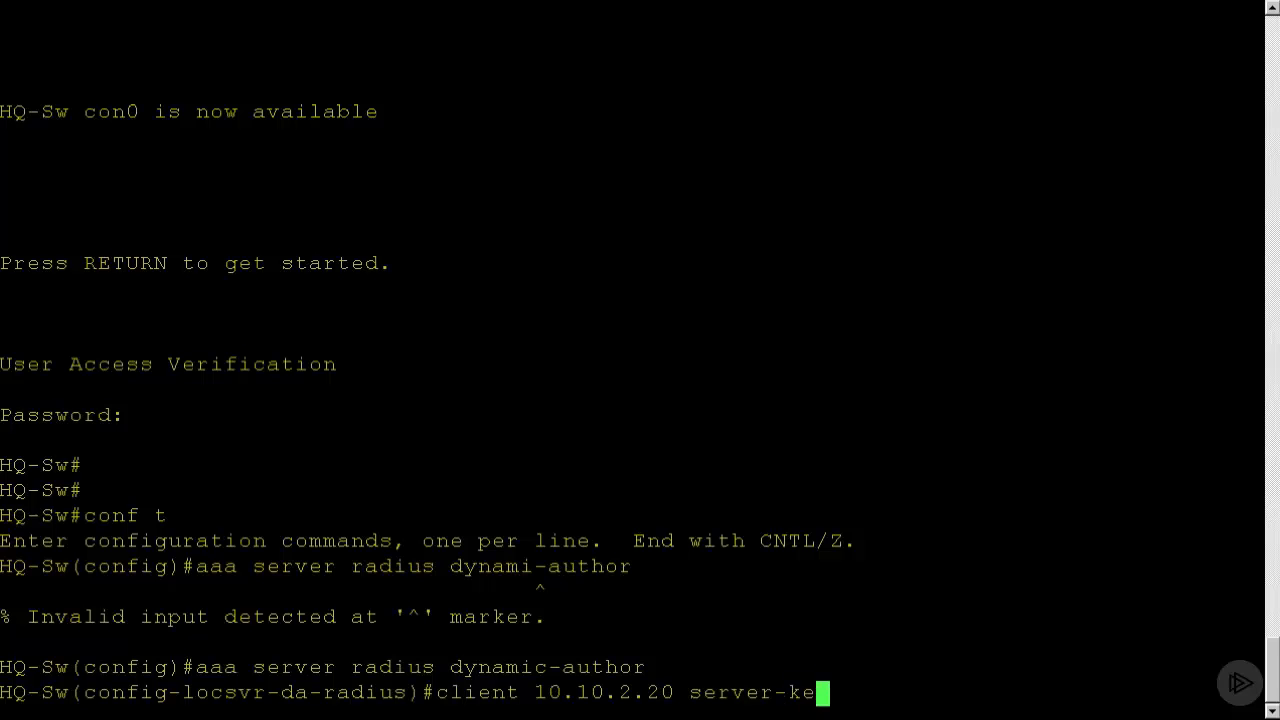
text(y 0 radius)
text(-key)
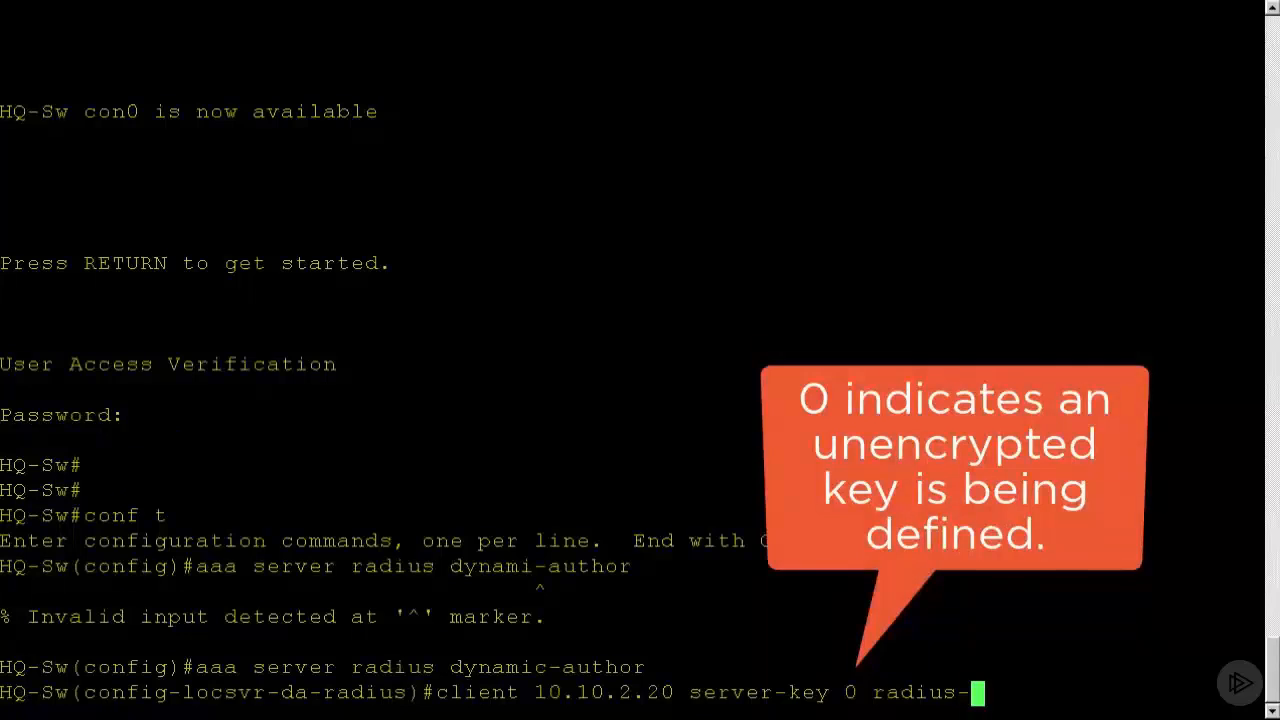
key(Return)
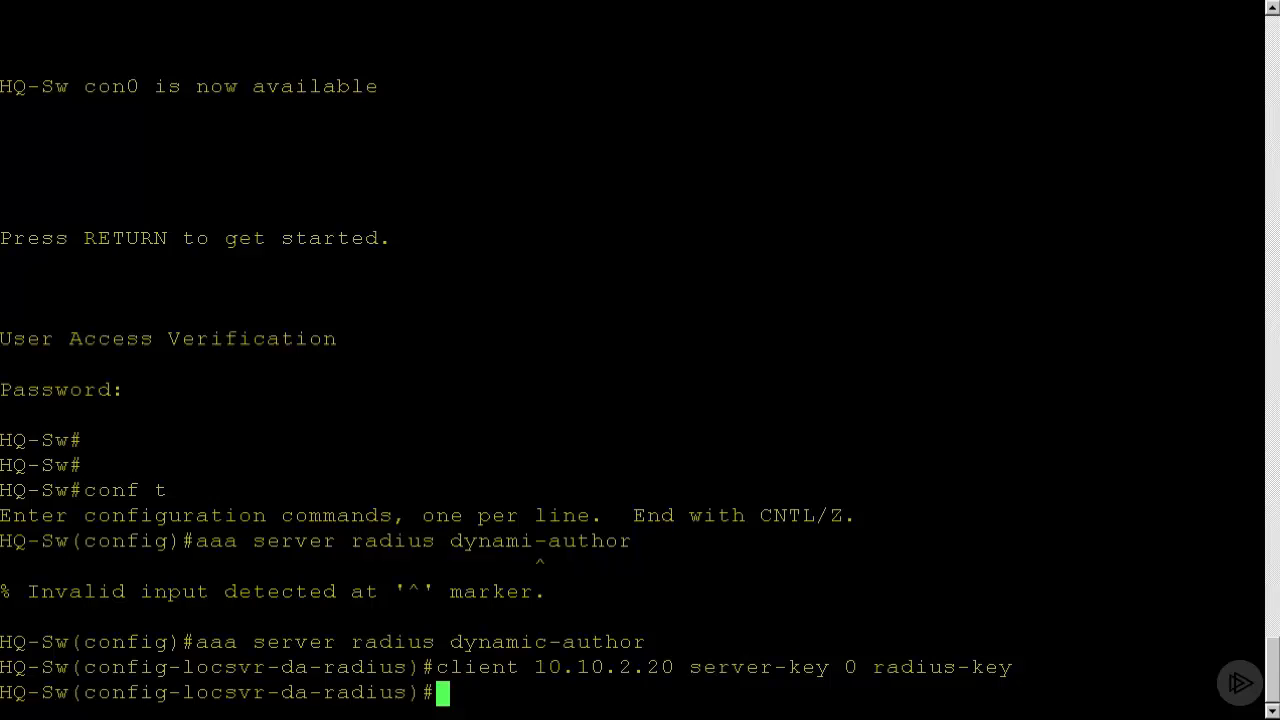
text(exit)
key(Return)
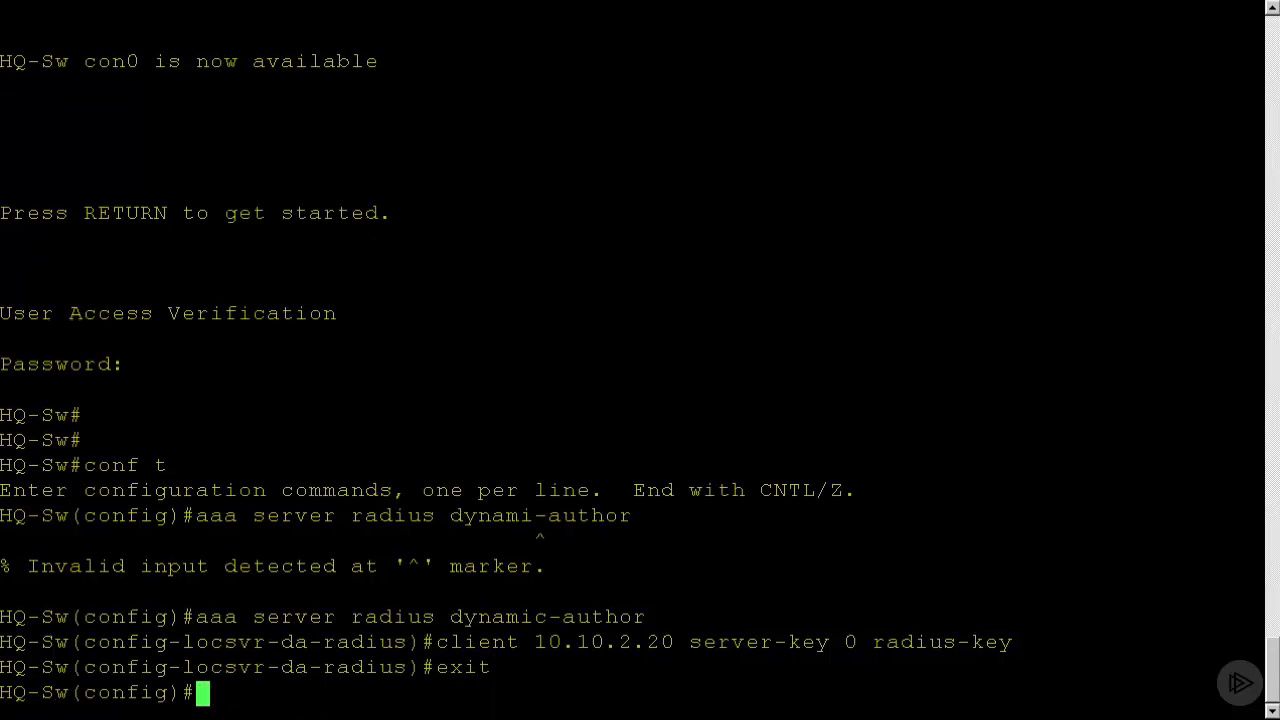
Create an extended IP access list named ACL-WEBAUTH-REDIRECT.
text(ip acces)
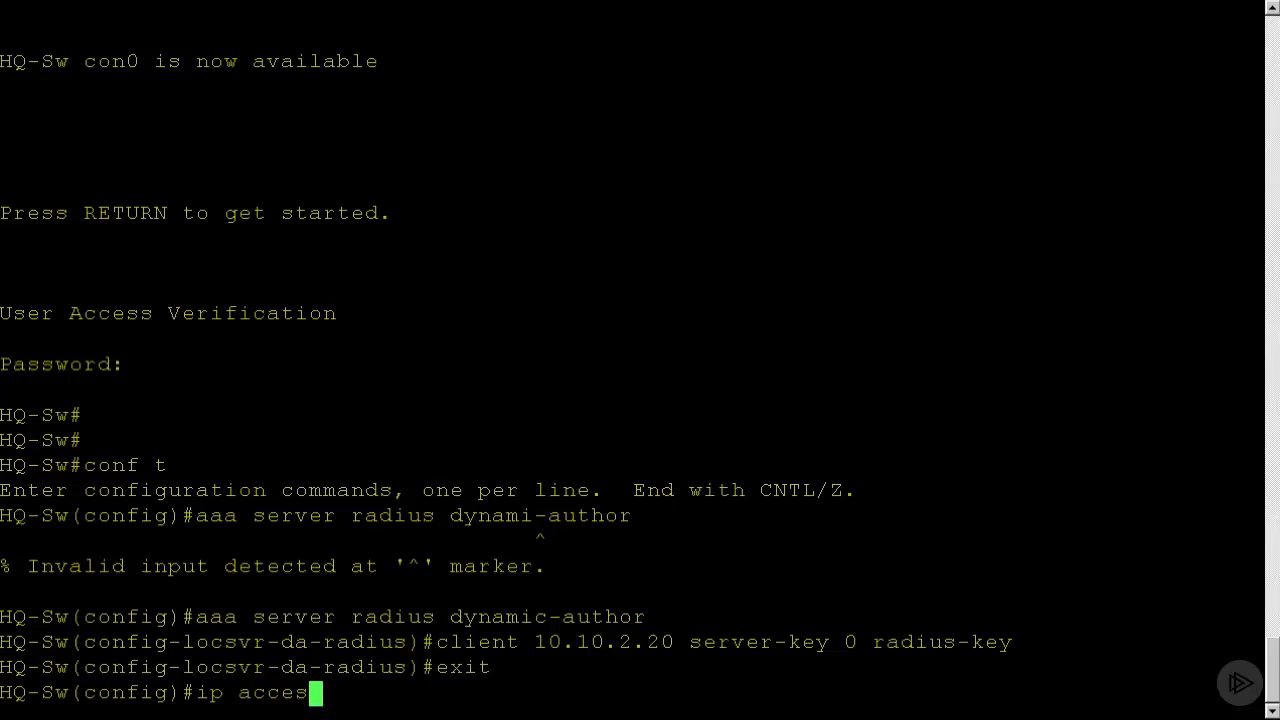
text(s-lst ex)
key(BackSpace)
key(BackSpace)
key(BackSpace)
key(BackSpace)
key(BackSpace)
key(BackSpace)
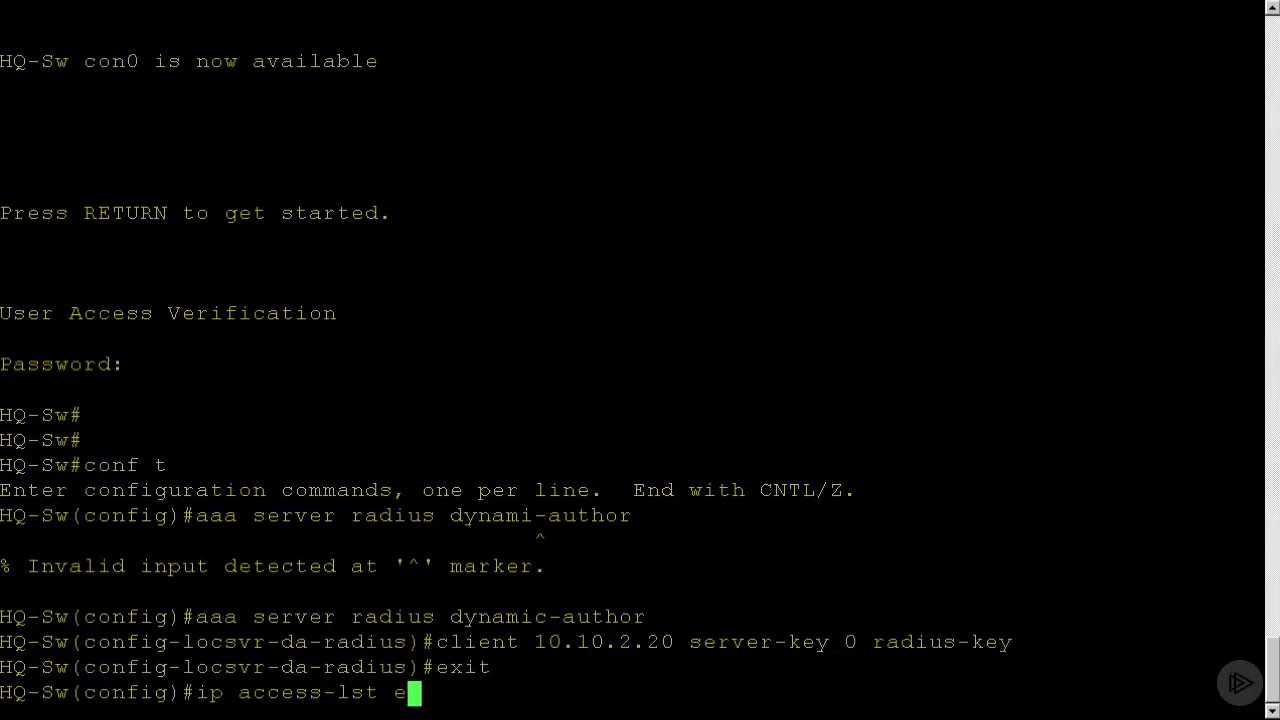
text(lis)
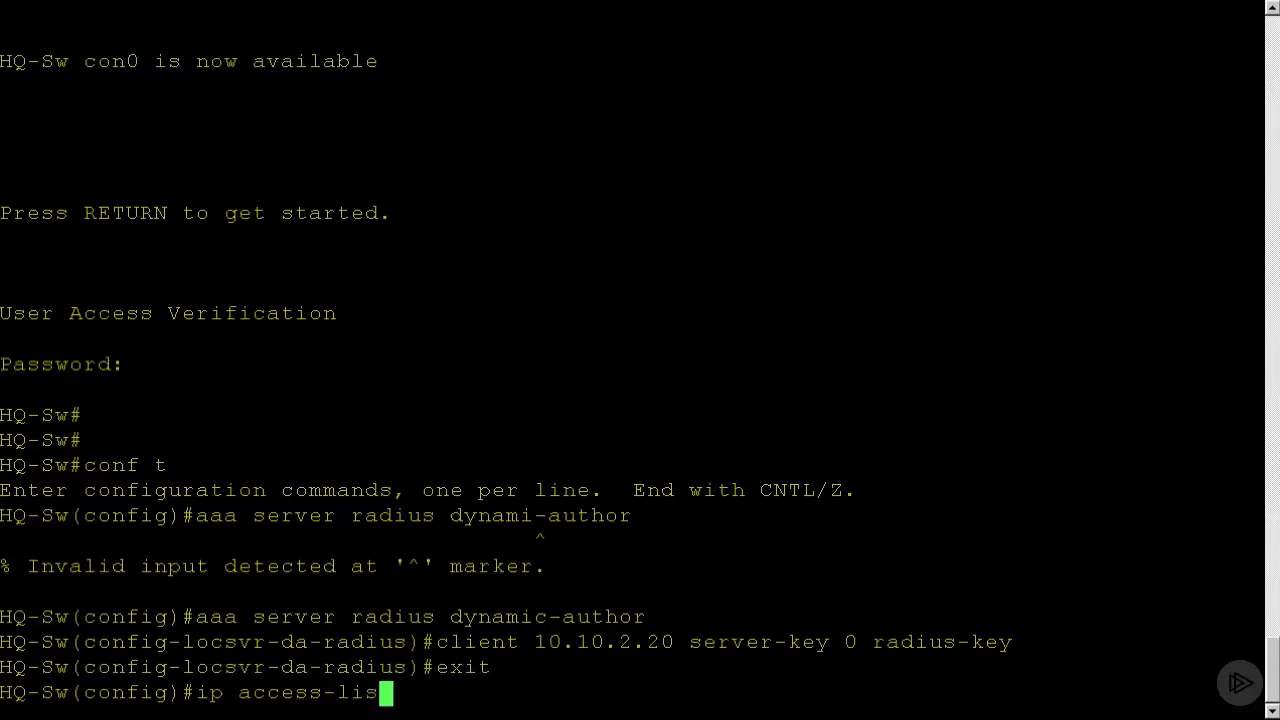
text(t extended )
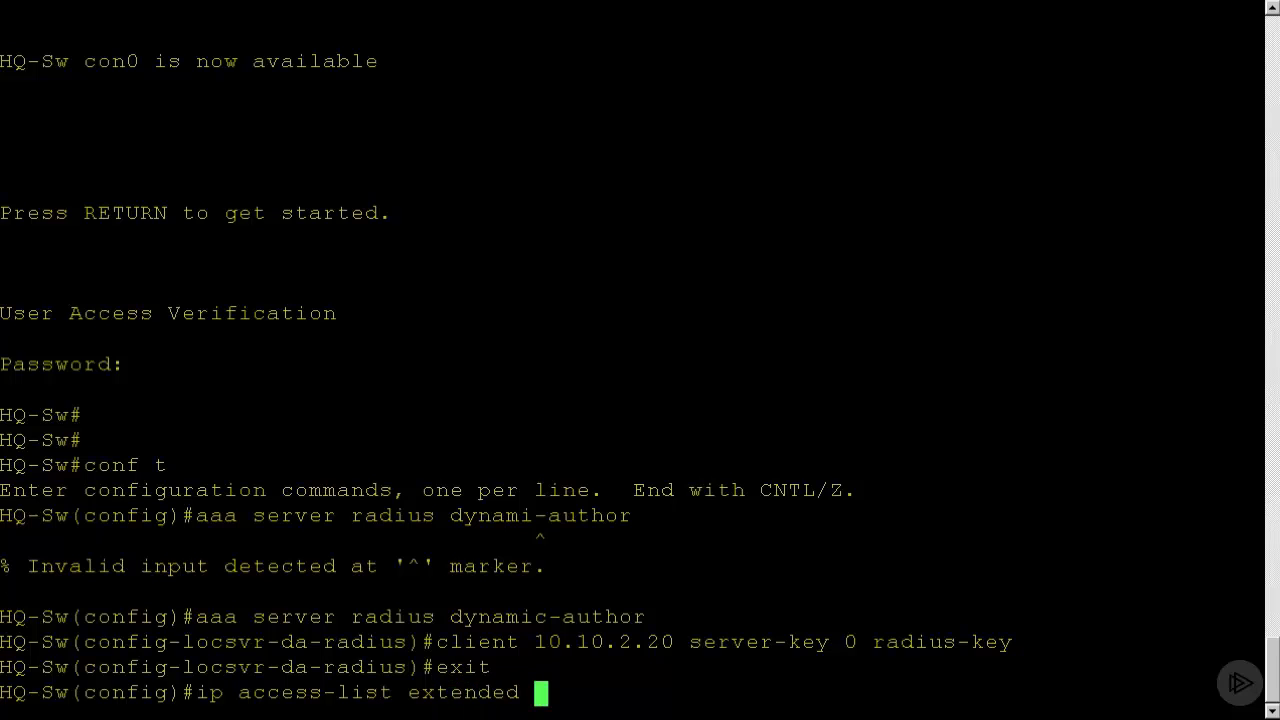
text(ACL)
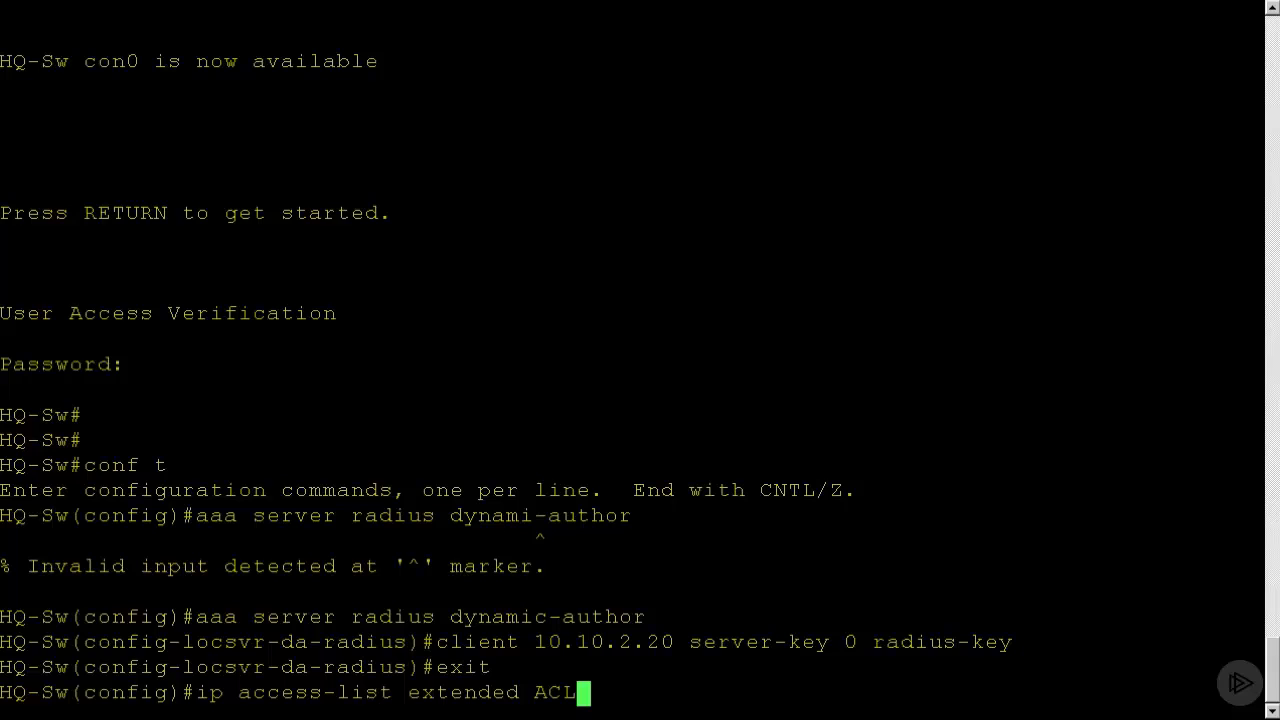
text(-)
text(WE)
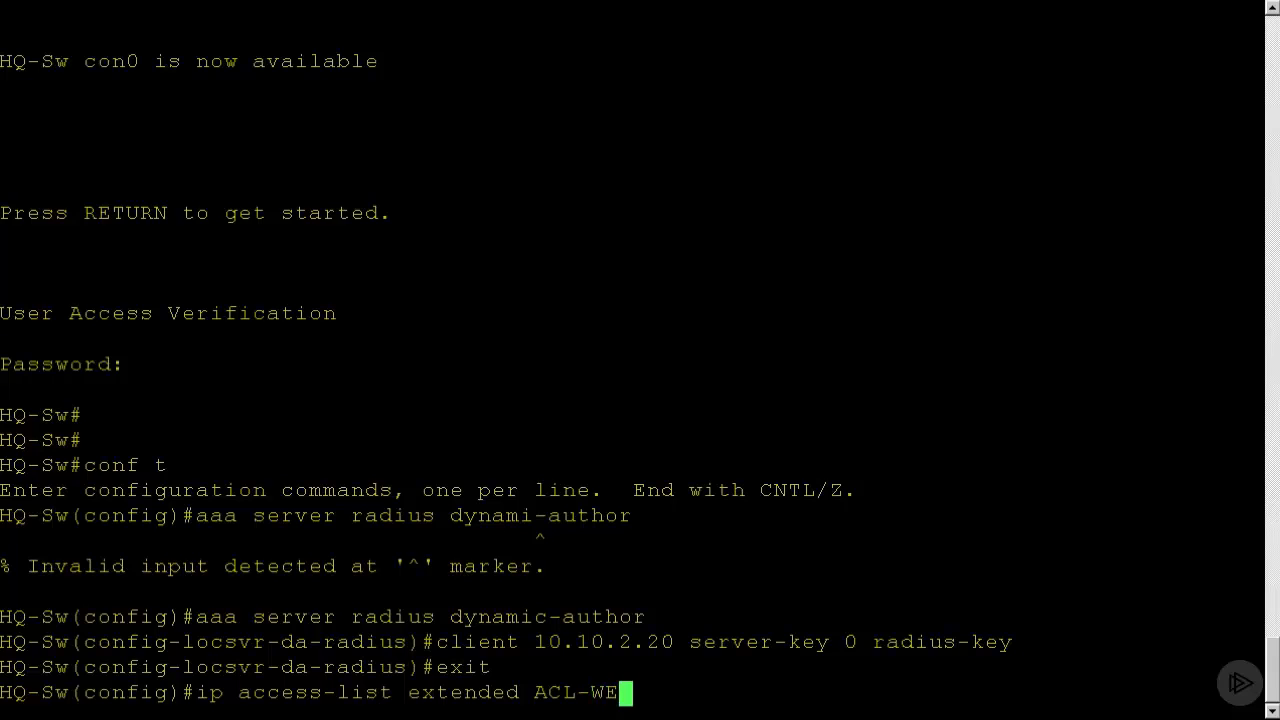
text(BAUTH-REF)
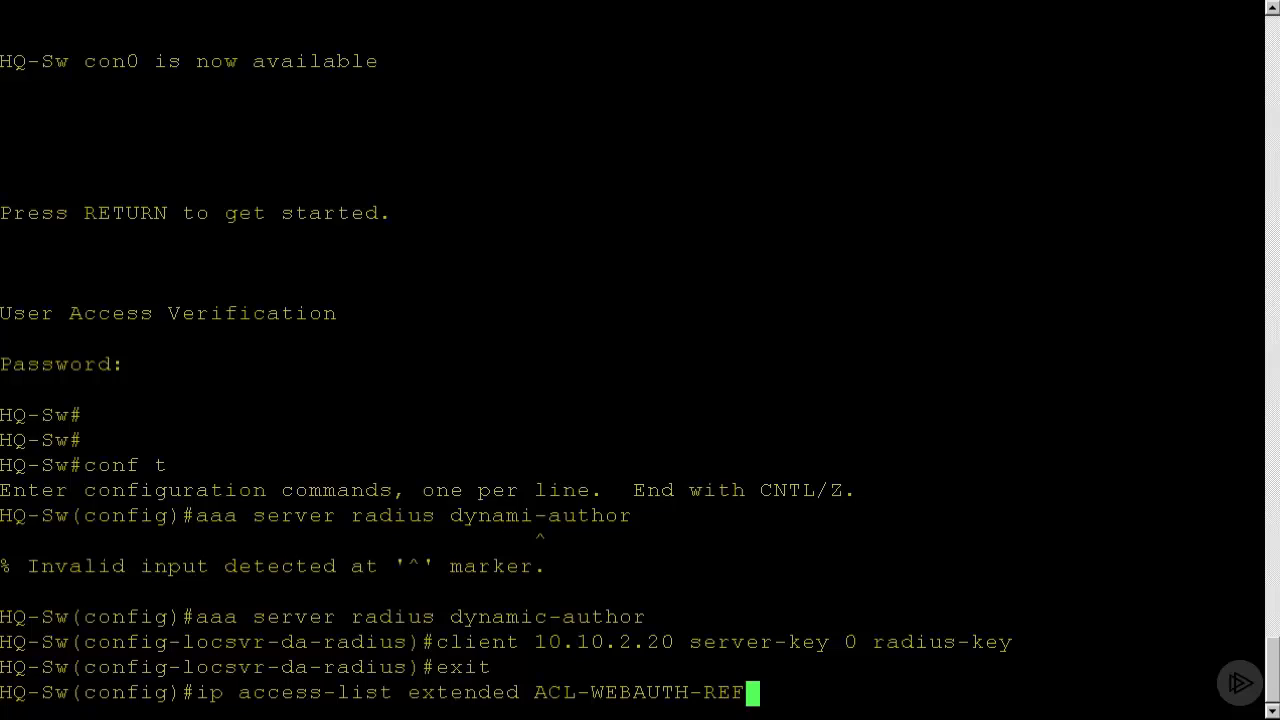
key(BackSpace)
text(DUIRECTS)
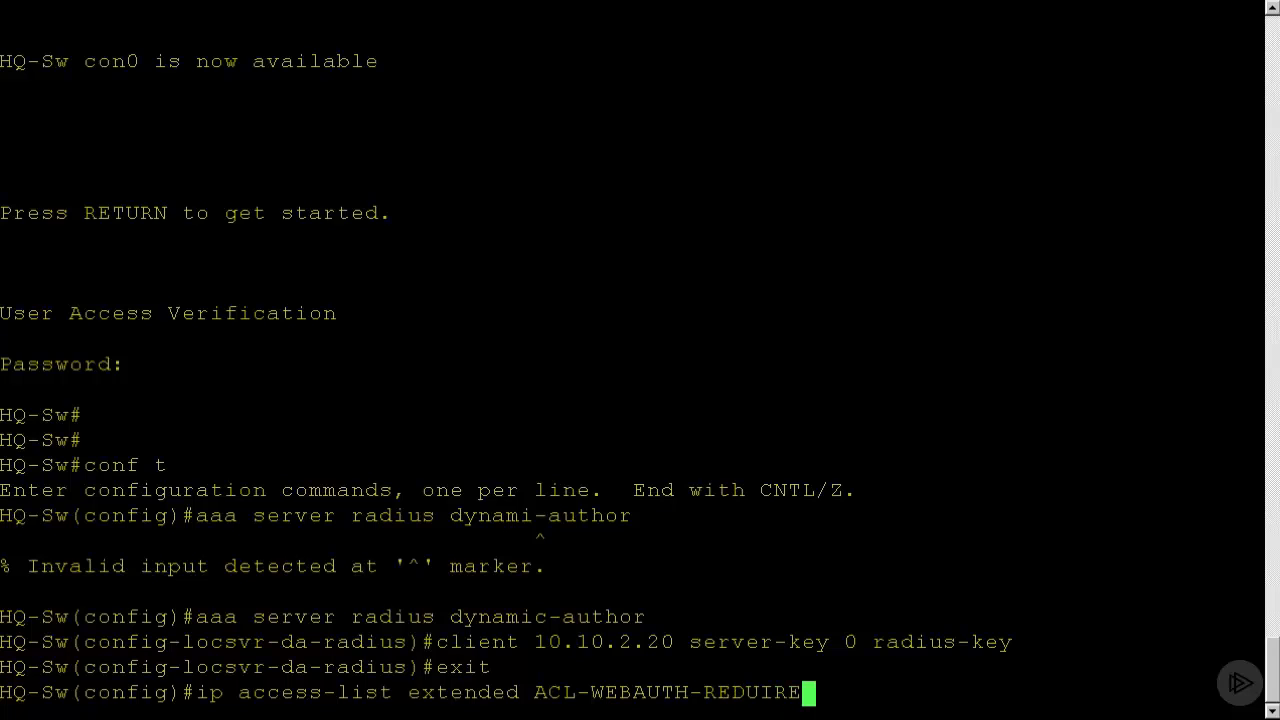
key(BackSpace)
key(BackSpace)
key(BackSpace)
key(BackSpace)
key(BackSpace)
key(BackSpace)
key(BackSpace)
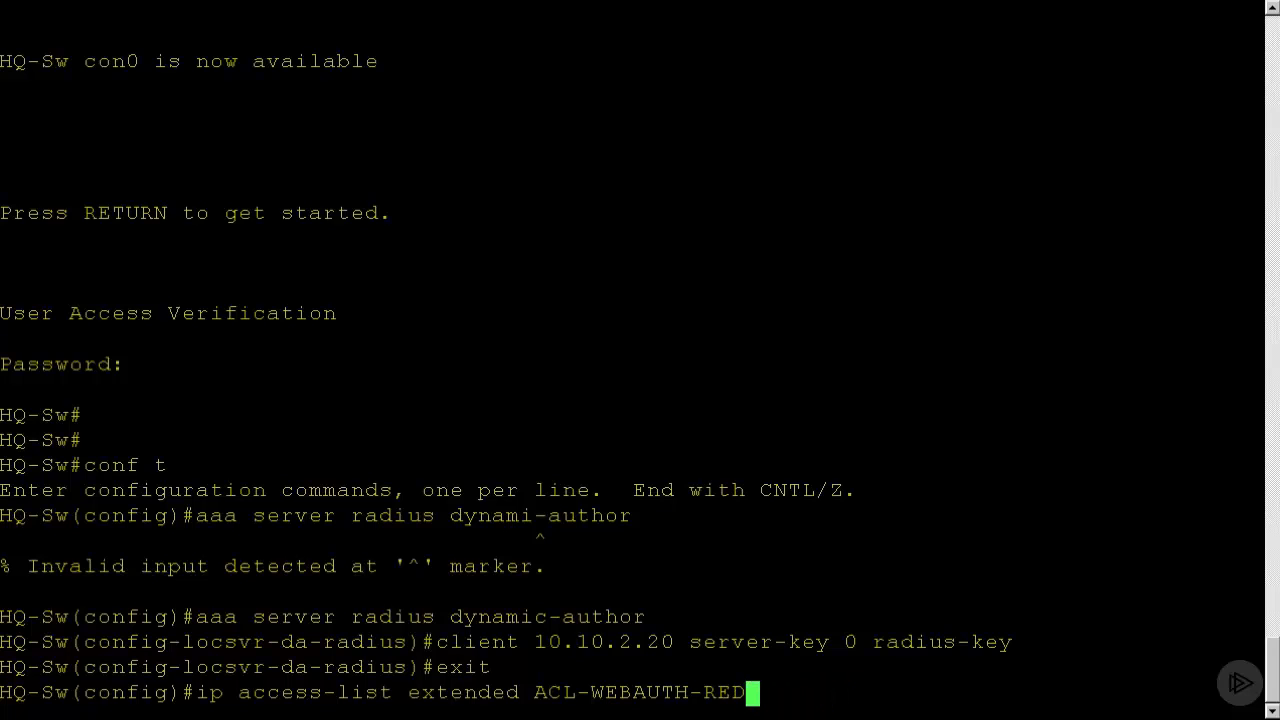
text(IRECT)
key(Return)
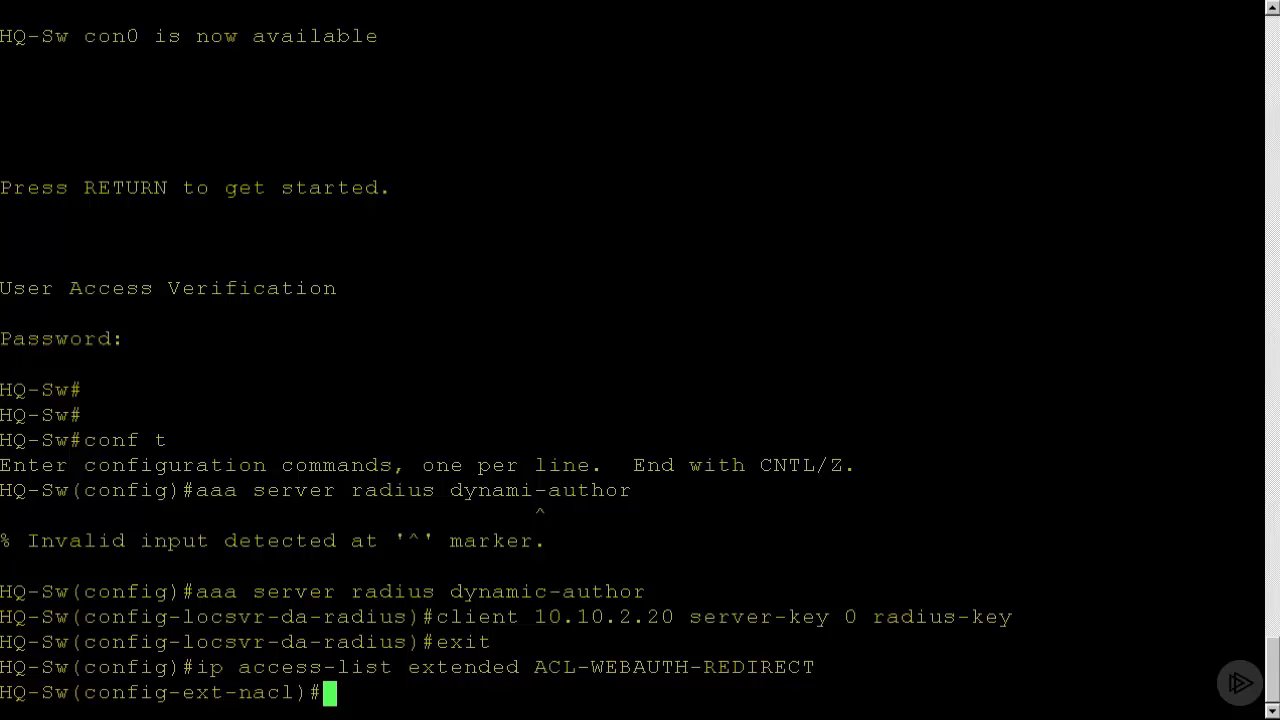
text(permit )
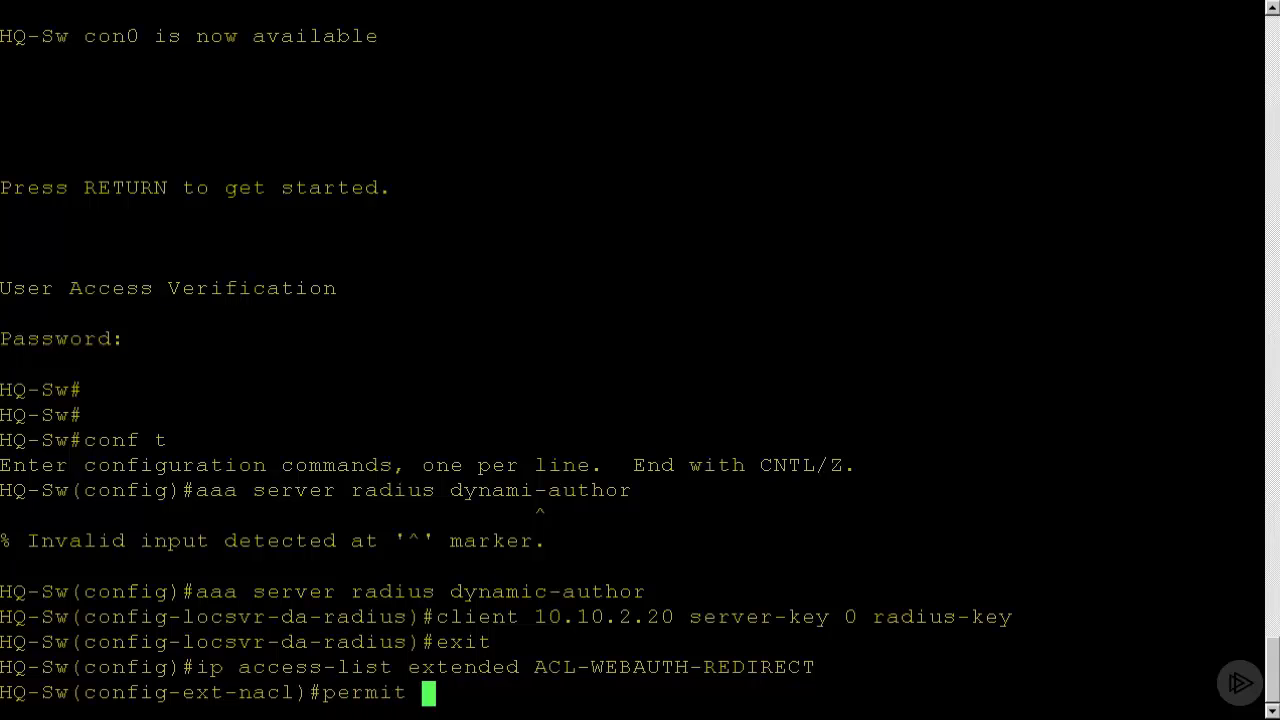
text(tcp any ahy)
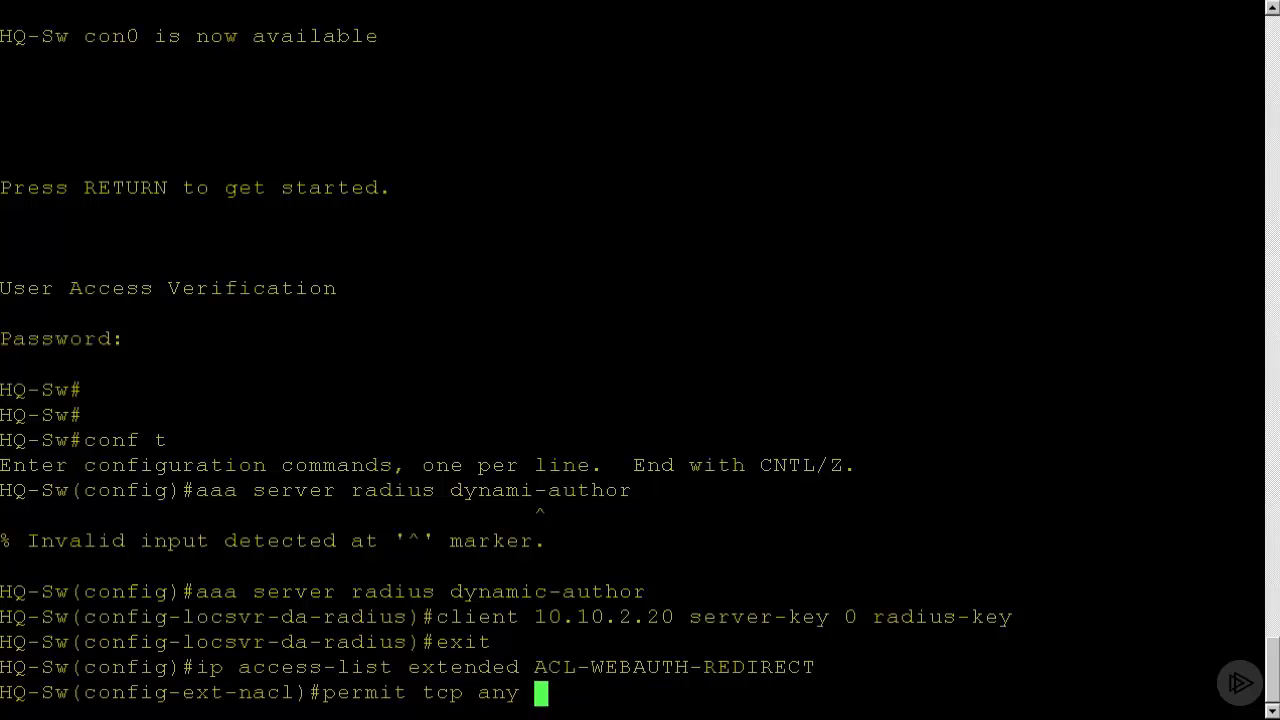
key(BackSpace)
key(BackSpace)
text(ny eq )
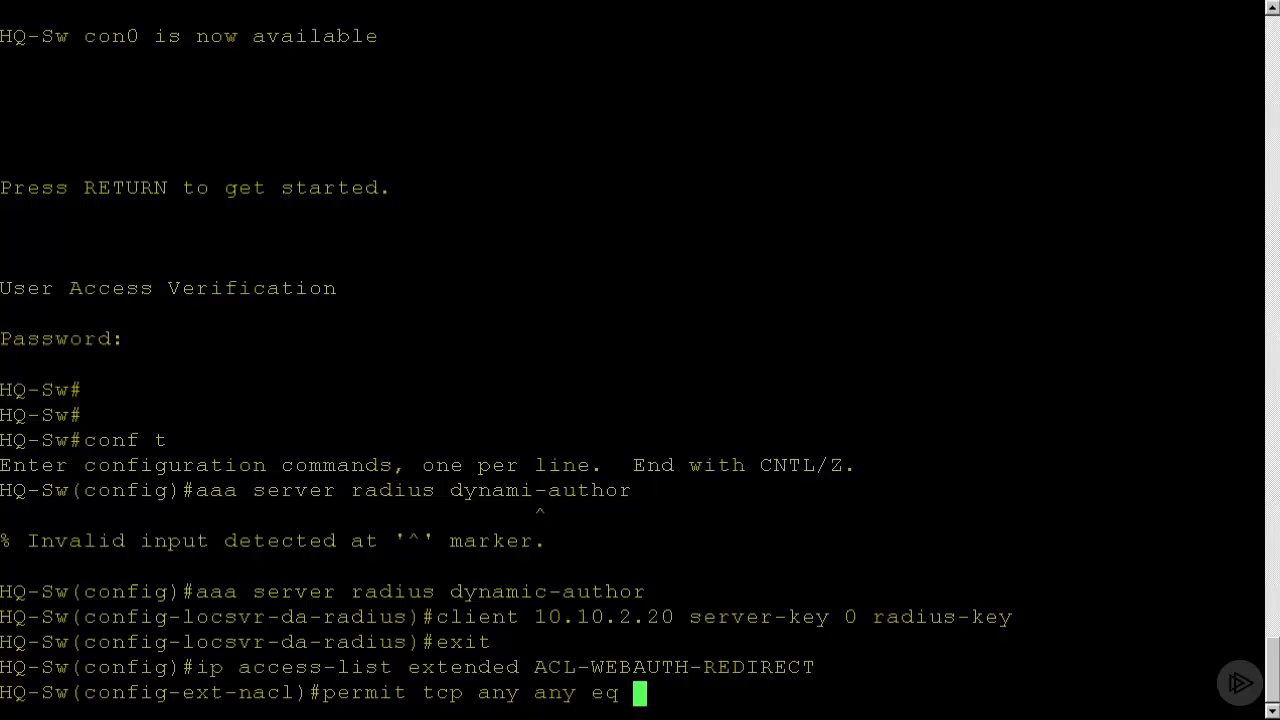
text(www)
key(Return)
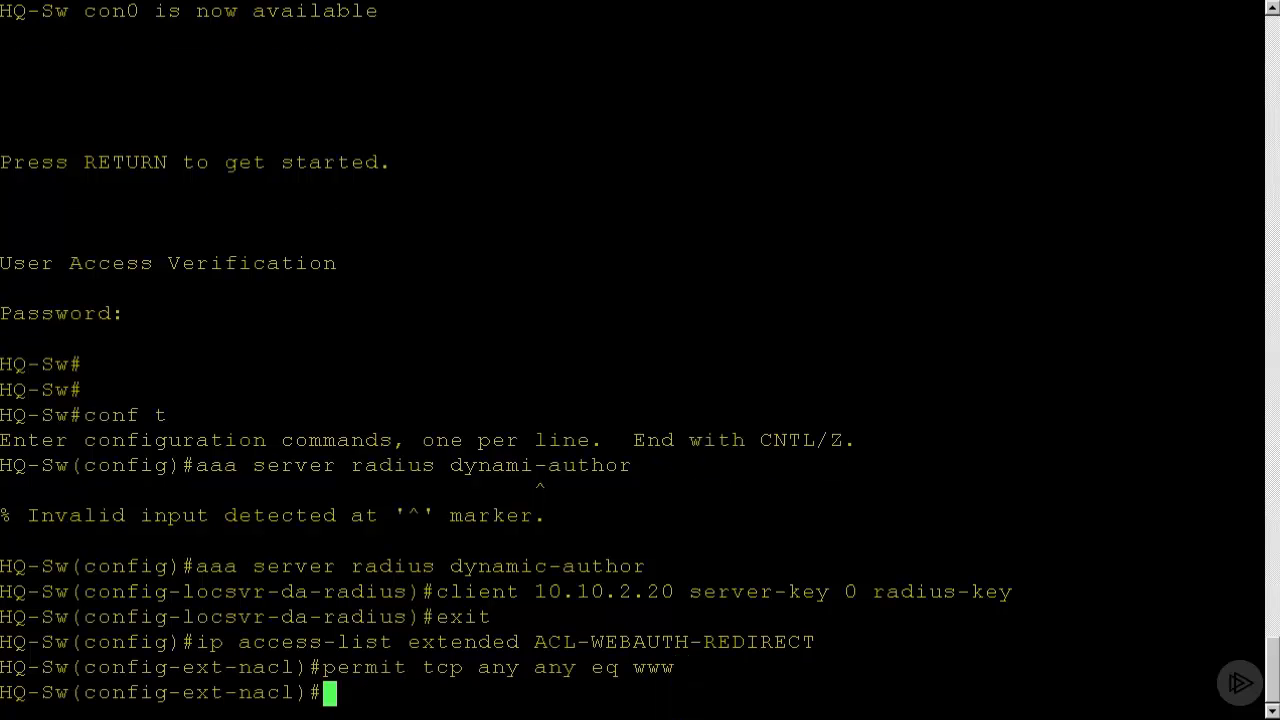
Add an entry permitting TCP from any source to any destination on port 443, and leave the access list configuration.
key(Up)
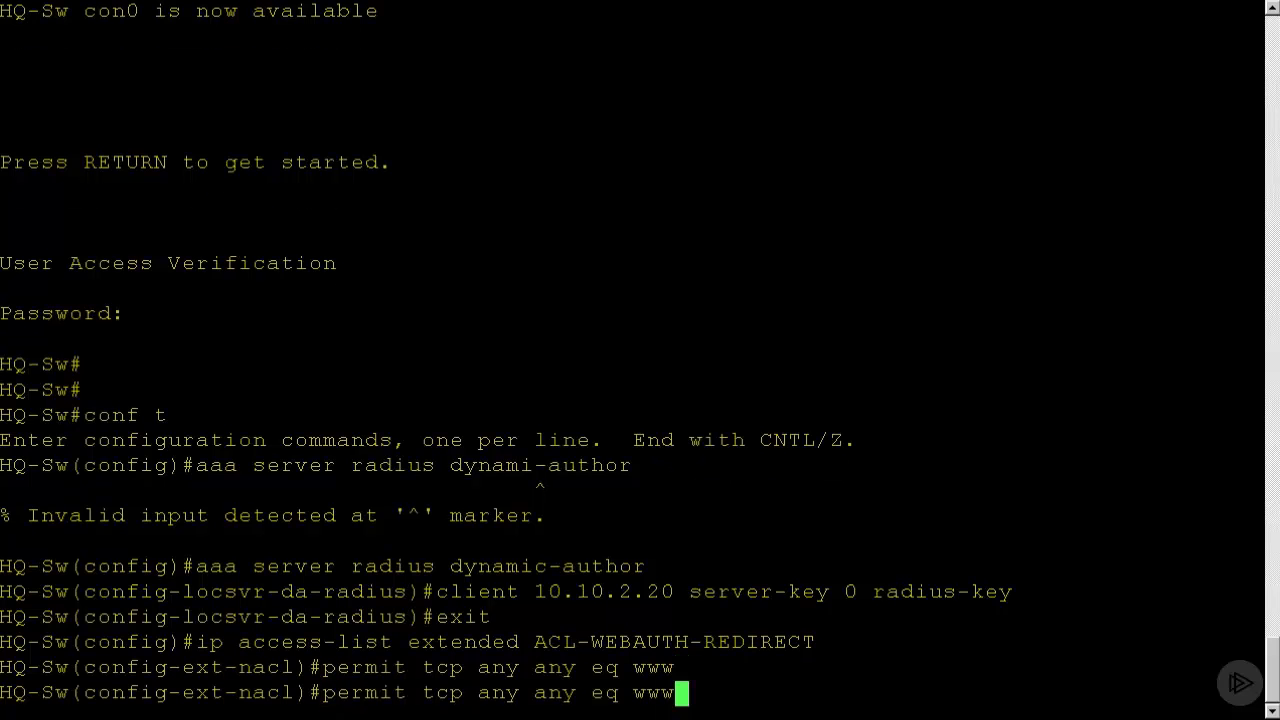
key(BackSpace)
key(BackSpace)
key(BackSpace)
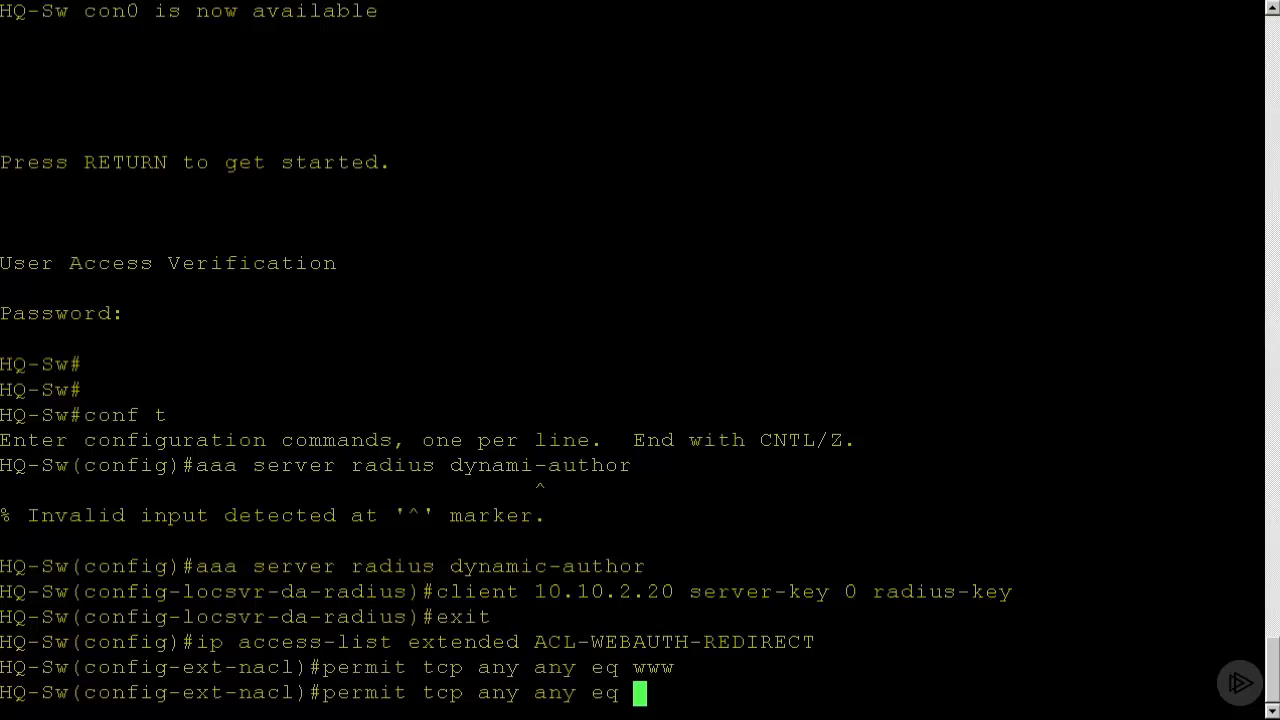
text(443)
key(Return)
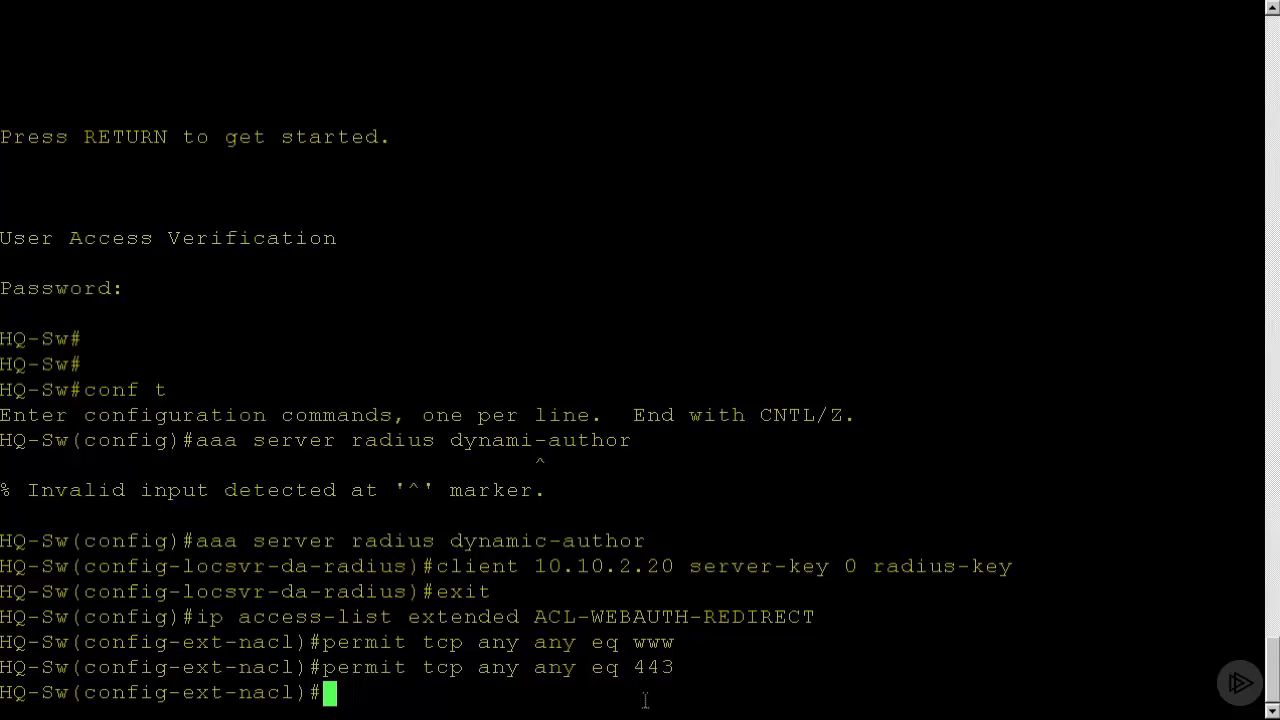
text(exit)
key(Return)
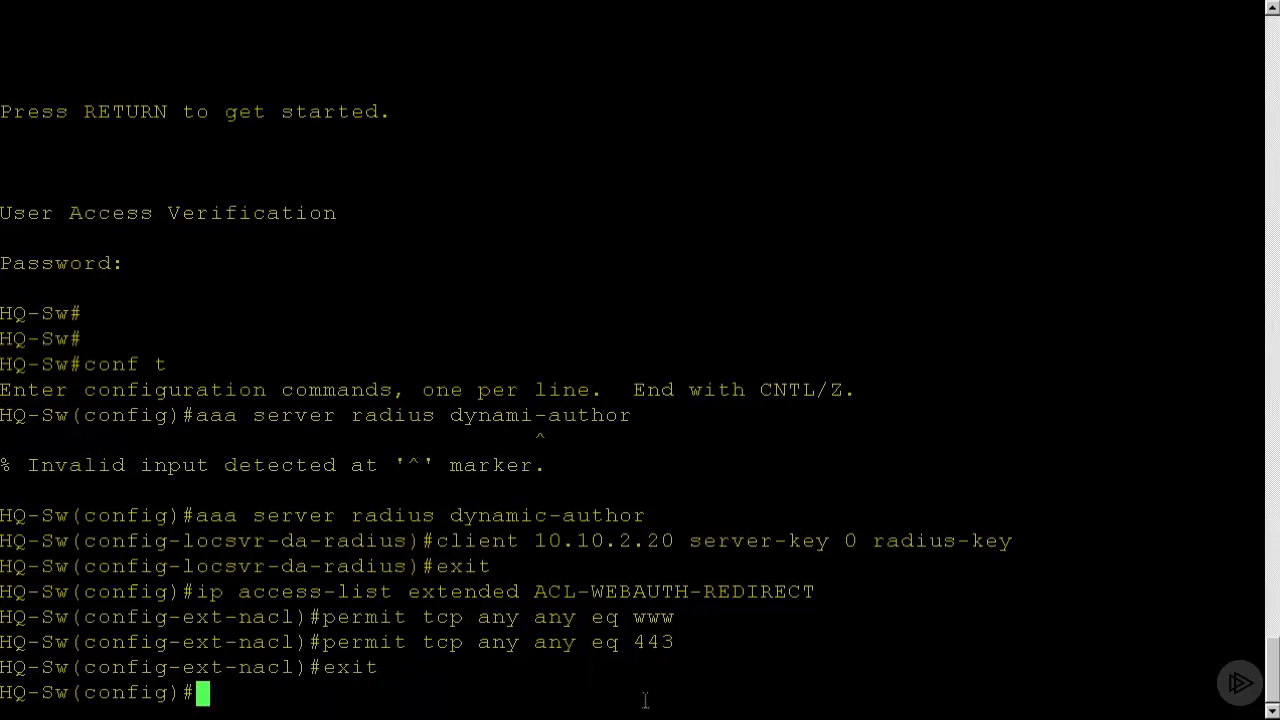
Generate an RSA crypto key pair on the switch with a 2048-bit modulus.
text(crypto )
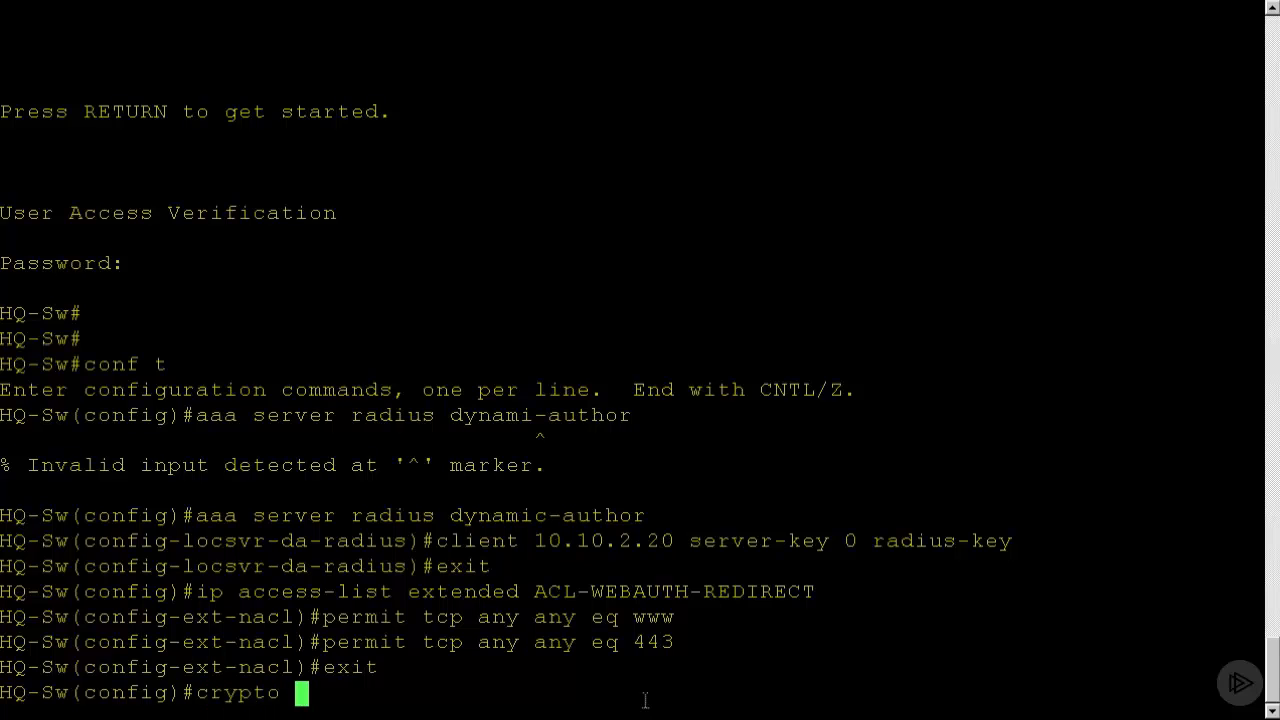
text(key generate r)
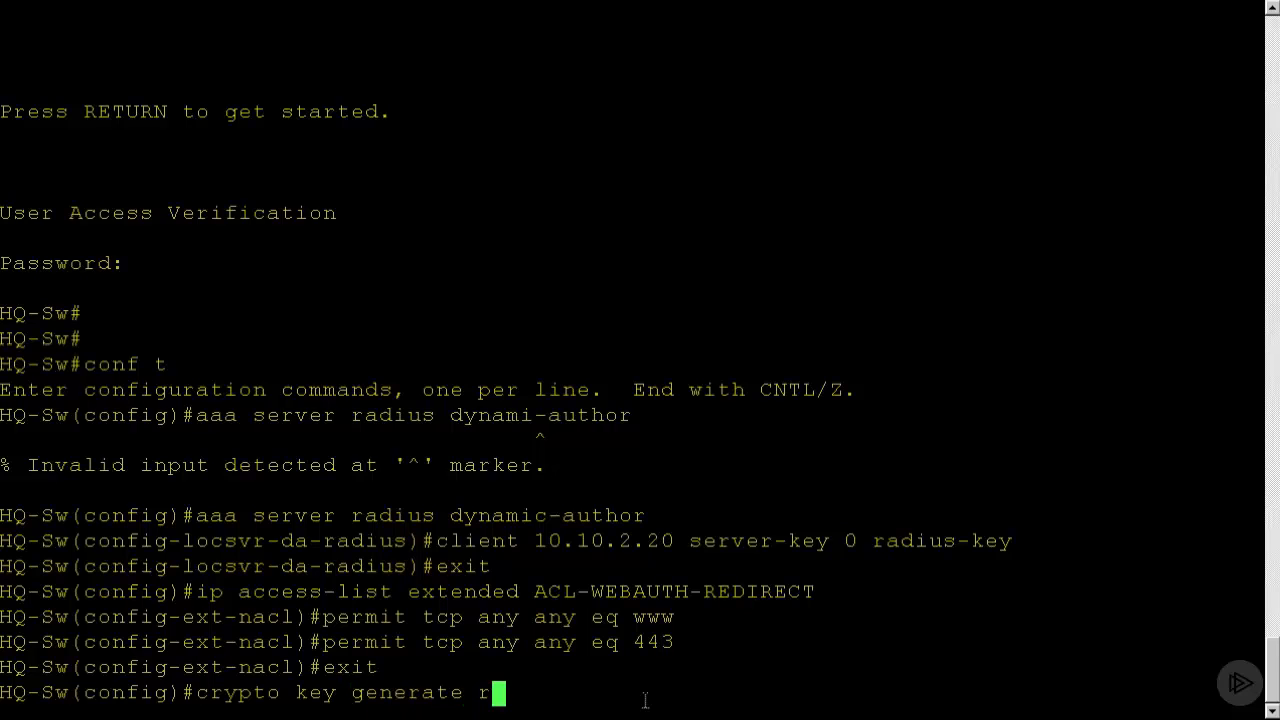
text(sa )
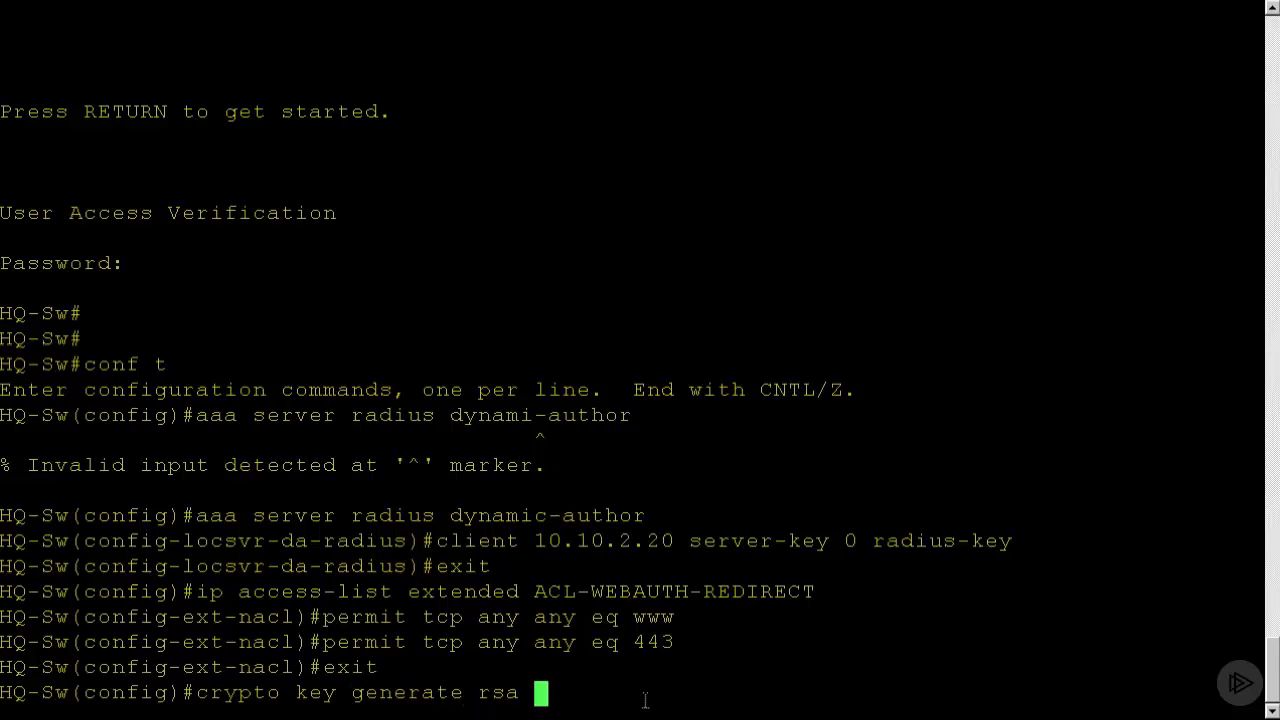
text(mod 2048)
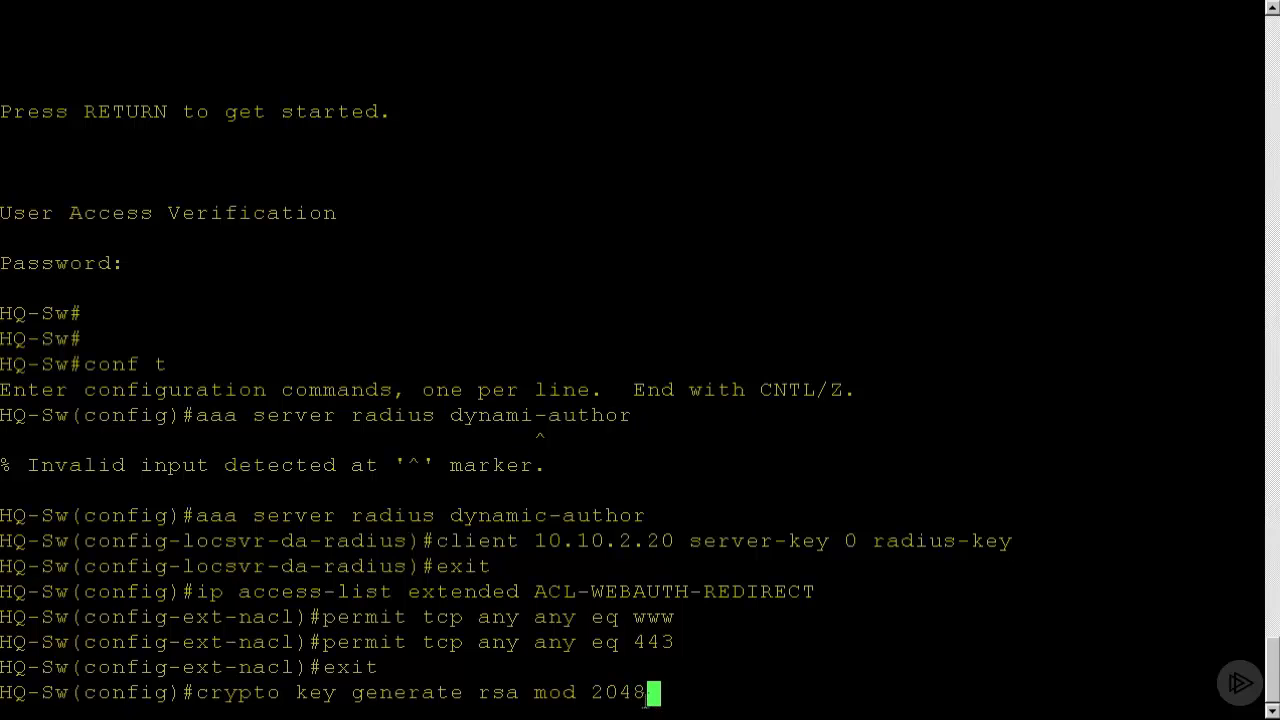
key(Return)
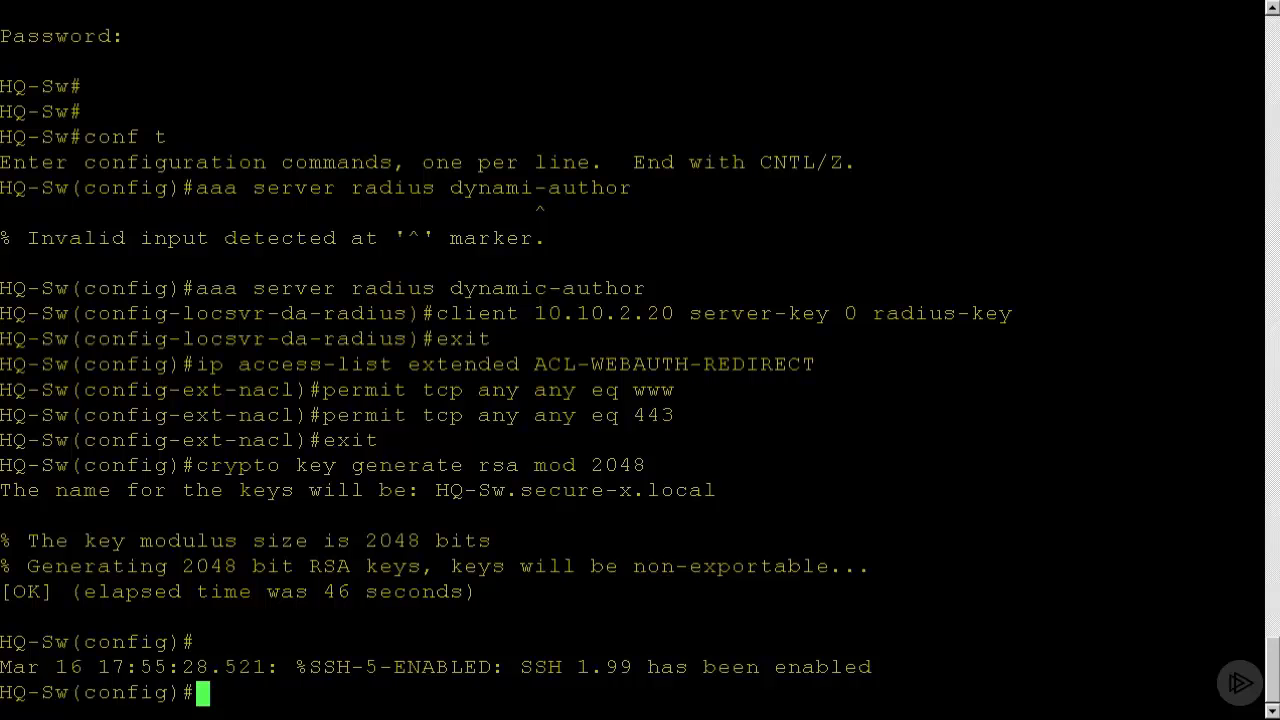
Enable the switch's HTTP server and HTTP secure server, and save the configuration to memory.
text(ip http server)
key(Return)
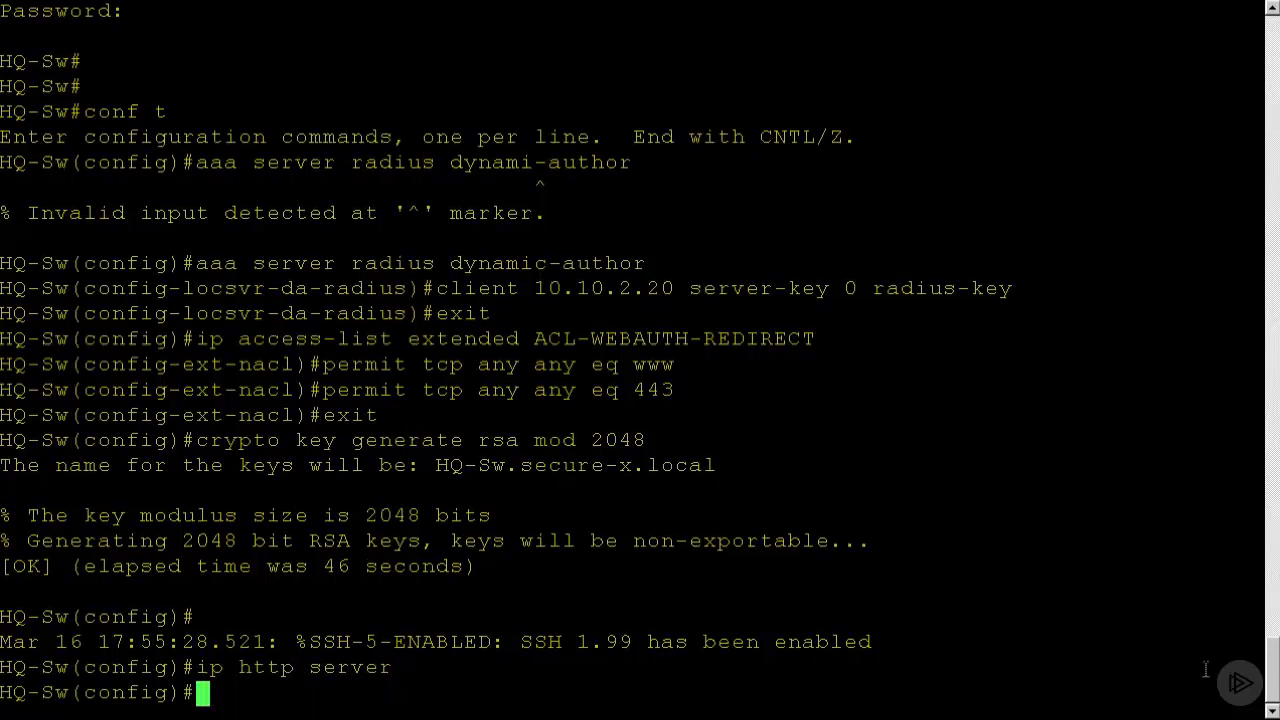
text(ip http )
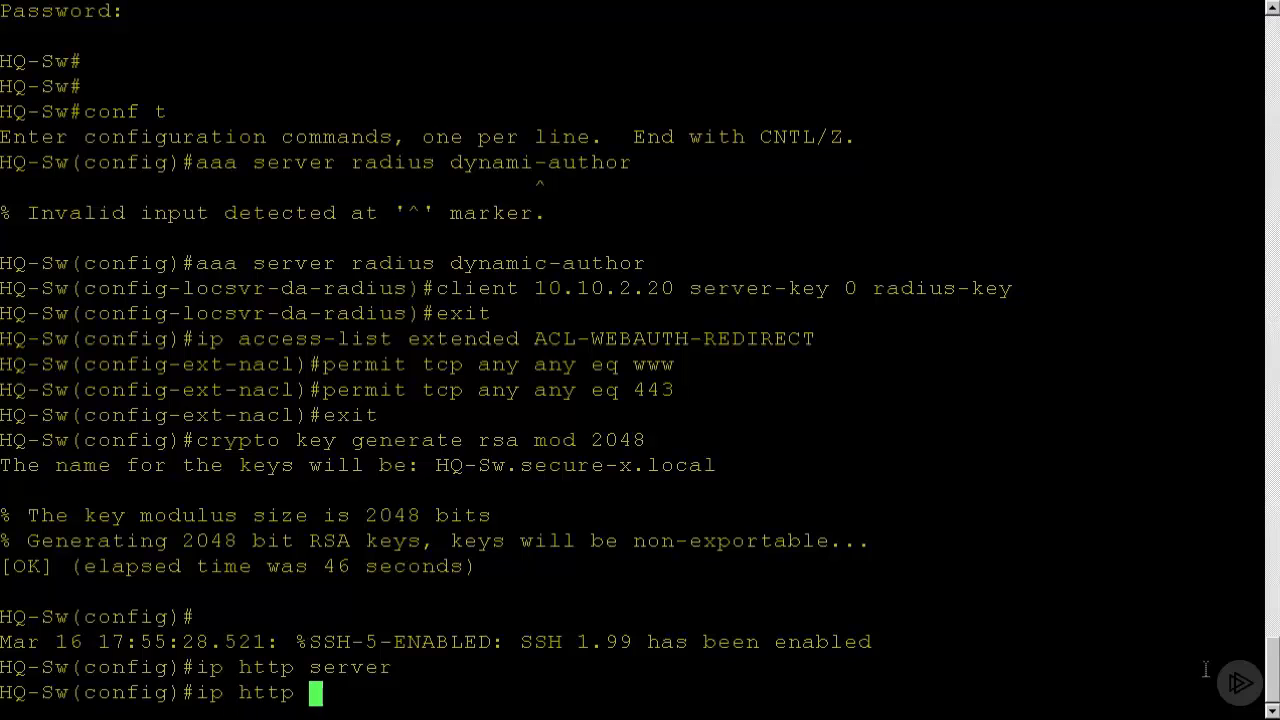
text(secure-sece)
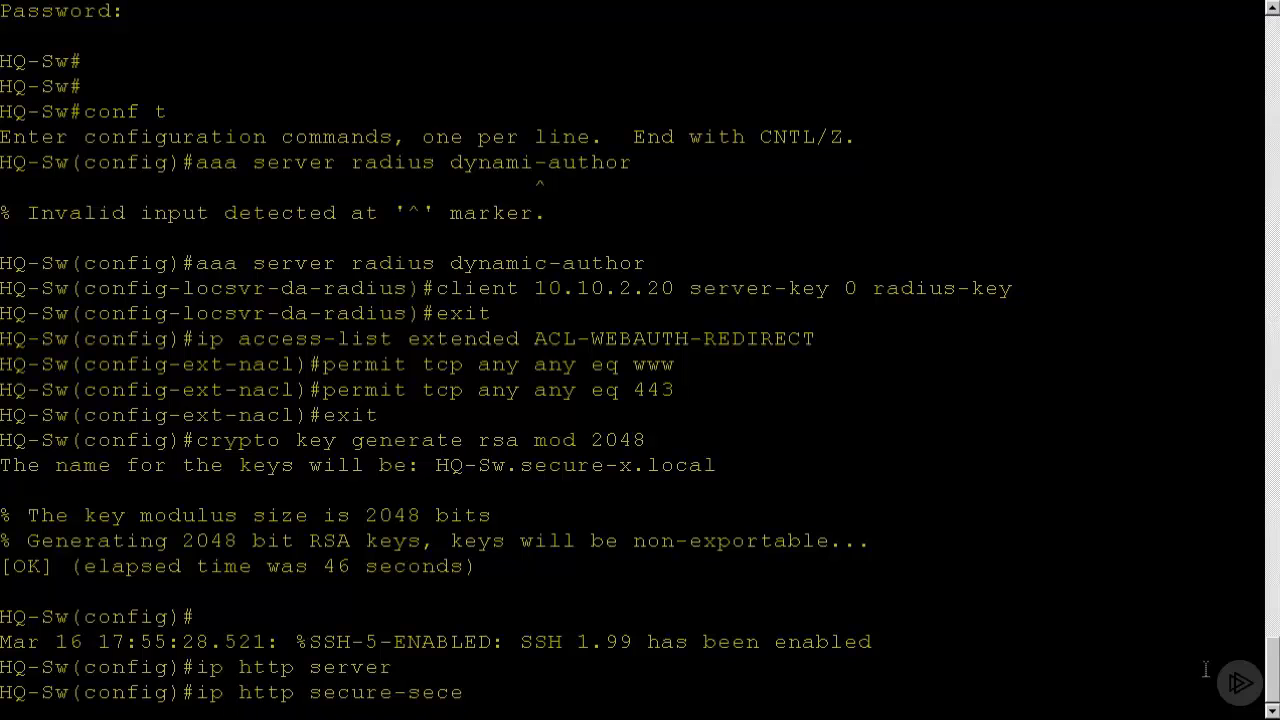
key(BackSpace)
key(BackSpace)
text(rver)
key(Return)
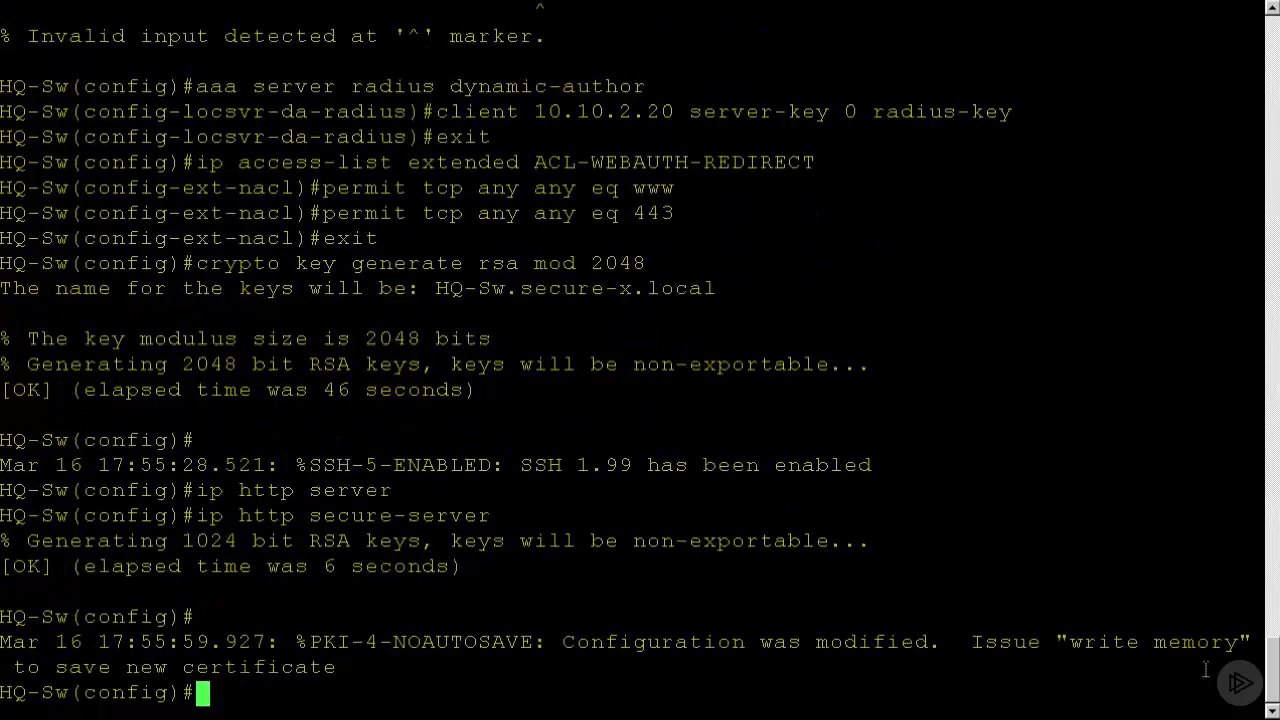
text(do wr)
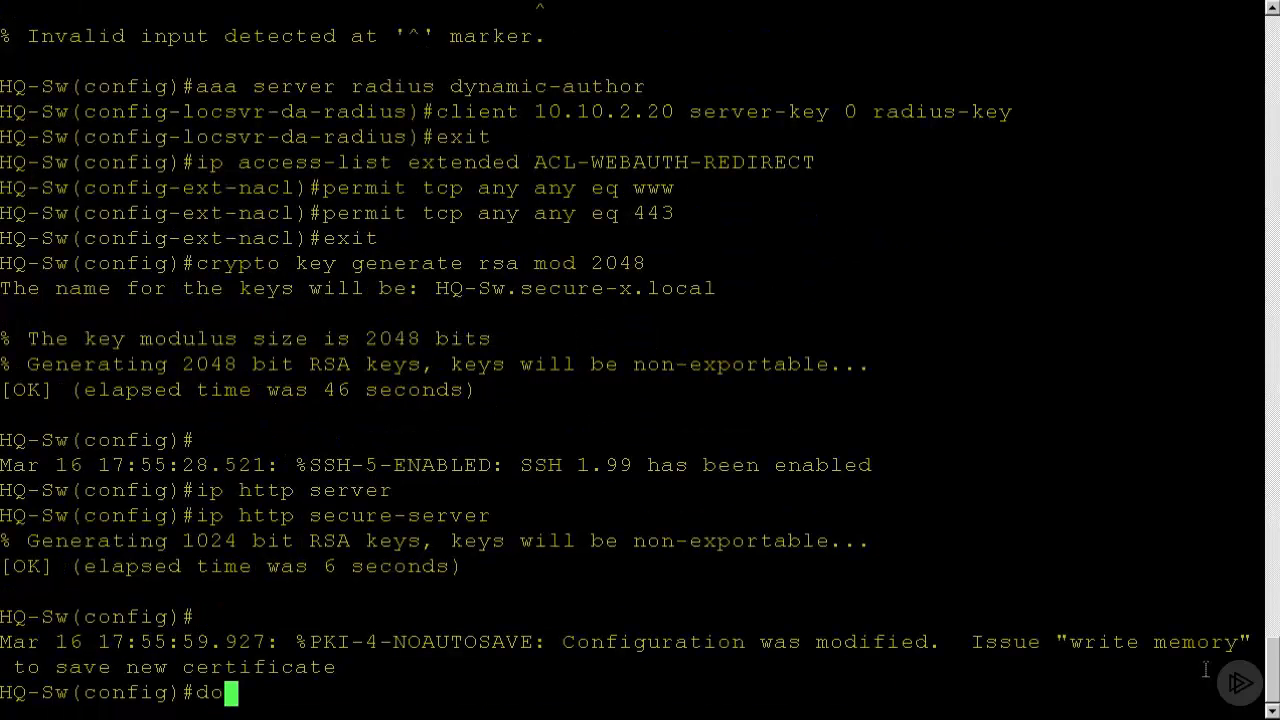
key(Return)
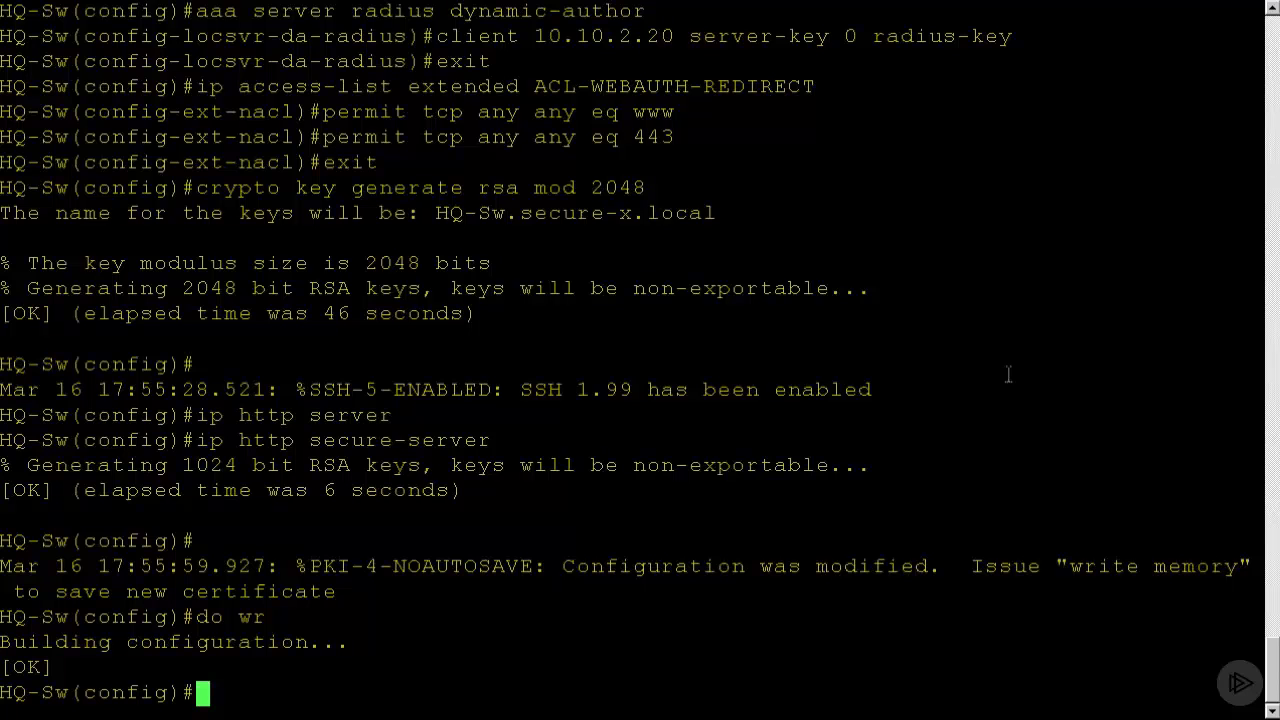
Apply the Basic-ACL access group inbound on interface g0/2.
text(int g0/2)
key(Return)
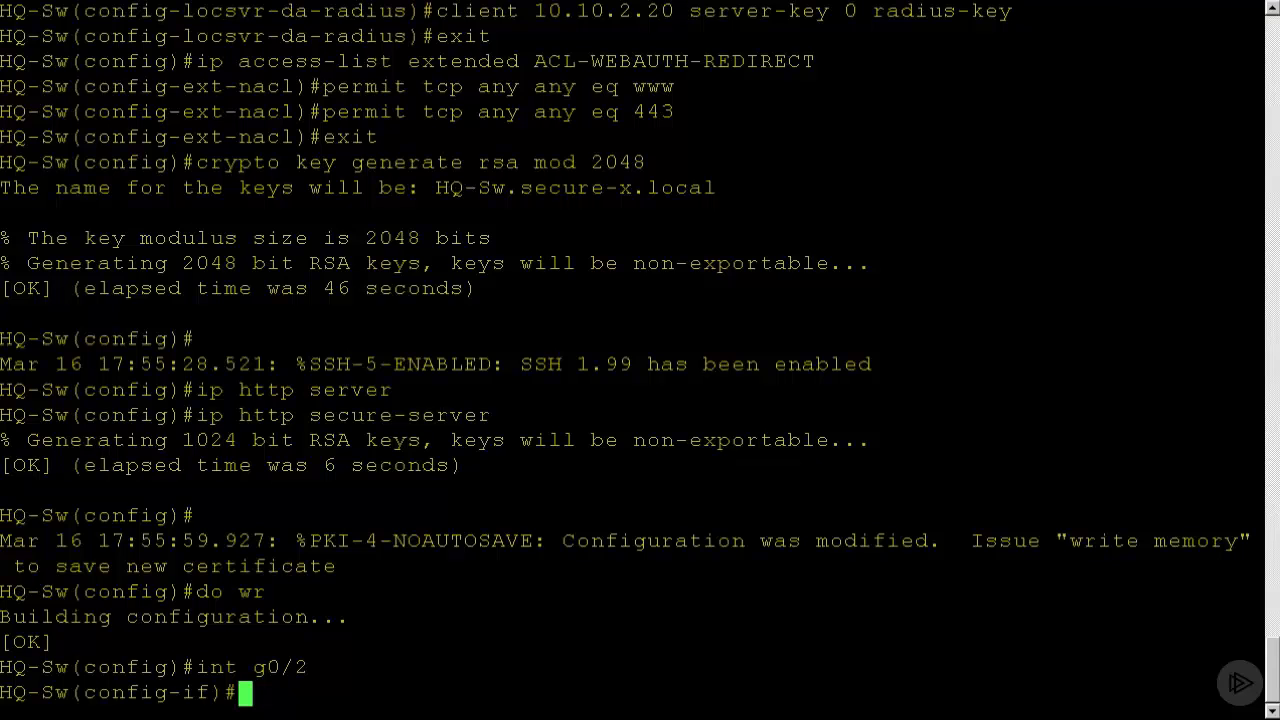
right_click(956, 496)
key(Return)
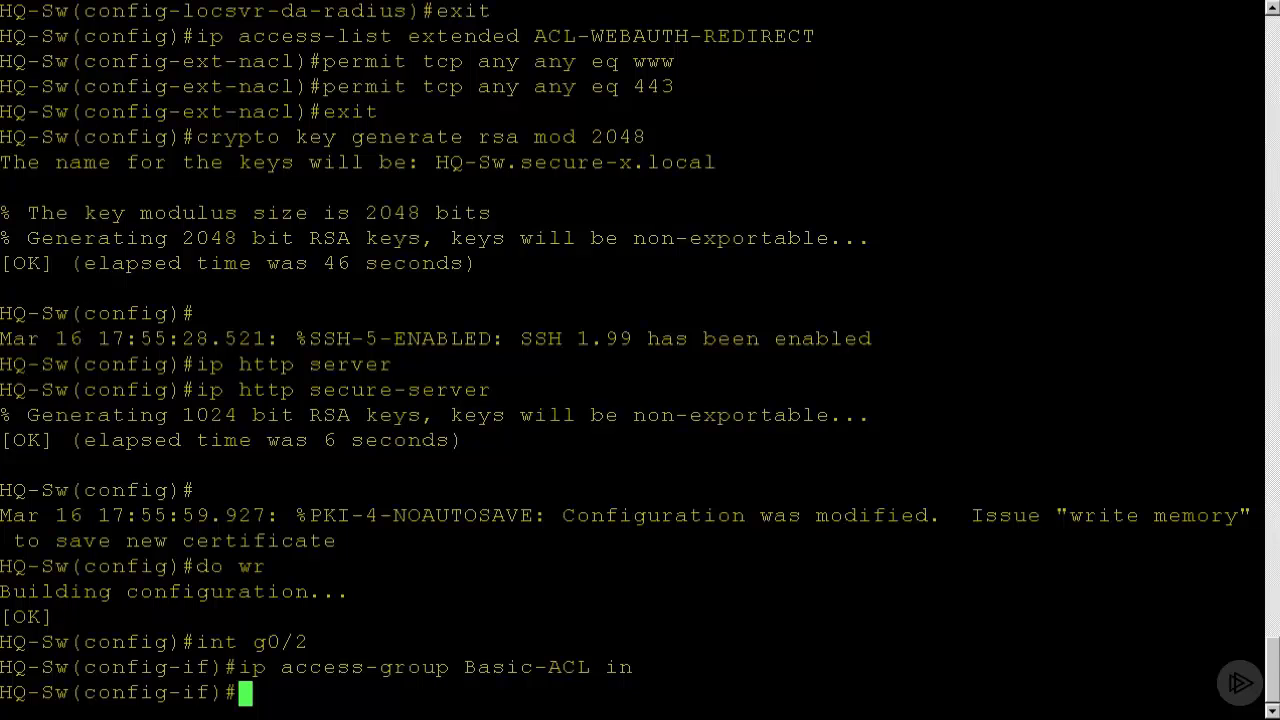
Show all access lists configured on the switch without leaving interface configuration, and page through to the end of the listing.
right_click(951, 367)
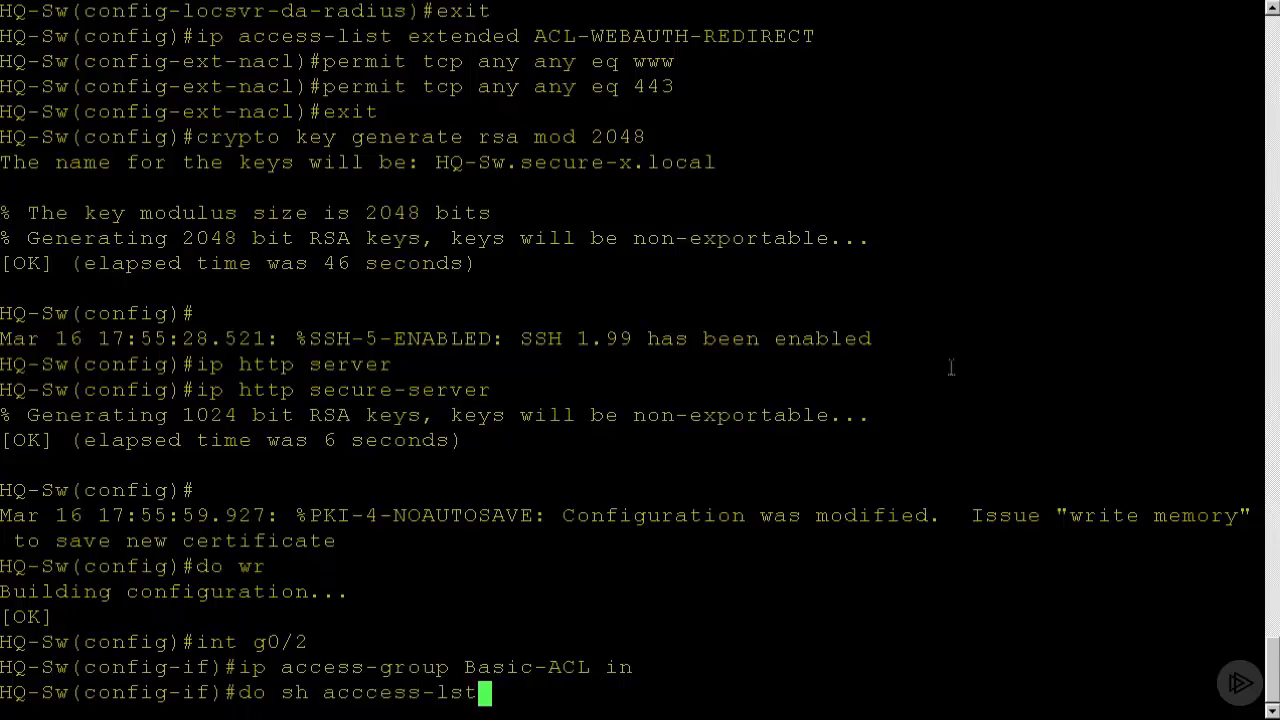
key(Left)
key(Left)
key(Left)
key(Left)
key(Left)
key(Left)
key(Left)
key(BackSpace)
key(Right)
key(Right)
key(Right)
key(Right)
key(Right)
key(Right)
key(Right)
key(Left)
key(Left)
key(Left)
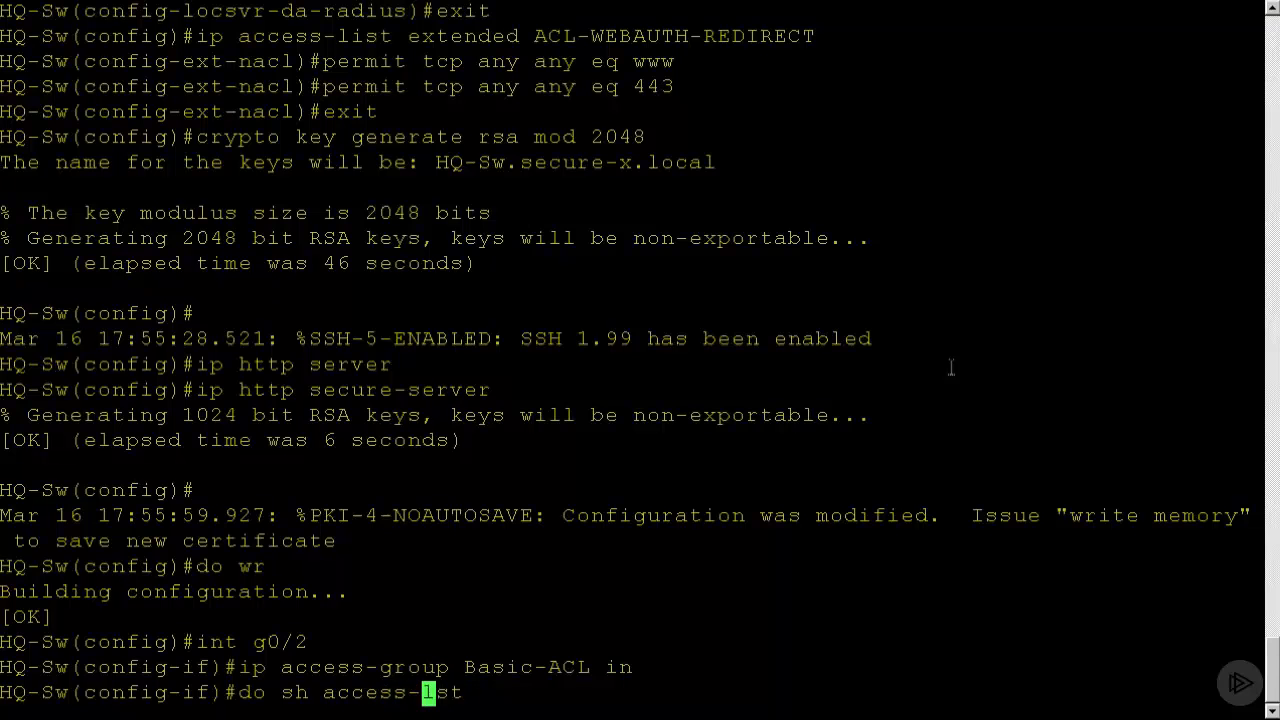
text(i)
key(Return)
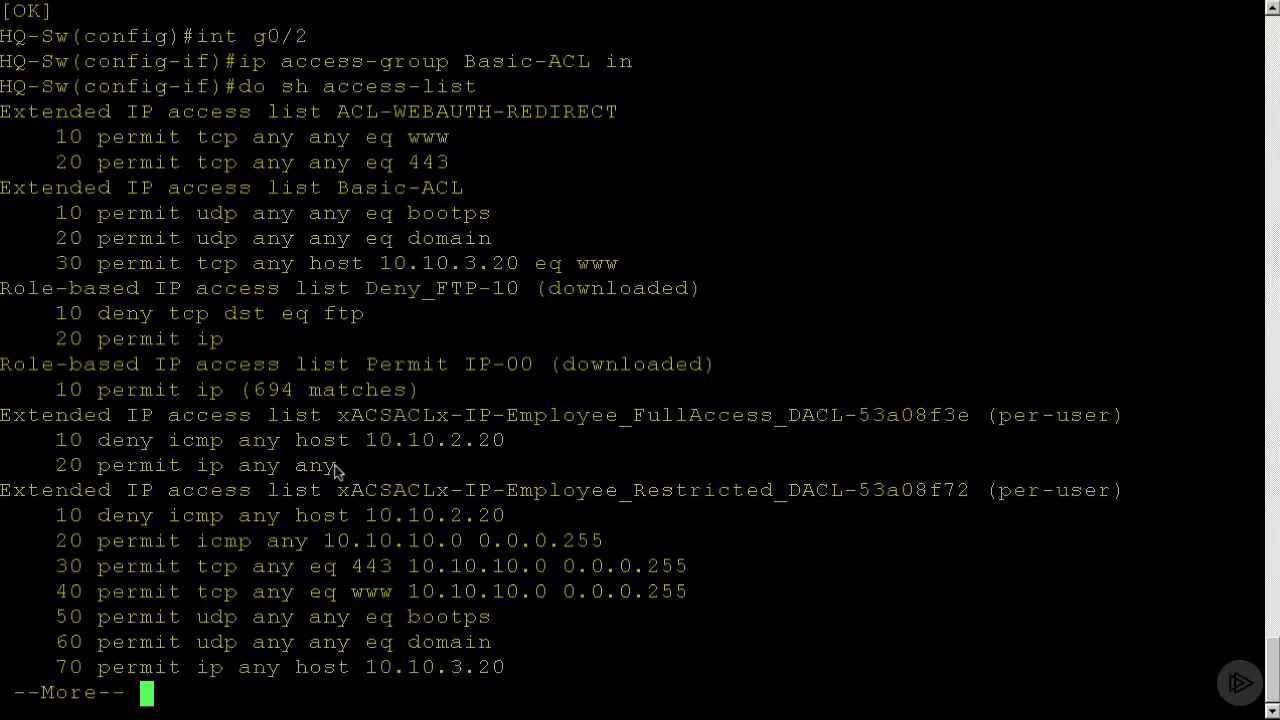
key(space)
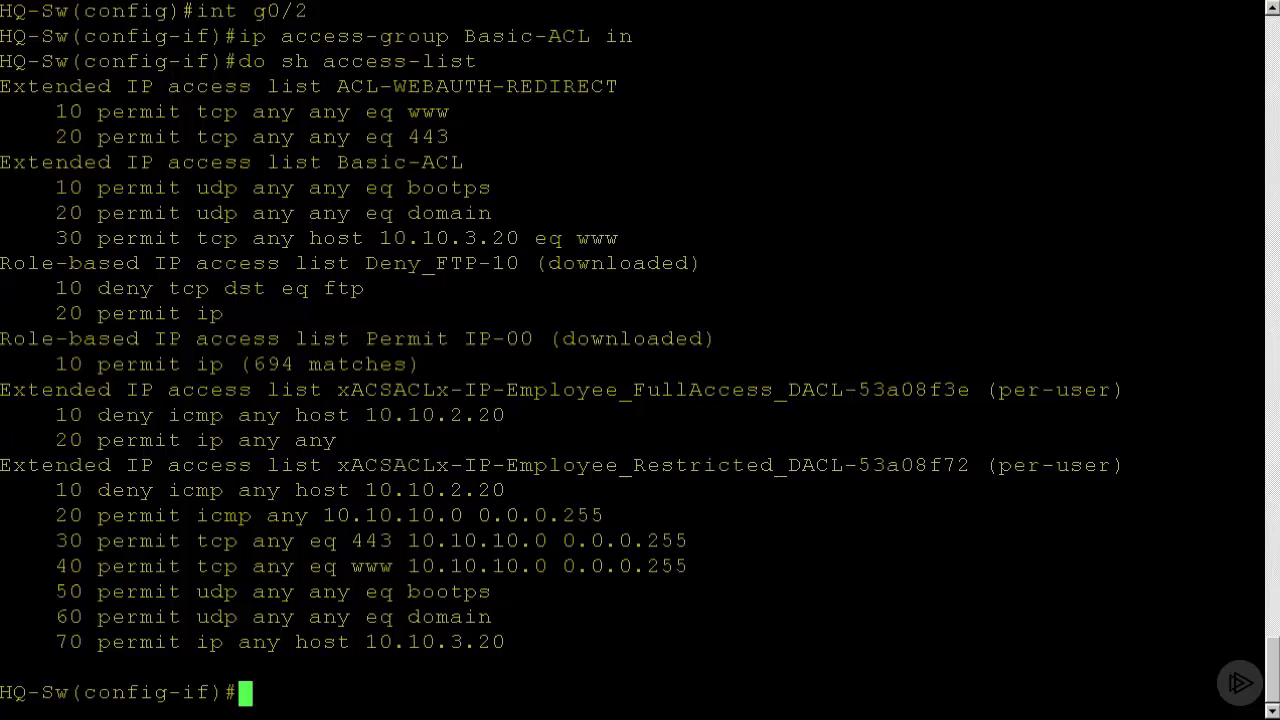
Set the interface's authentication host mode to multi-auth and enable open authentication.
right_click(1027, 31)
key(Return)
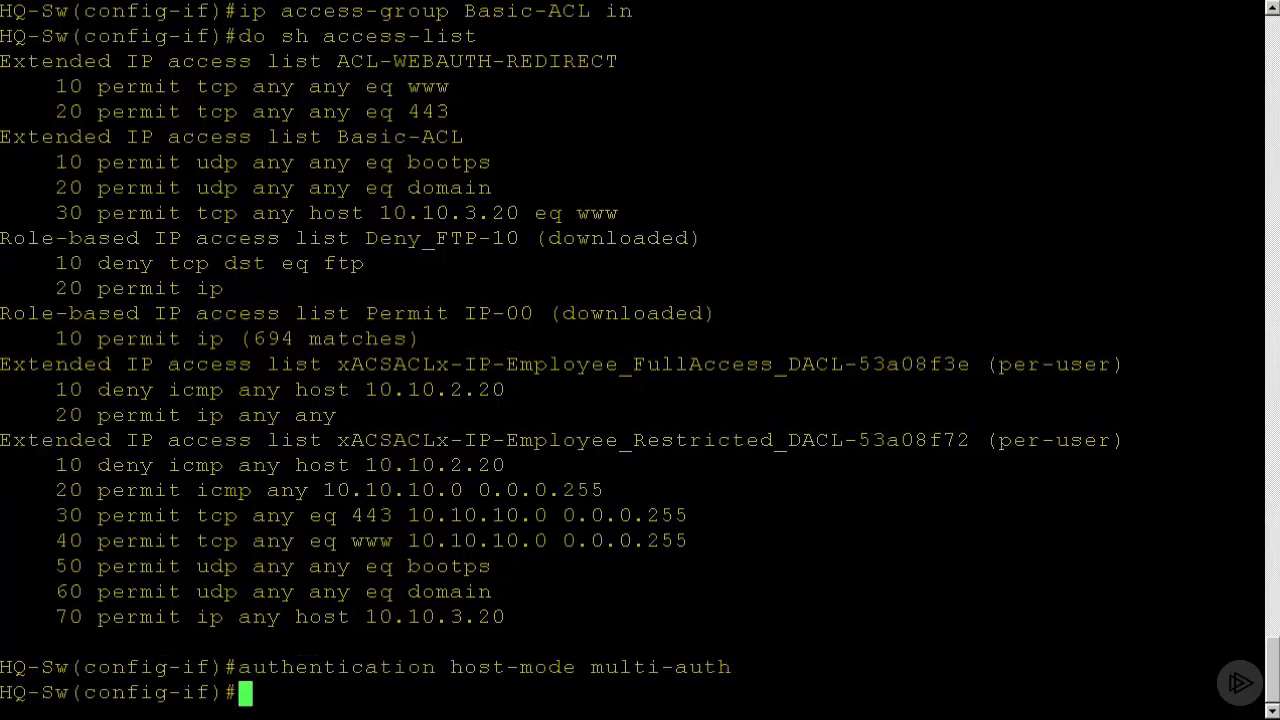
right_click(858, 252)
key(Return)
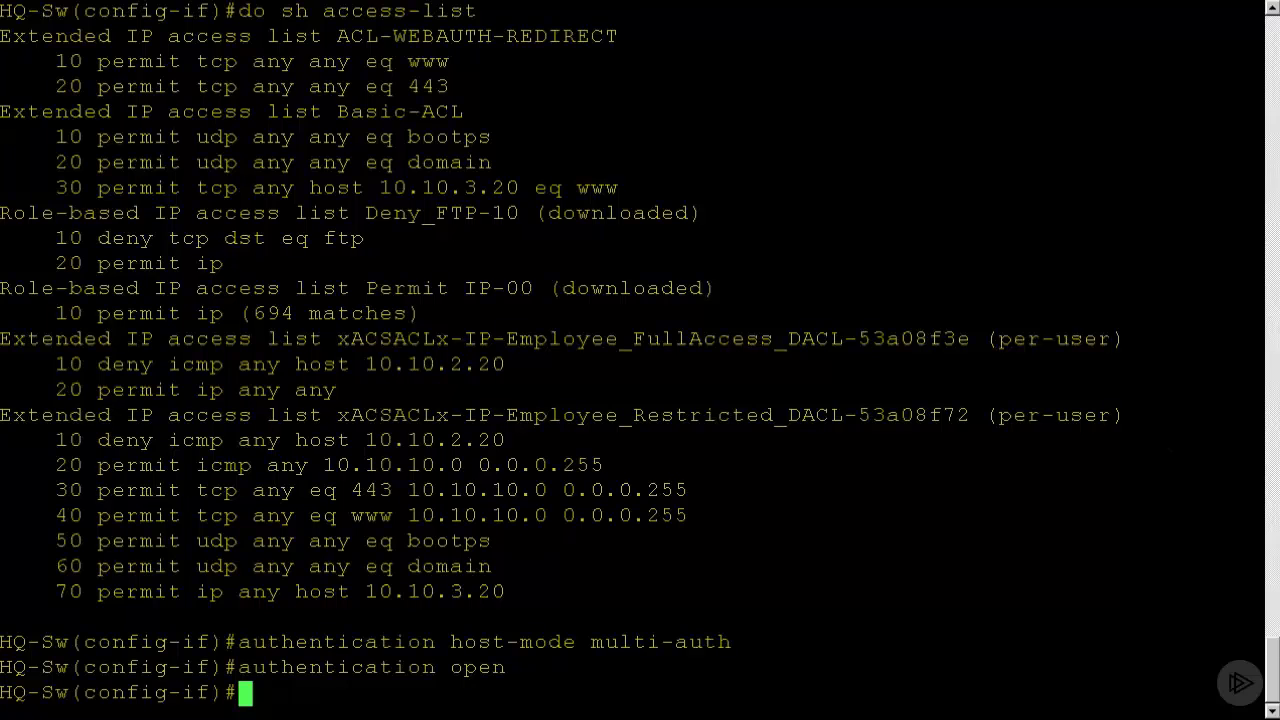
Set authentication order mab dot1x, priority dot1x mab, port-control auto, periodic reauthentication with server timer, mab, dot1x pae authenticator and tx-period 10 on the interface.
right_click(838, 265)
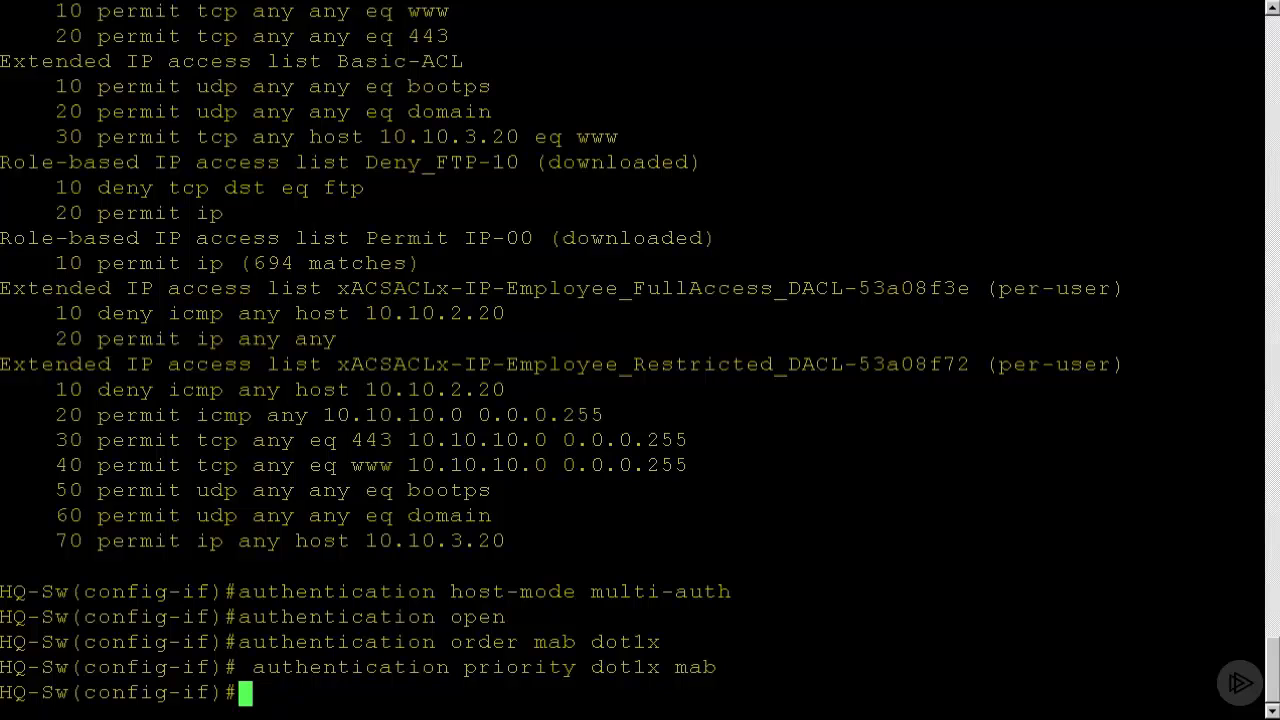
right_click(562, 549)
key(Return)
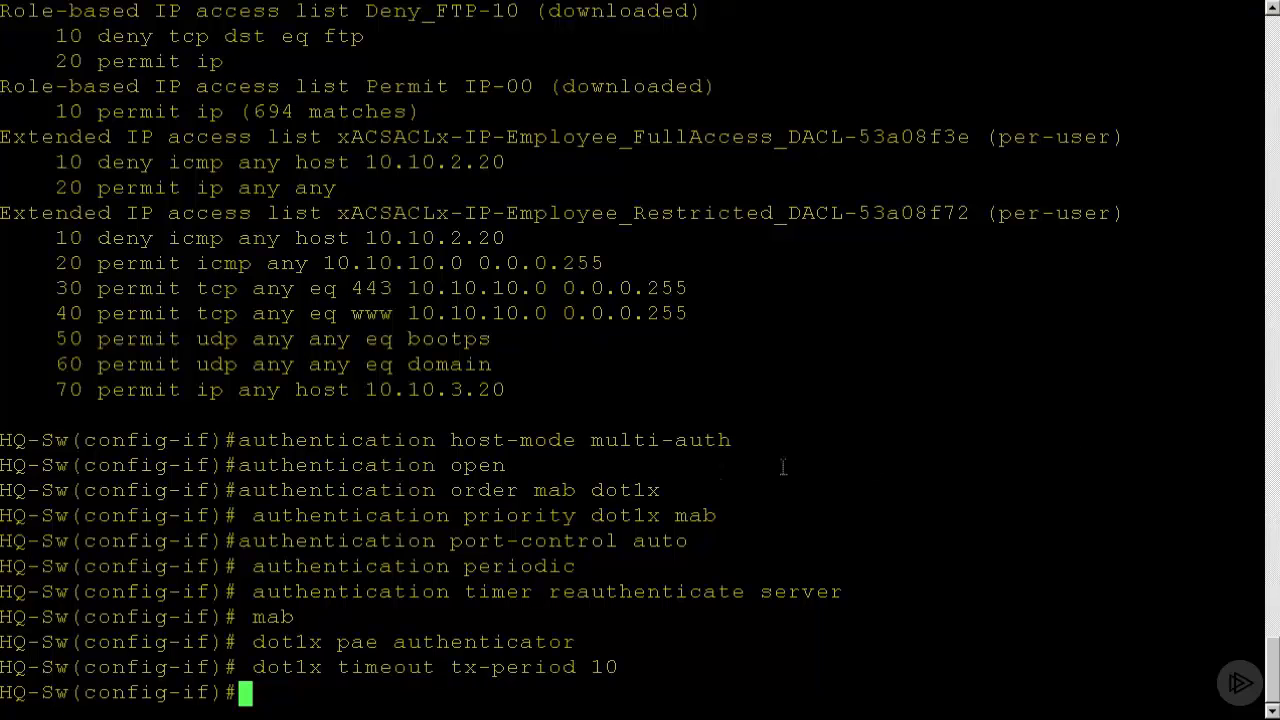
Leave configuration mode and write the switch configuration to memory.
text(end)
key(Return)
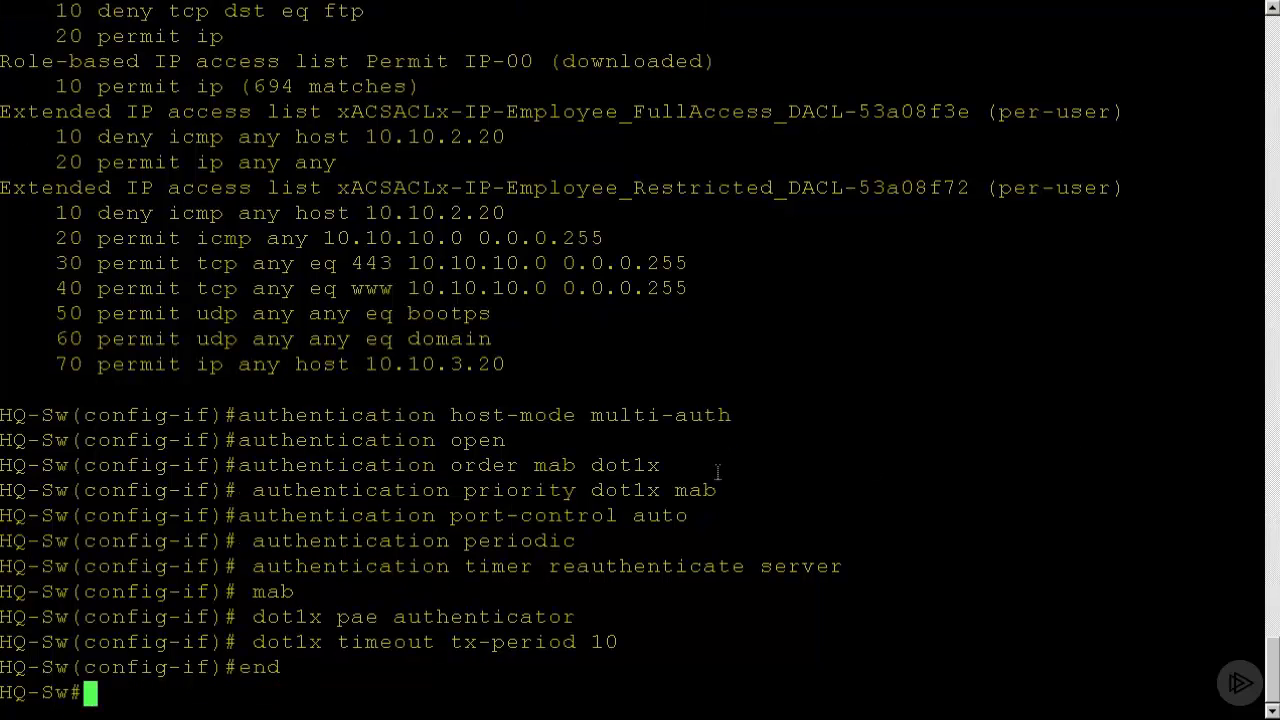
text(wr)
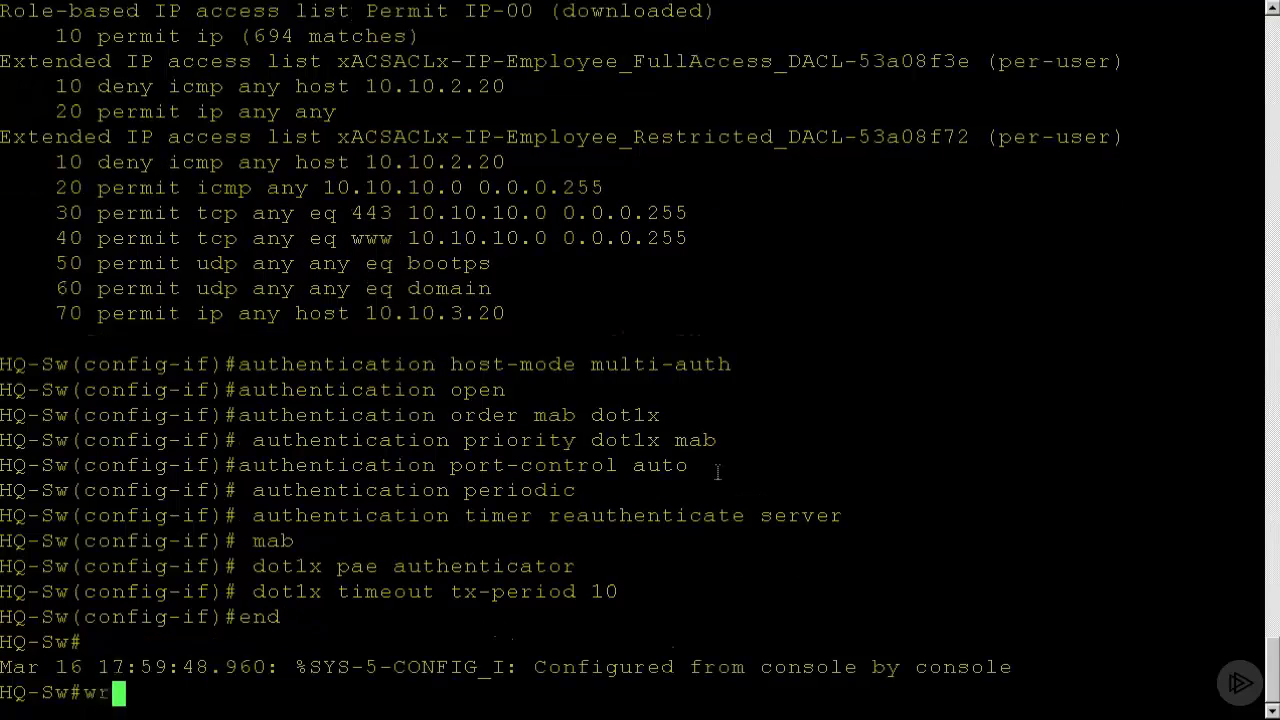
key(Return)
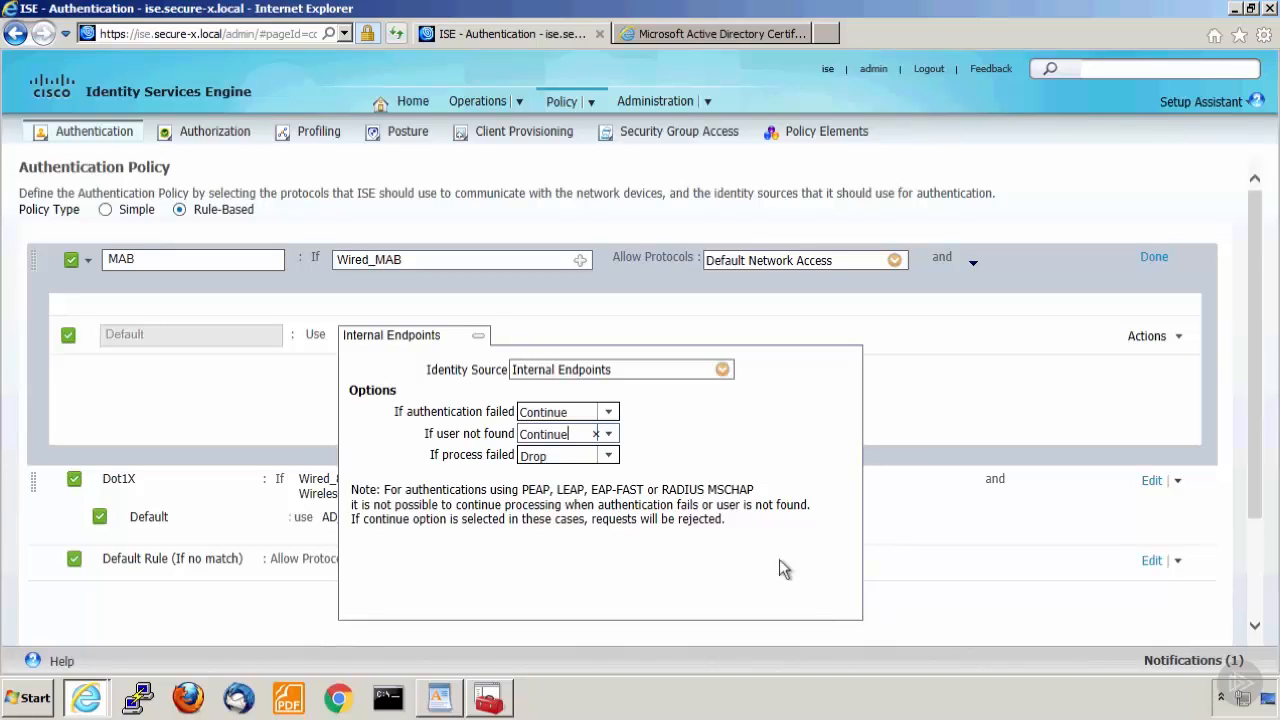
In Cisco Identity Services Engine, finish editing the MAB rule's Internal Endpoints options and save the authentication policy.
click(477, 339)
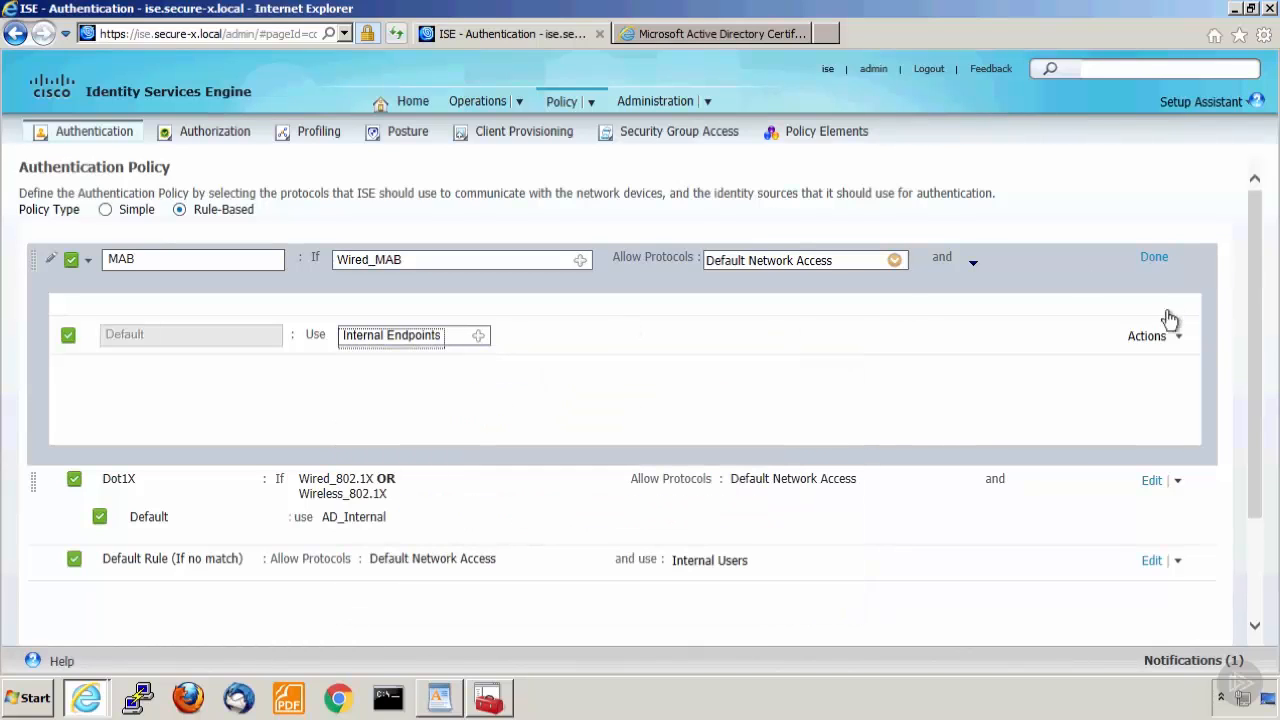
click(1151, 258)
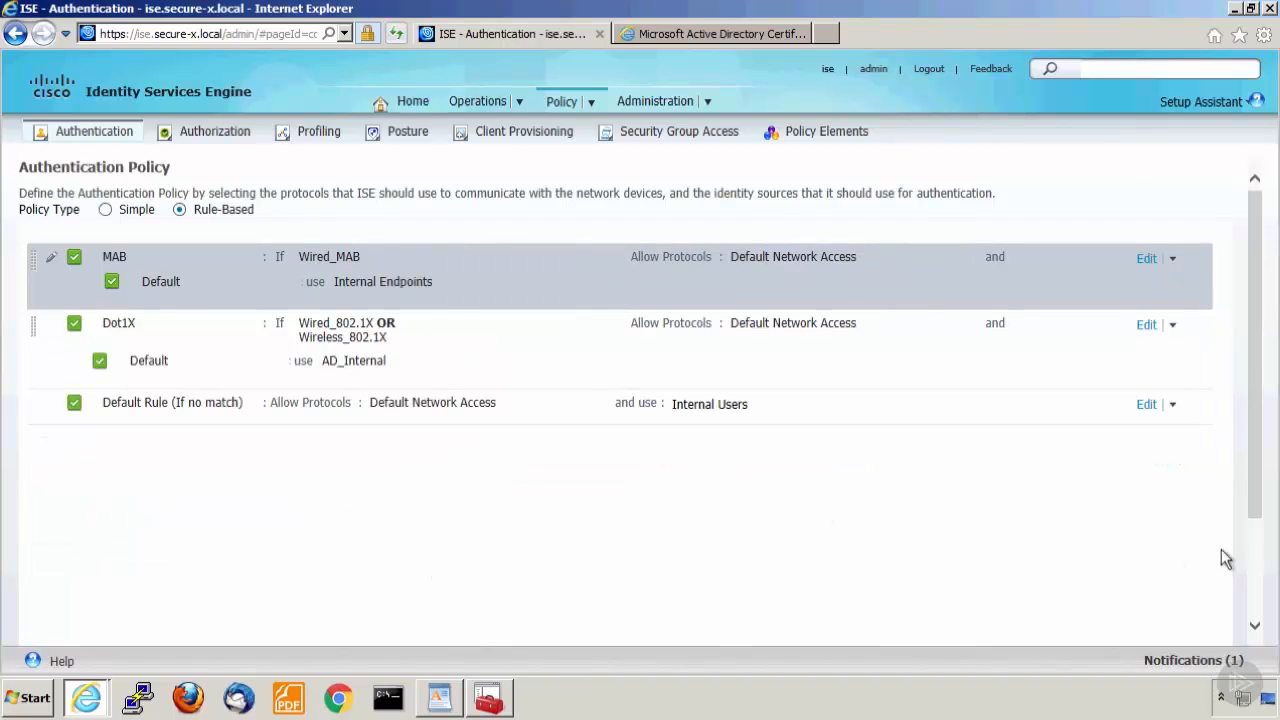
click(1254, 625)
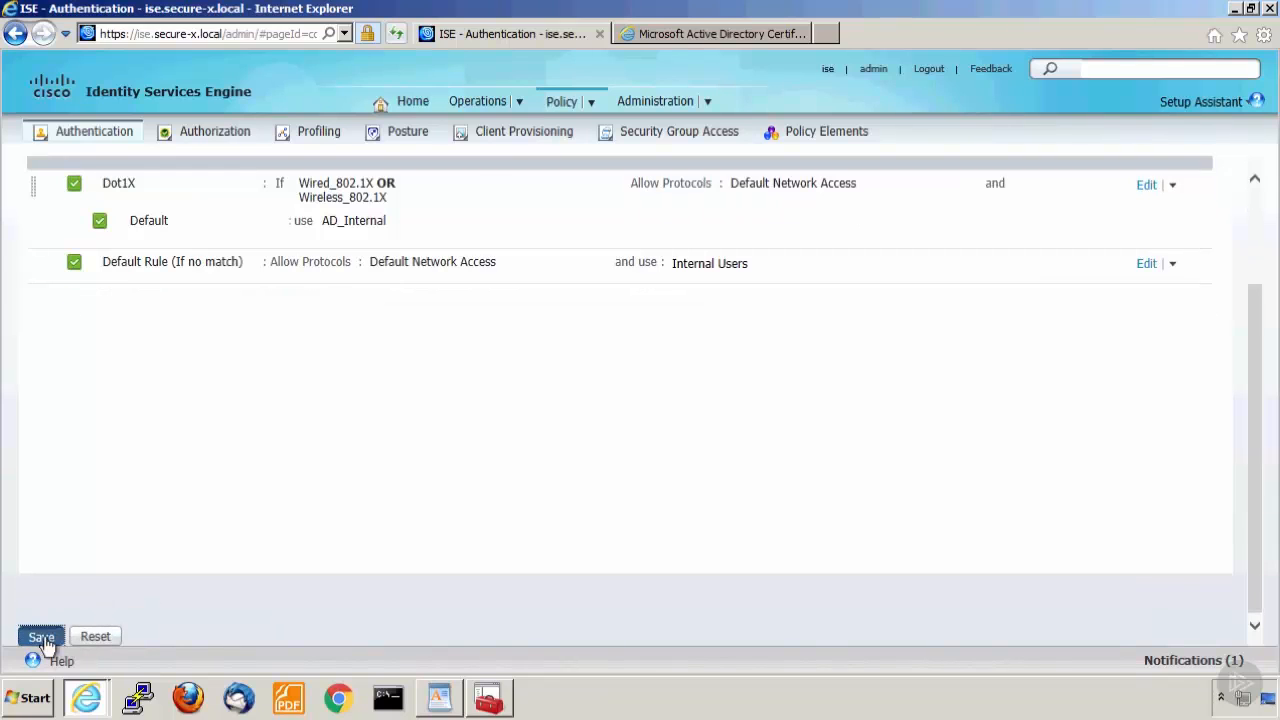
click(41, 637)
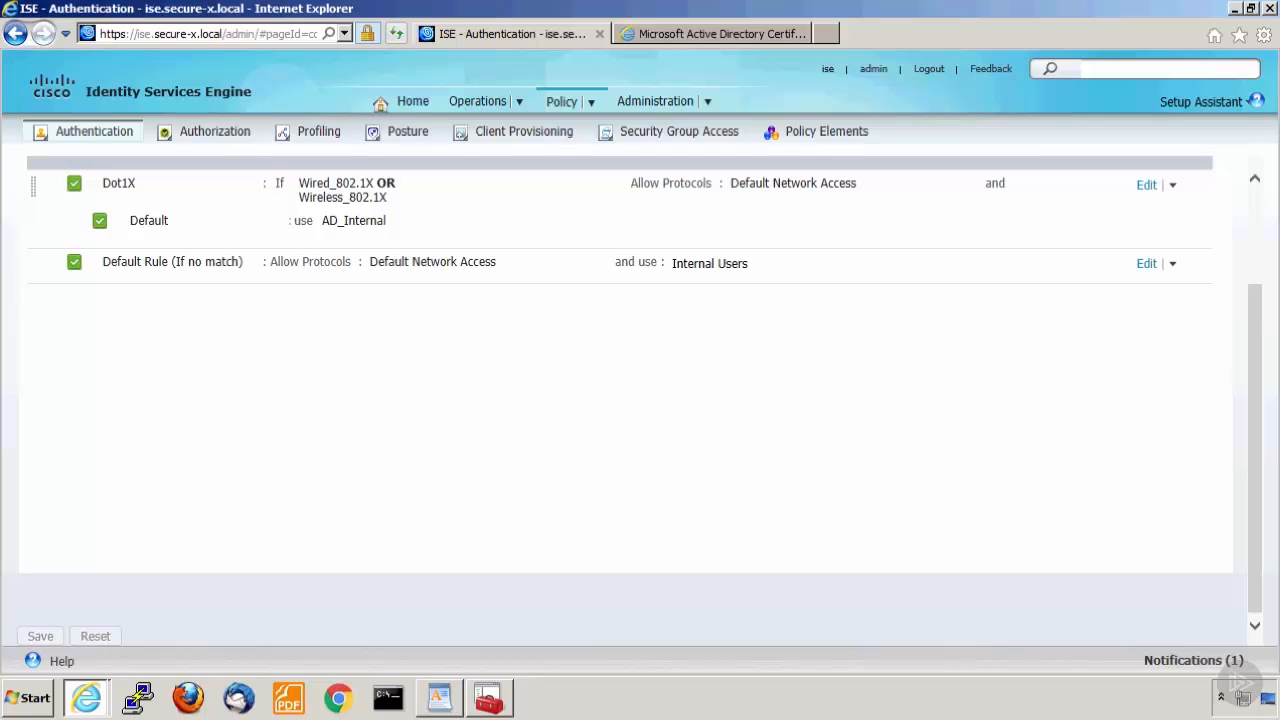
Open the Downloadable ACLs list among the authorization results of the policy elements.
click(706, 104)
click(590, 104)
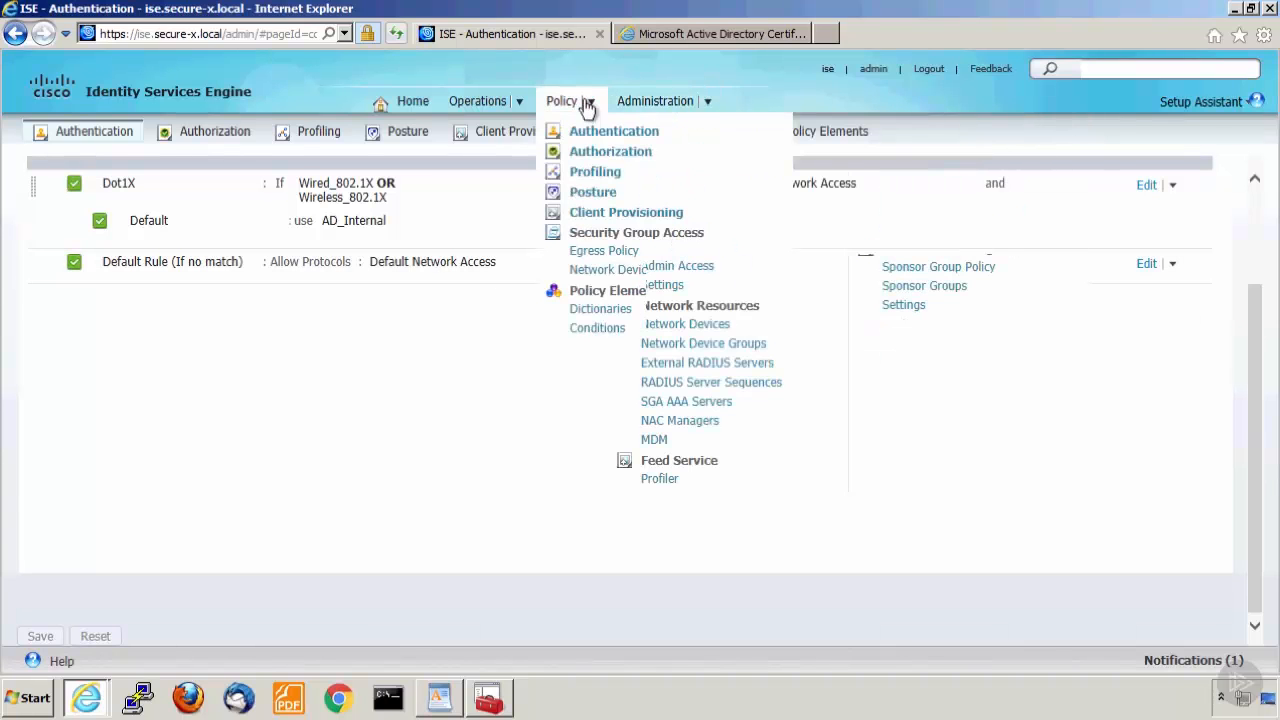
click(589, 348)
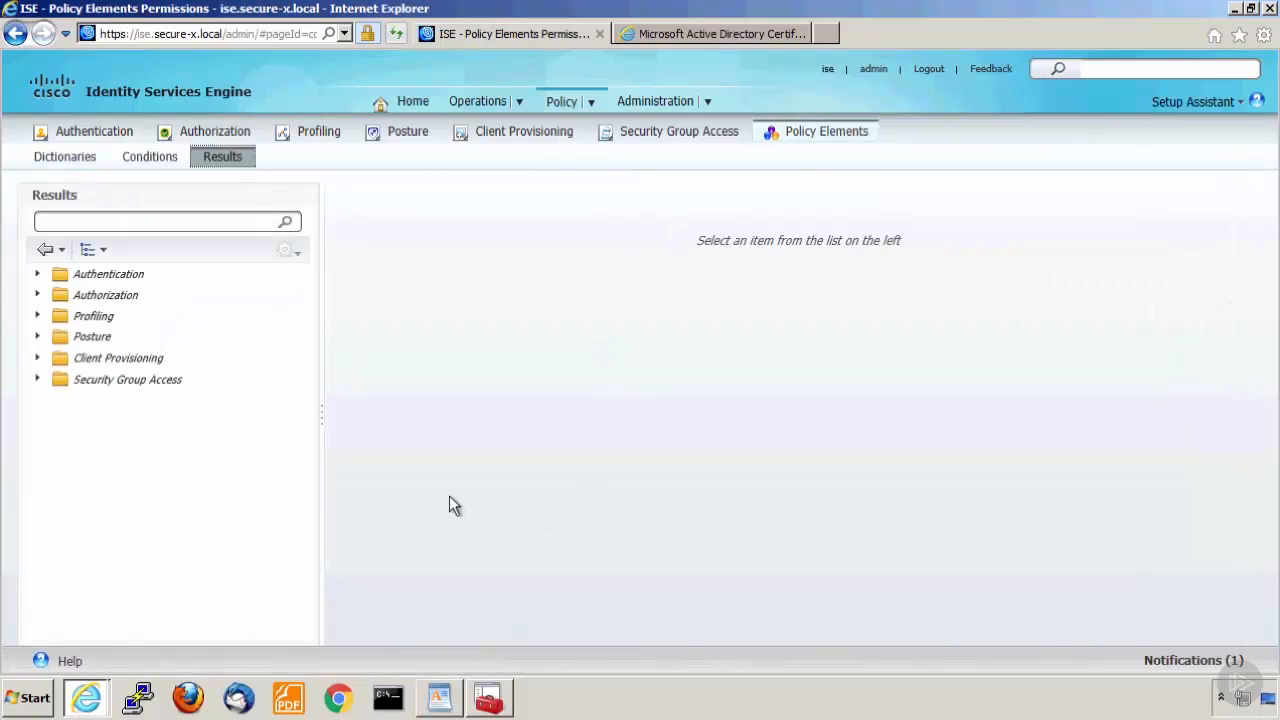
click(38, 295)
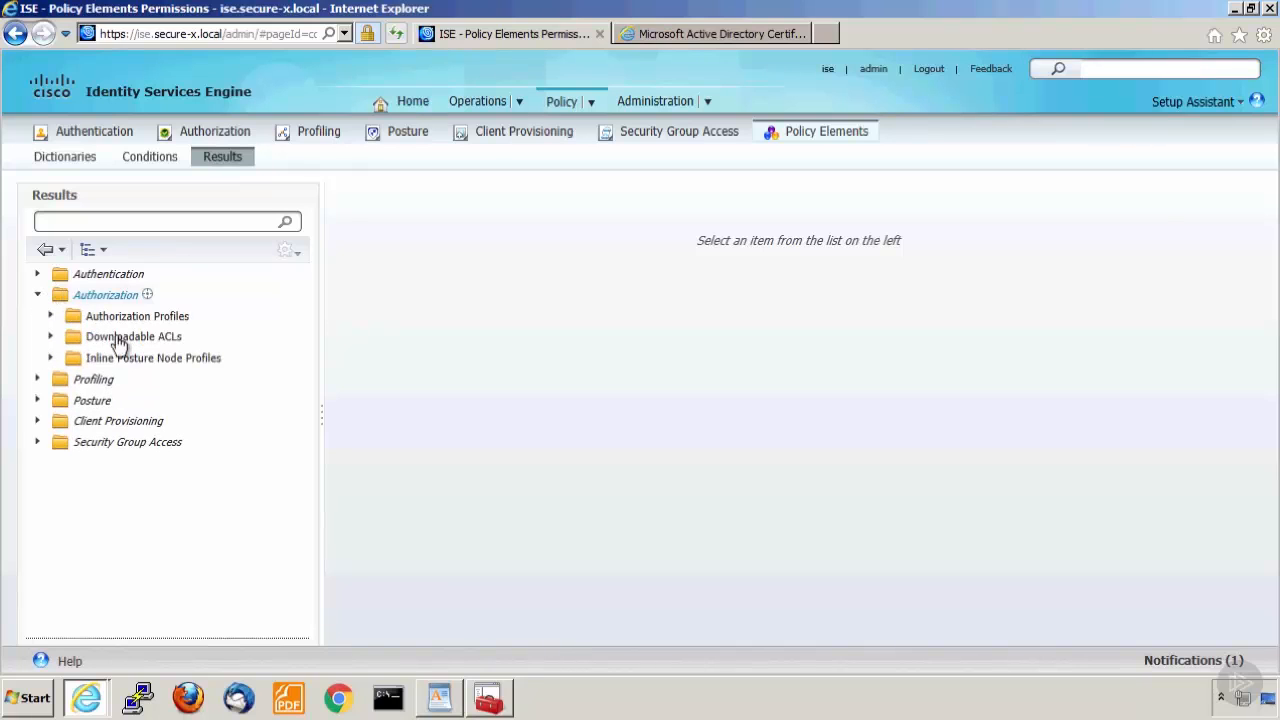
click(119, 338)
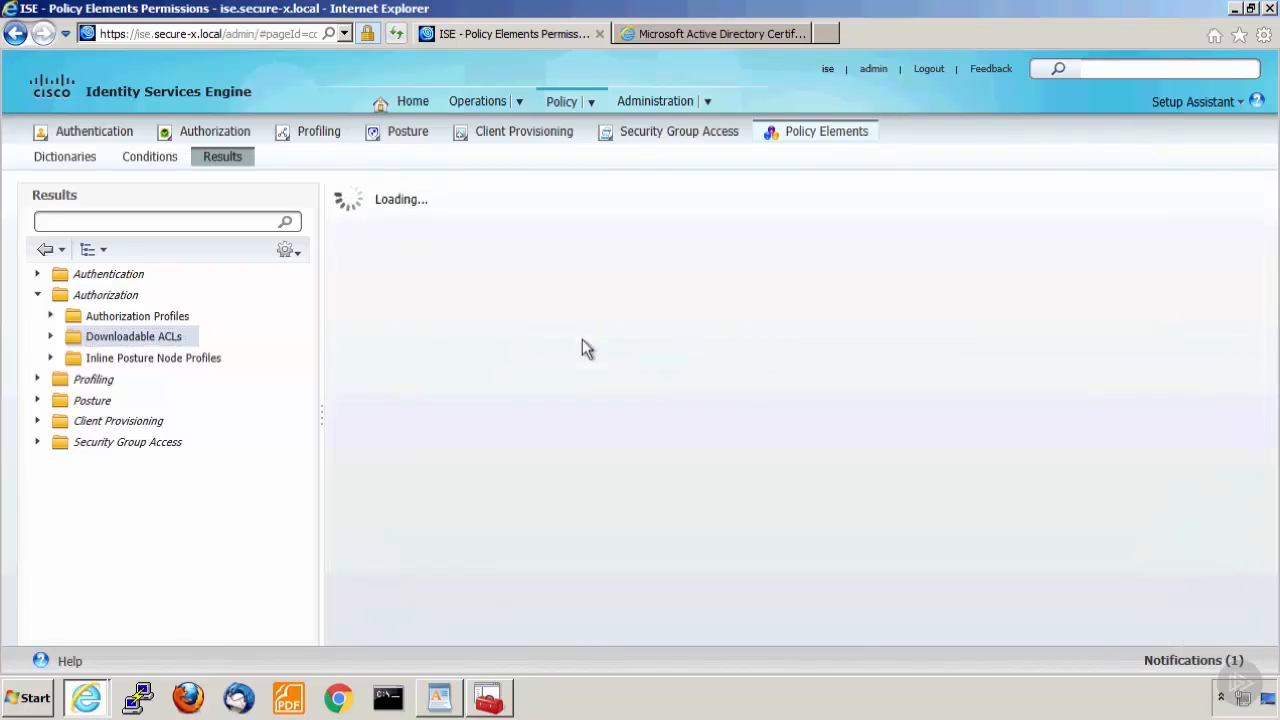
Name a new downloadable ACL PreAuth and fill its DACL content with the copied permit entries, including those for host 10.10.2.20.
text(PreAuth)
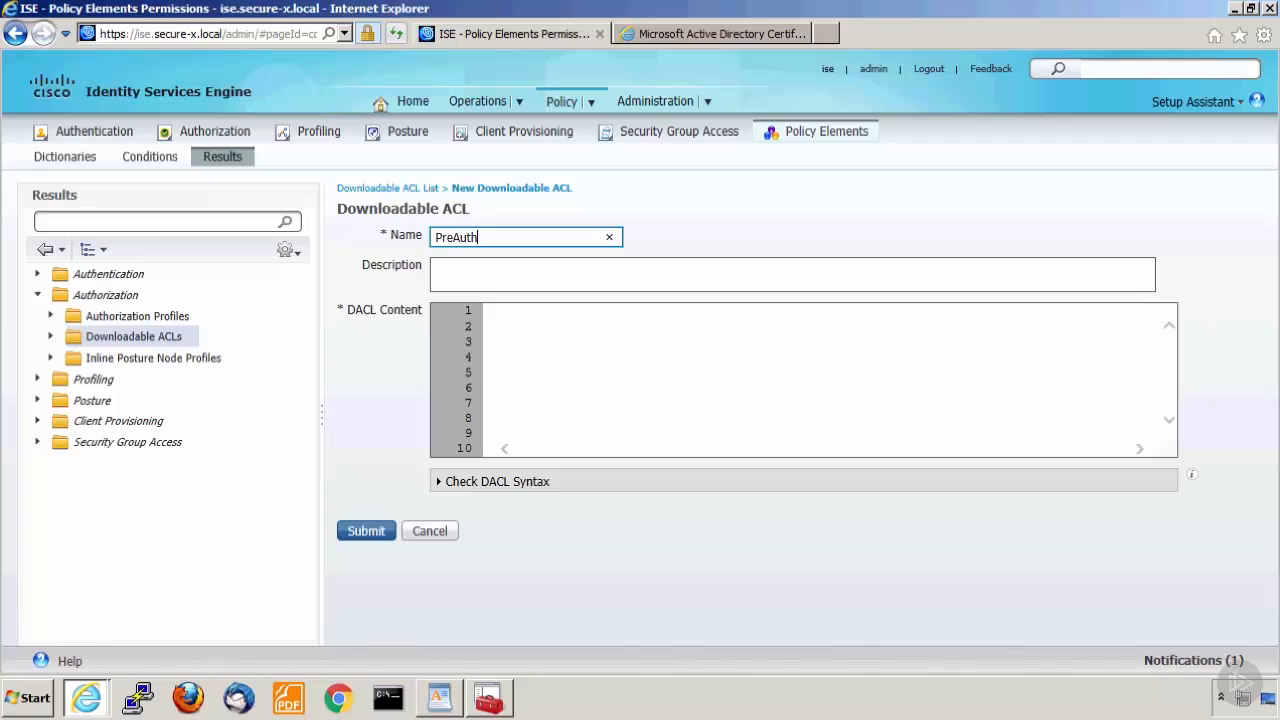
click(579, 378)
right_click(579, 378)
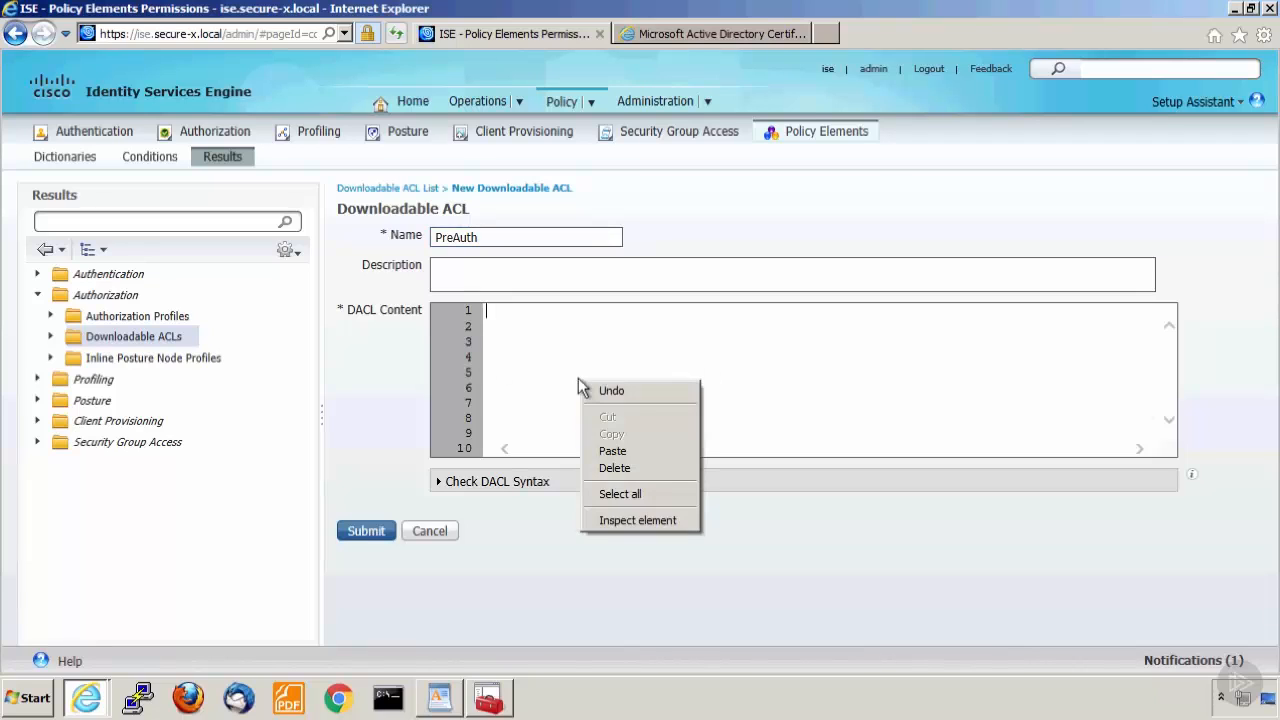
click(612, 452)
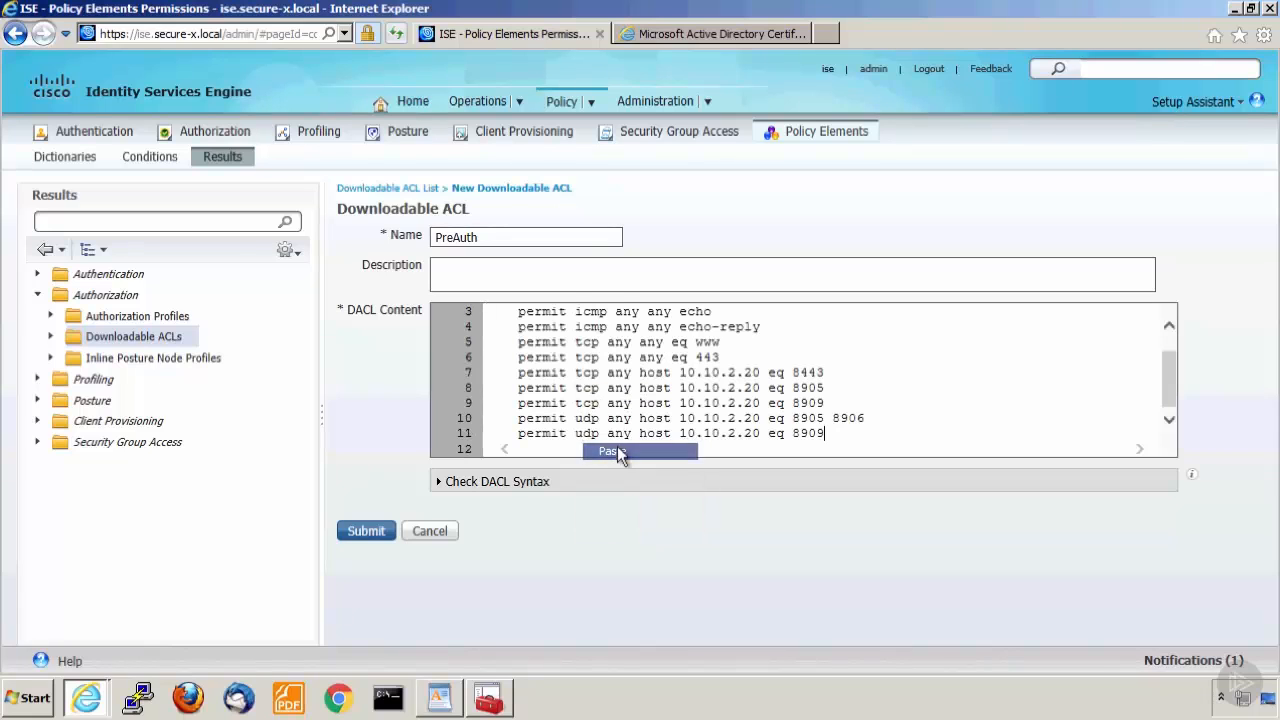
Remove the leading spaces before the udp domain and icmp echo permit entries in the DACL content, keeping each on its own line.
drag(1168, 366, 1168, 339)
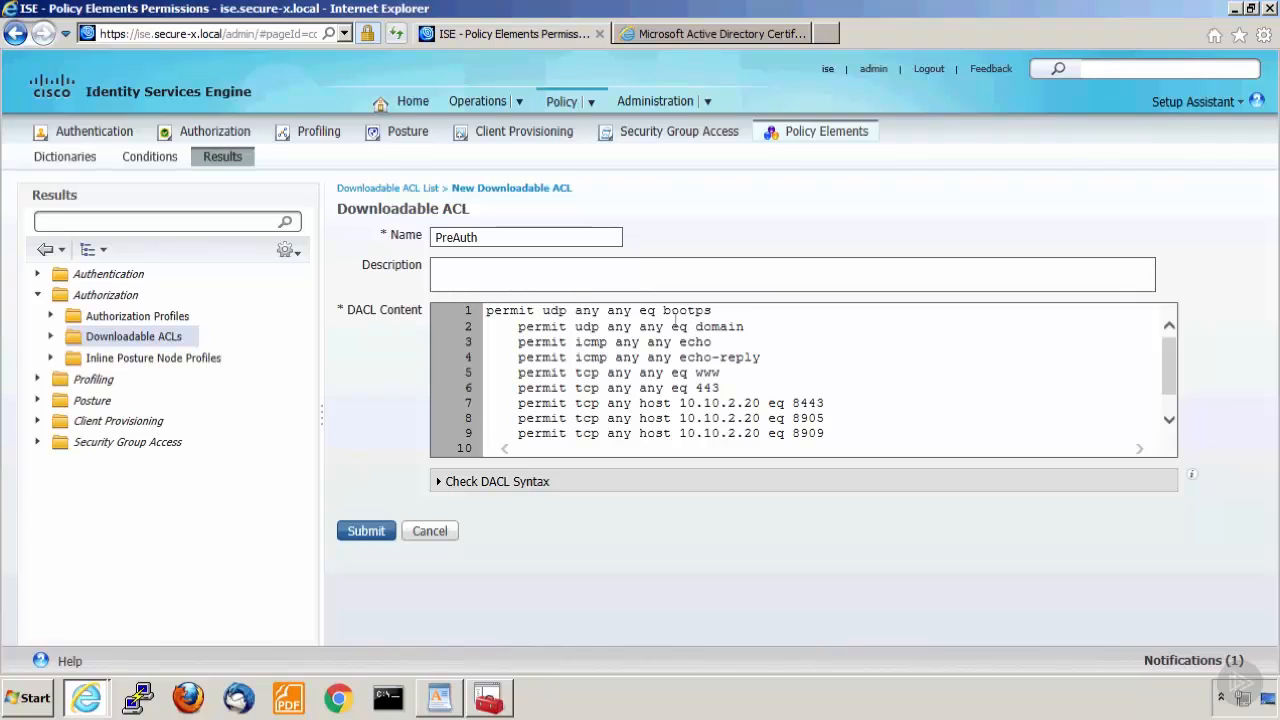
click(518, 330)
key(BackSpace)
key(BackSpace)
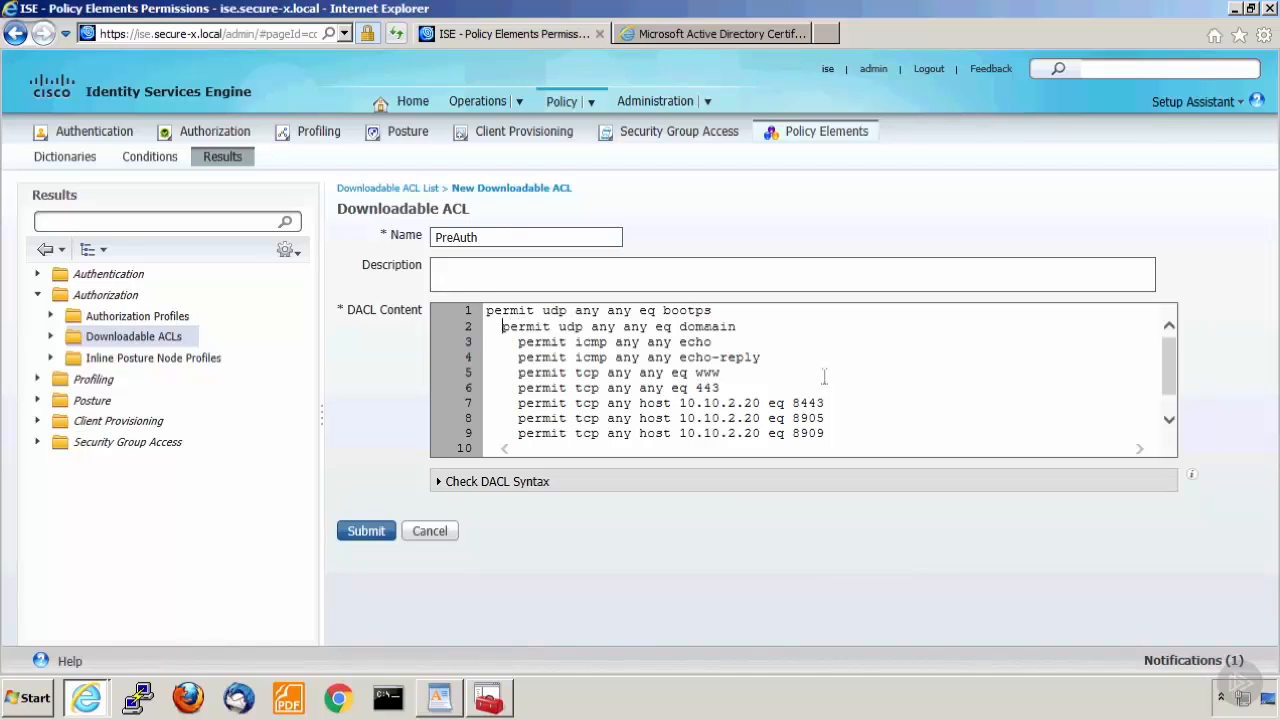
key(BackSpace)
key(BackSpace)
key(Down)
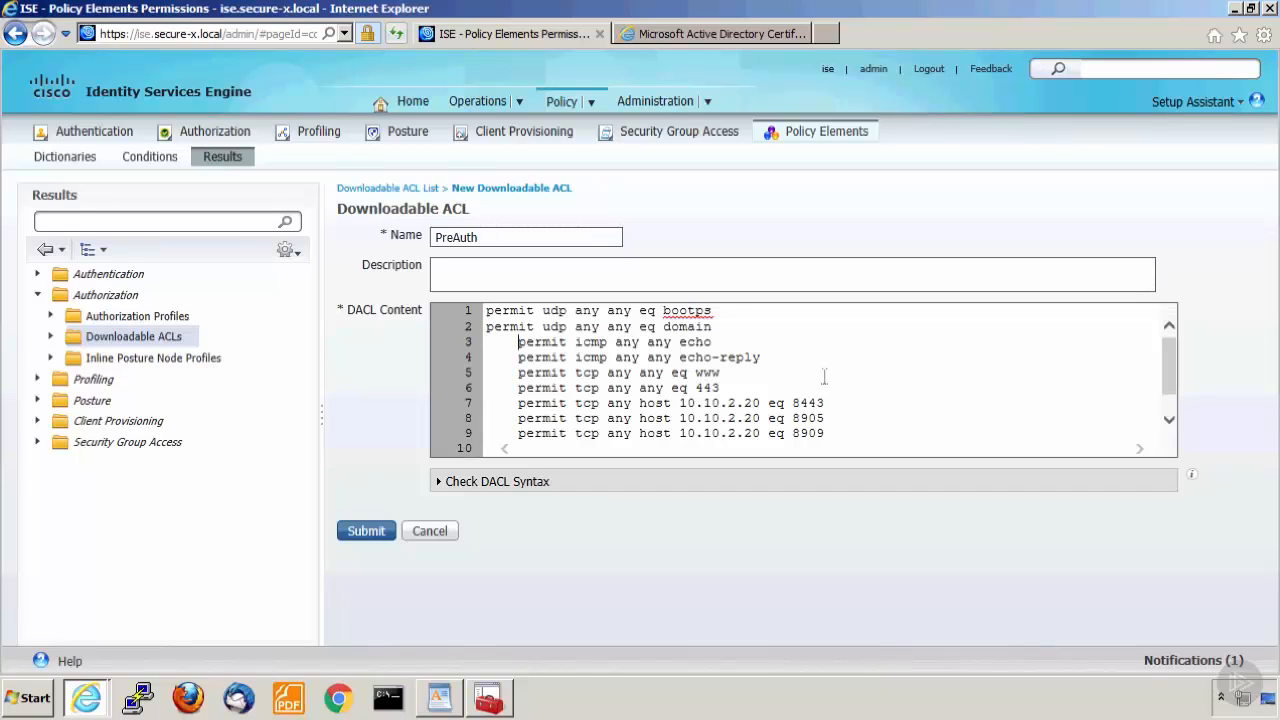
key(BackSpace)
key(BackSpace)
key(BackSpace)
key(BackSpace)
key(BackSpace)
key(BackSpace)
key(BackSpace)
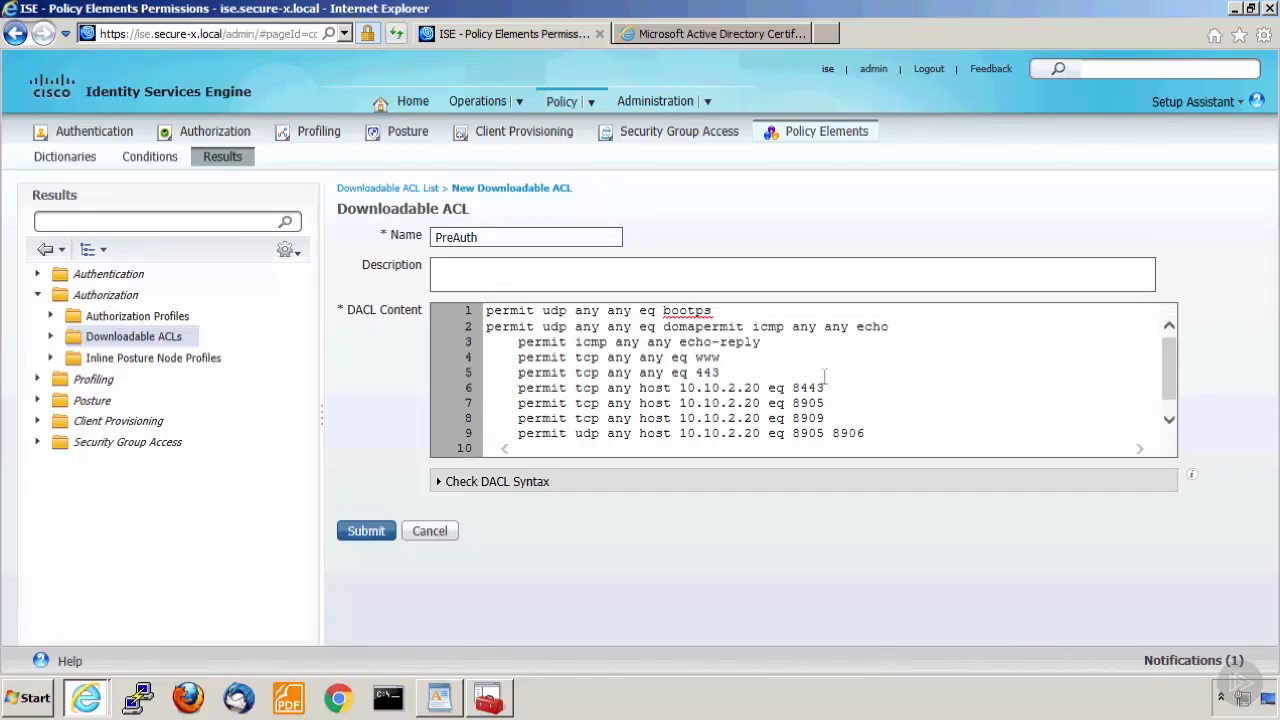
text(in)
key(Return)
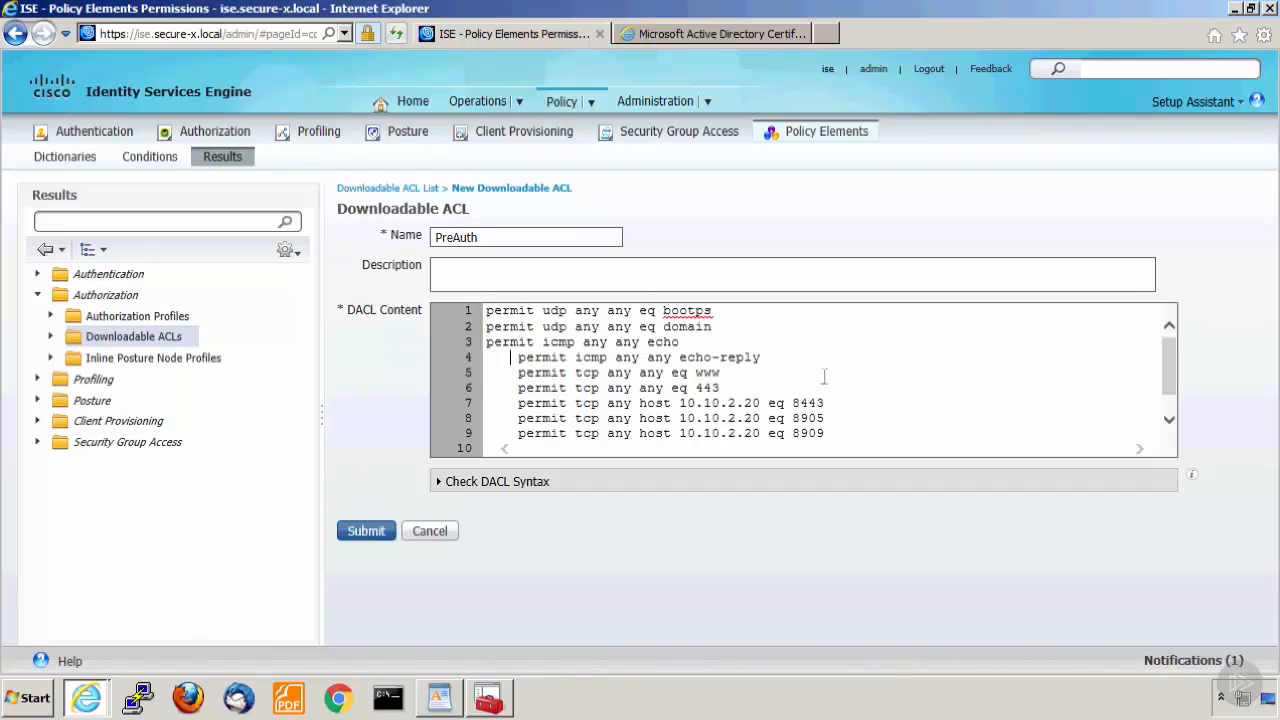
Remove the leading spaces before the icmp echo-reply, tcp www and tcp 443 permit entries in the DACL content.
key(Down)
key(Delete)
key(Delete)
key(Delete)
key(Delete)
key(Down)
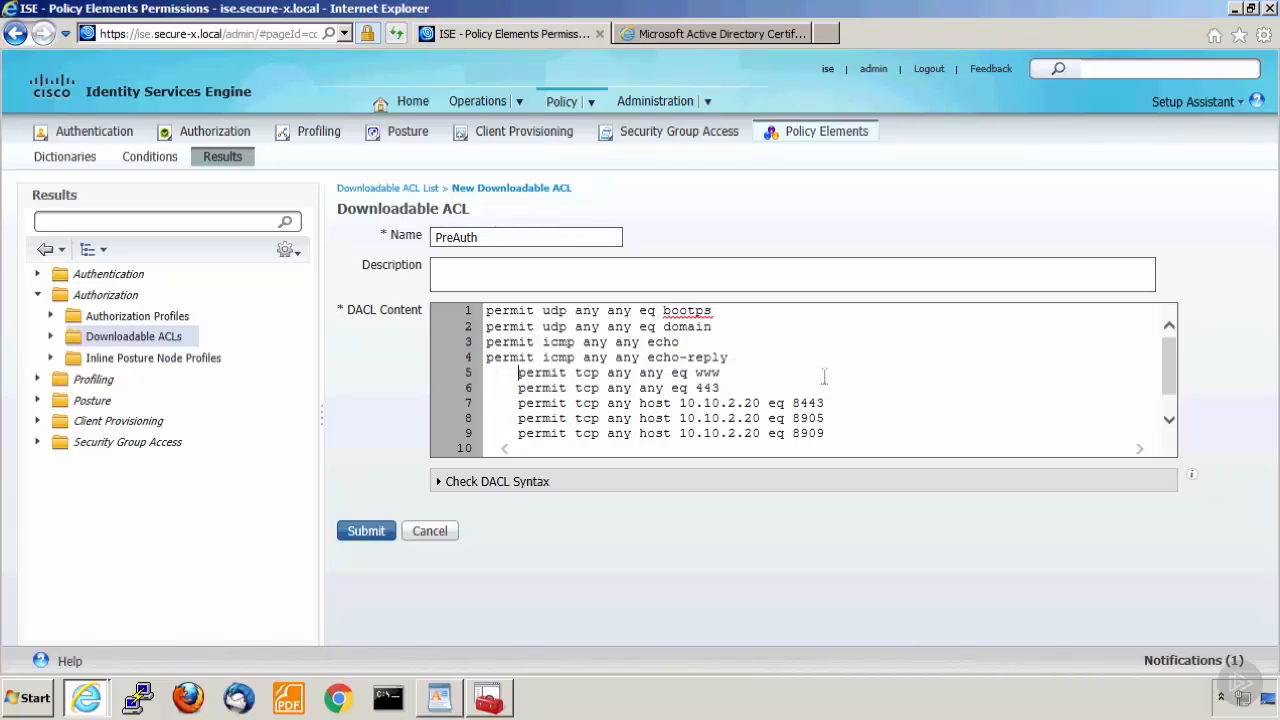
key(BackSpace)
key(BackSpace)
key(BackSpace)
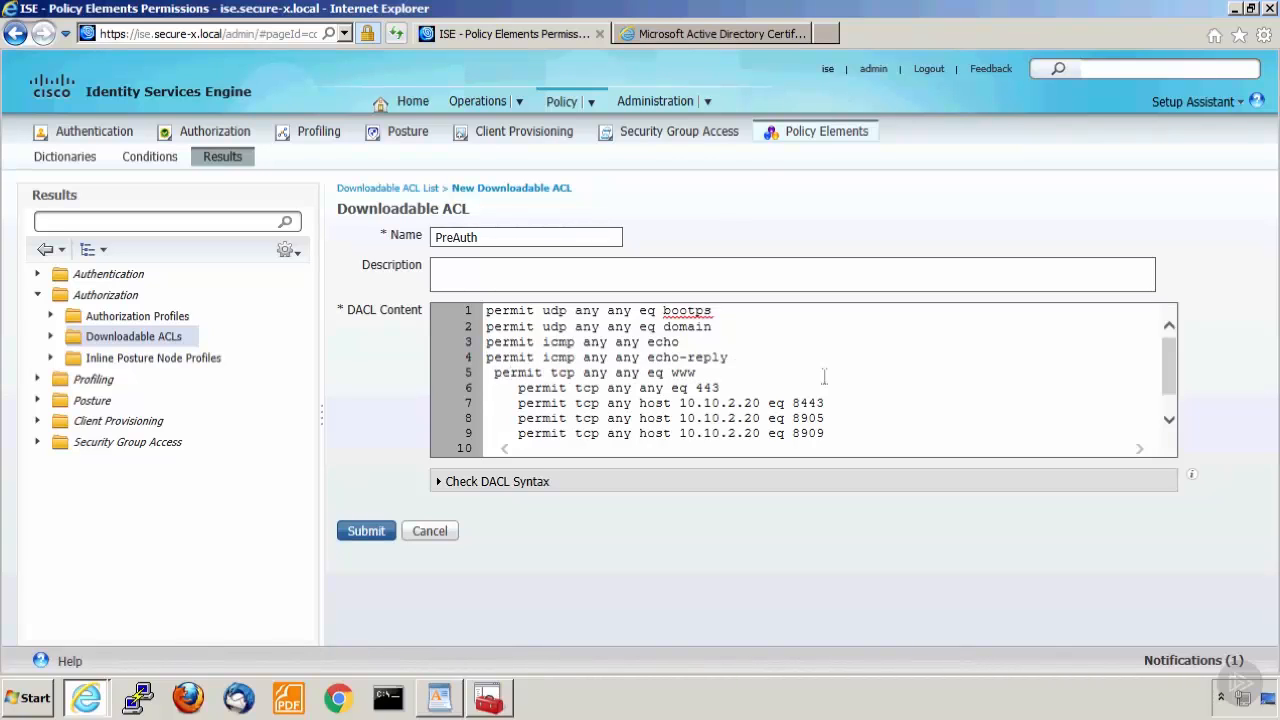
key(BackSpace)
key(Down)
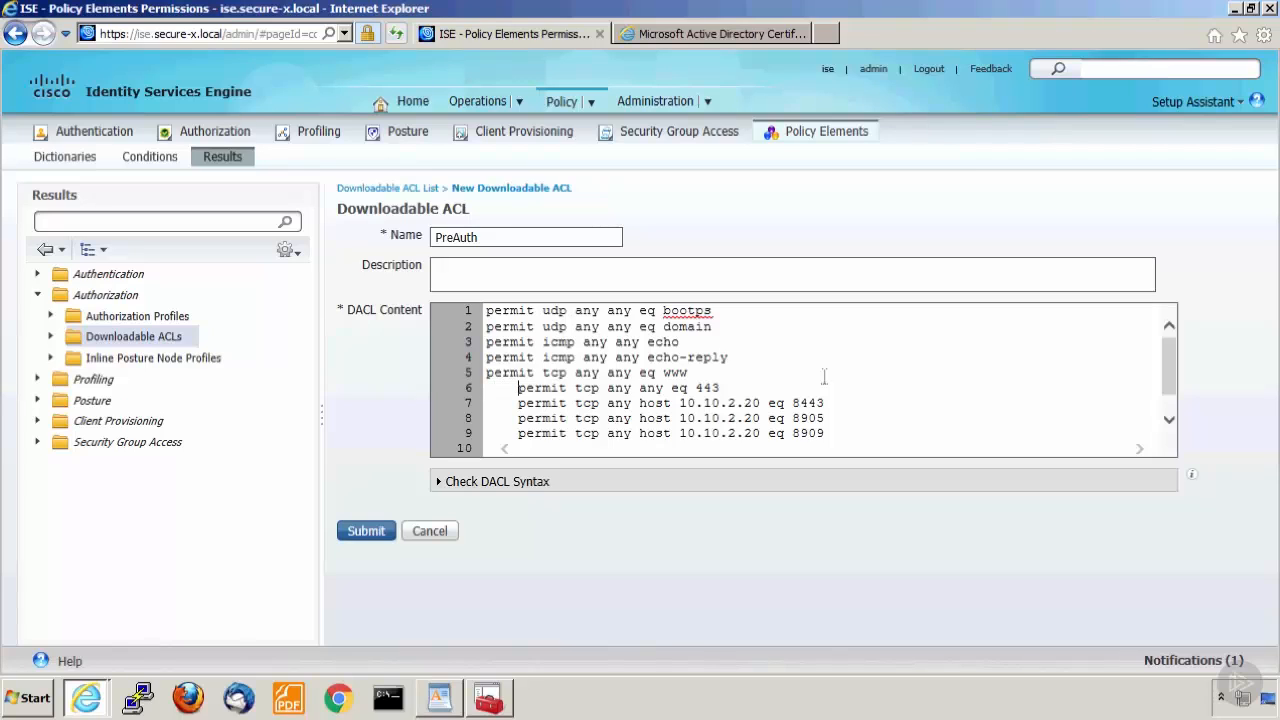
key(Delete)
key(Delete)
key(Delete)
key(Delete)
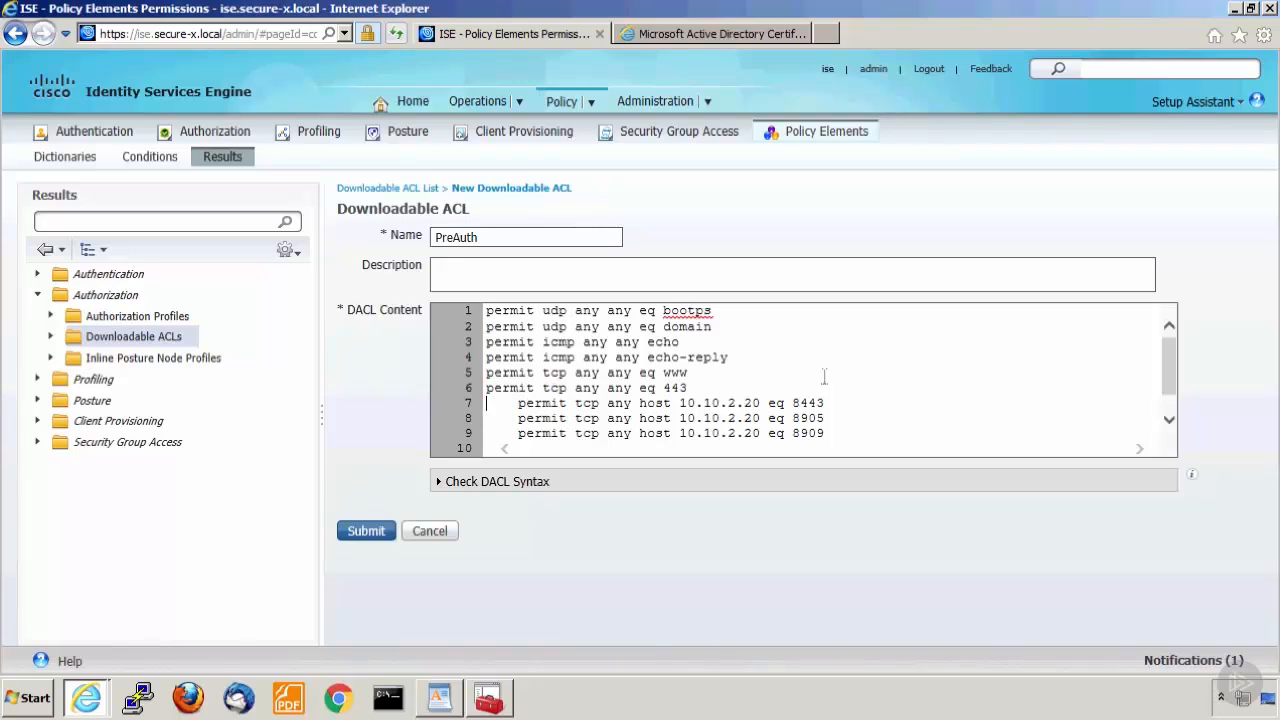
Remove the leading spaces before the three tcp permit entries for host 10.10.2.20 on ports 8443, 8905 and 8909.
key(Right)
key(Right)
key(Left)
key(BackSpace)
key(BackSpace)
key(BackSpace)
key(BackSpace)
key(Down)
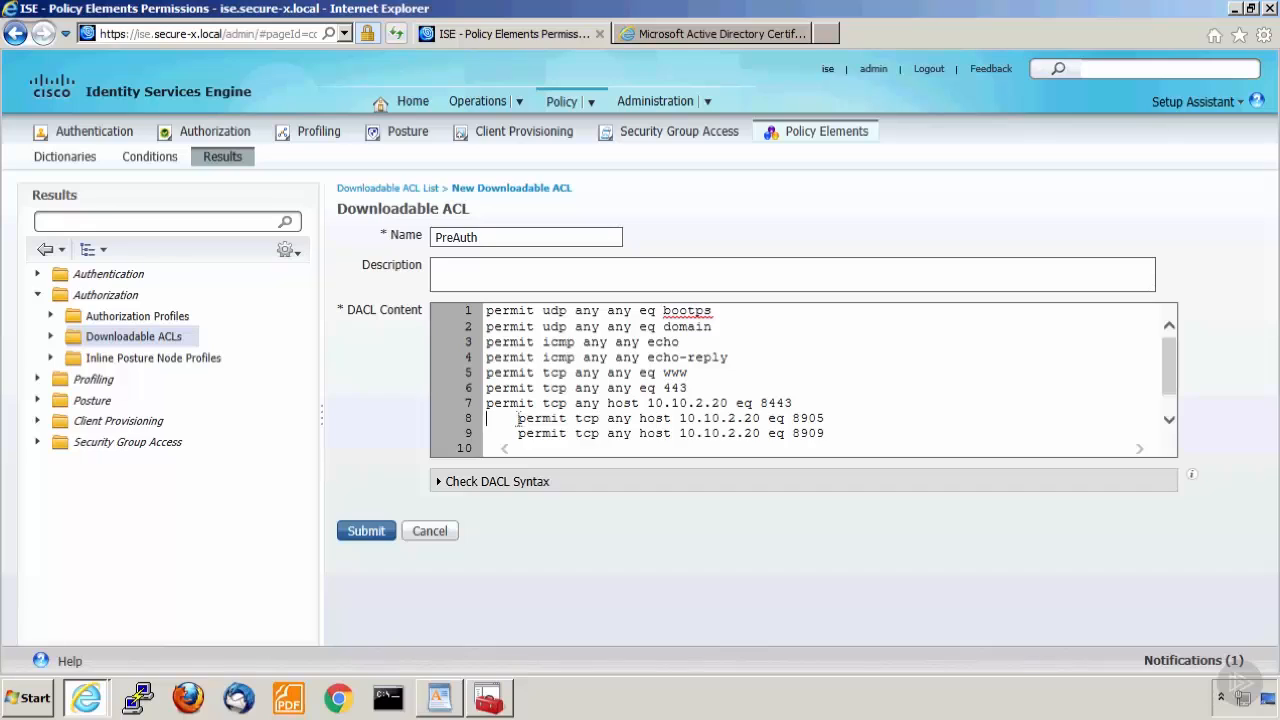
drag(517, 418, 453, 425)
key(BackSpace)
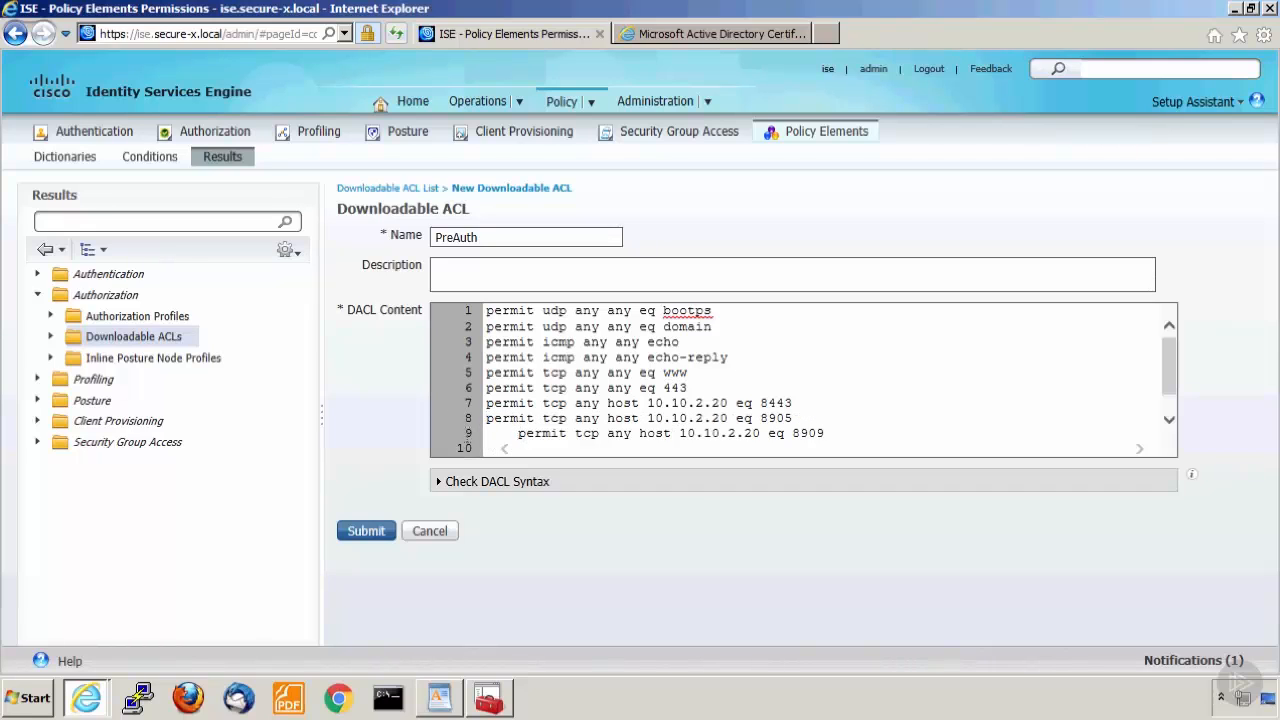
drag(517, 433, 466, 445)
key(BackSpace)
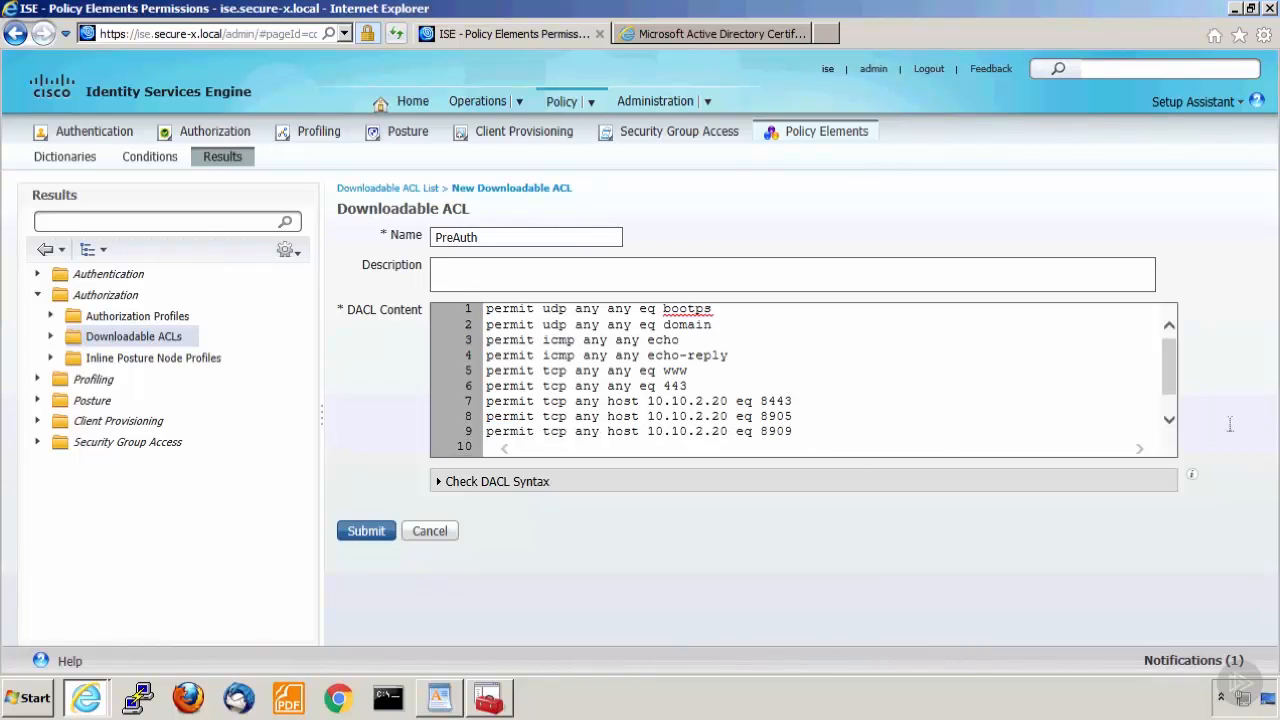
Remove the leading spaces before the two udp permit entries for host 10.10.2.20 at the end of the DACL content.
click(1167, 422)
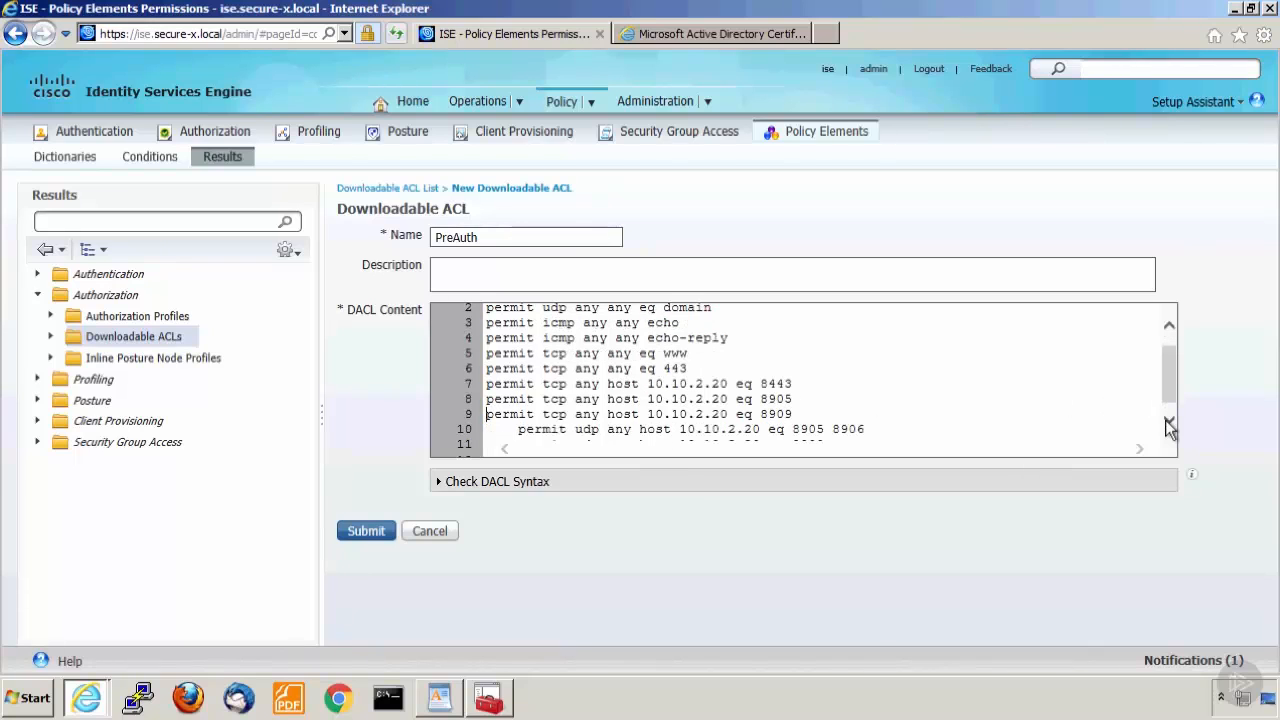
click(1167, 422)
click(519, 420)
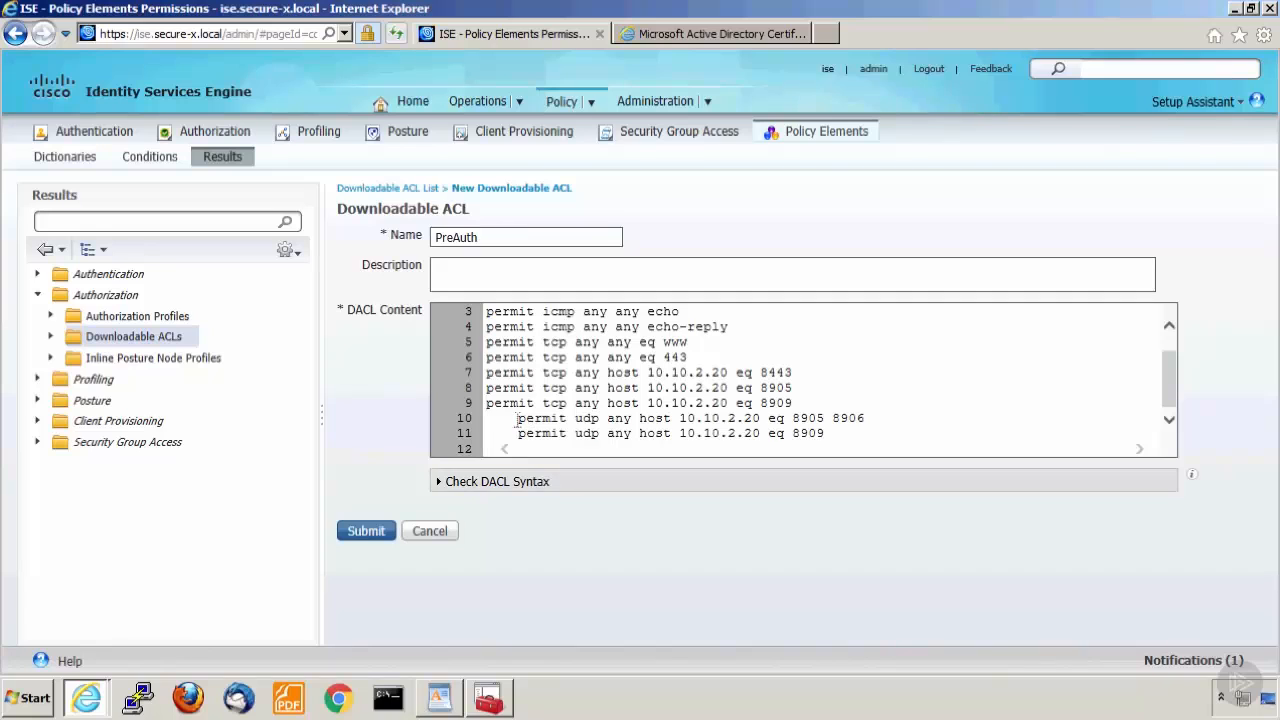
key(shift+Home)
key(BackSpace)
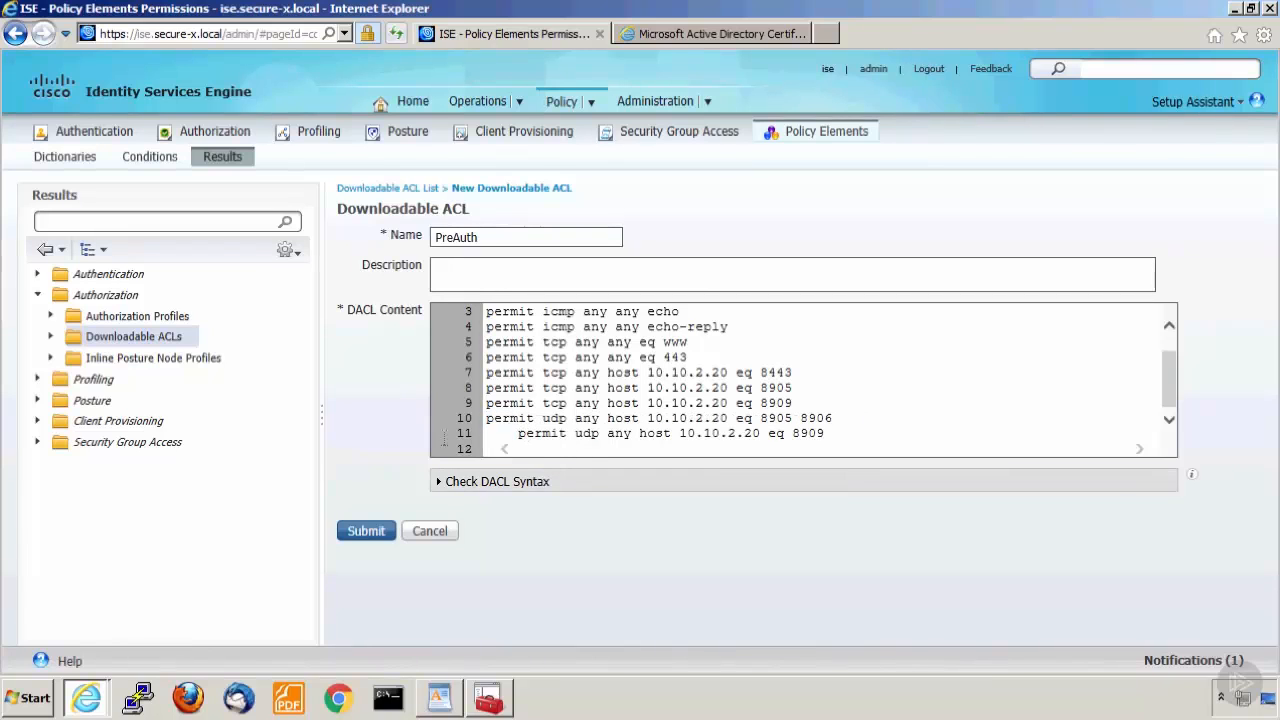
drag(444, 440, 438, 438)
key(BackSpace)
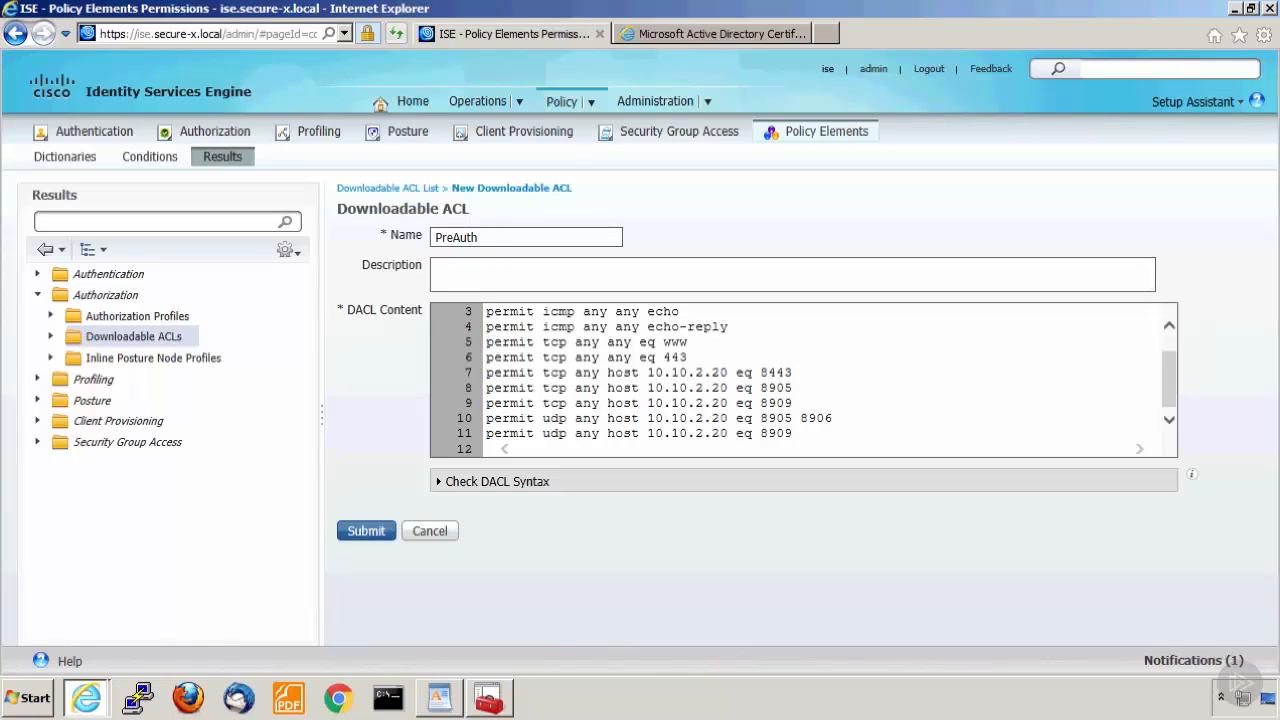
Check the syntax of the PreAuth DACL and submit it.
click(456, 484)
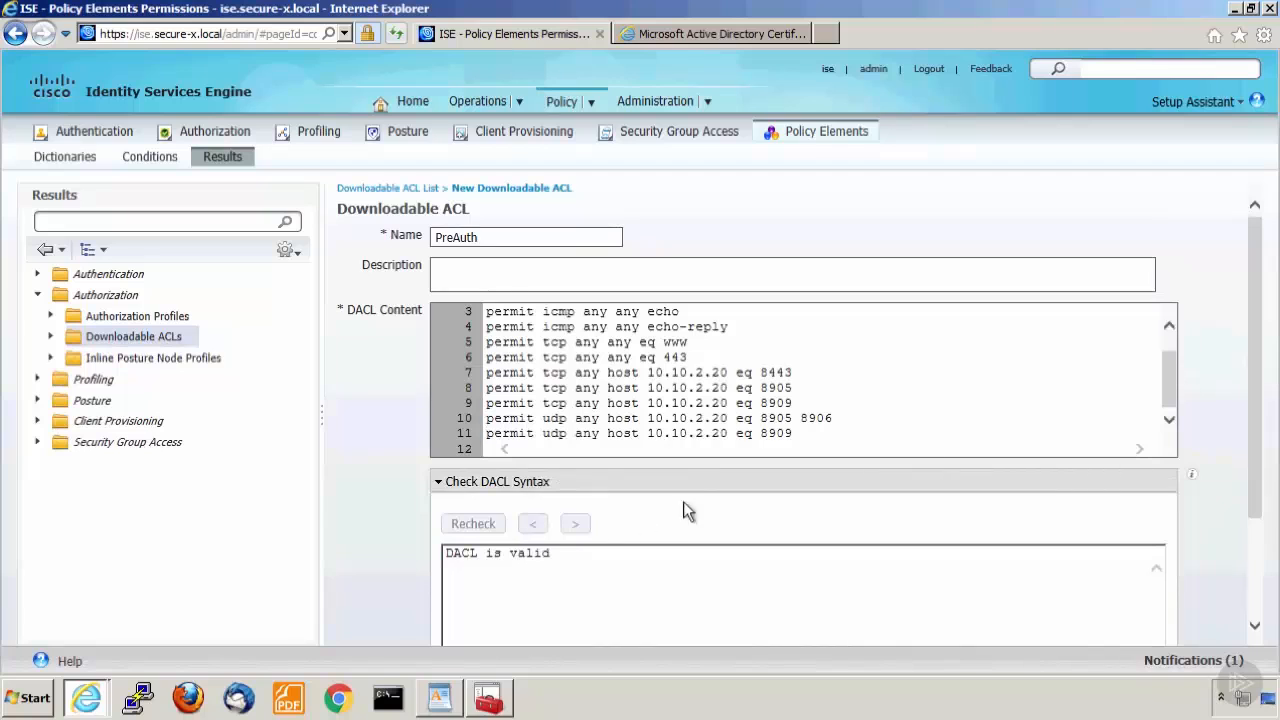
drag(1254, 386, 1257, 604)
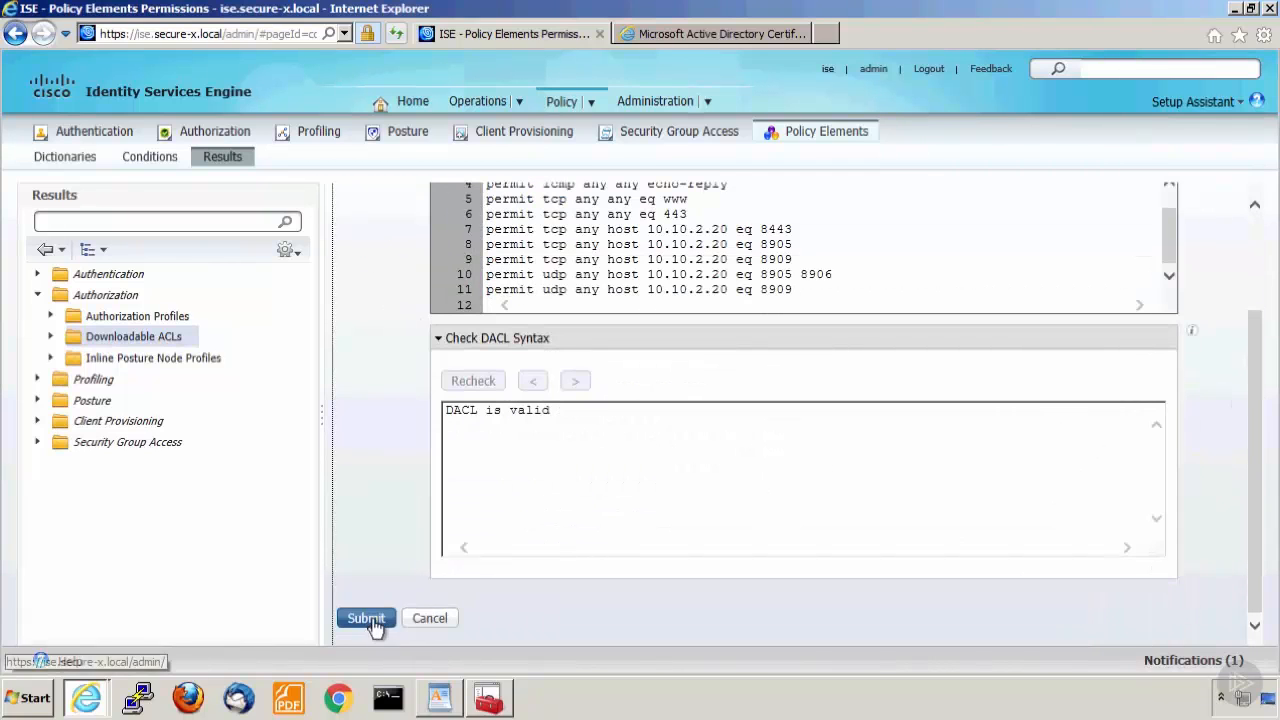
click(370, 619)
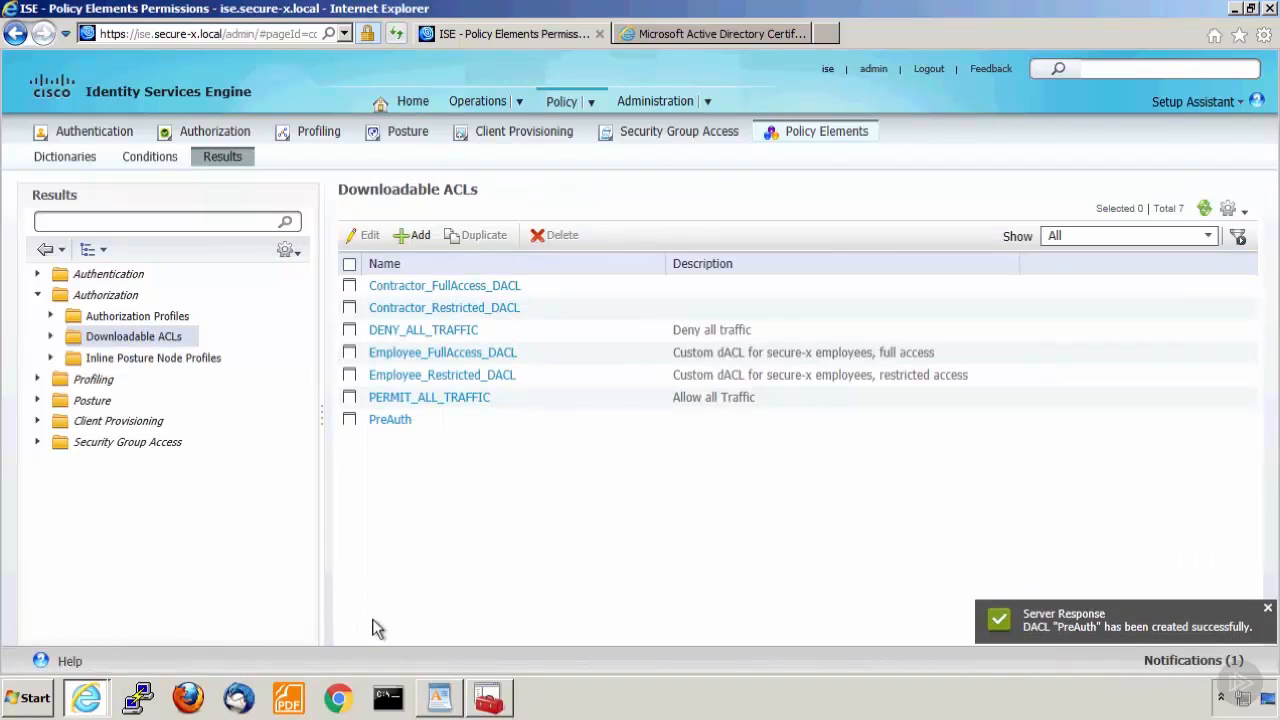
Add an authorization profile named WEBAUTH and assign PreAuth as its DACL name.
click(157, 320)
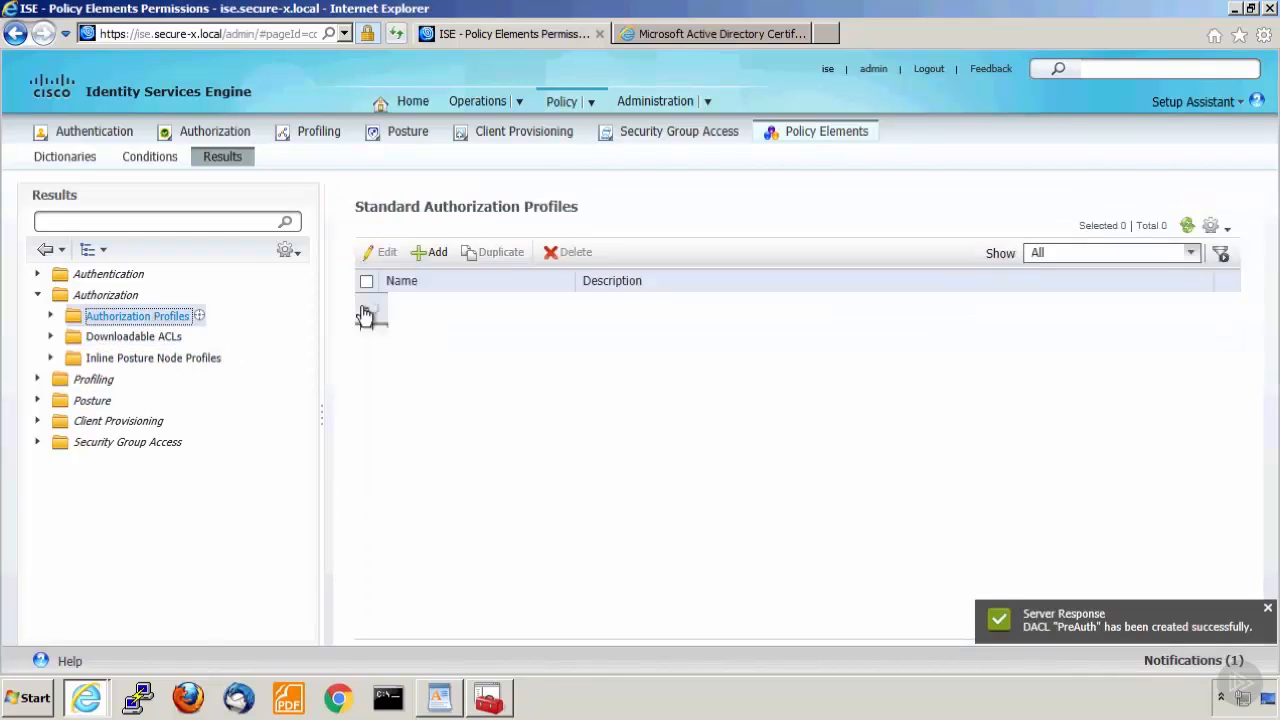
click(426, 259)
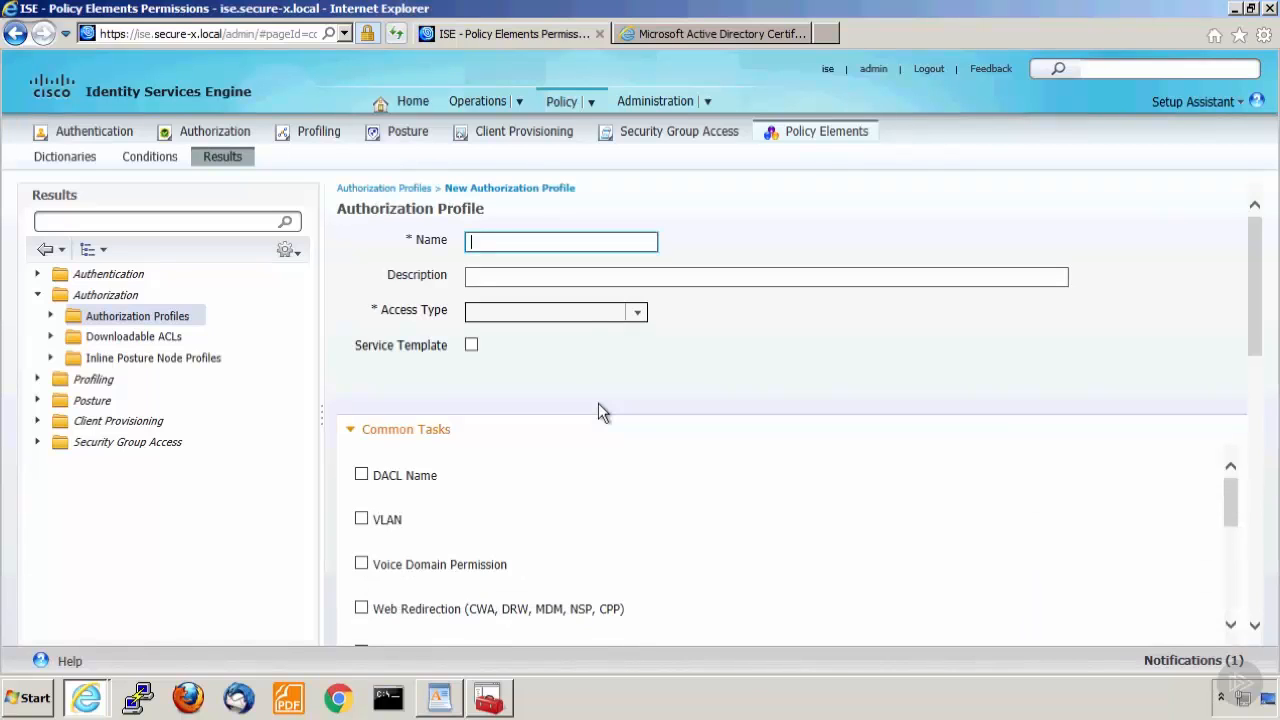
text(WEBAUTH)
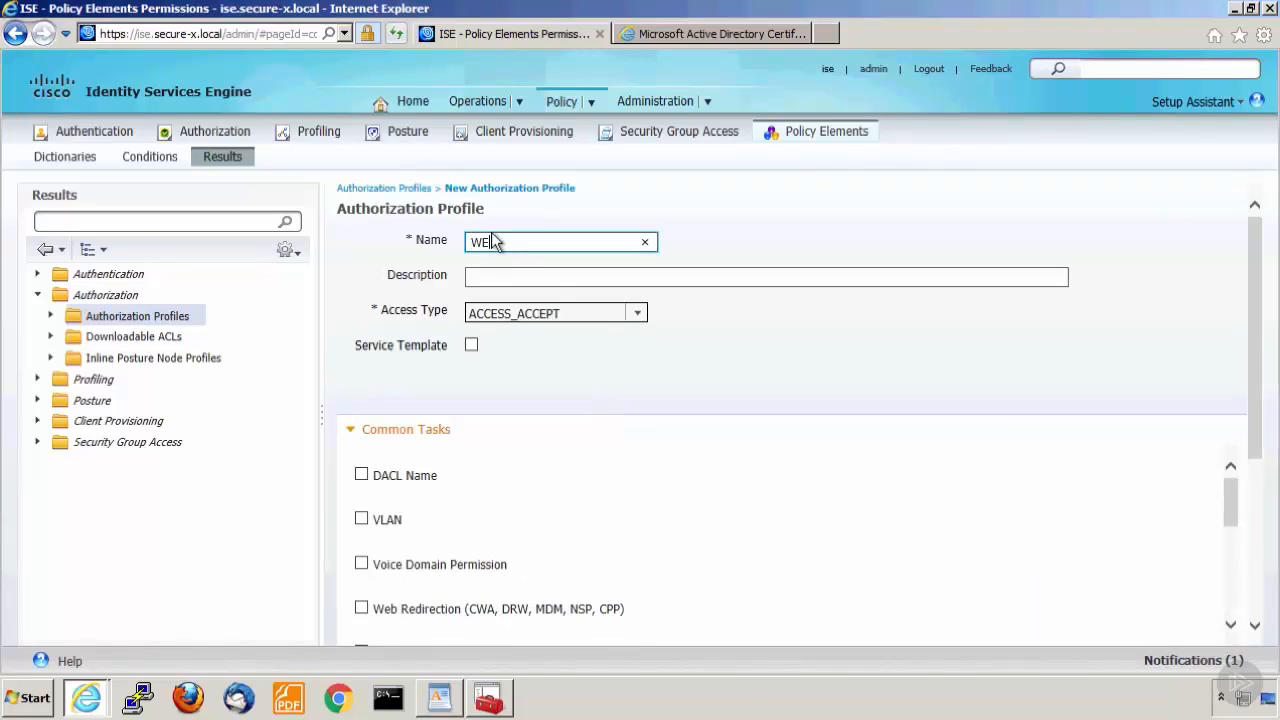
click(361, 474)
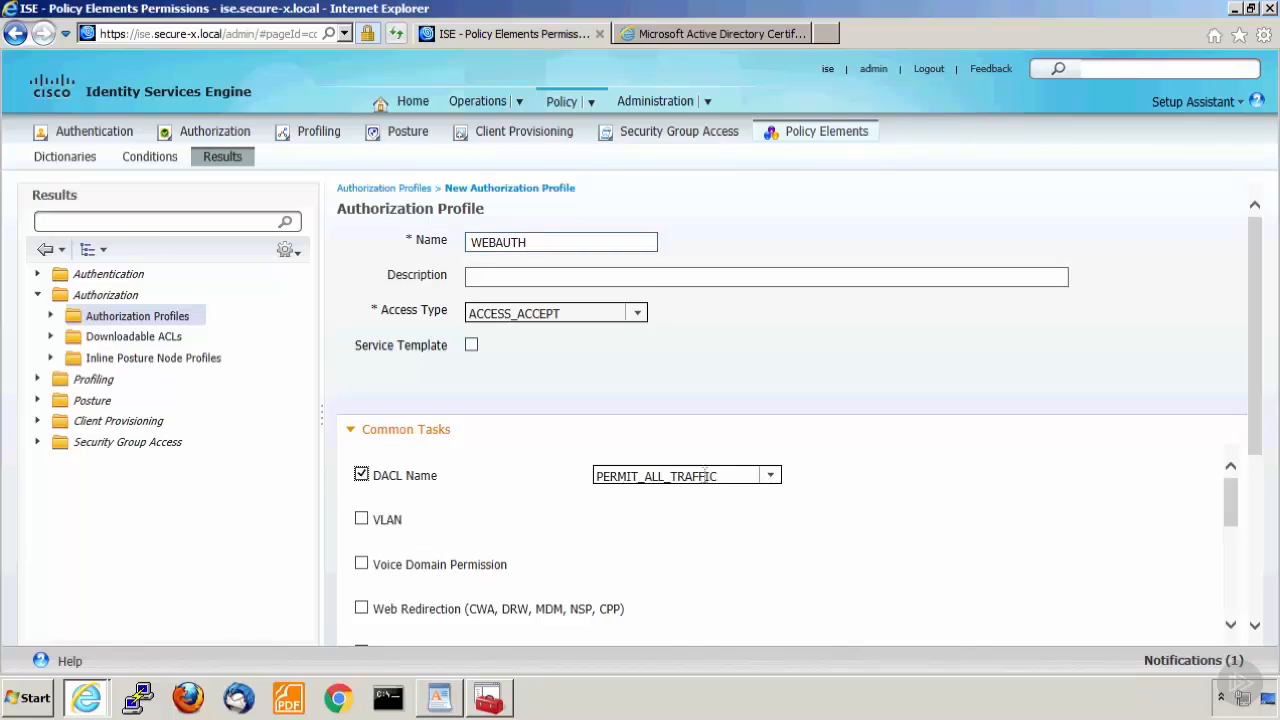
click(771, 478)
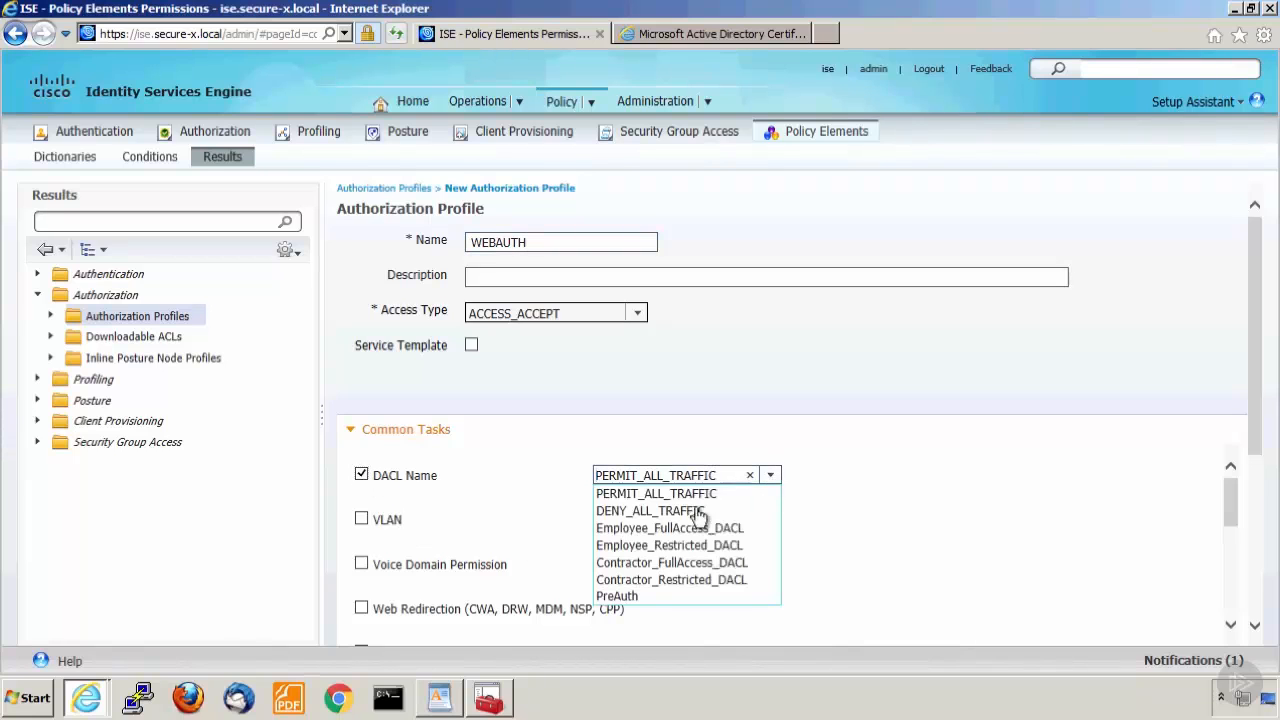
click(630, 597)
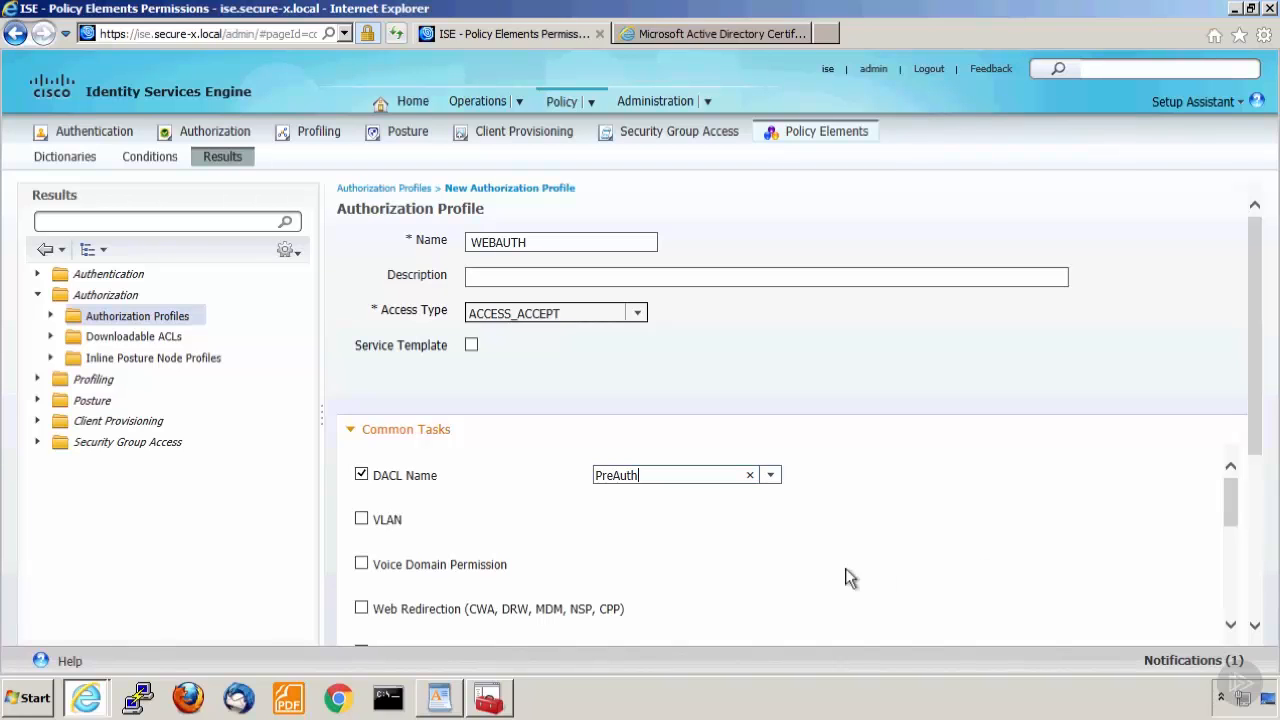
Enable Web Redirection in the WEBAUTH profile's common tasks and prepare its Centralized Web Auth ACL field for entry.
click(361, 610)
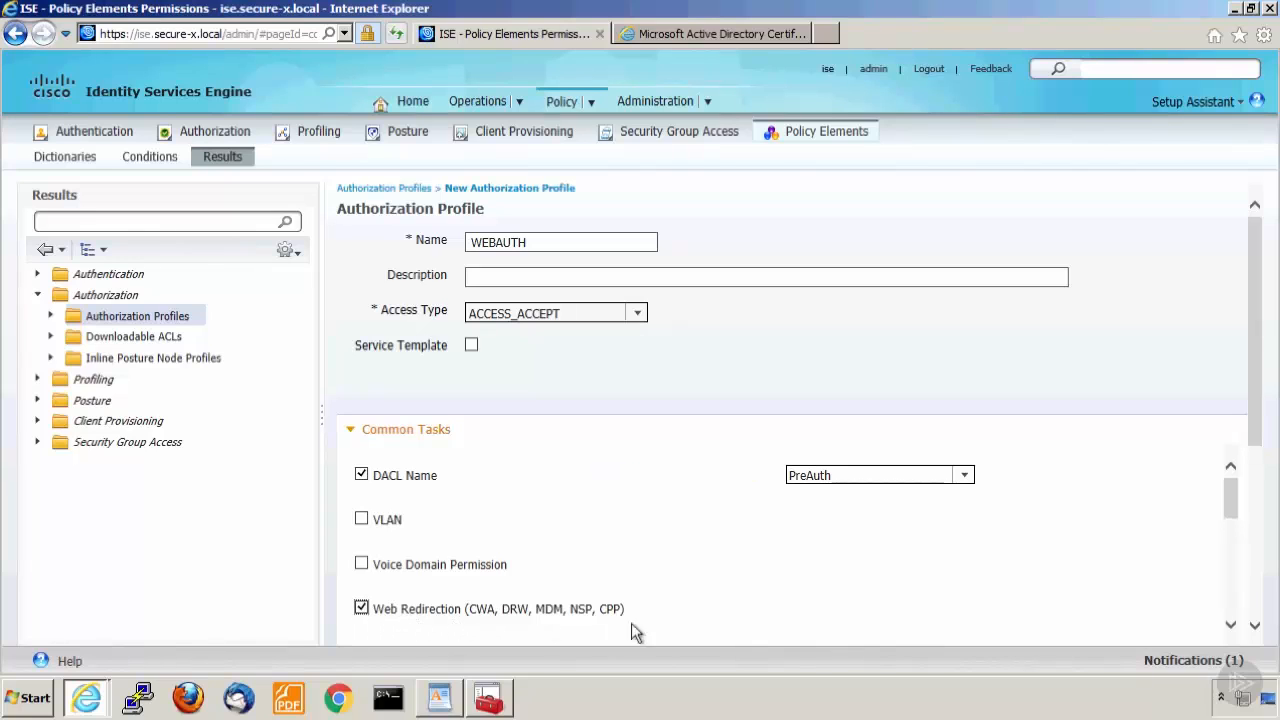
click(1231, 625)
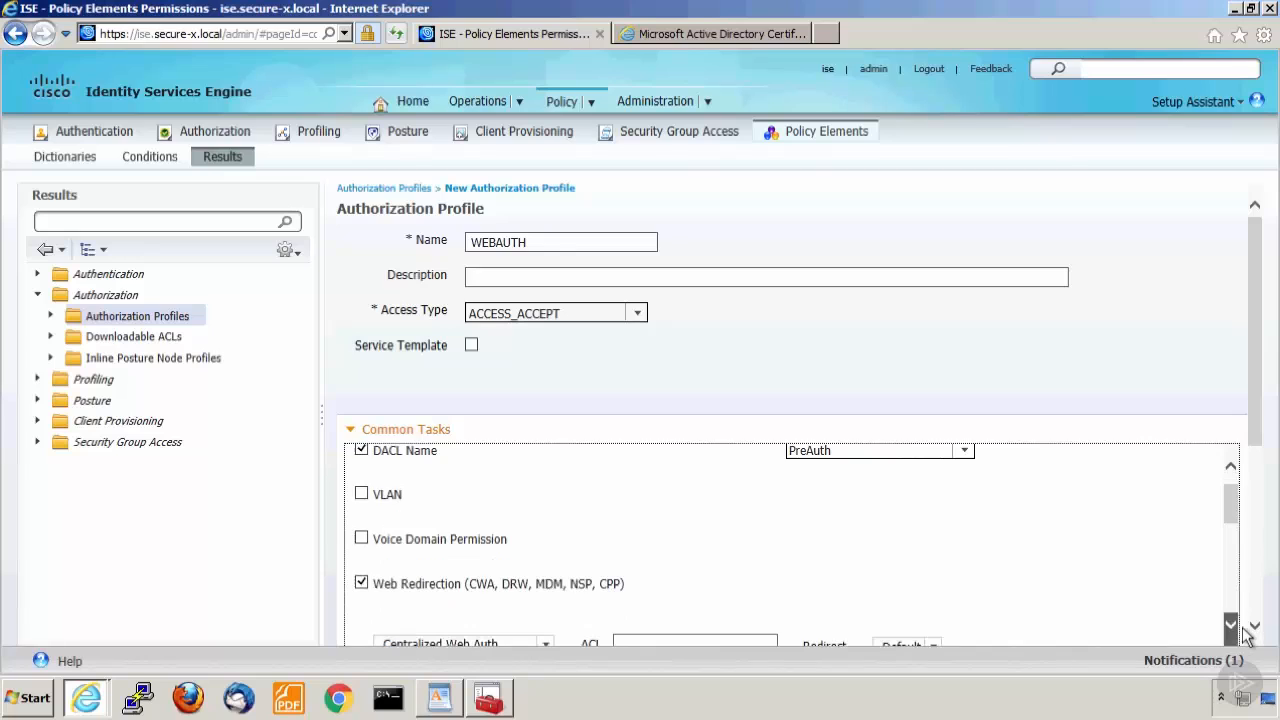
click(1231, 625)
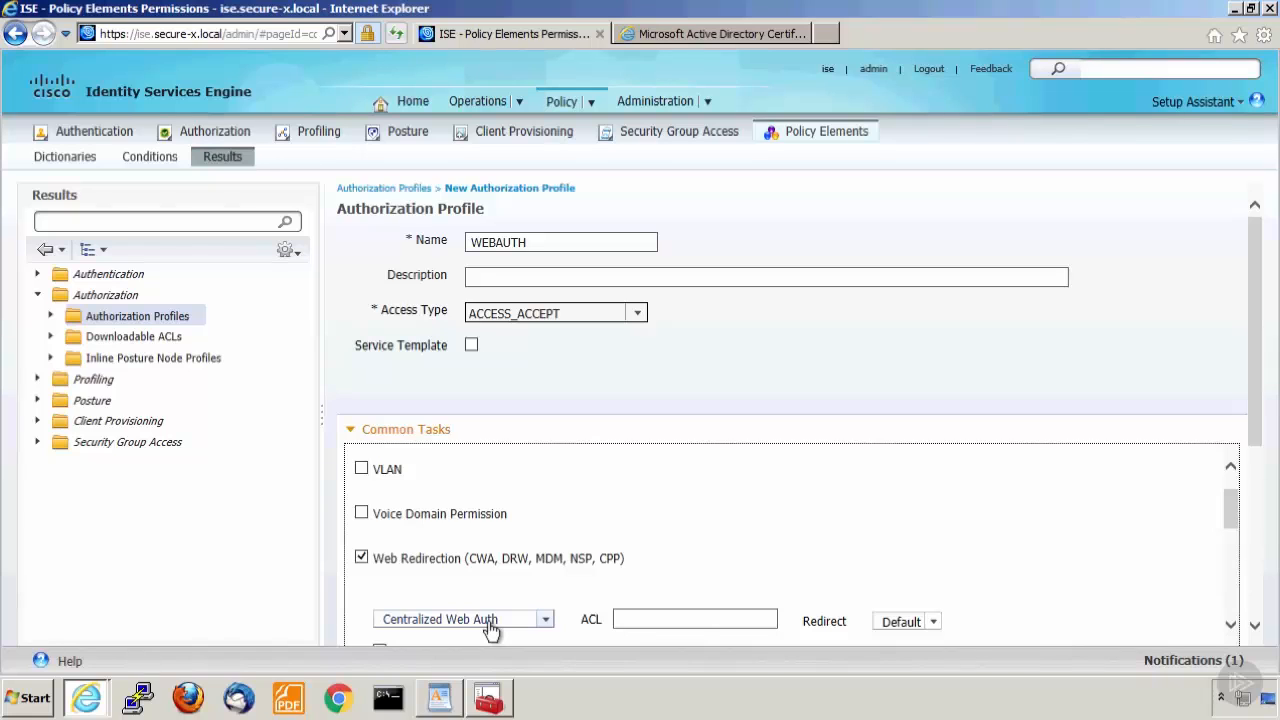
click(636, 619)
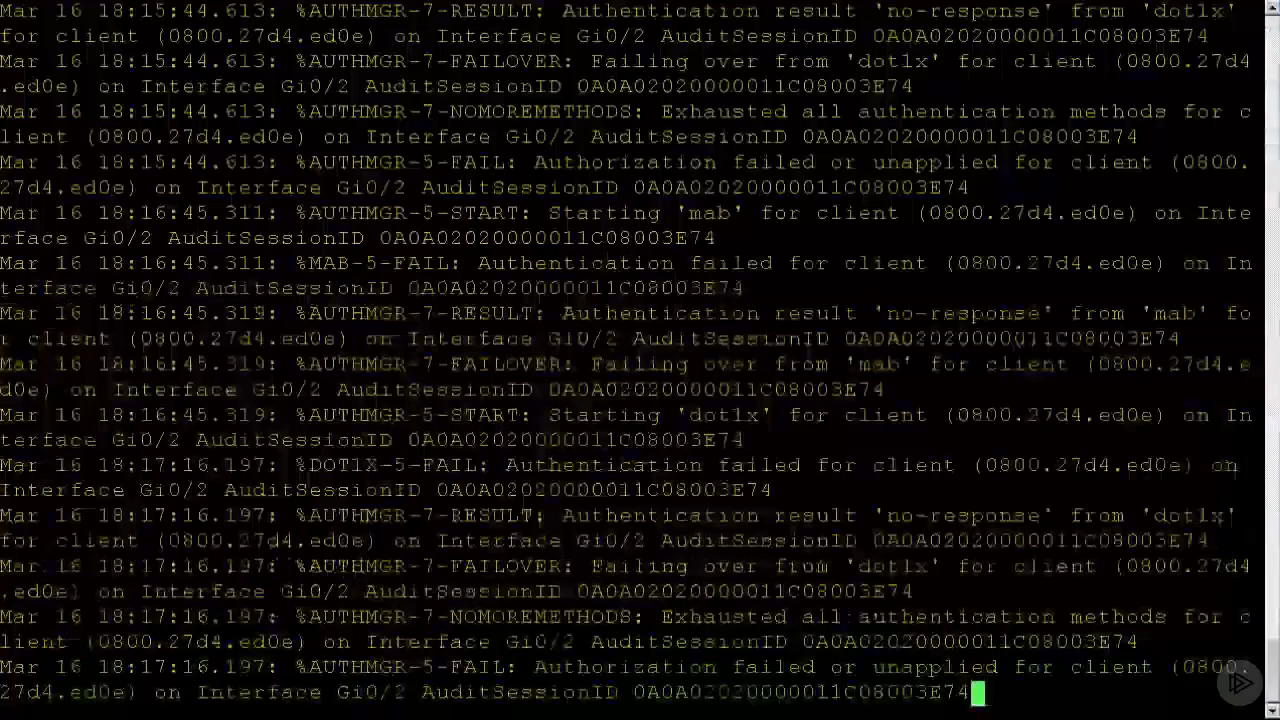
Switch to the HQ-Sw console, log in with the access password and list the access lists with sh access-l.
key(Return)
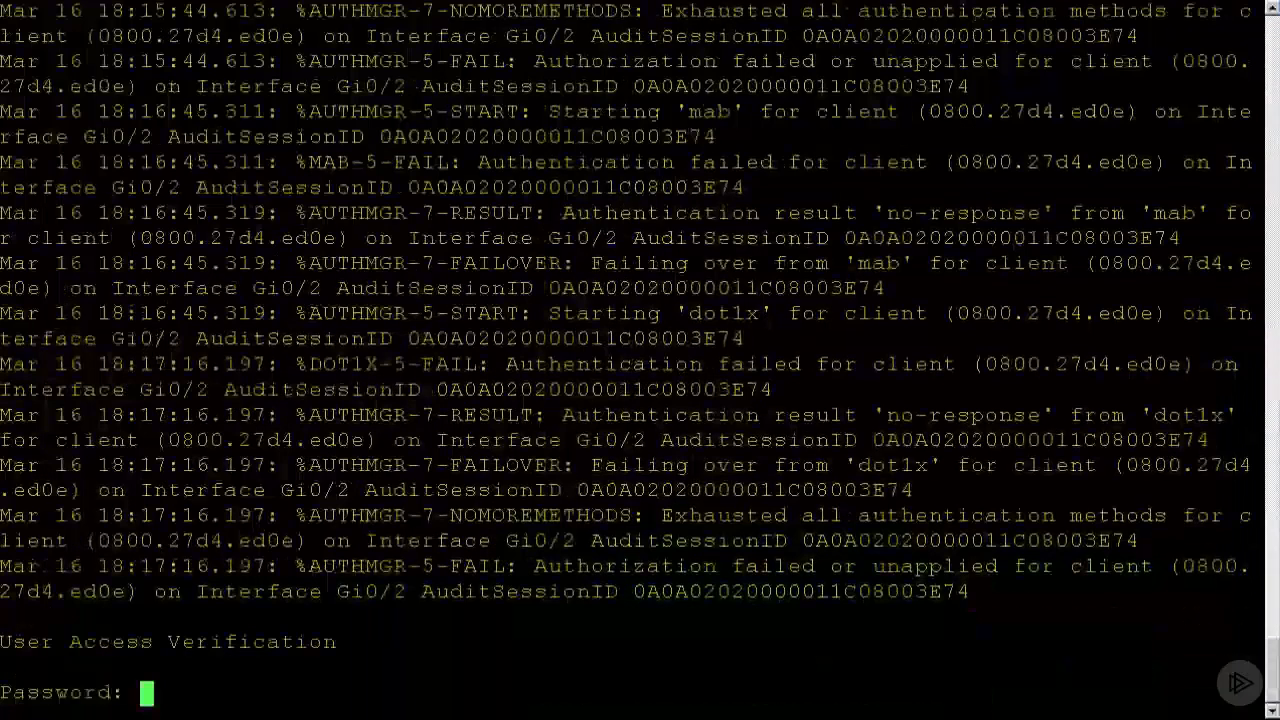
key(Return)
text(sh)
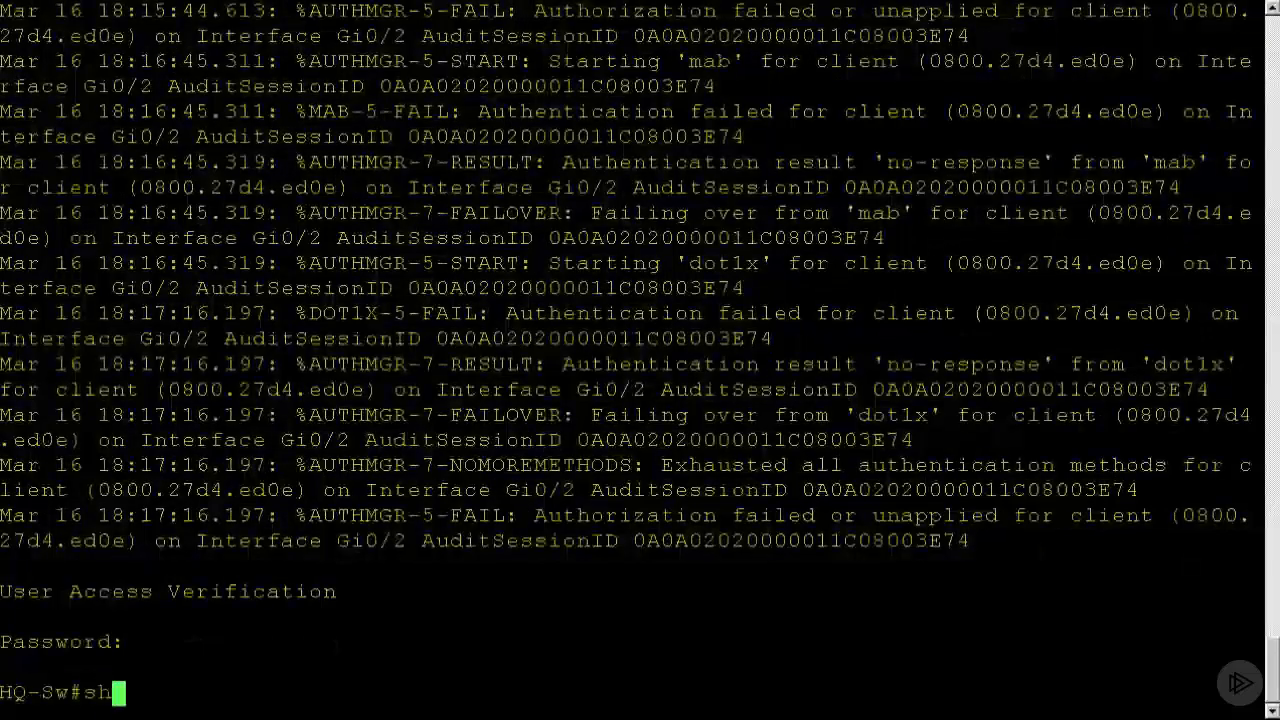
text( access-l)
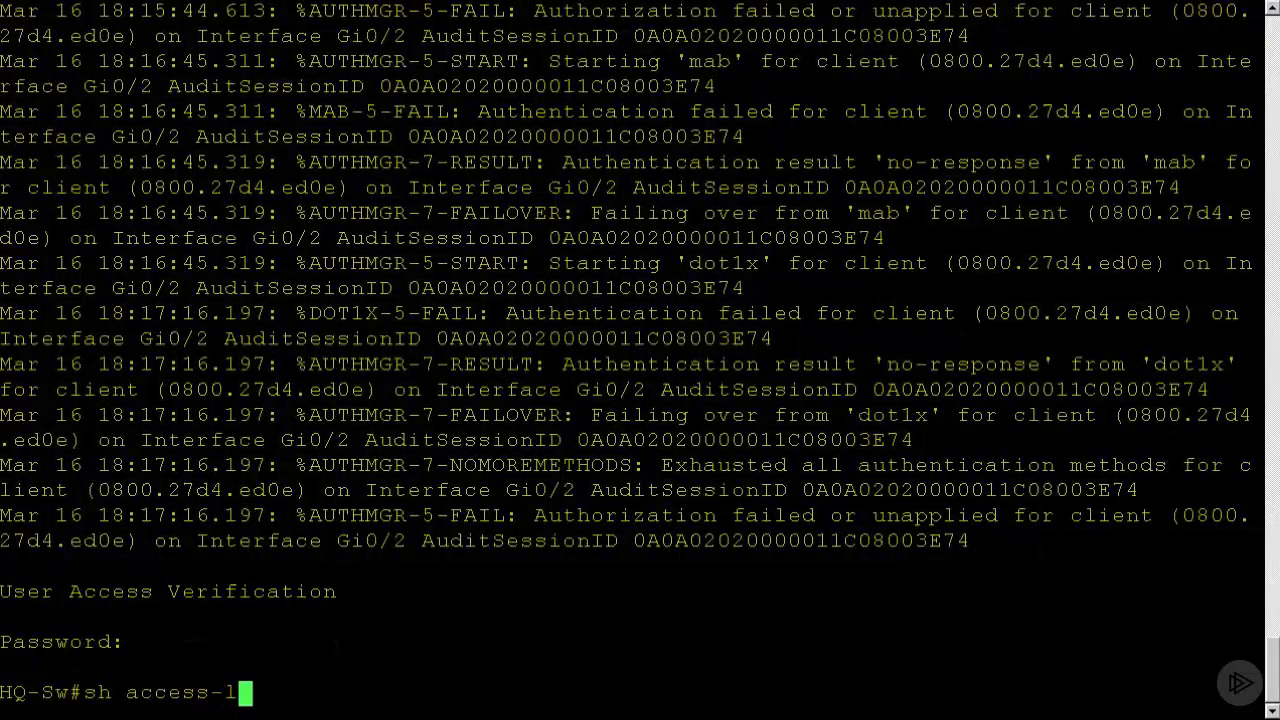
key(Return)
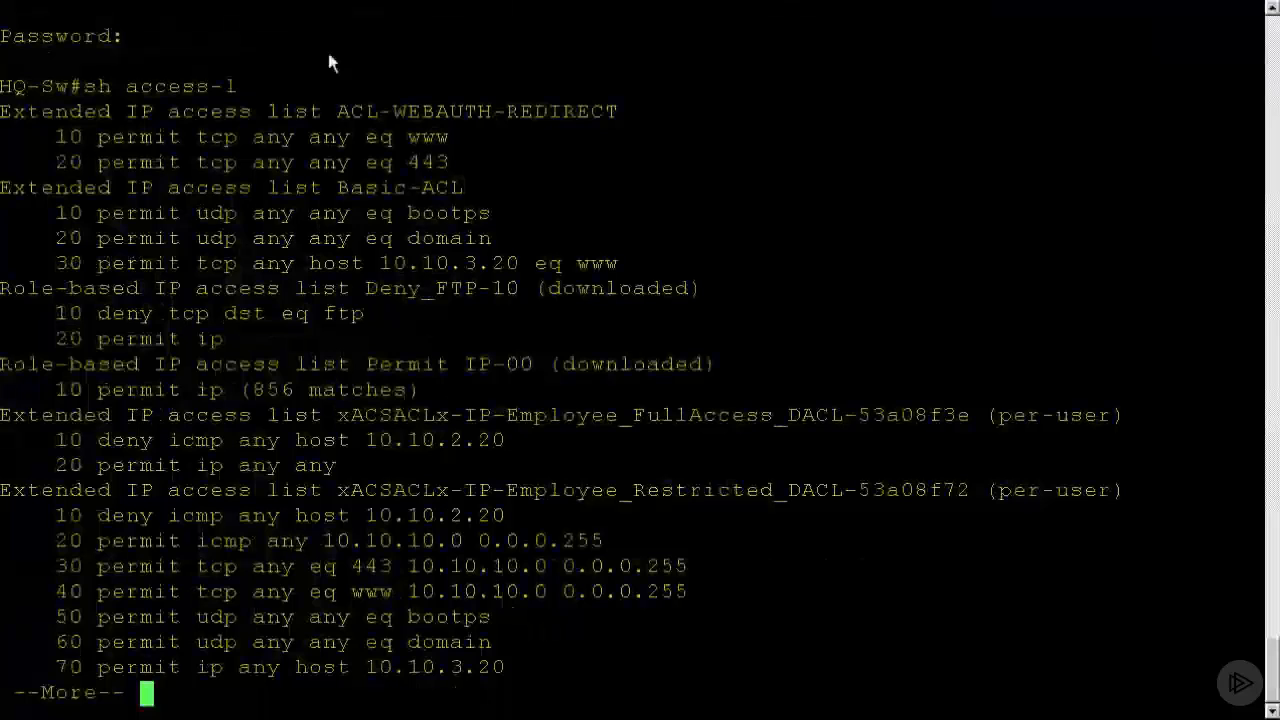
Copy ACL-WEBAUTH-REDIRECT from the HQ-Sw console into the WEBAUTH profile's web redirection ACL in ISE and submit the profile.
drag(338, 112, 619, 112)
key(ctrl+c)
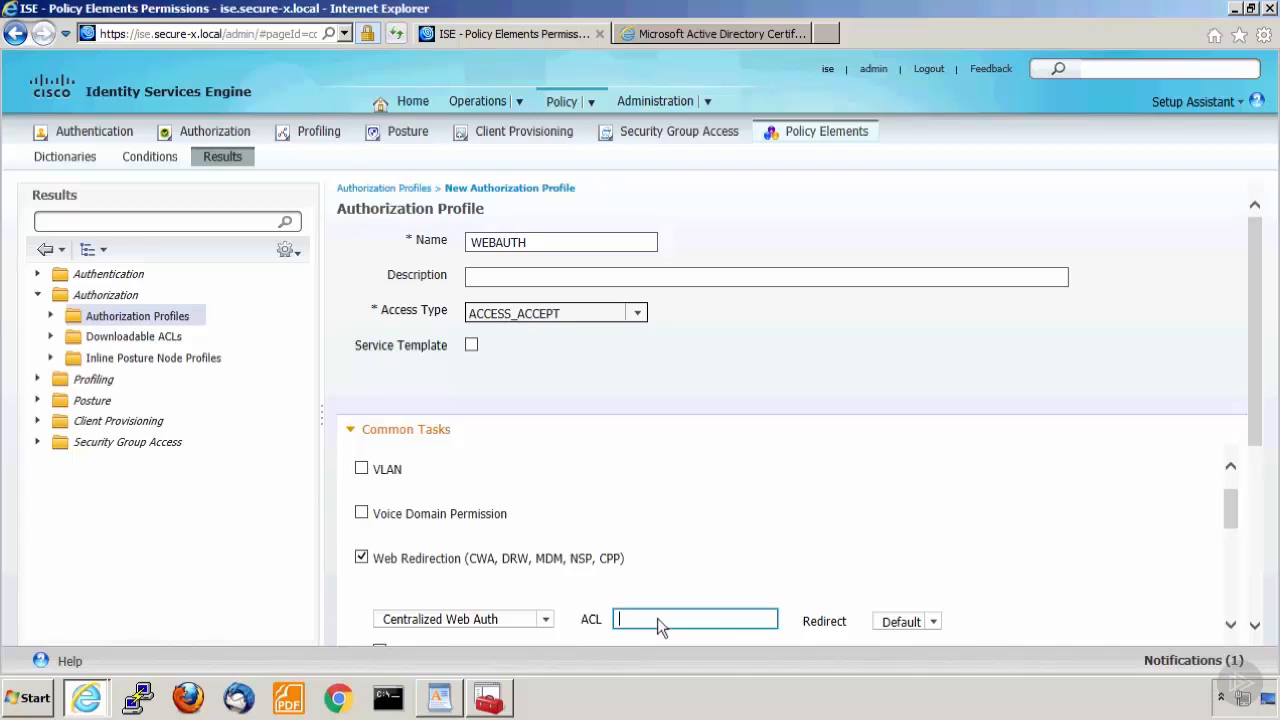
right_click(657, 618)
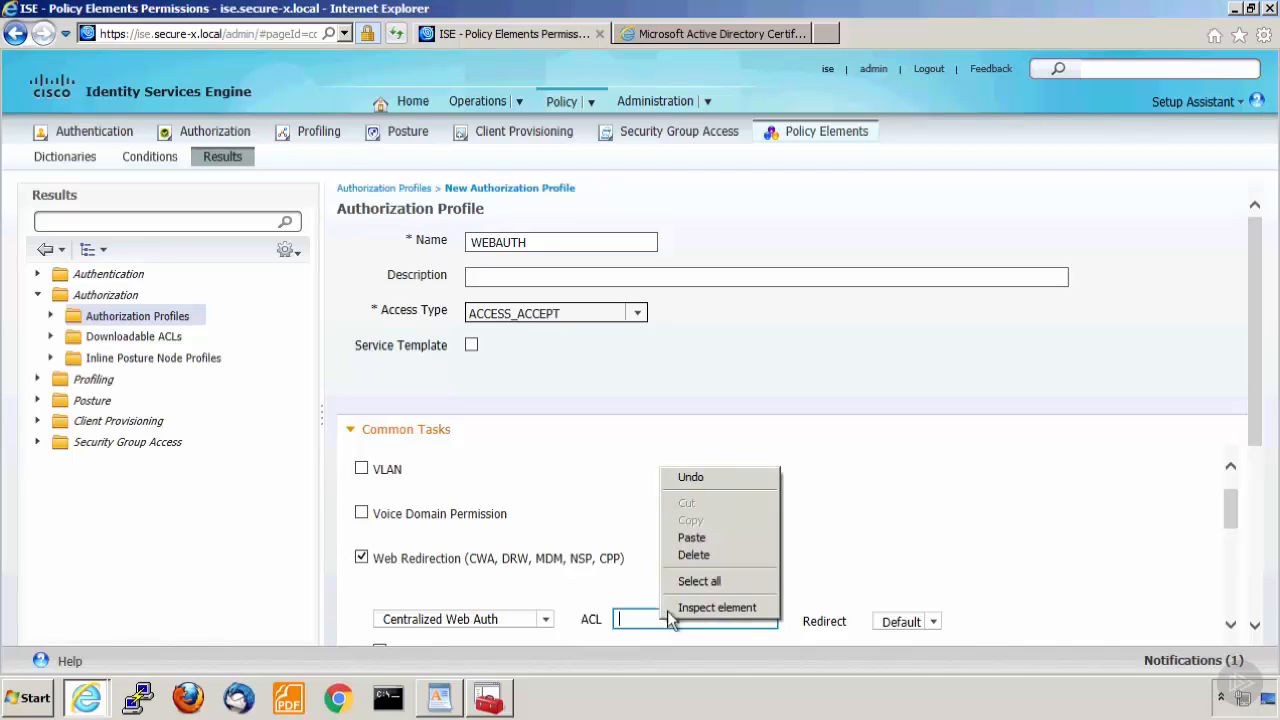
click(692, 537)
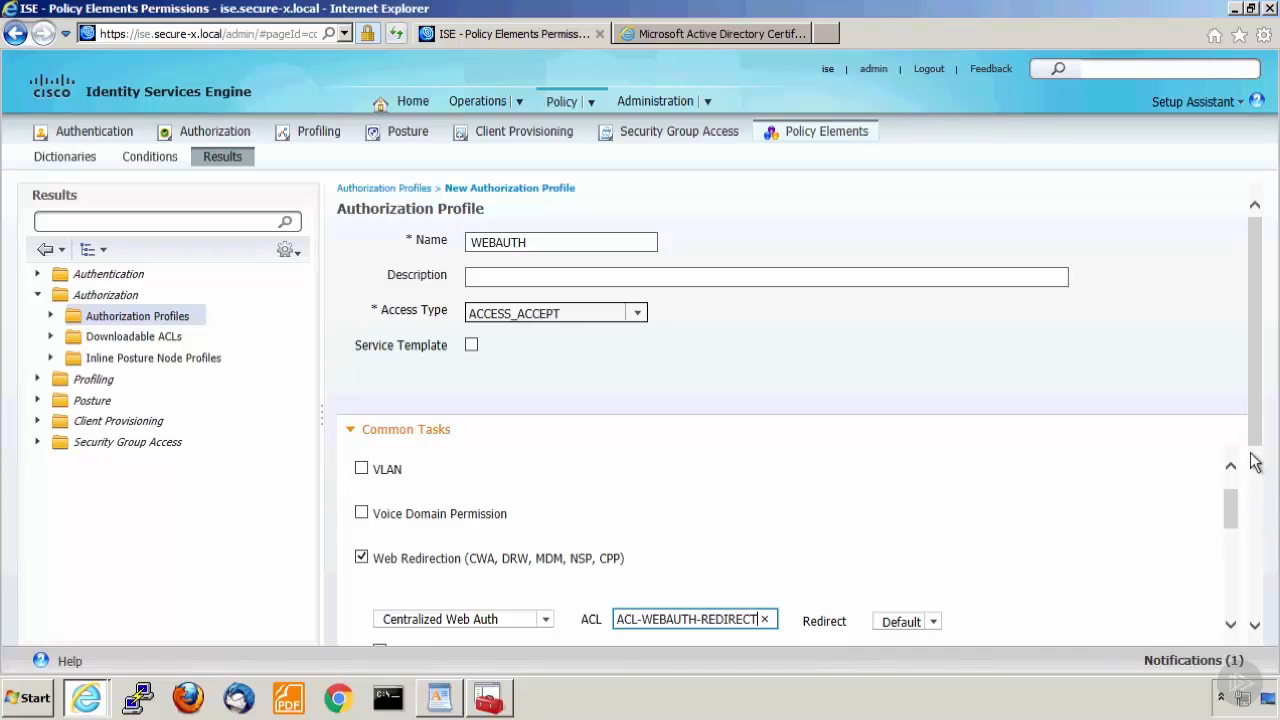
scroll(1259, 616, down, 5)
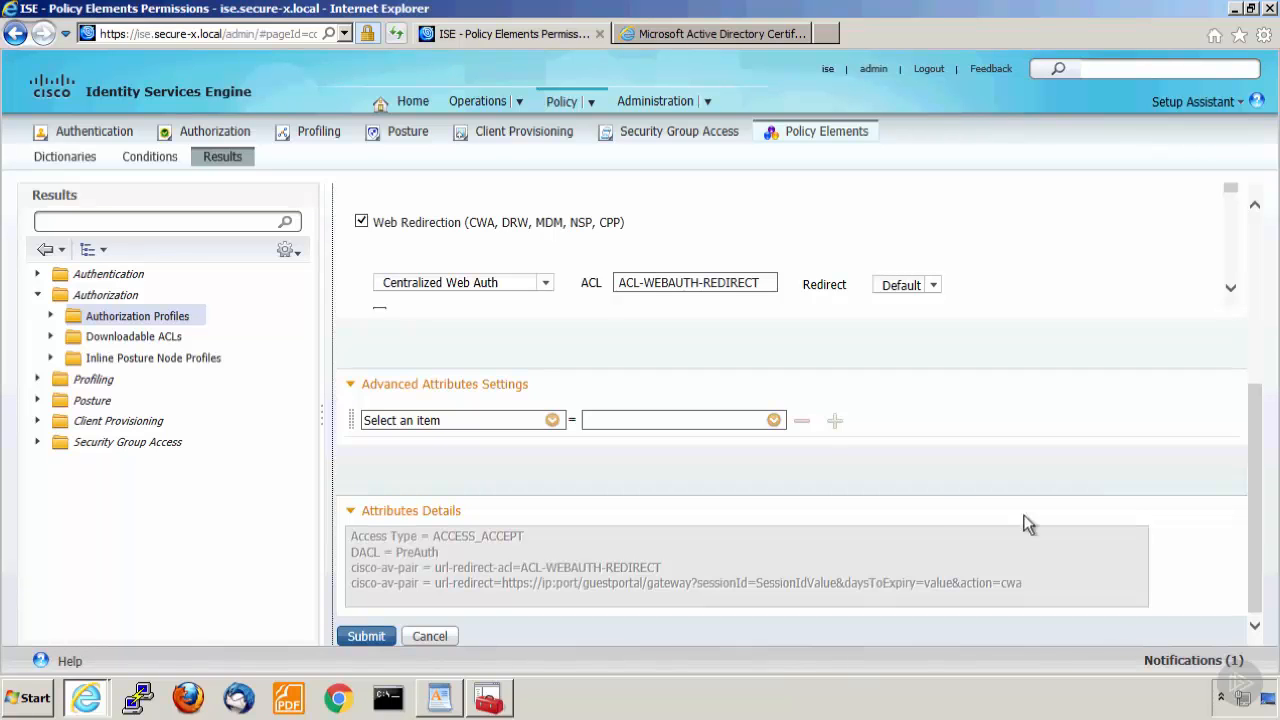
click(355, 637)
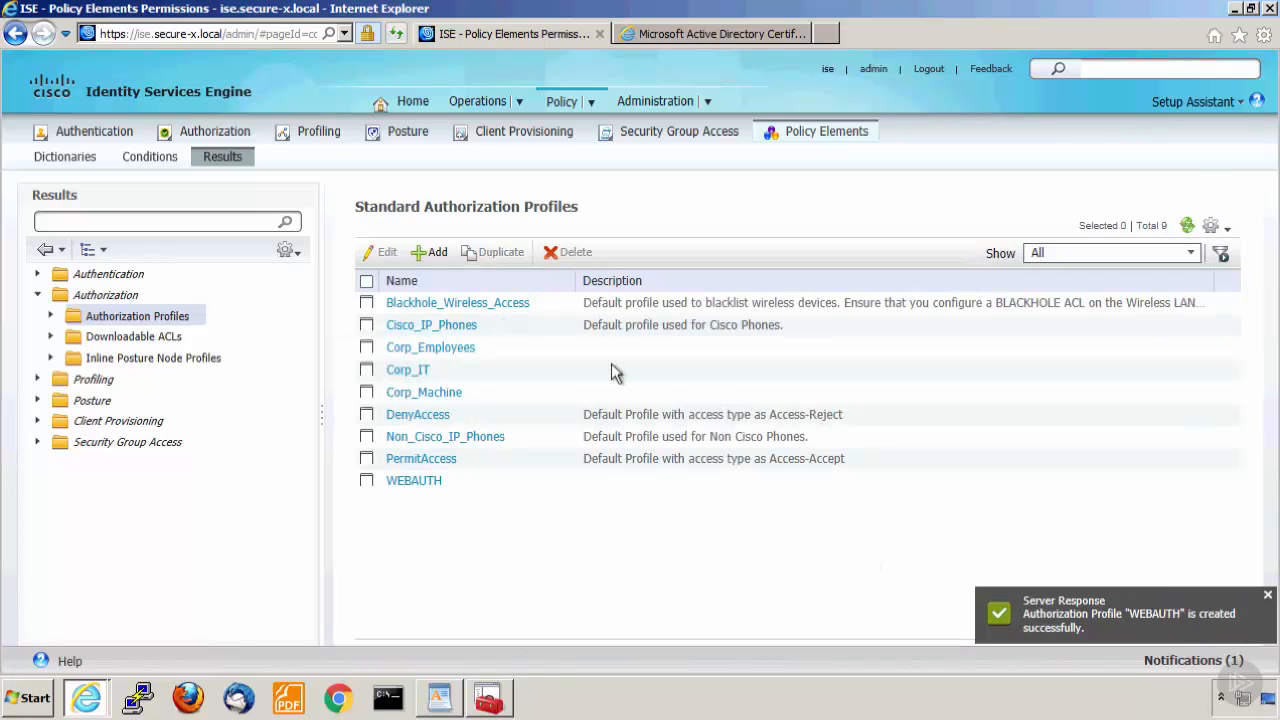
Insert a new rule named WEBAUTH above the Default rule in the Authorization Policy.
mouse_move(583, 103)
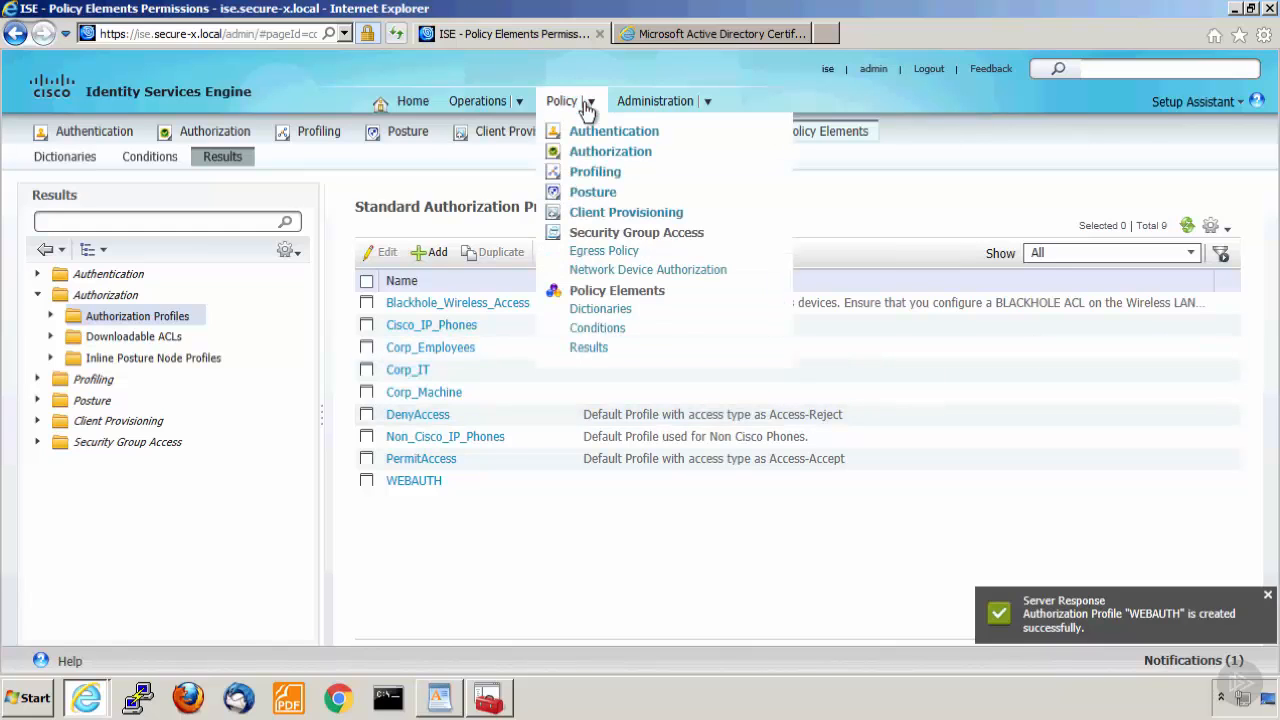
click(592, 154)
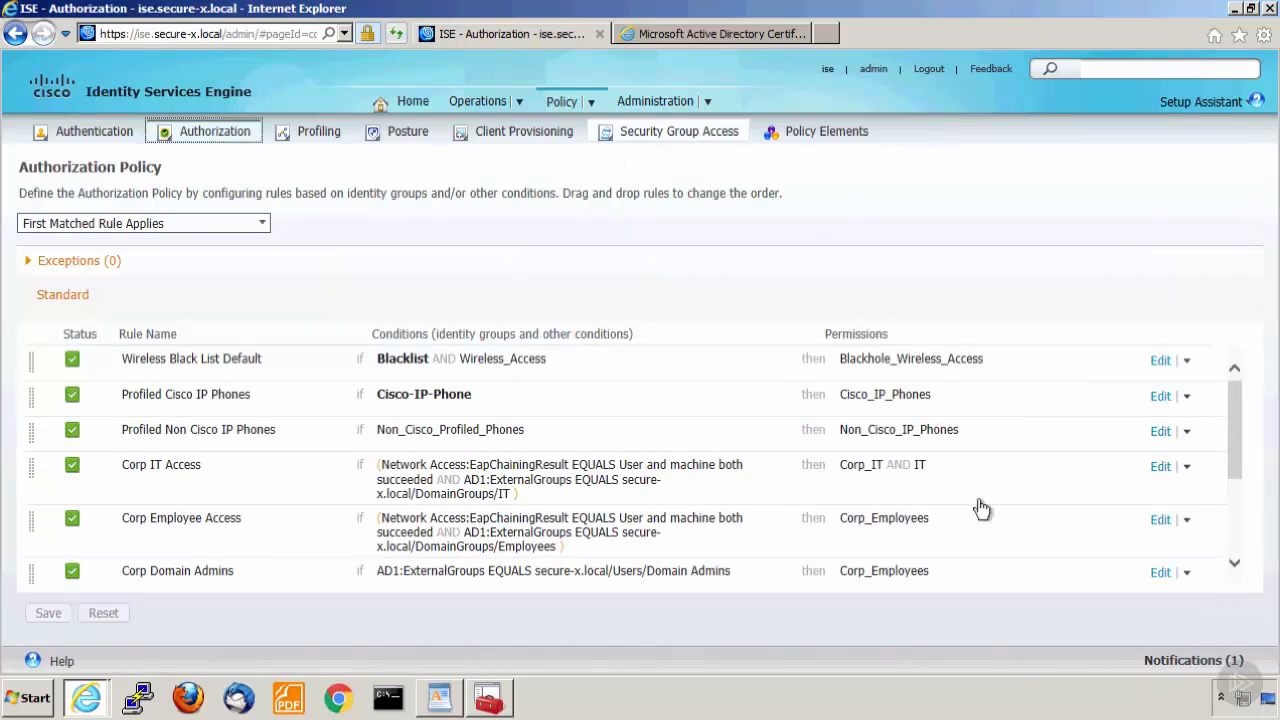
drag(1232, 460, 1232, 573)
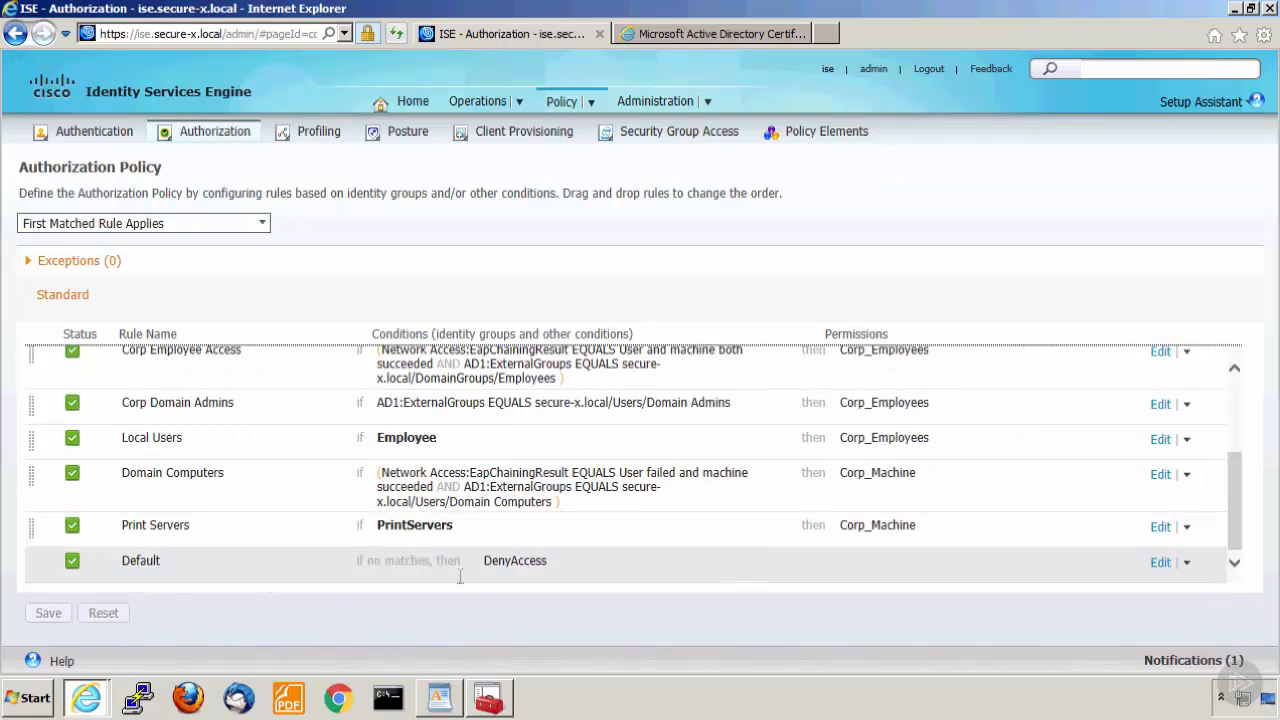
click(1187, 565)
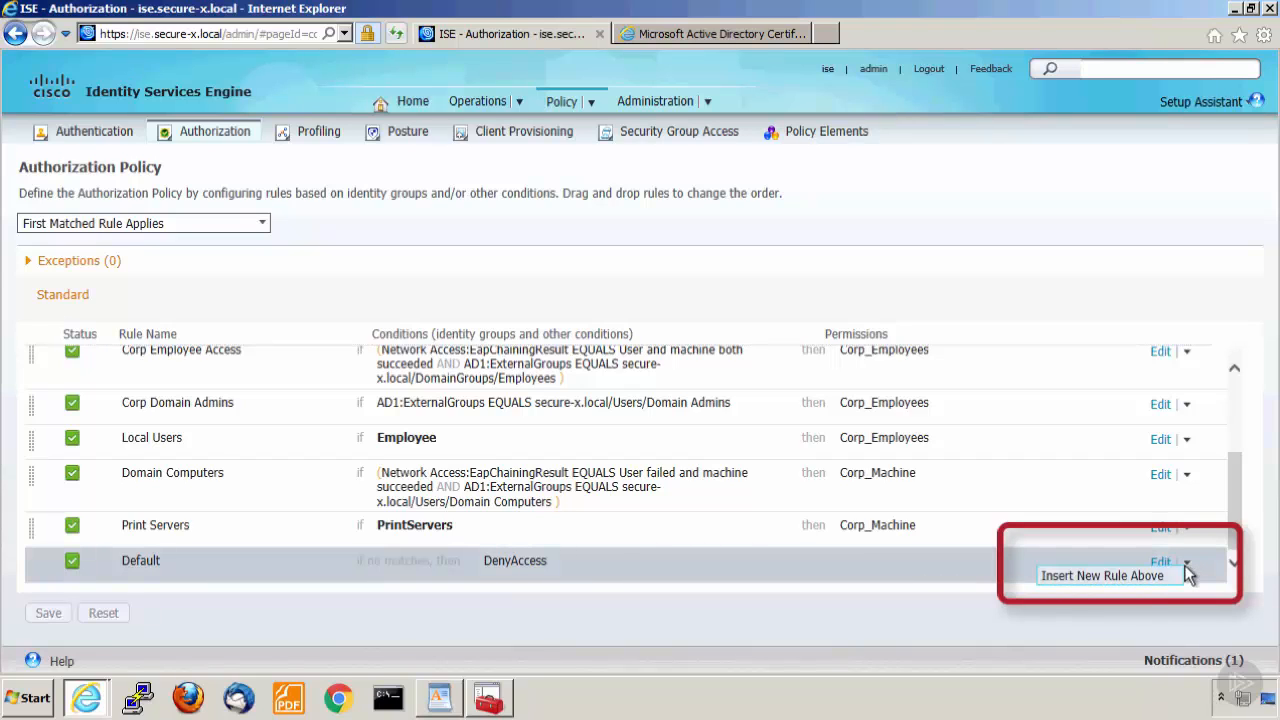
click(1135, 580)
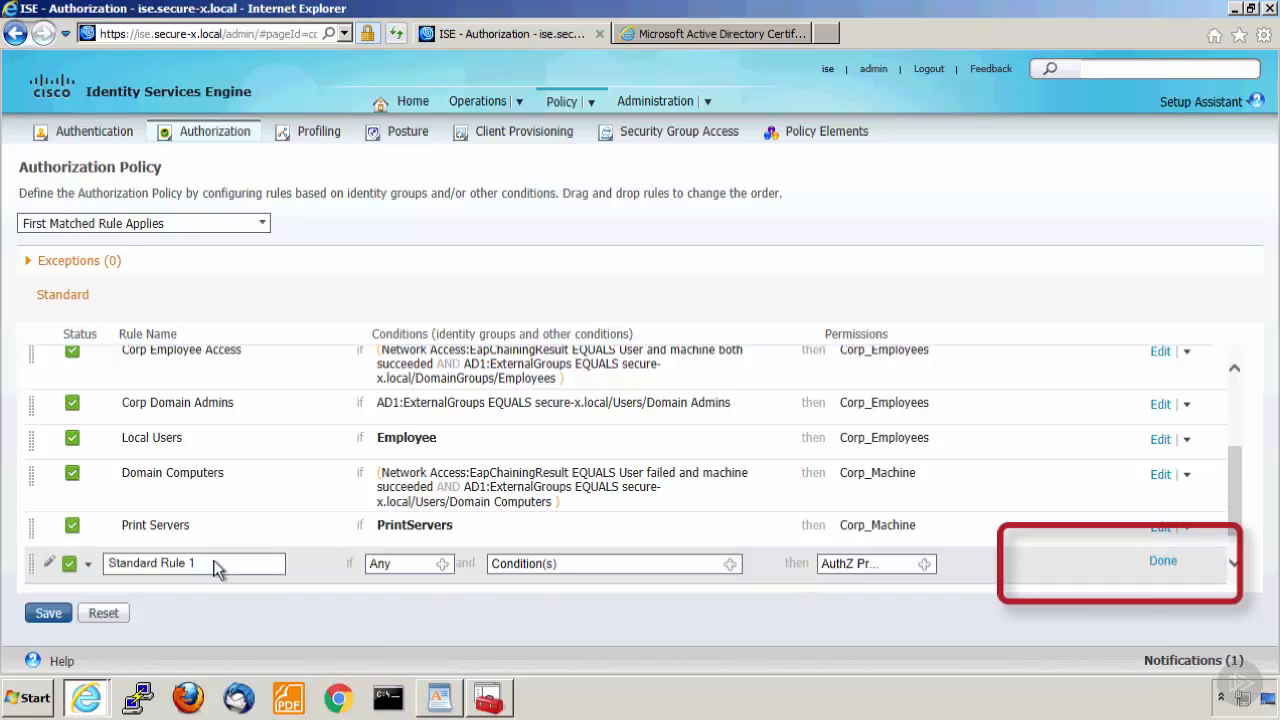
click(271, 562)
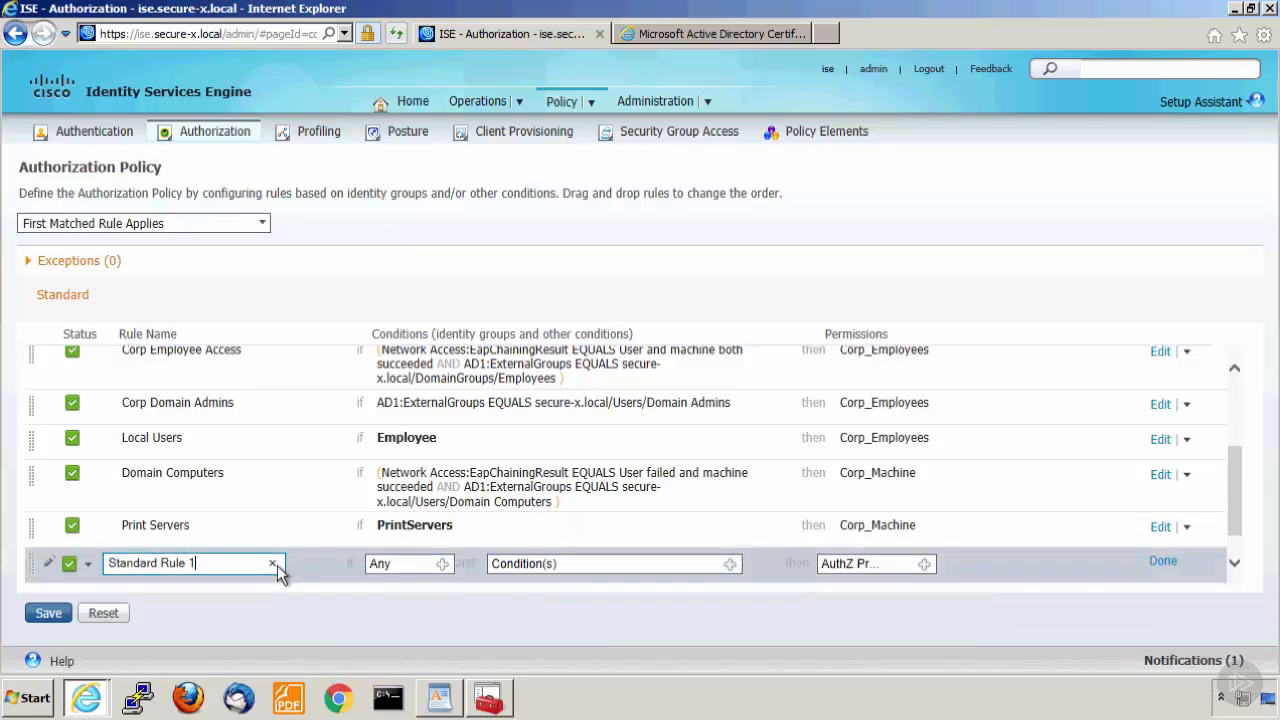
click(273, 564)
text(EBAUTH)
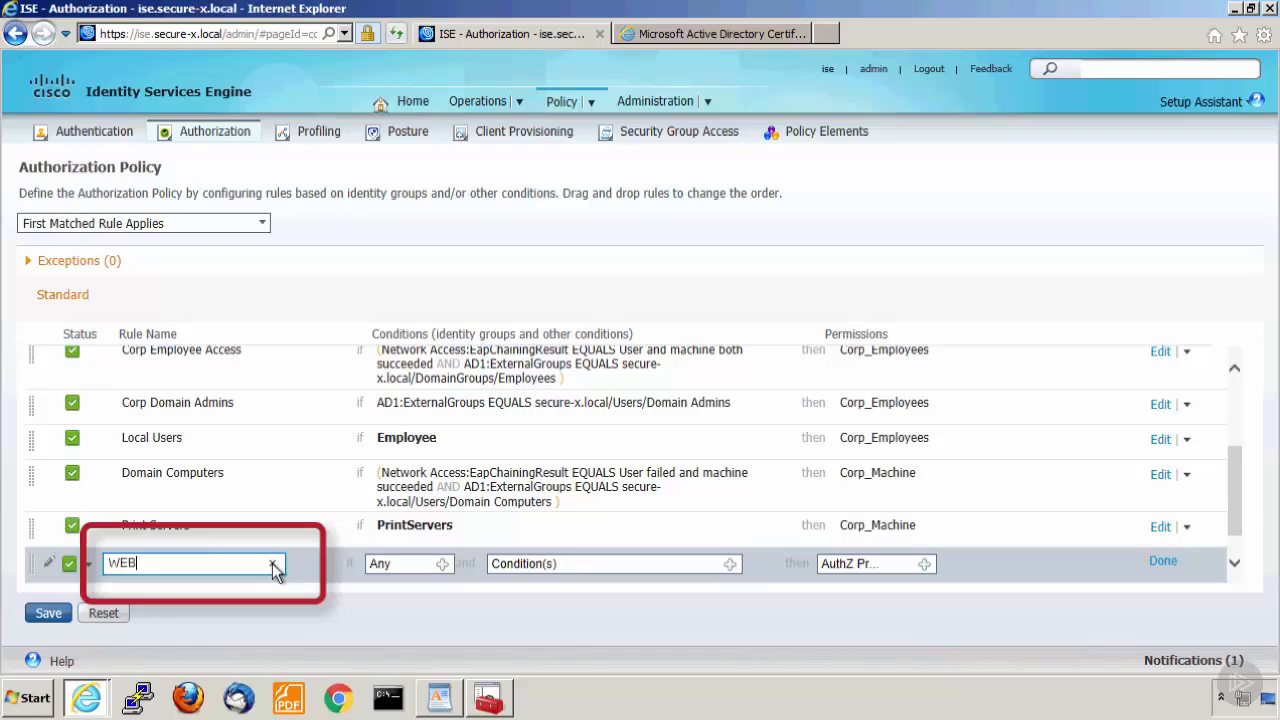
Create a new condition for the WEBAUTH rule: Network Access:AuthenticationStatus Equals UnknownUser.
click(731, 565)
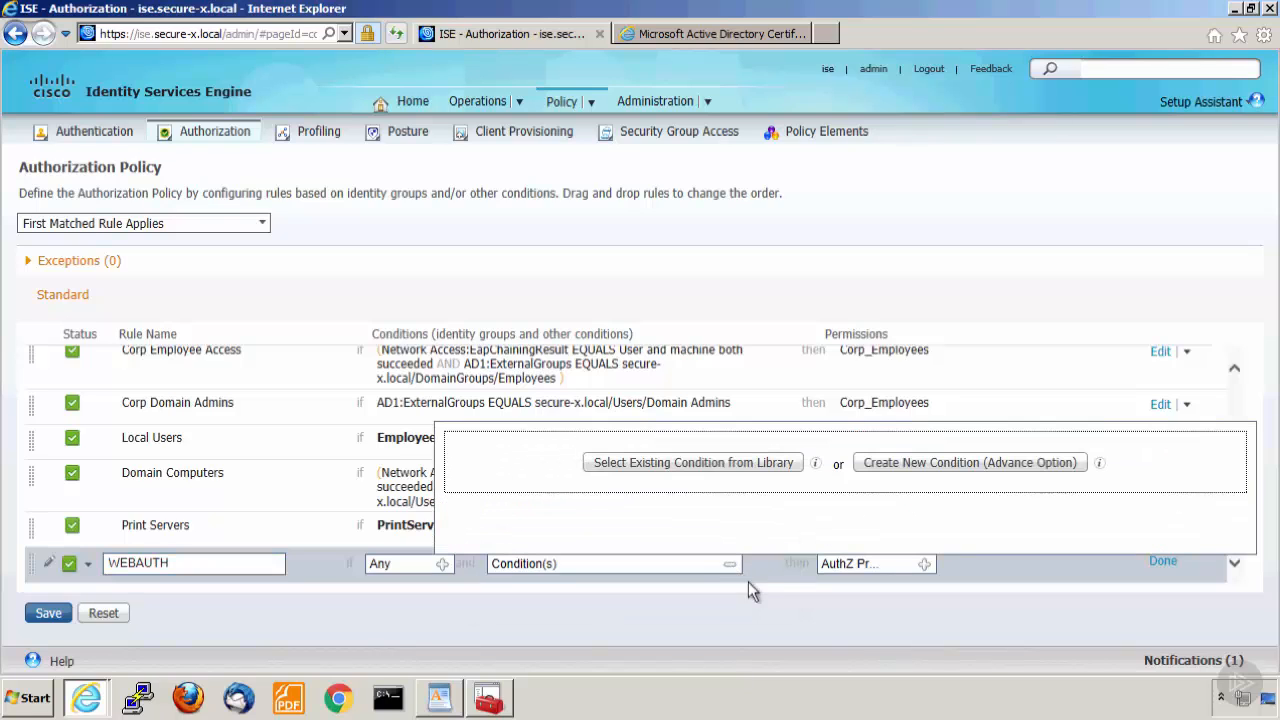
click(906, 464)
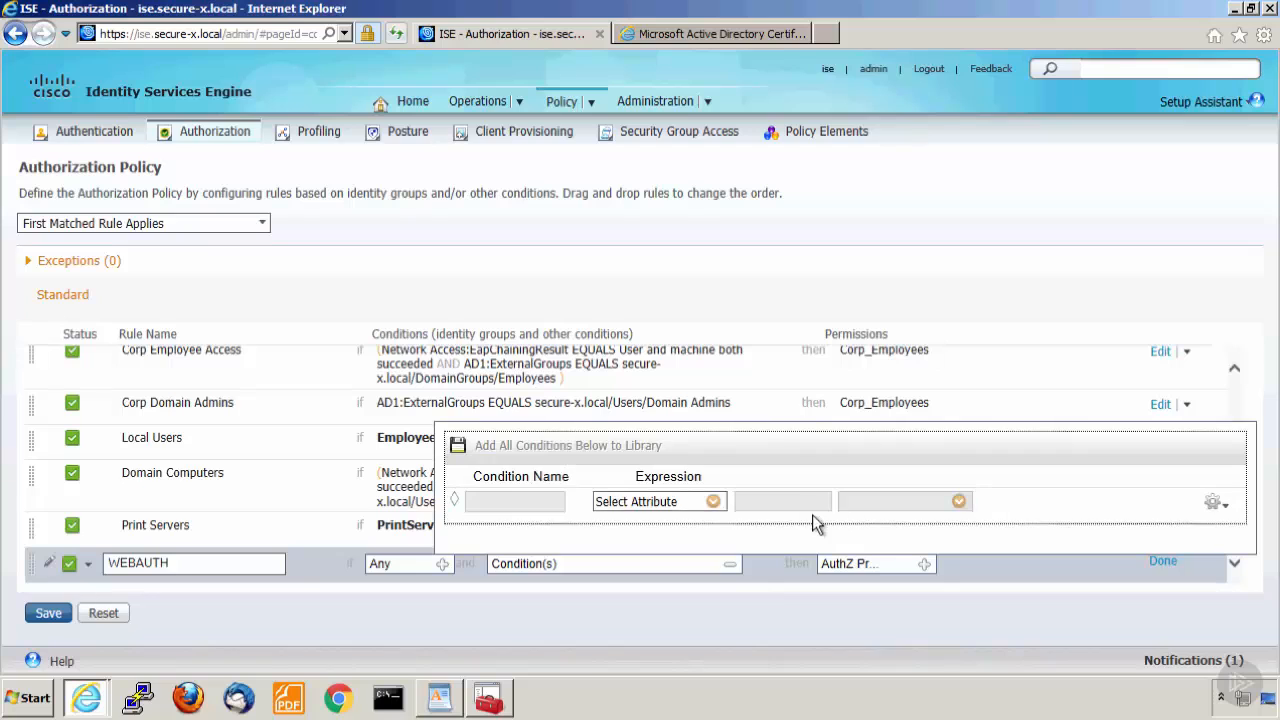
click(713, 502)
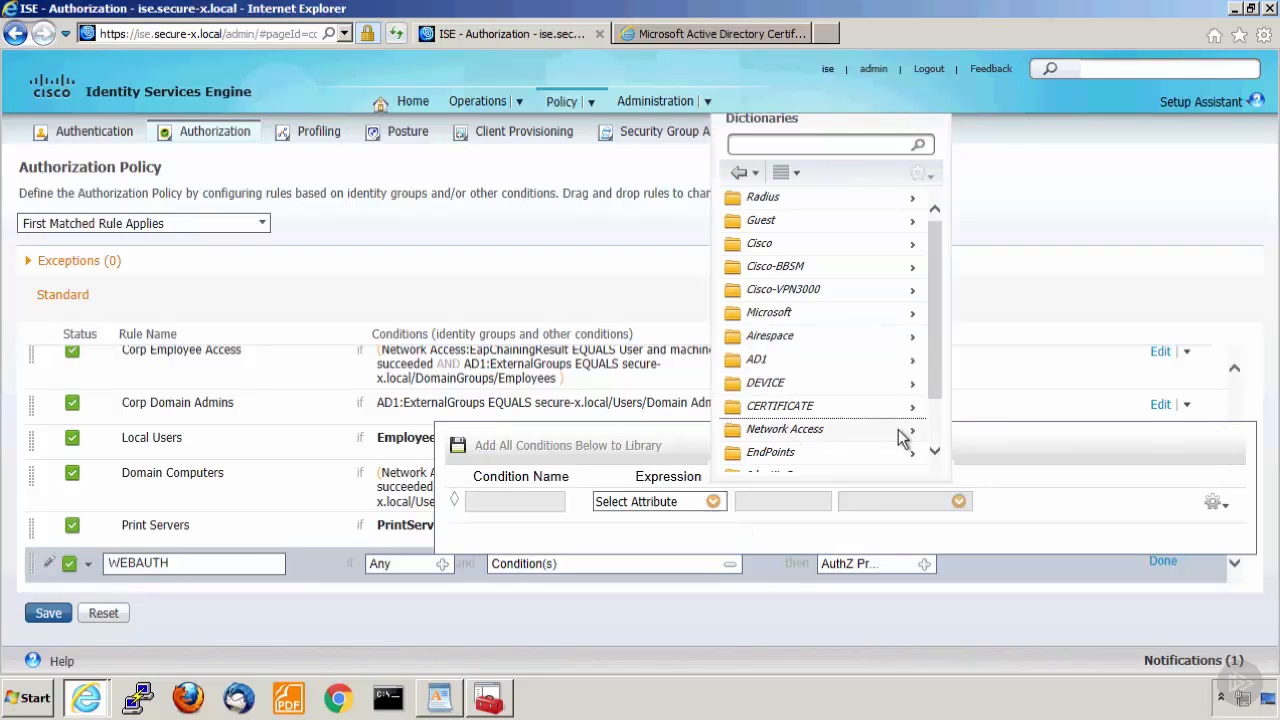
click(898, 430)
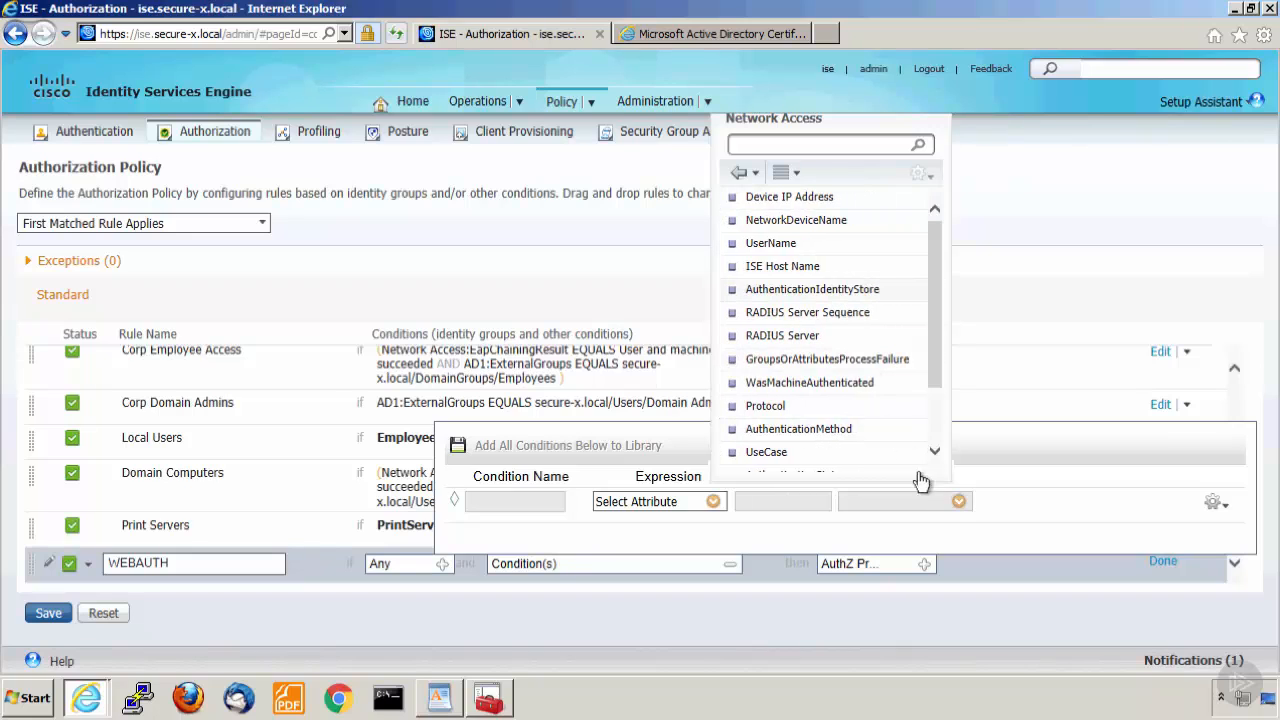
click(936, 454)
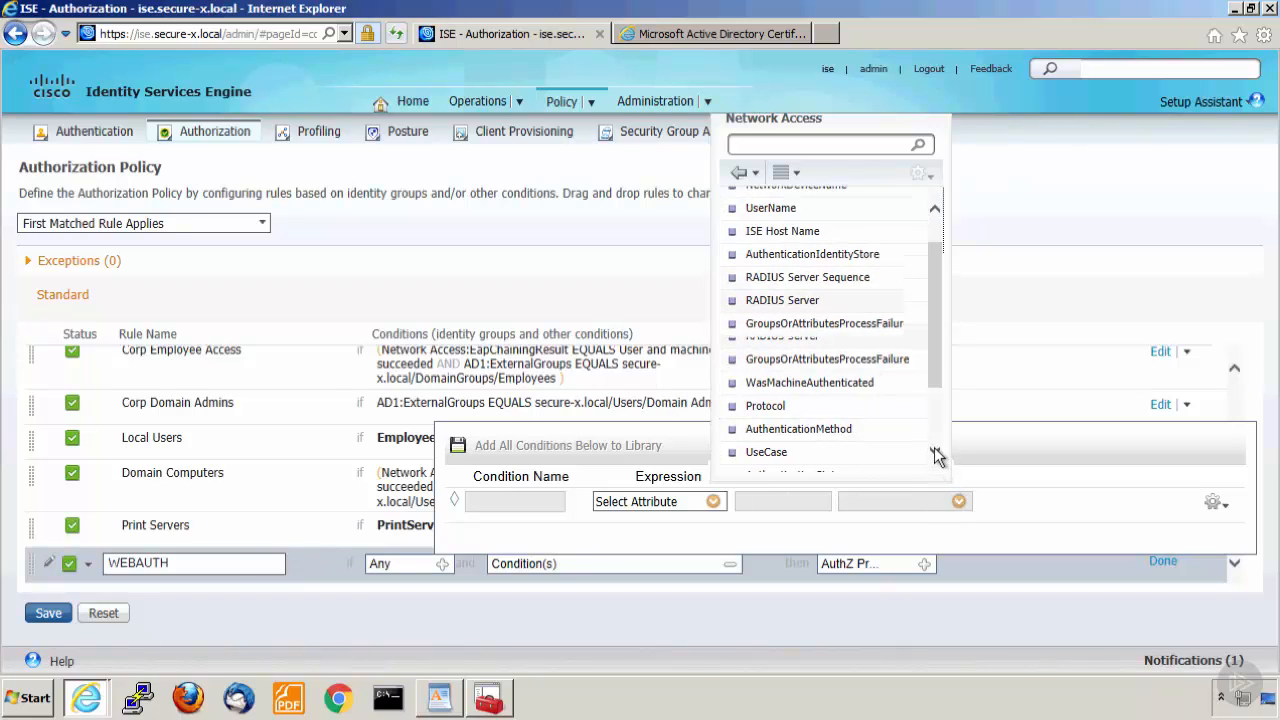
click(936, 454)
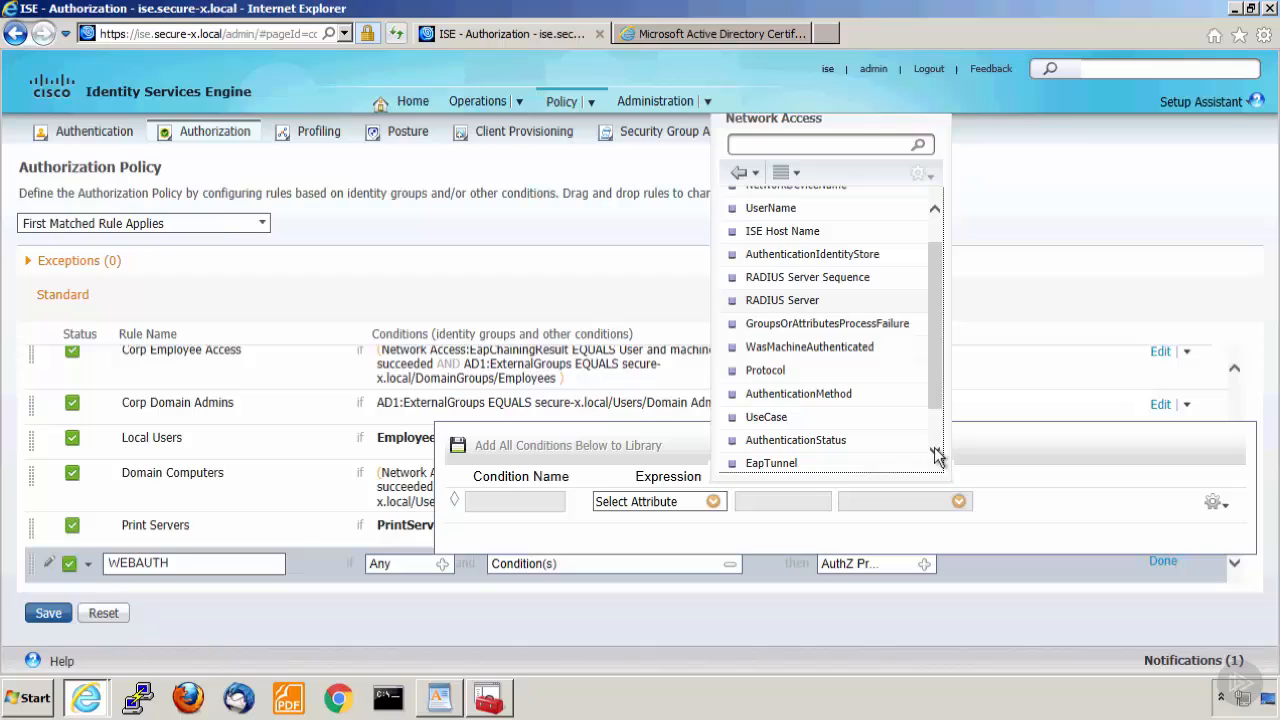
click(832, 450)
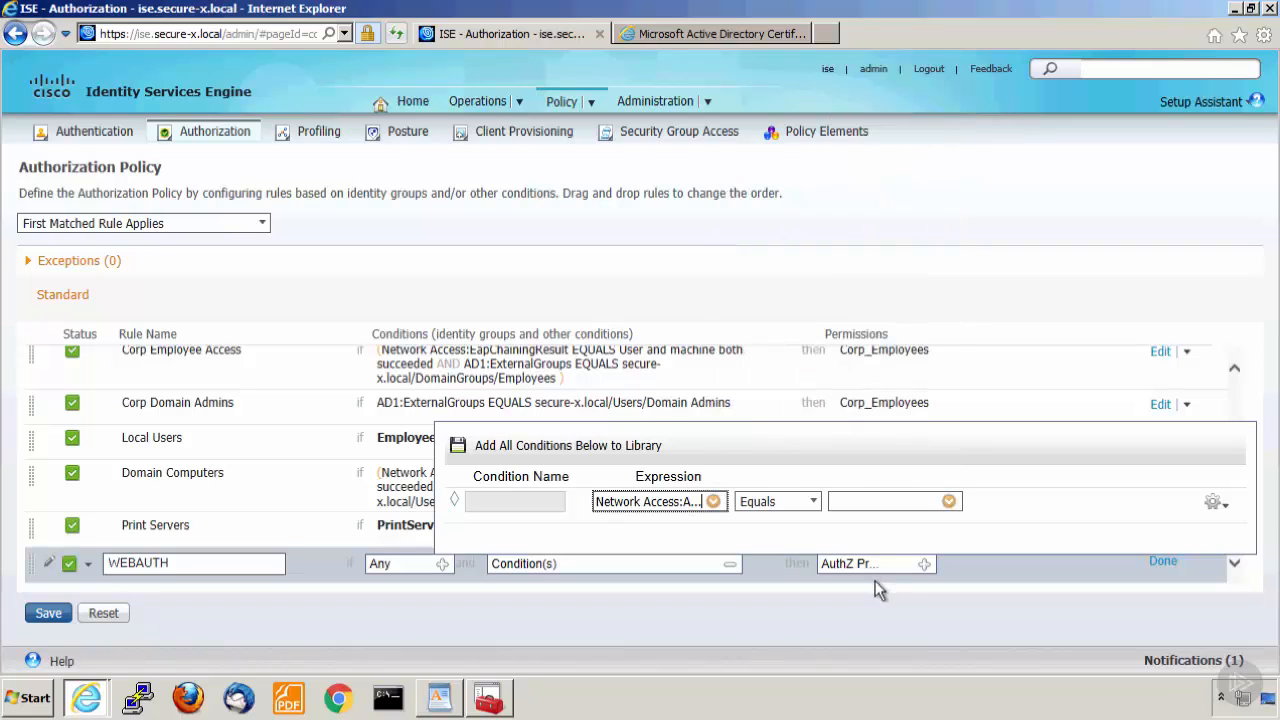
click(950, 503)
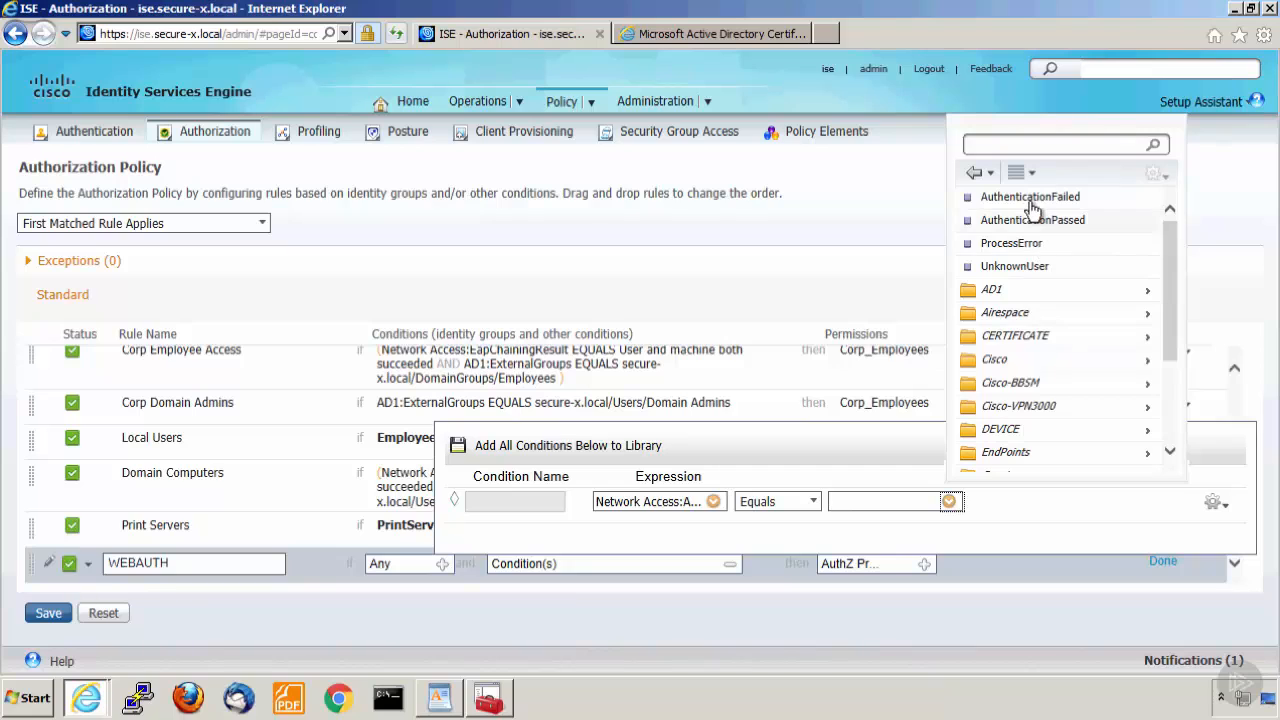
click(1016, 268)
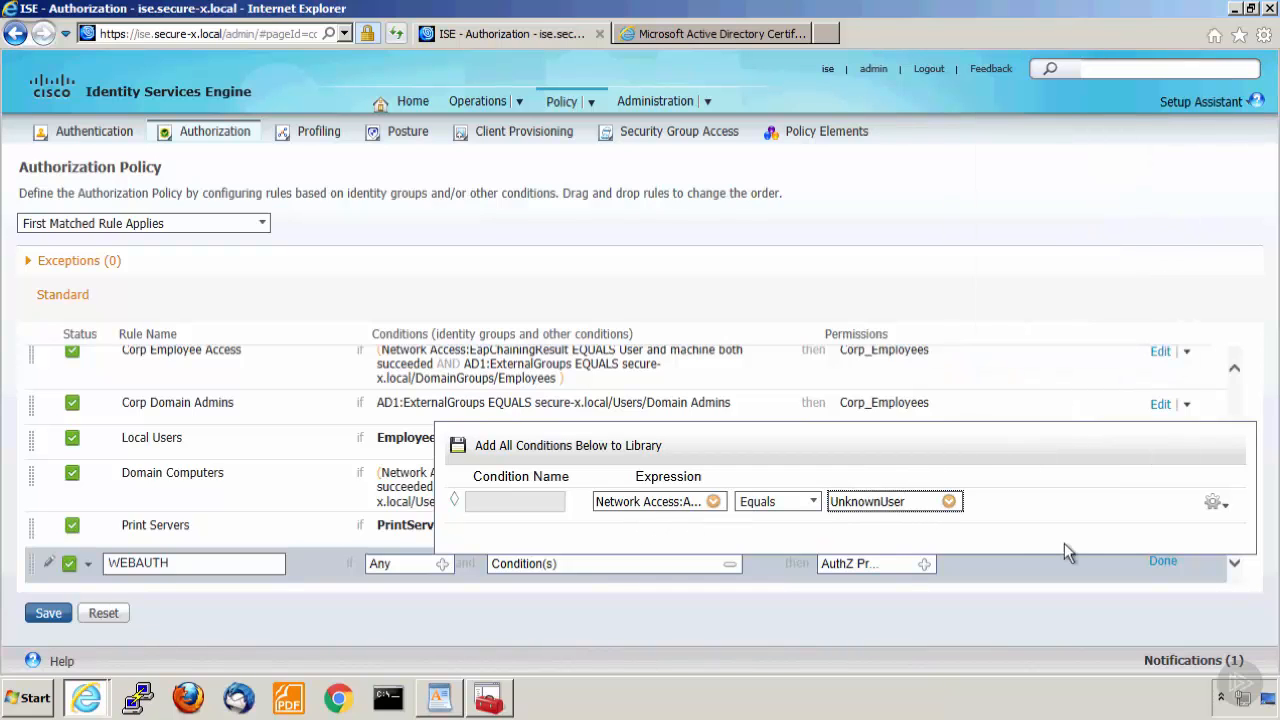
click(729, 568)
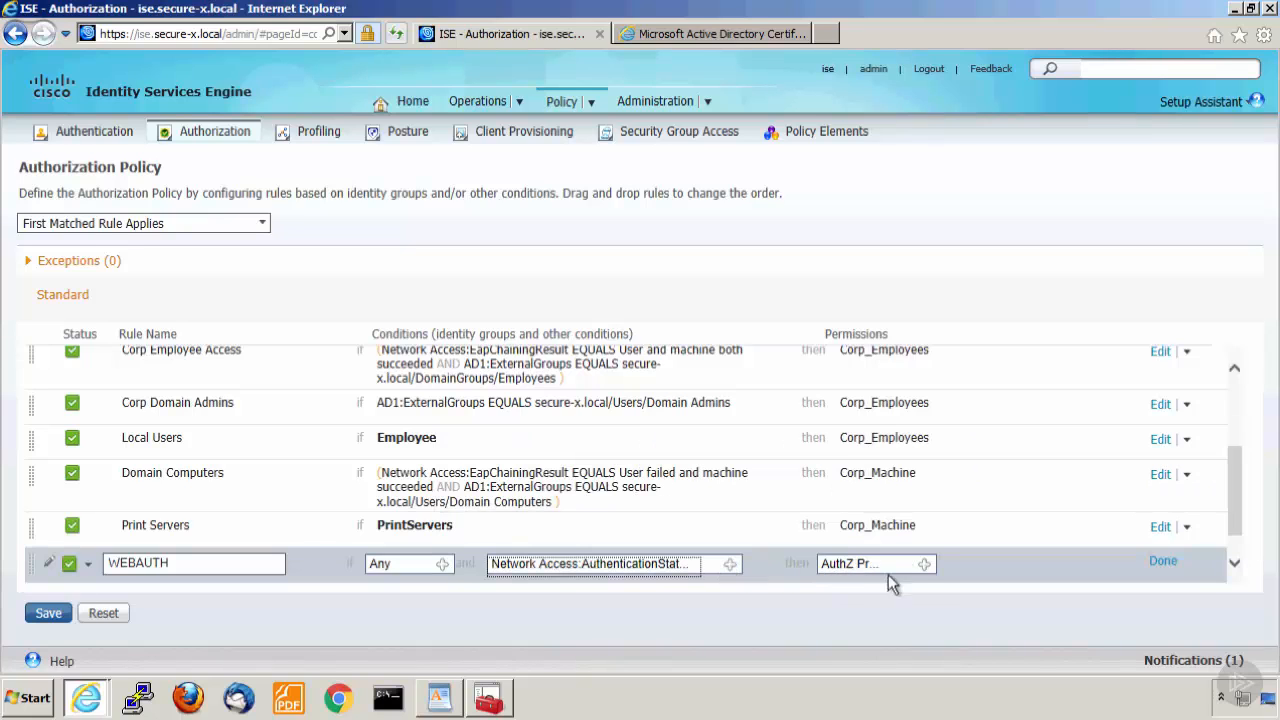
Assign the standard authorization profile WEBAUTH as the WEBAUTH rule's permission and save the policy.
click(925, 565)
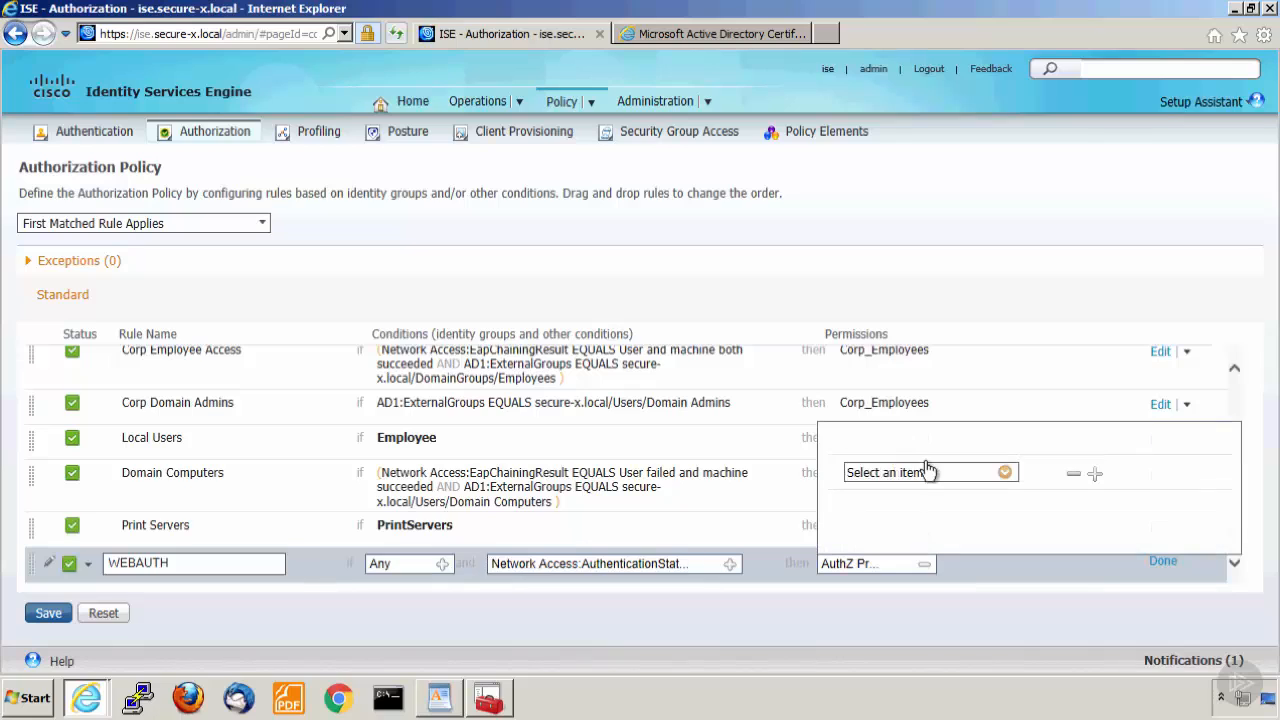
click(1005, 474)
click(1131, 214)
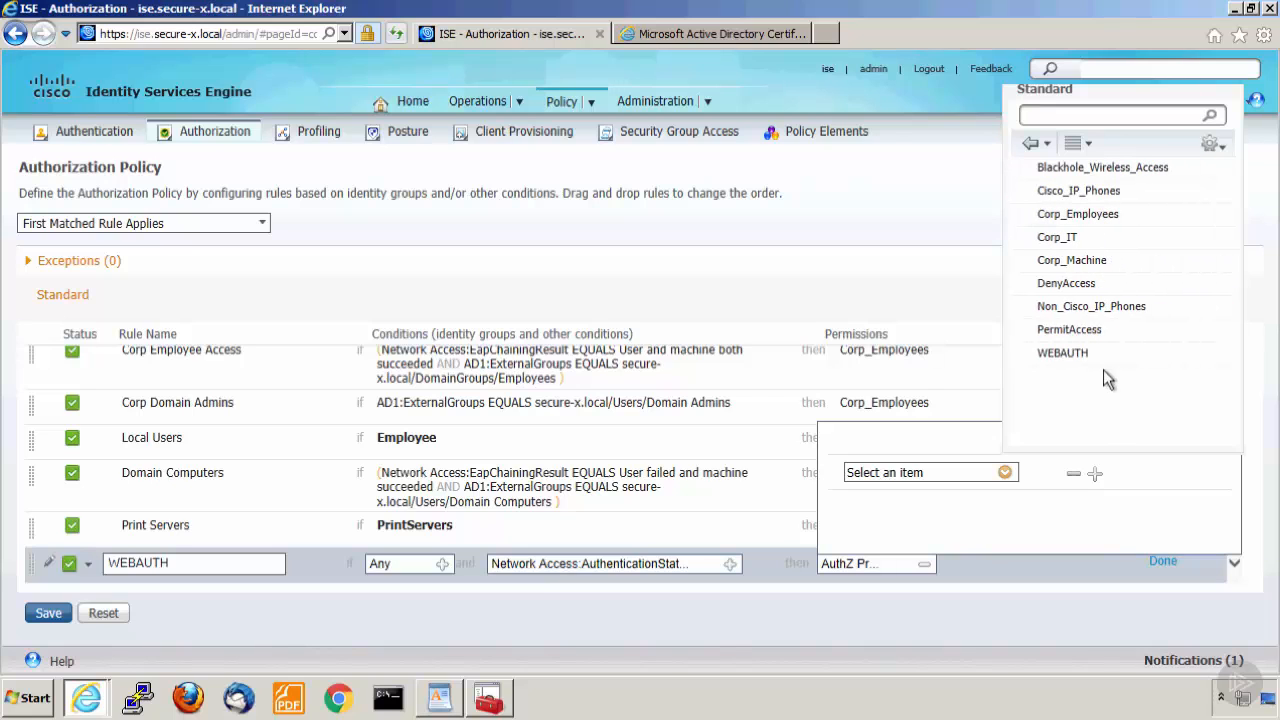
click(1080, 356)
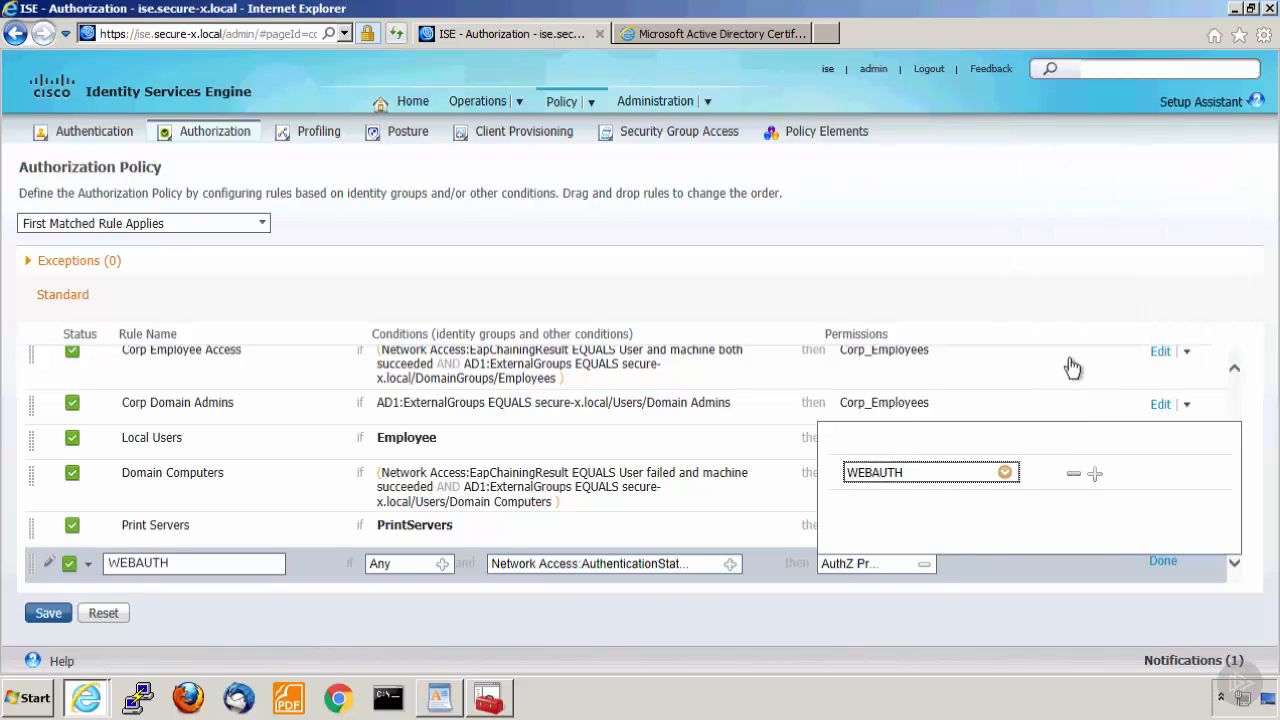
click(925, 565)
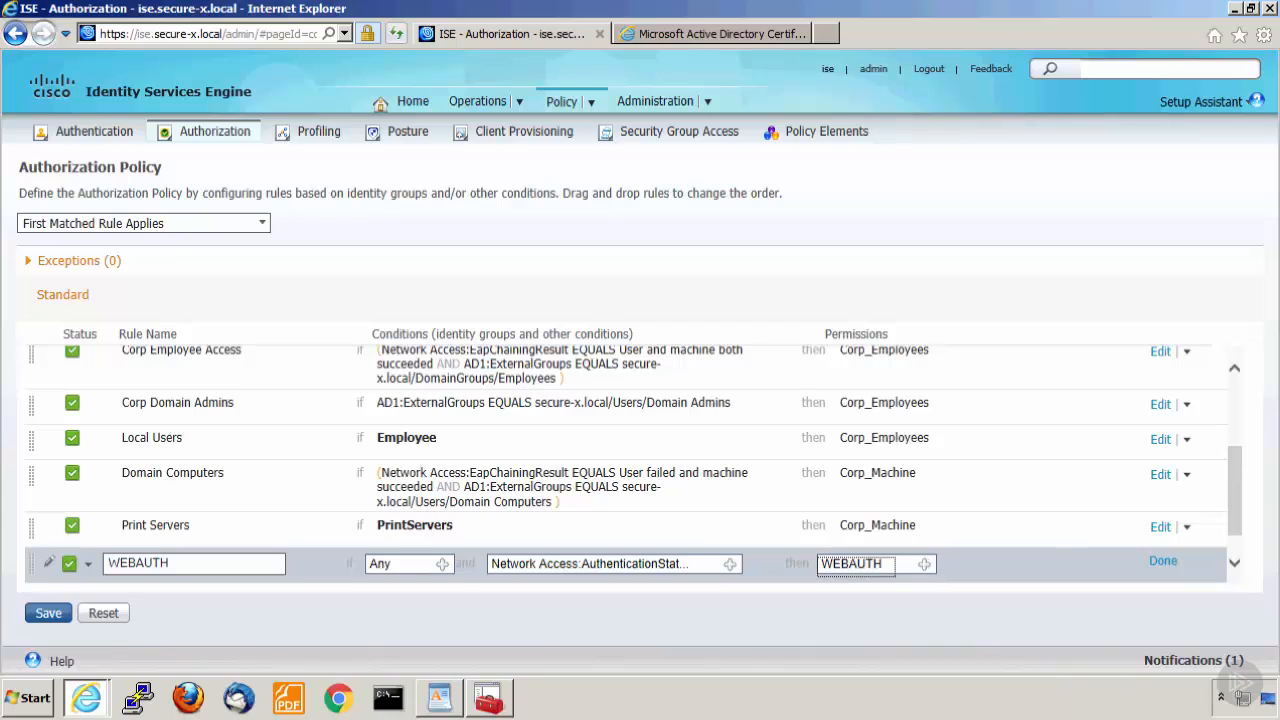
click(34, 619)
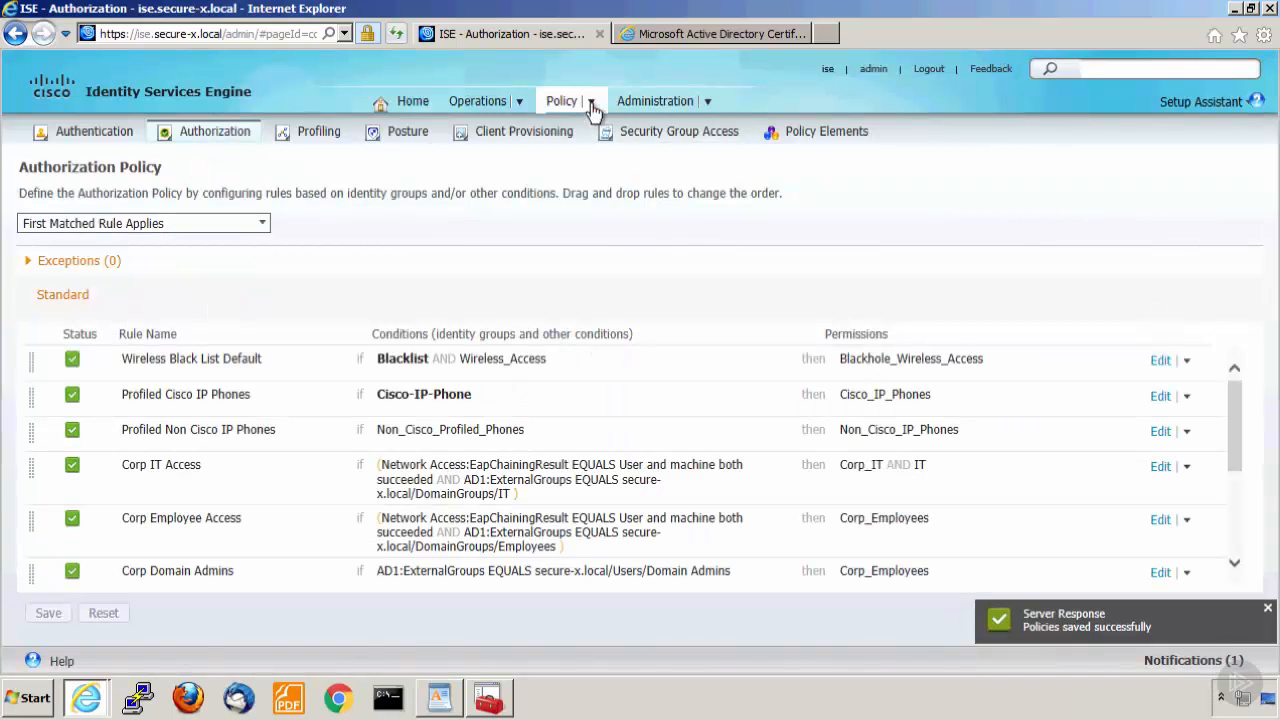
Open the live authentications log and examine the HQ-SW entry's device port and endpoint identity.
mouse_move(485, 101)
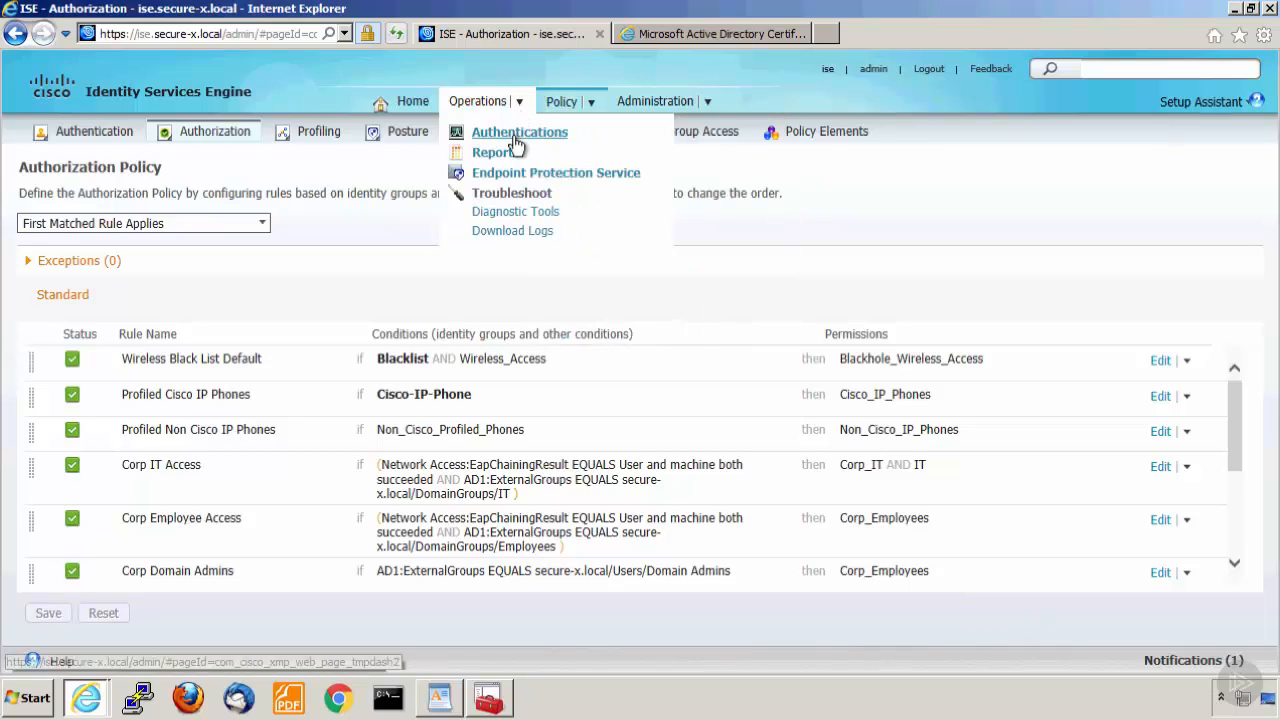
click(515, 140)
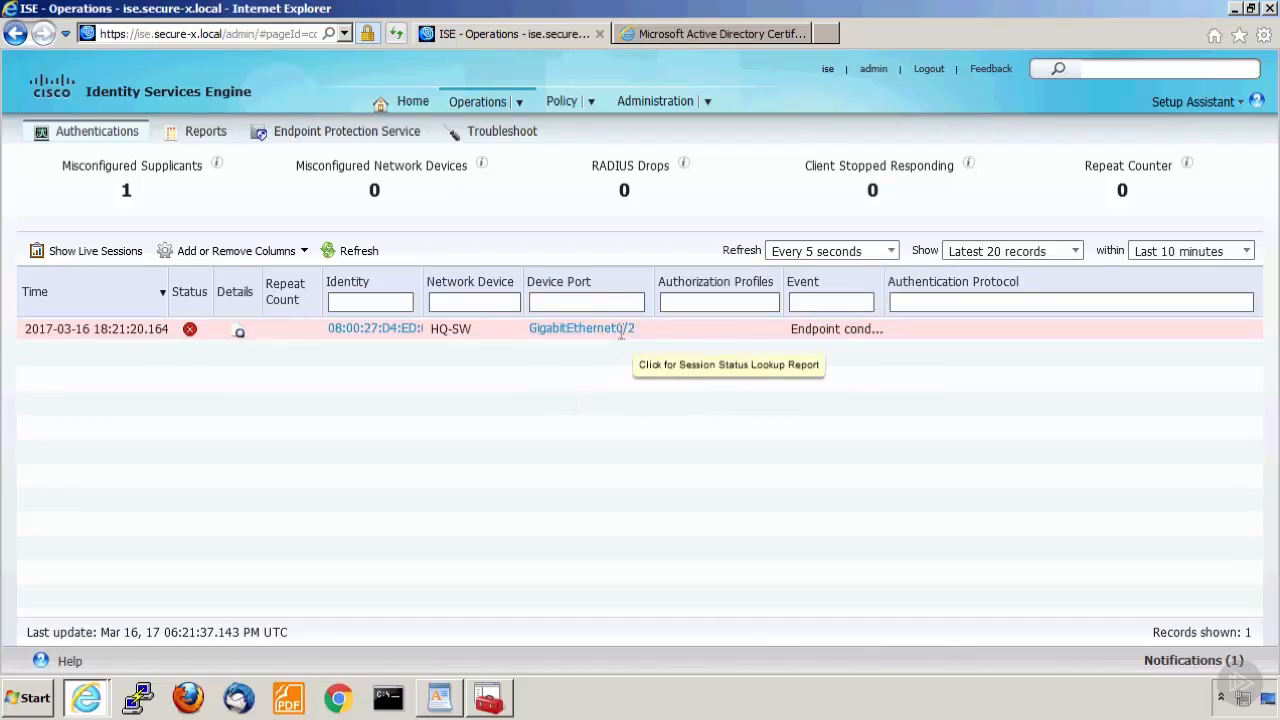
drag(622, 335, 362, 345)
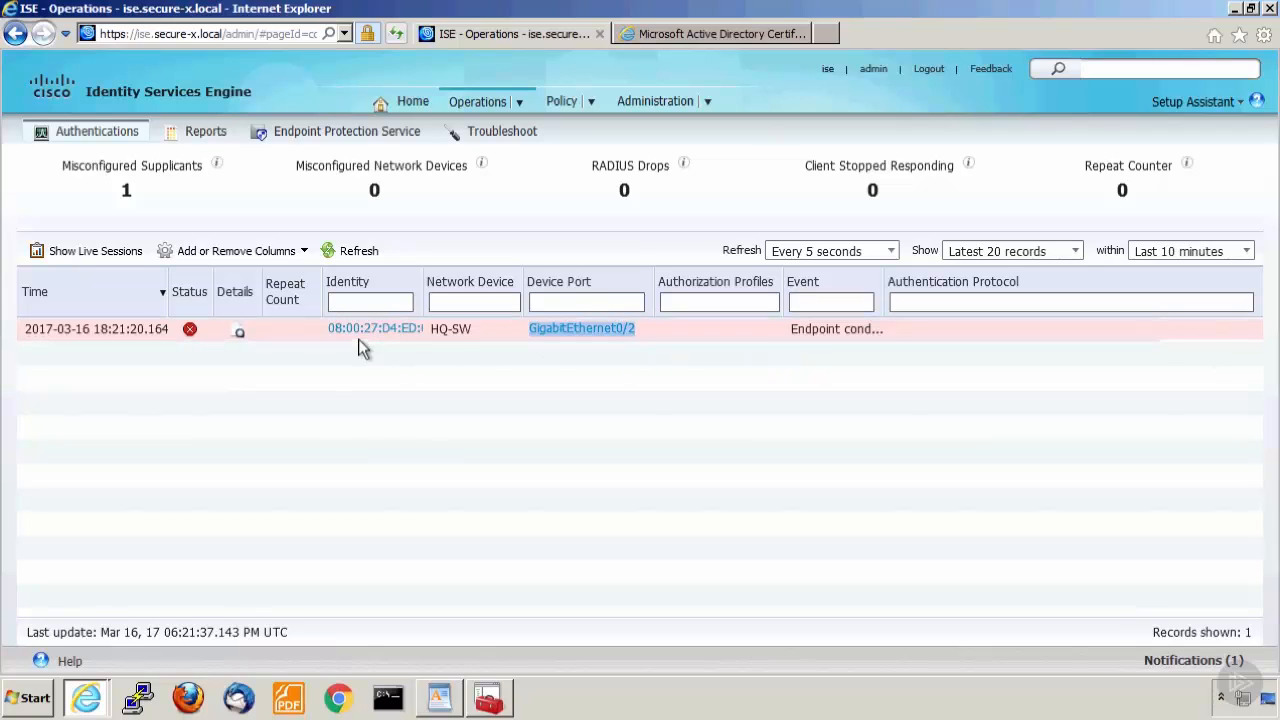
double_click(358, 339)
drag(646, 335, 619, 331)
double_click(348, 329)
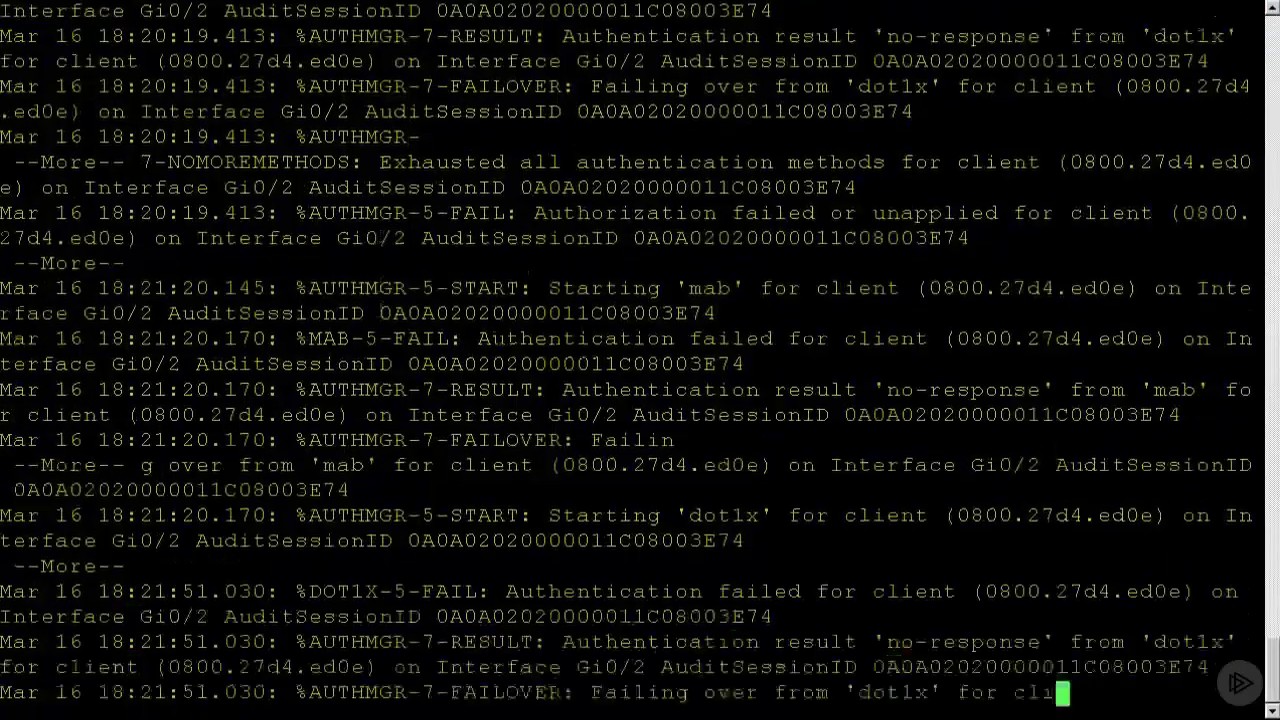
Switch to the HQ-Sw console, page through the rest of the access-list output and quit the console session.
key(space)
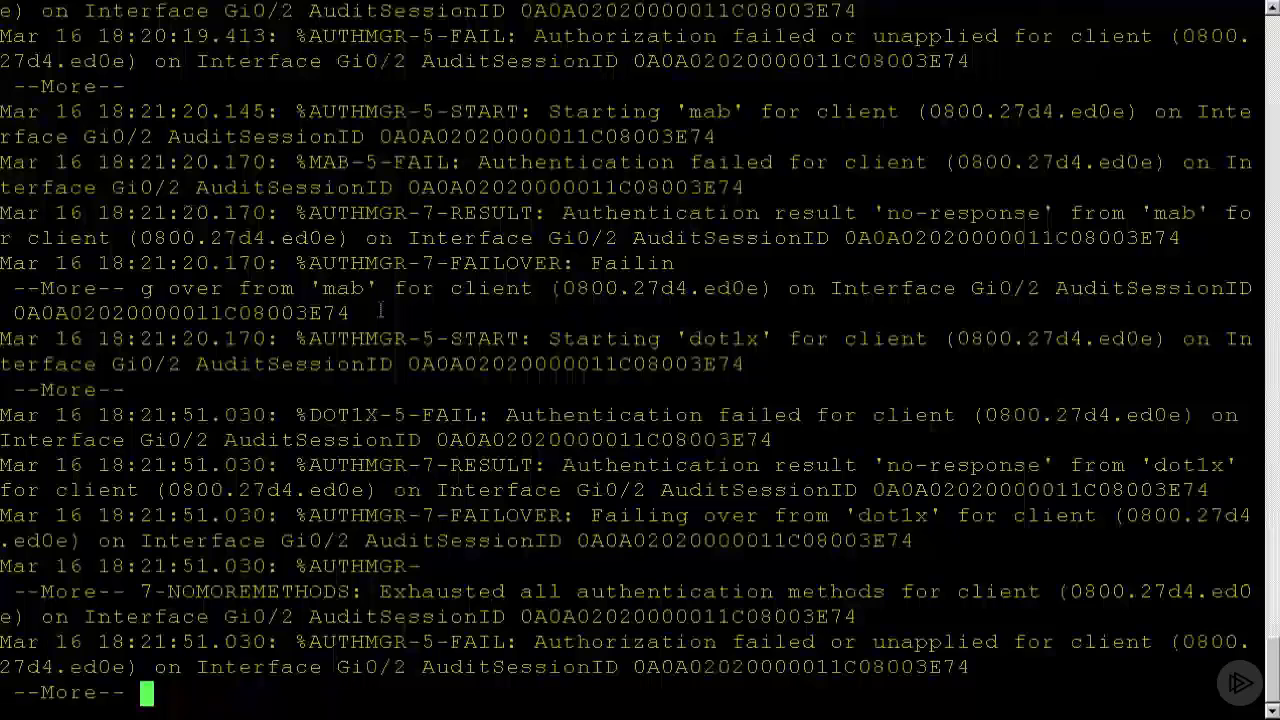
key(Return)
key(Return)
text(q)
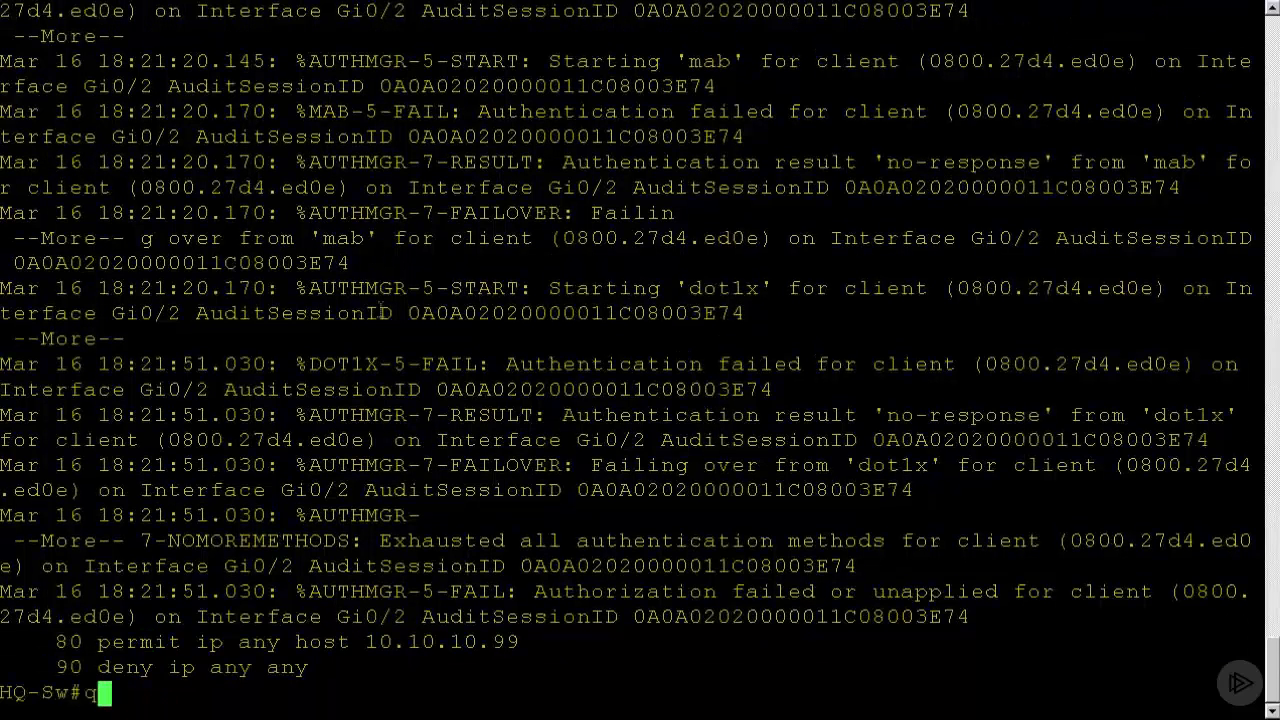
key(Return)
key(Return)
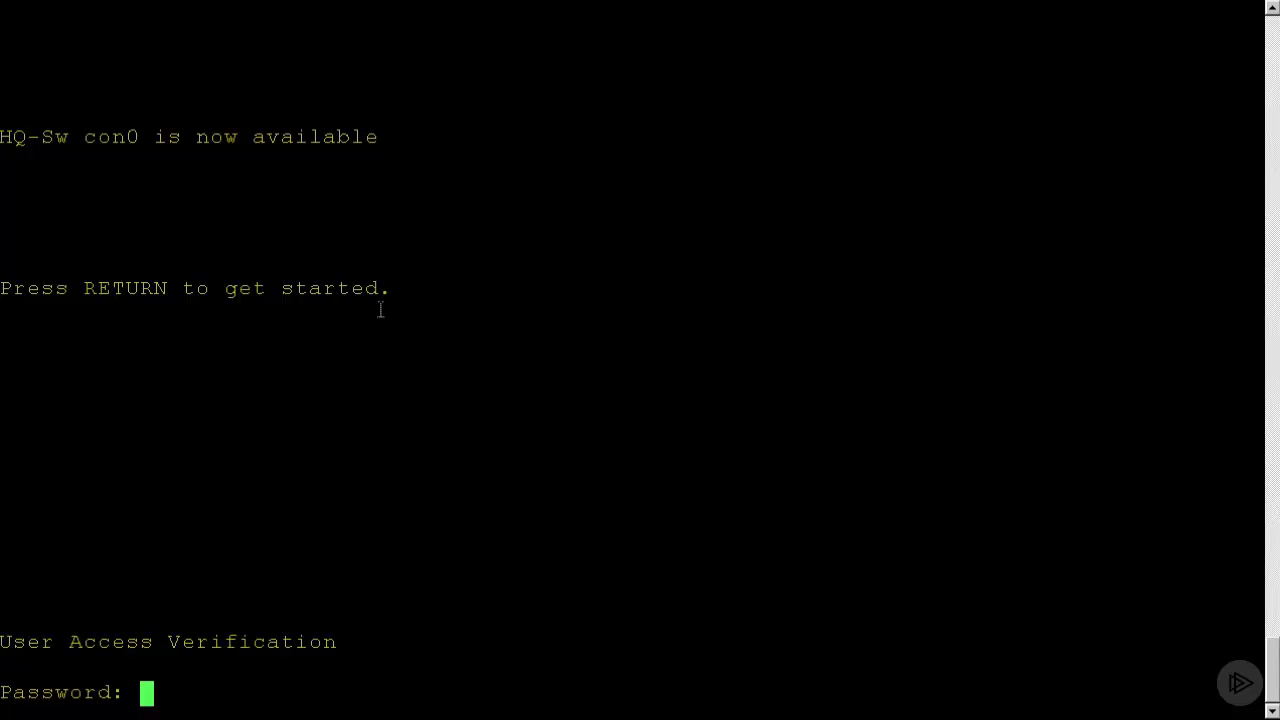
Restart the HQ-Sw console session, log in with the console password and enter global configuration mode.
key(Return)
text(conf t)
key(Return)
Bounce interface g0/2 on HQ-Sw by shutting it down and re-enabling it.
text(int)
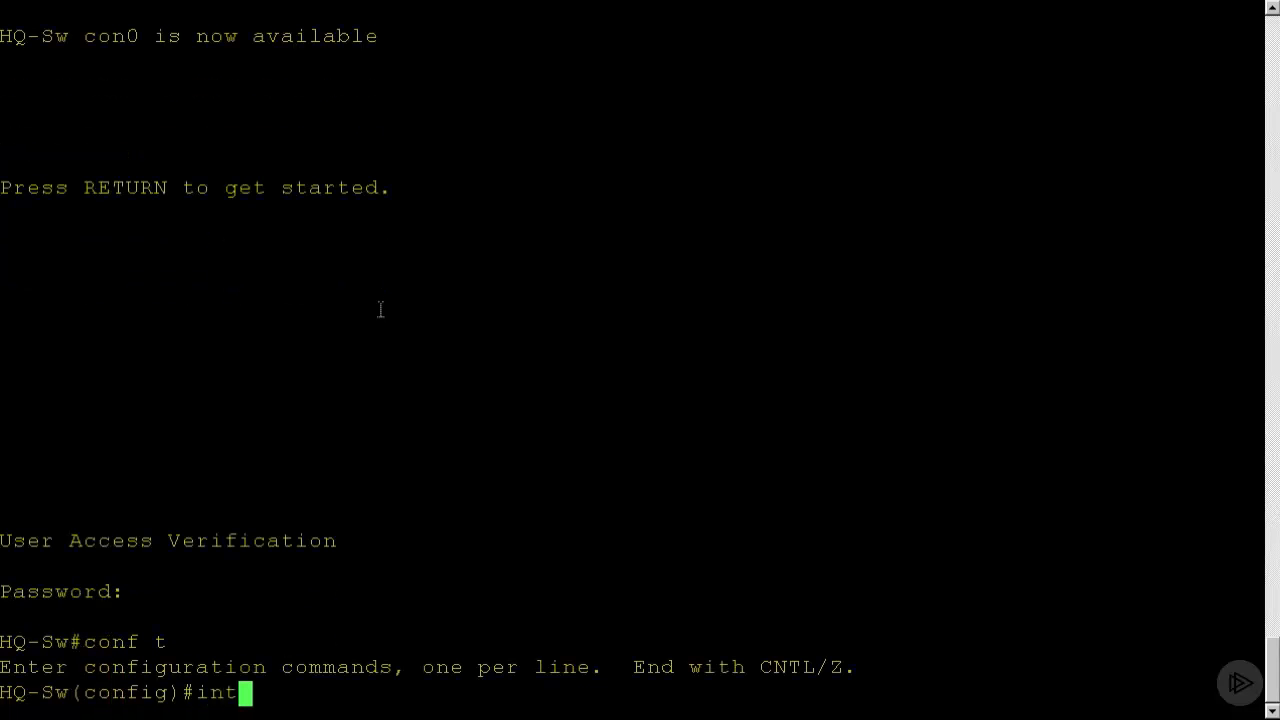
text( g0/2)
key(Return)
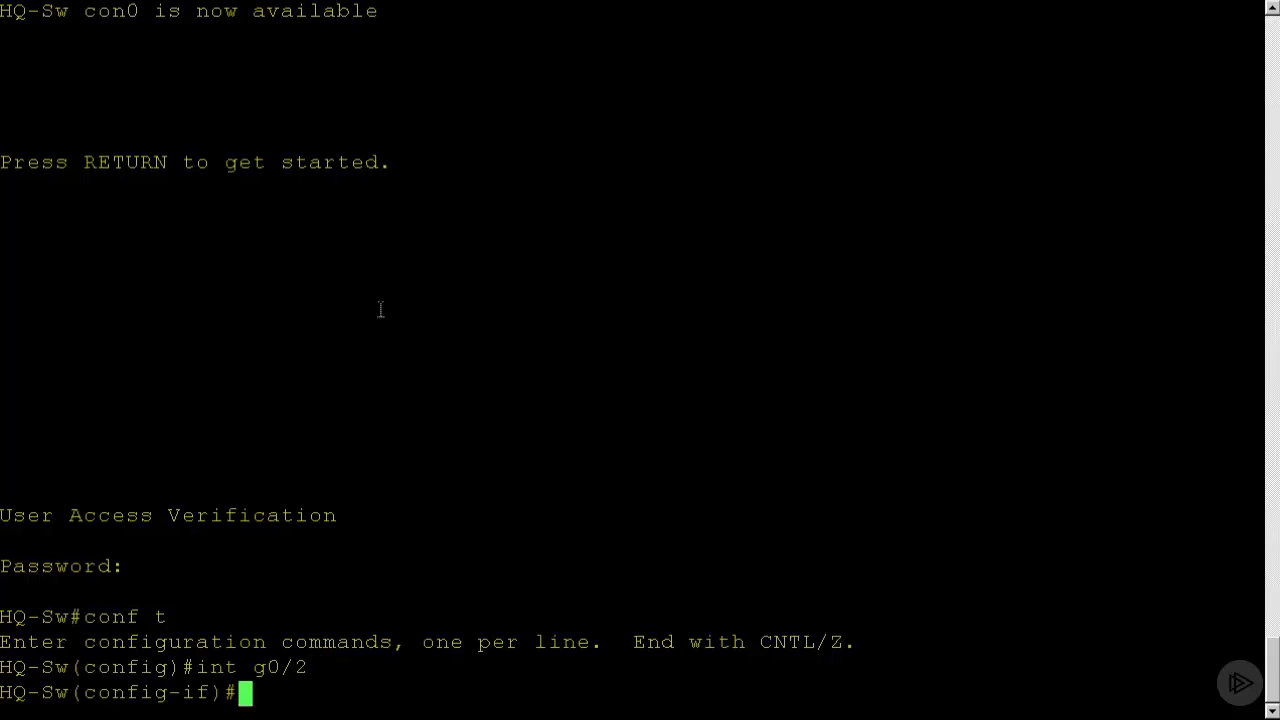
text(shut)
key(Return)
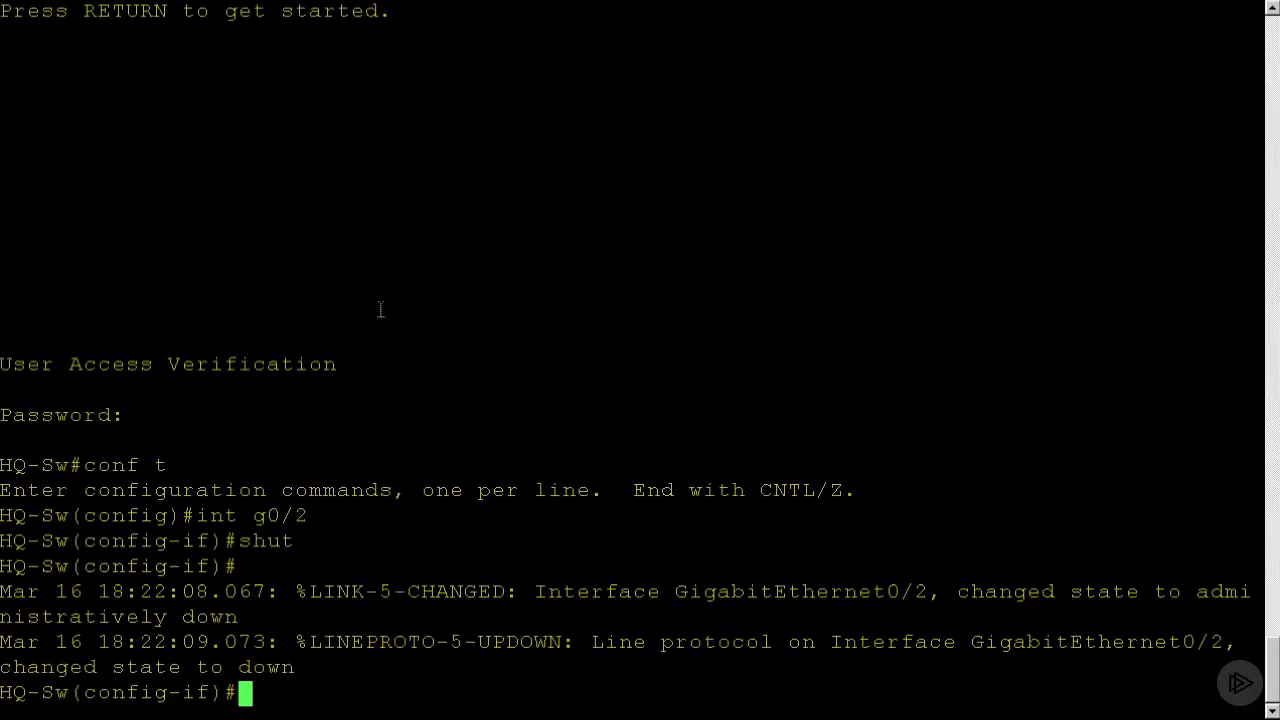
text(no )
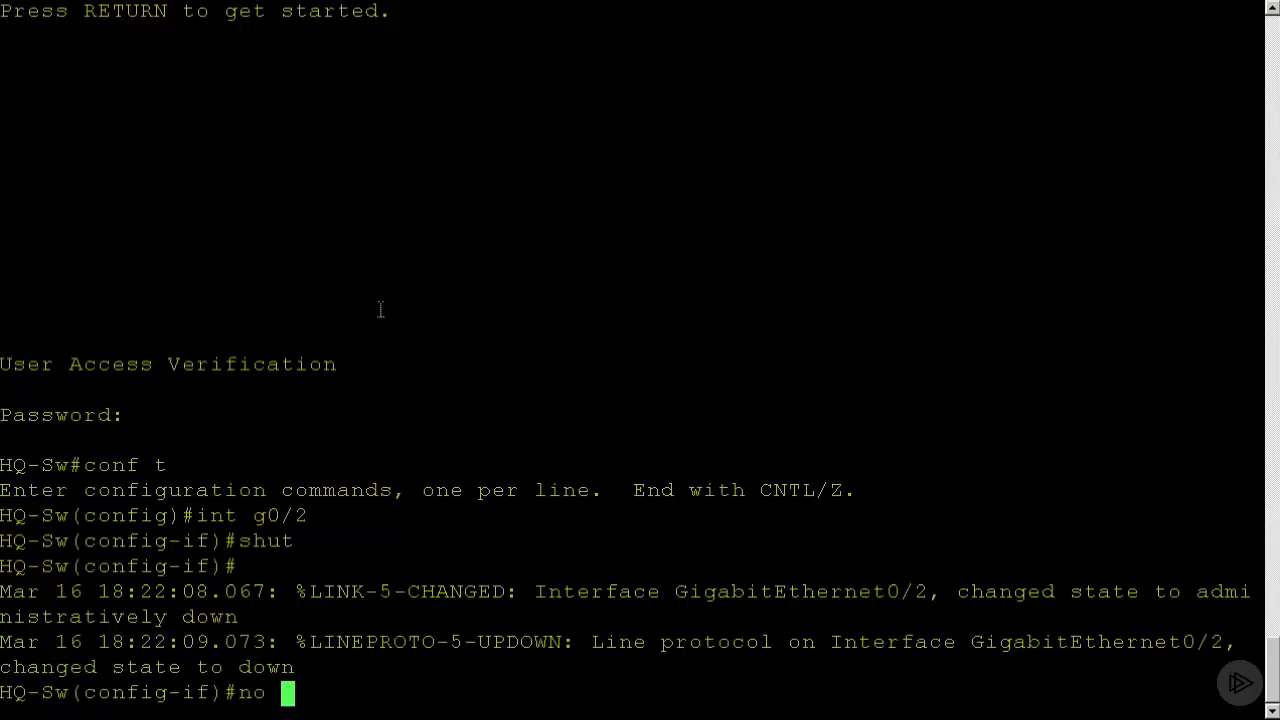
text(shut)
key(Return)
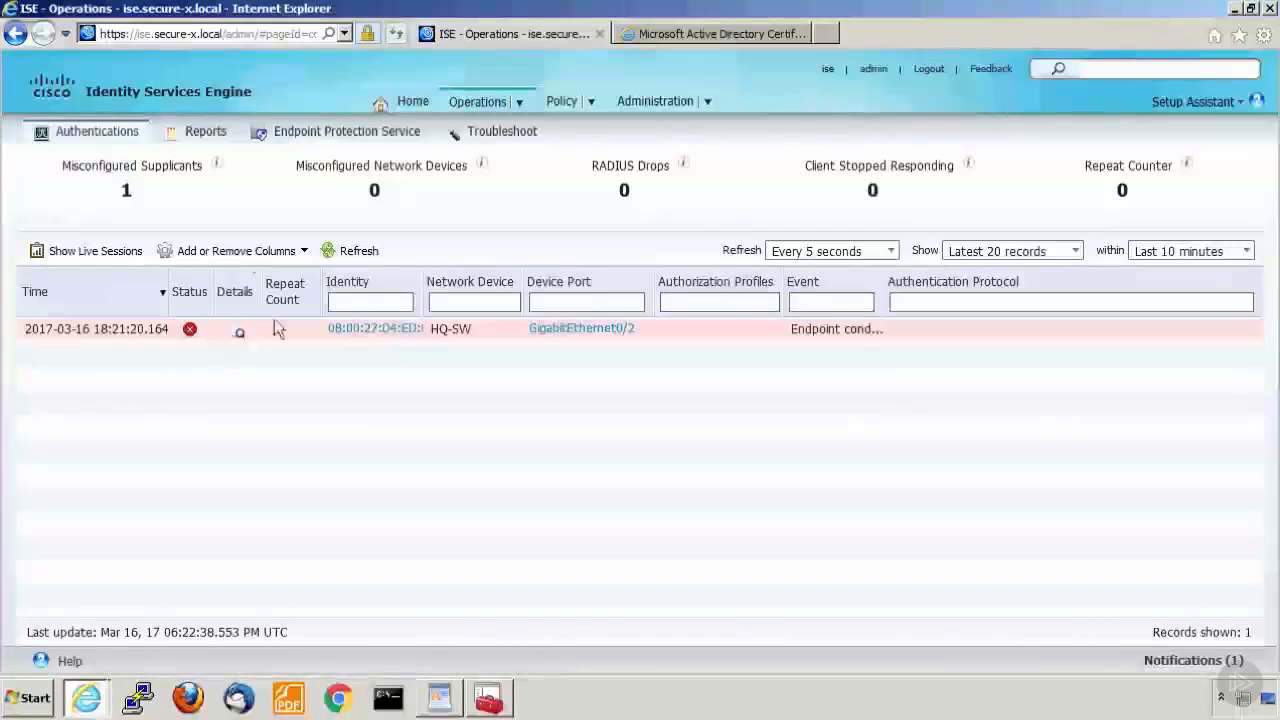
Refresh the ISE live authentications log, open a PuTTY session to 10.10.2.20 and log in with the administrator account.
click(343, 253)
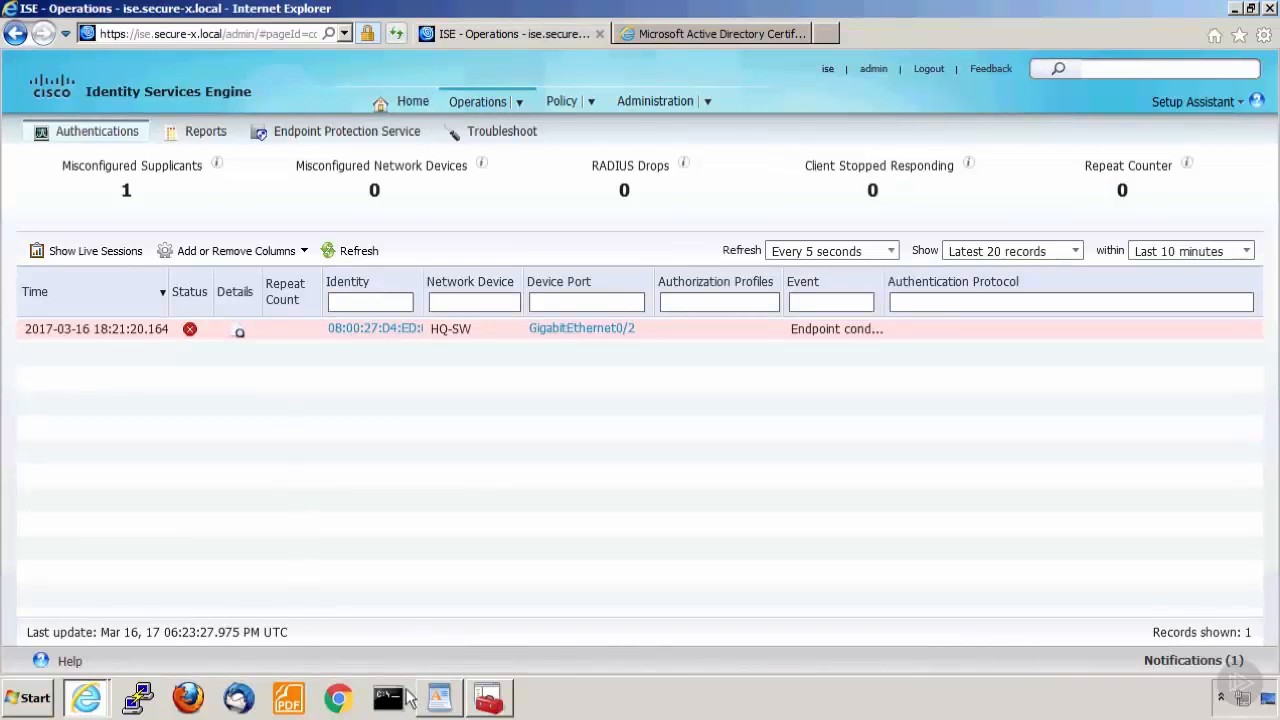
click(139, 698)
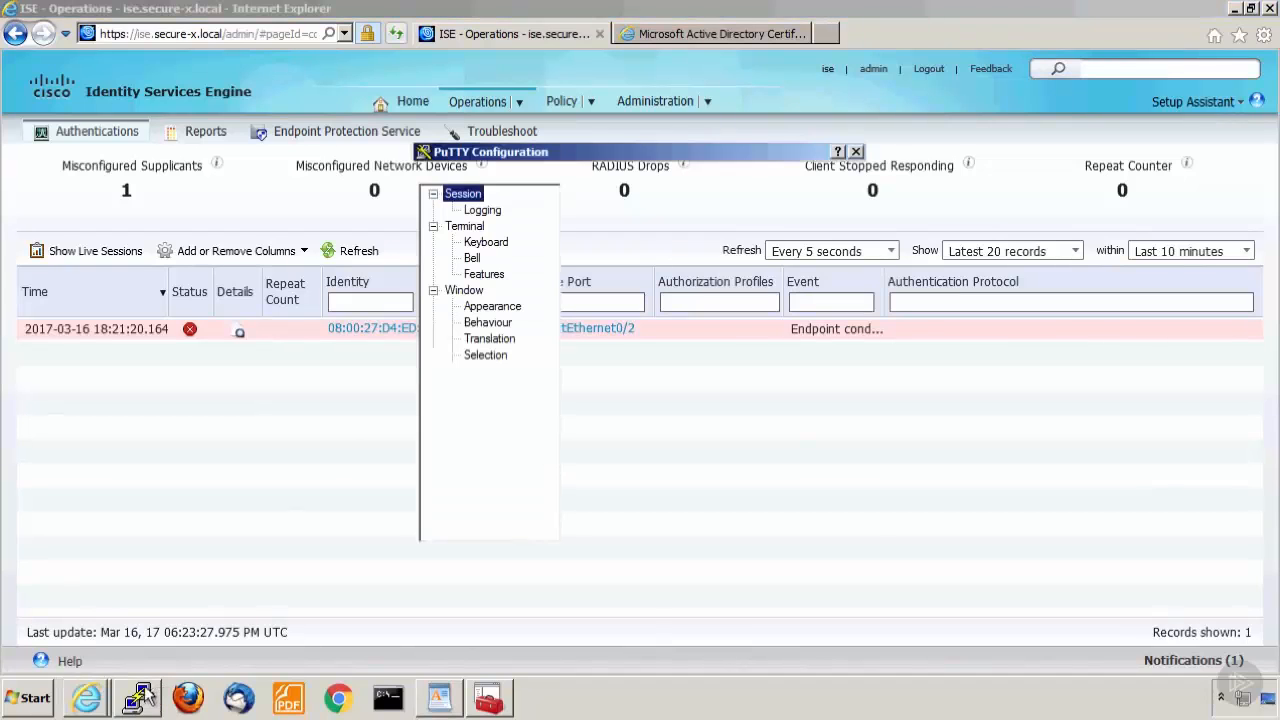
double_click(592, 390)
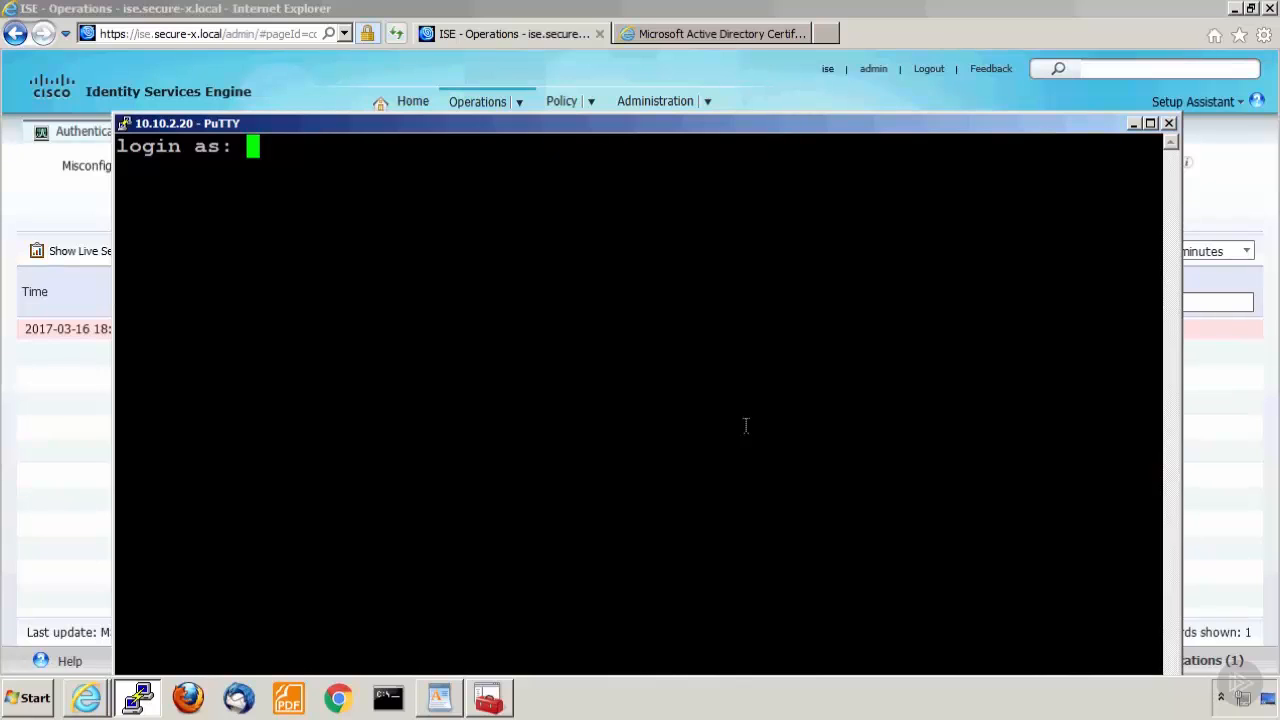
text(adm)
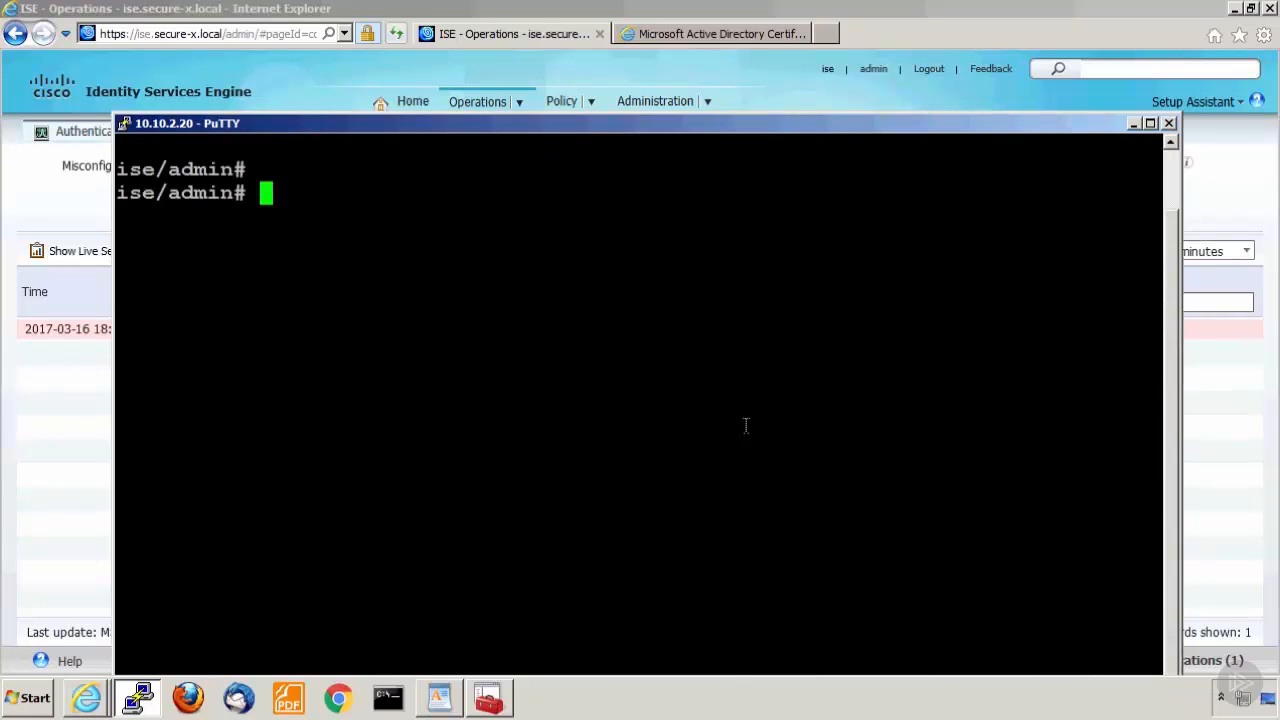
Restart the ISE services with "application stop ise" followed by "application start ise".
text(application stop ise)
key(Return)
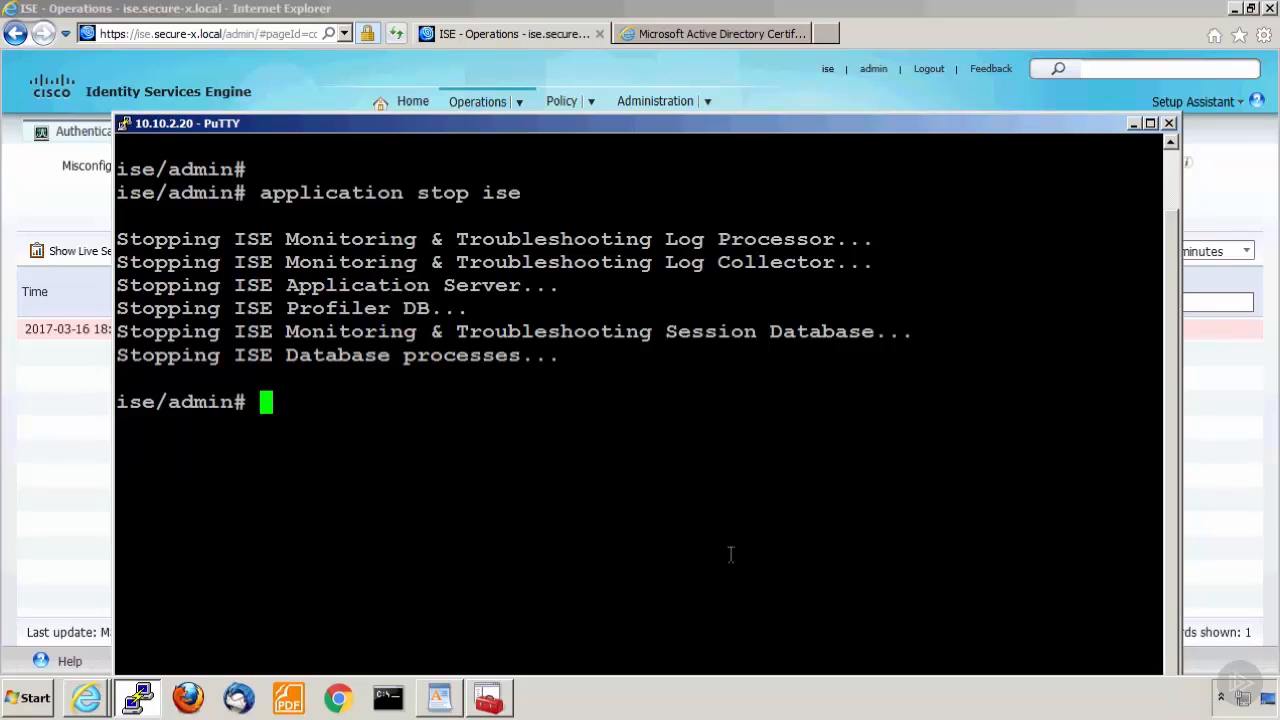
text(application s)
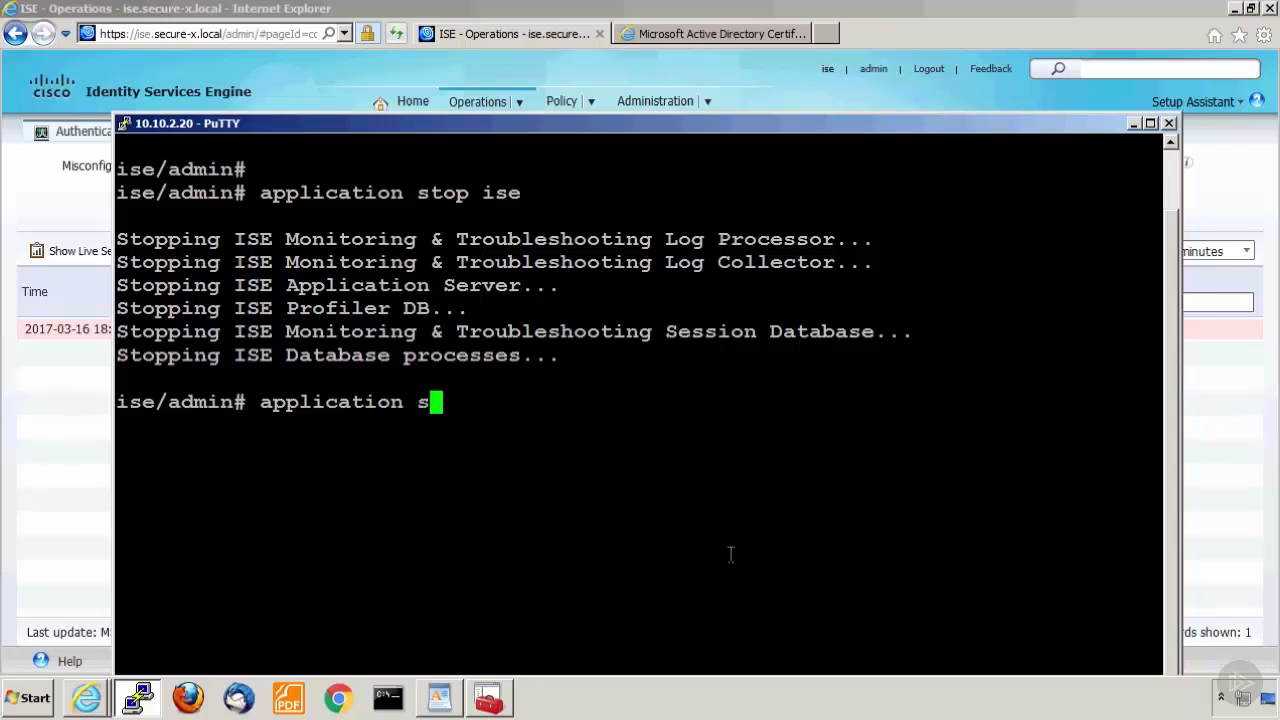
text(tart ise)
key(Return)
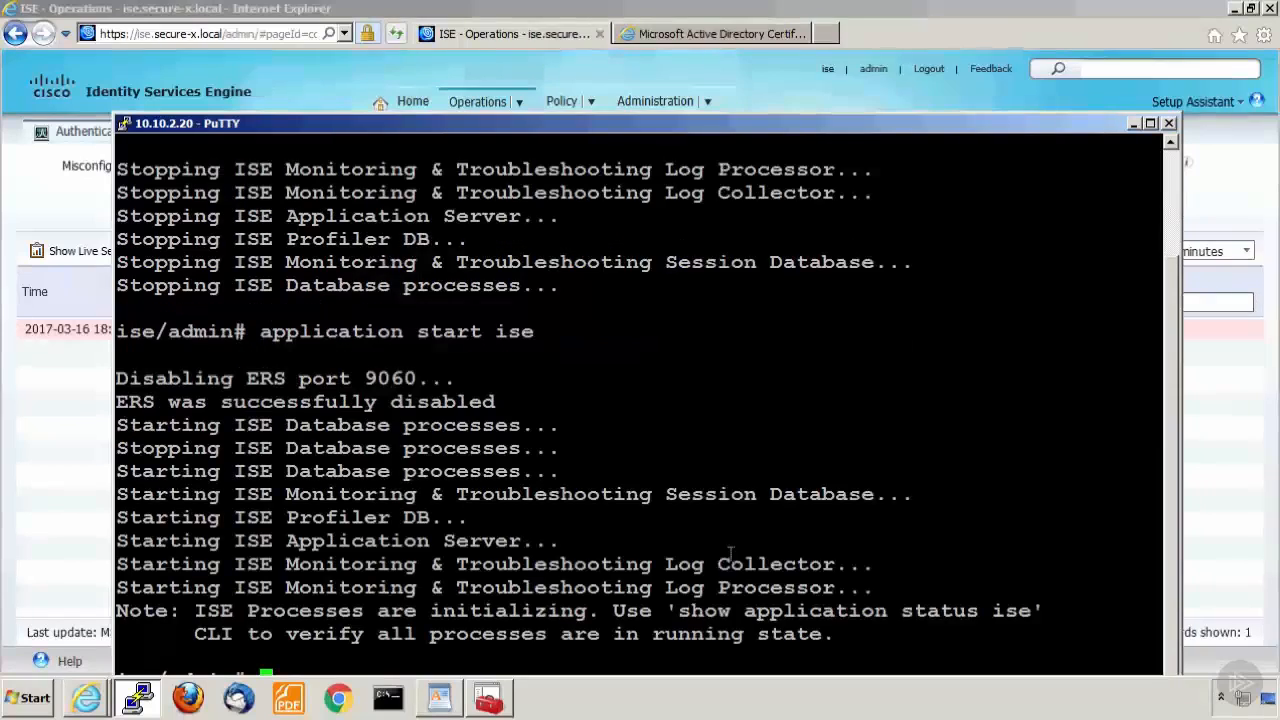
Check the state of the ISE processes with "show application status ise".
drag(736, 119, 740, 89)
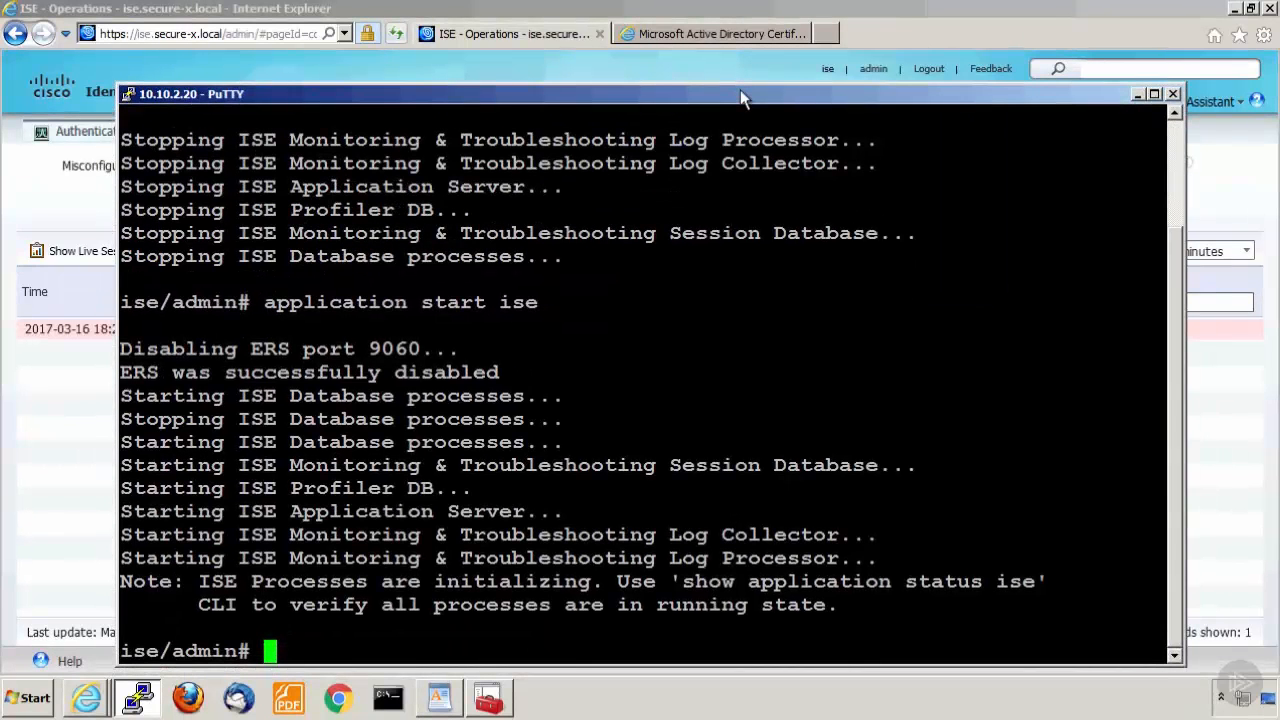
text(show app)
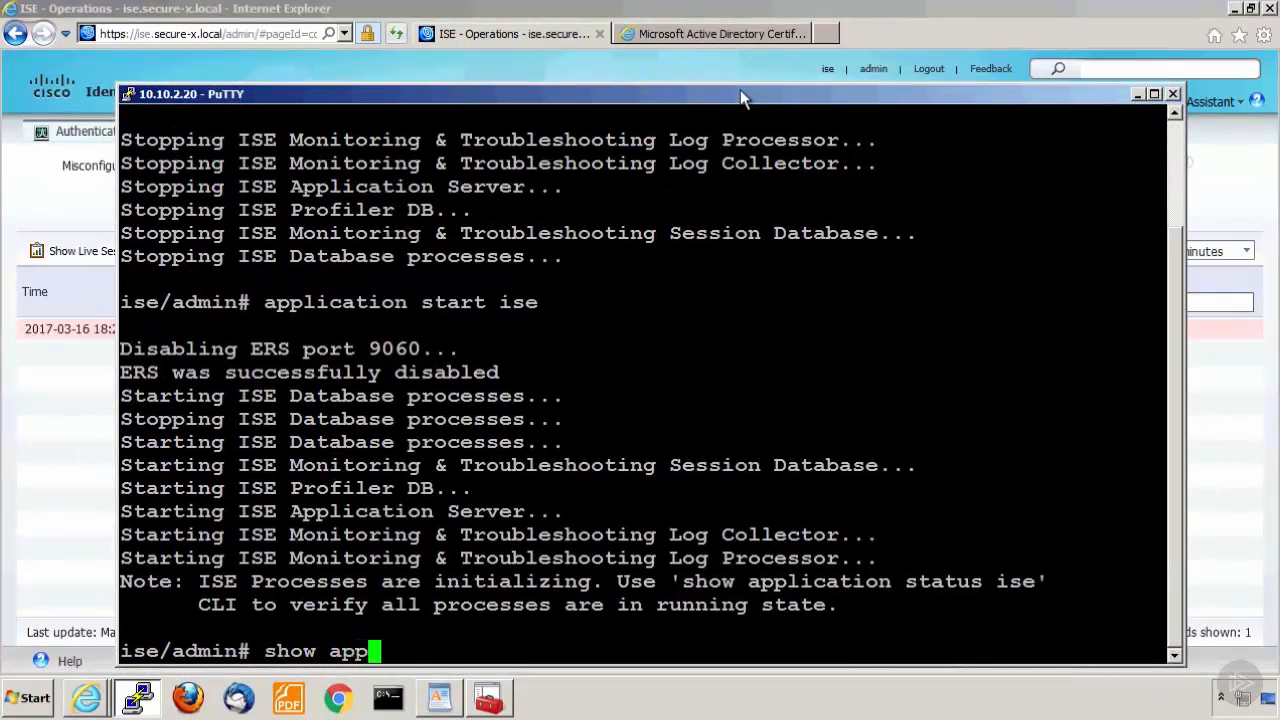
text(lication status )
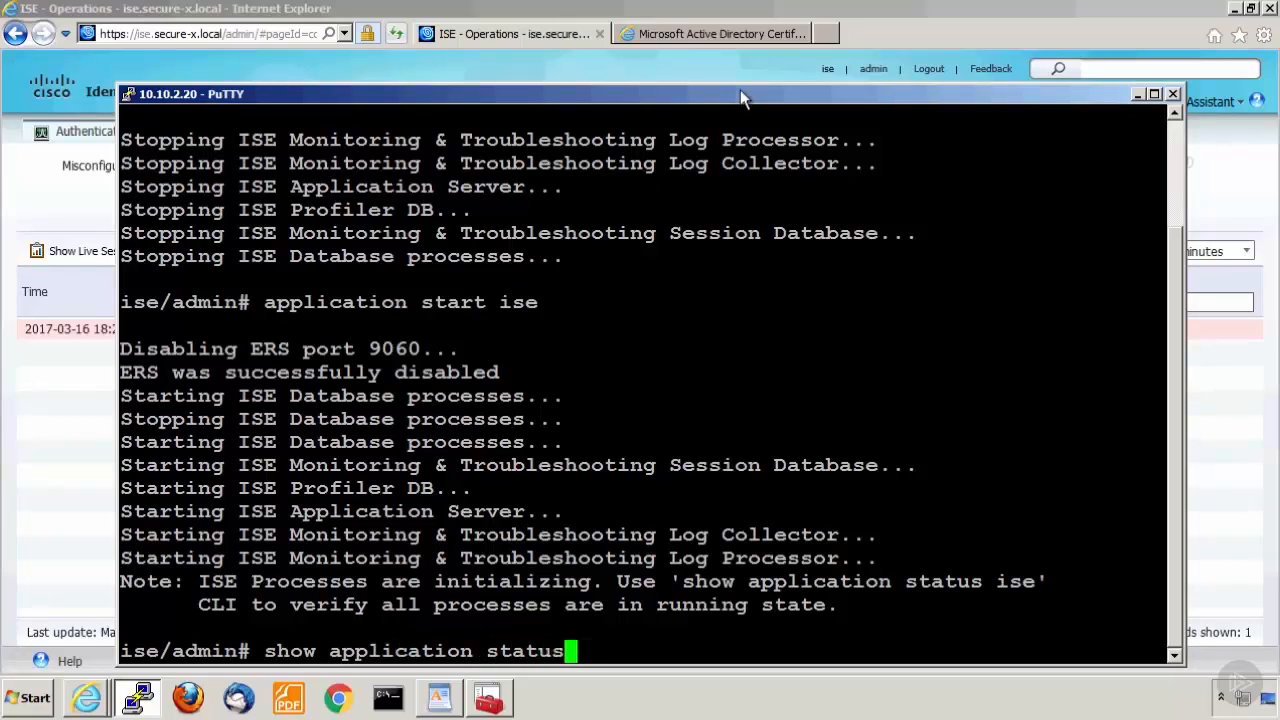
text(ise)
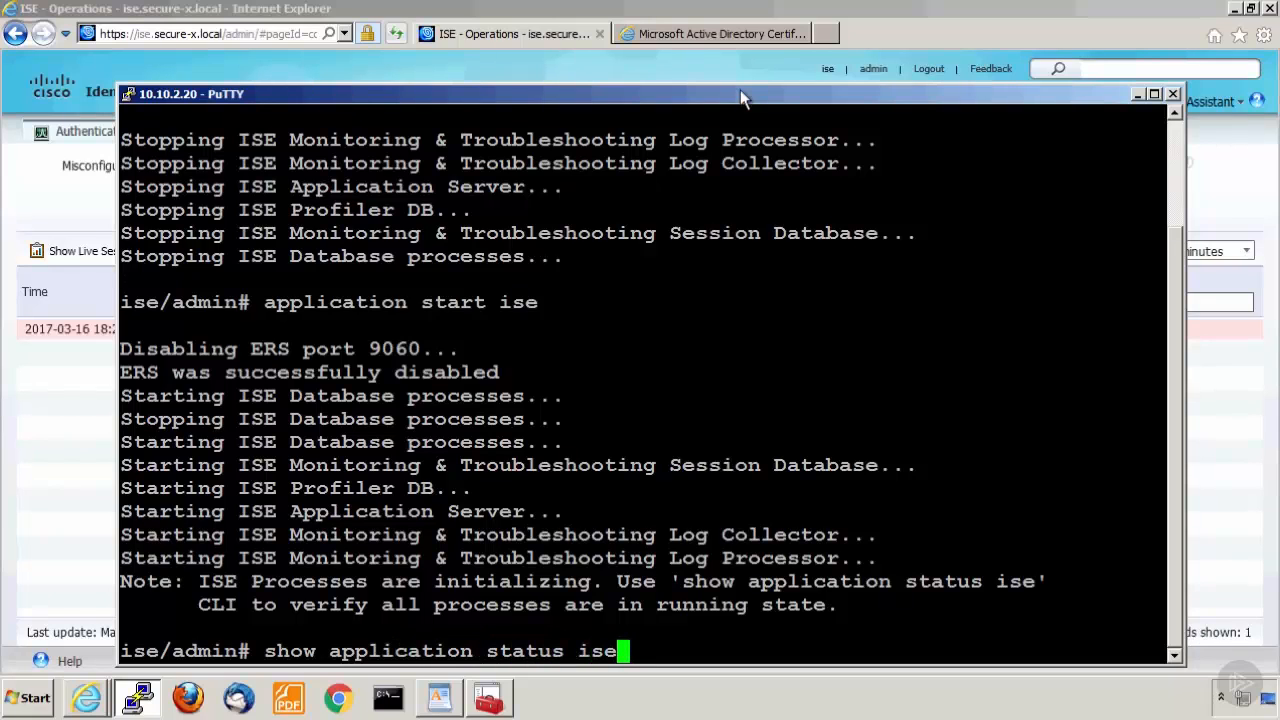
key(Return)
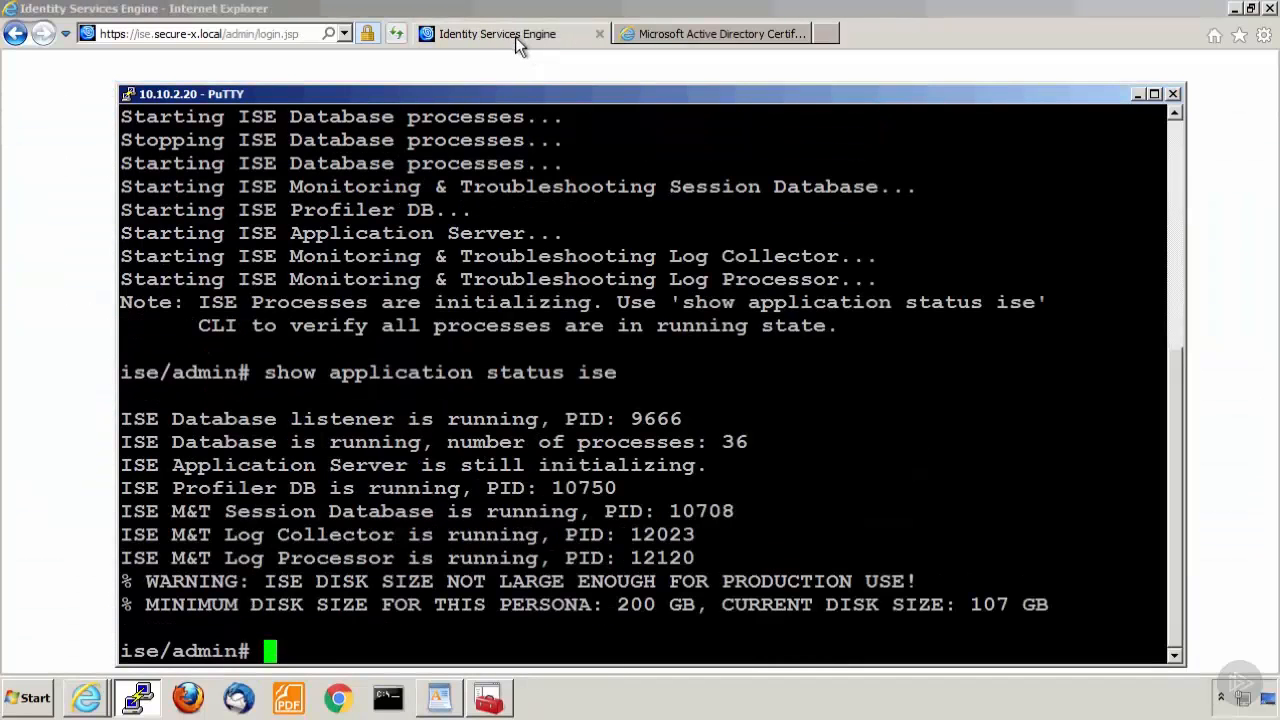
Return to the ISE browser page, log in as admin and open the live authentications log.
click(515, 37)
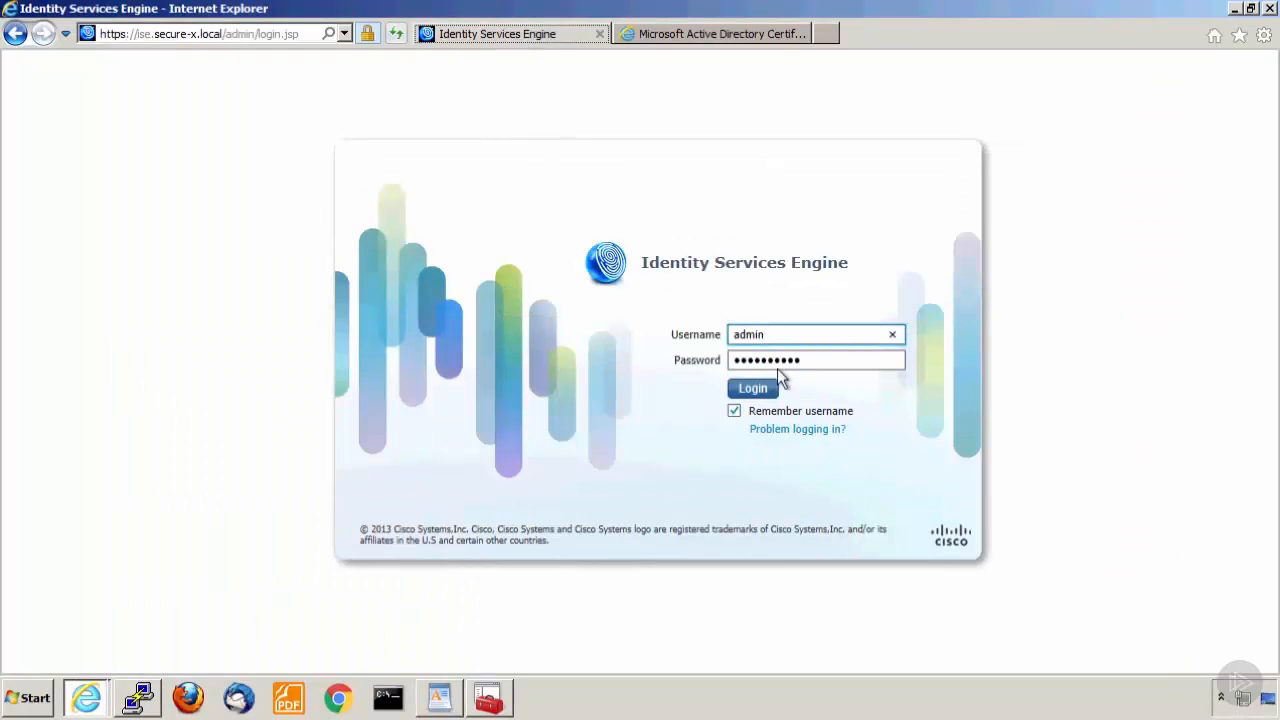
click(765, 388)
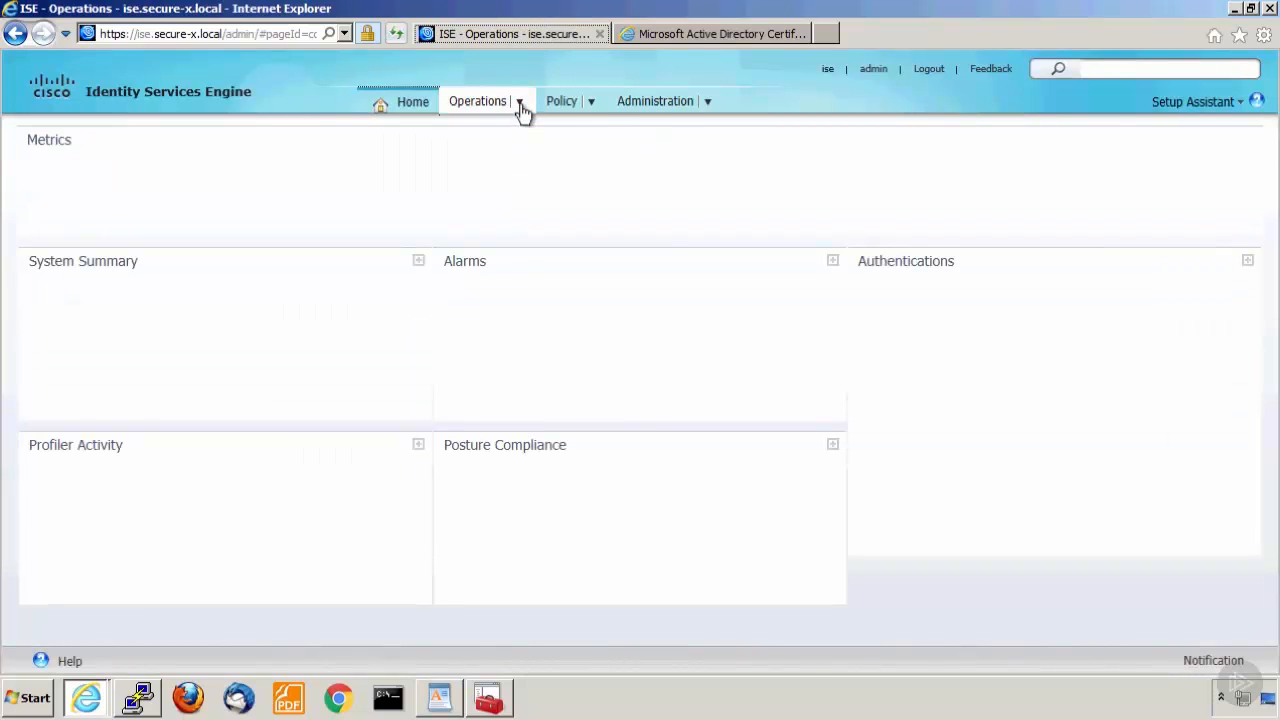
click(521, 104)
click(517, 138)
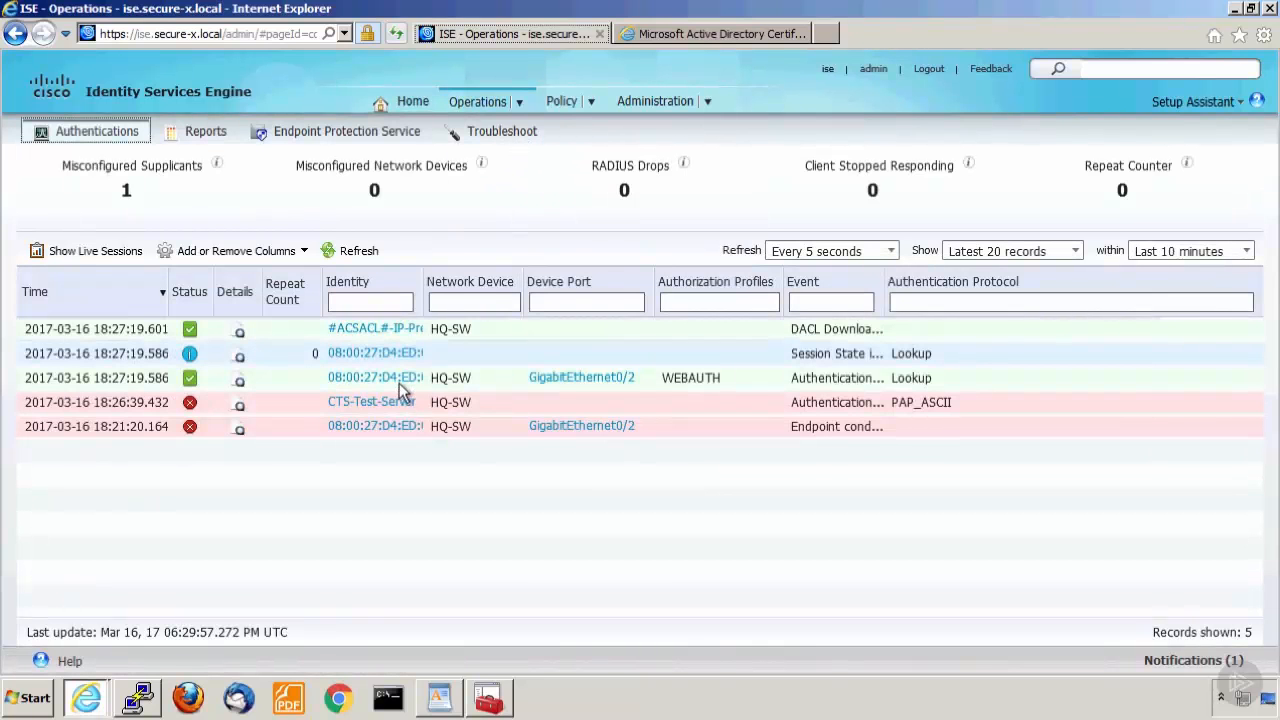
Examine the endpoint identity, device port and authorization profile of the WEBAUTH entry in the live log.
double_click(399, 383)
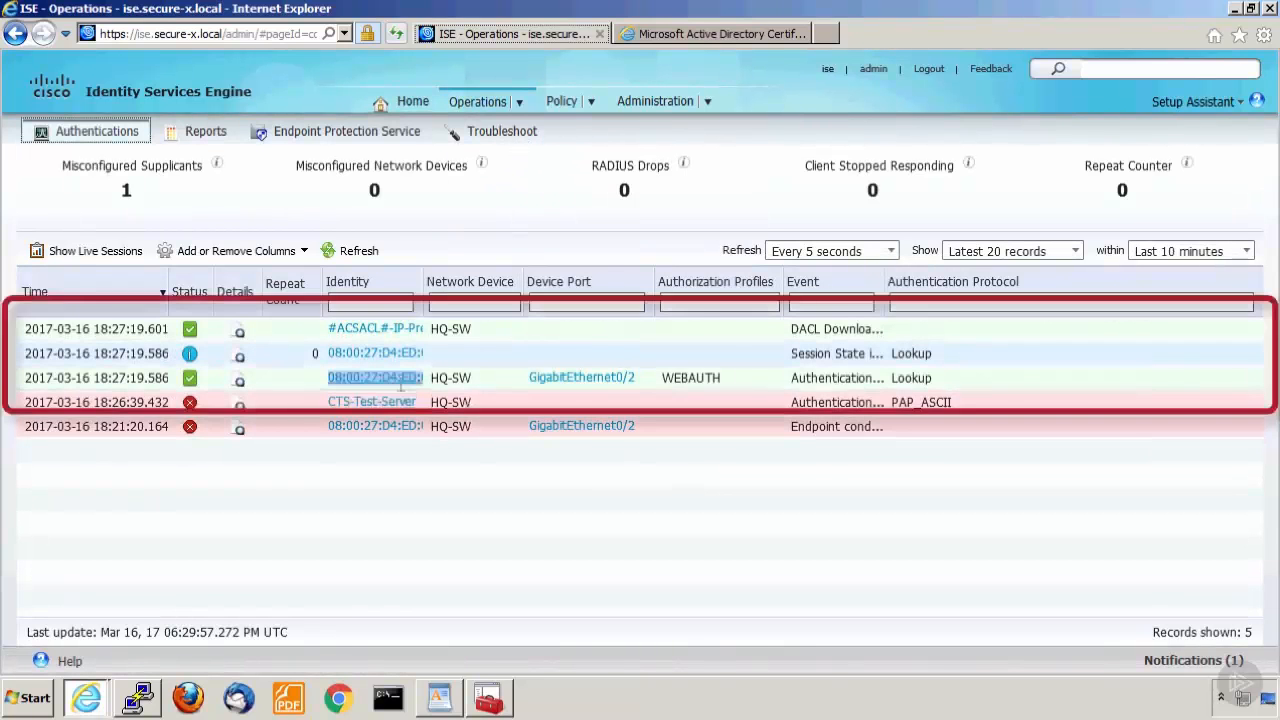
double_click(606, 383)
click(692, 378)
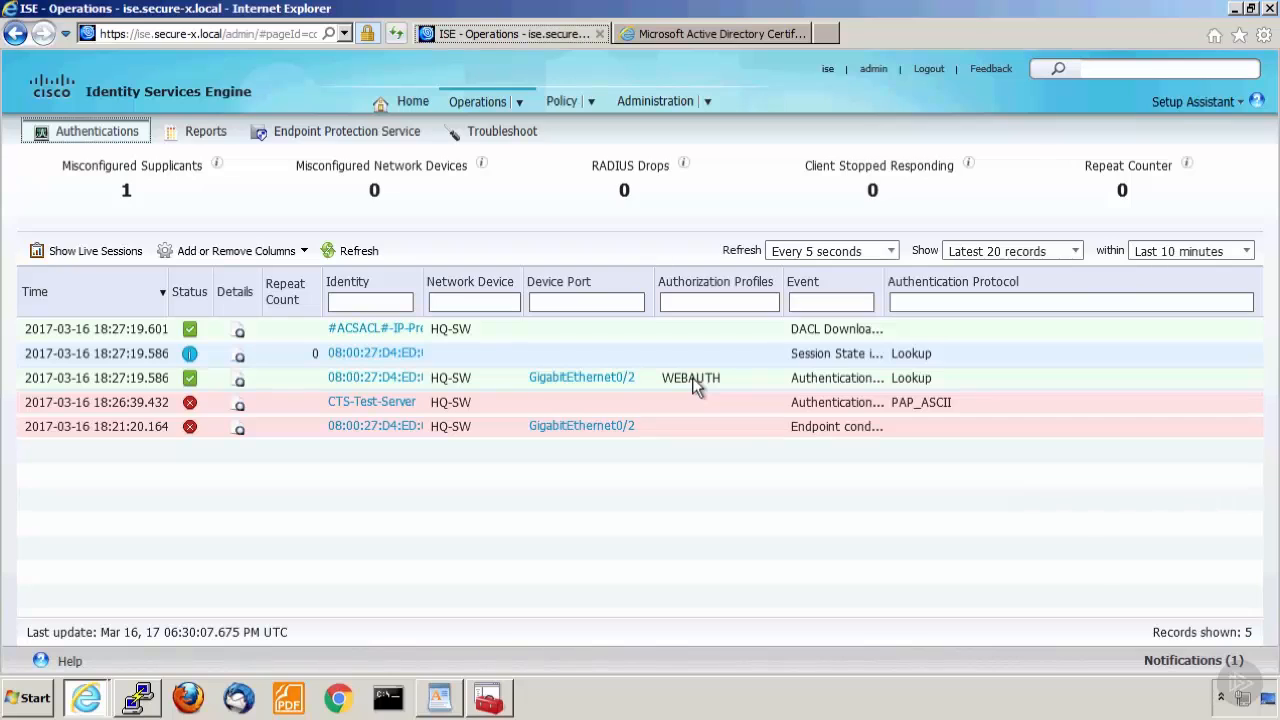
drag(524, 374, 637, 378)
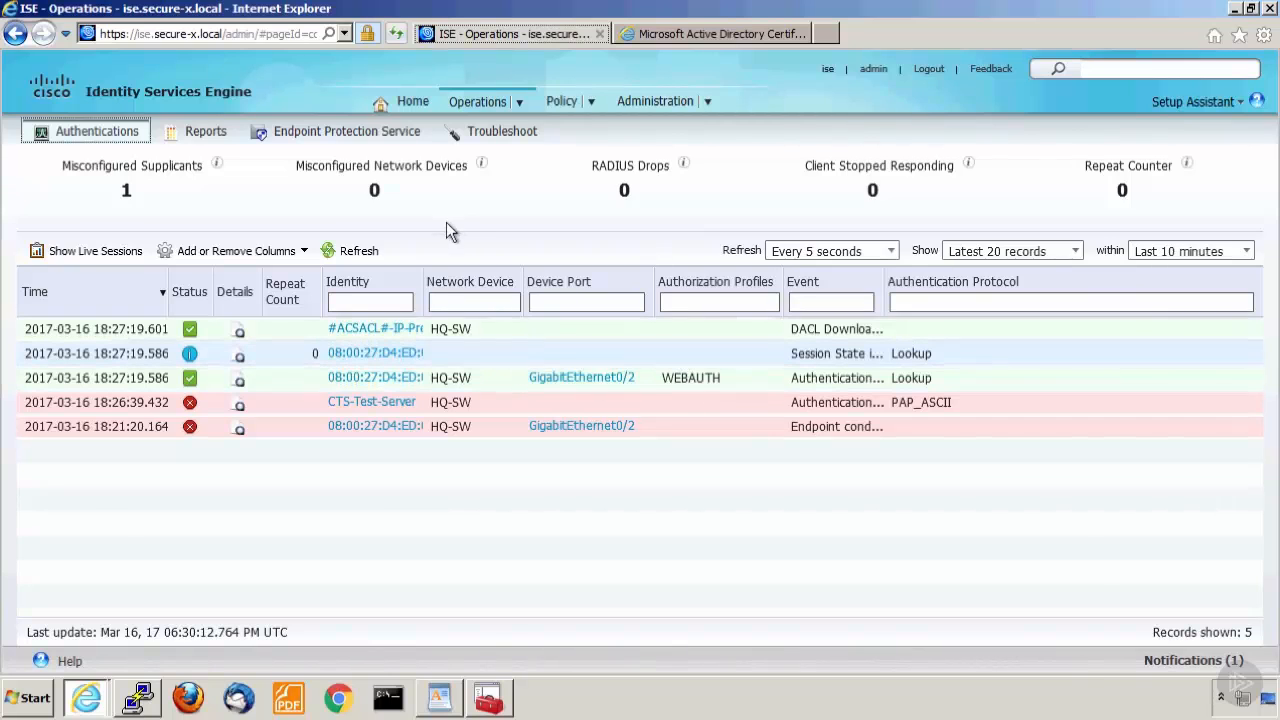
click(463, 216)
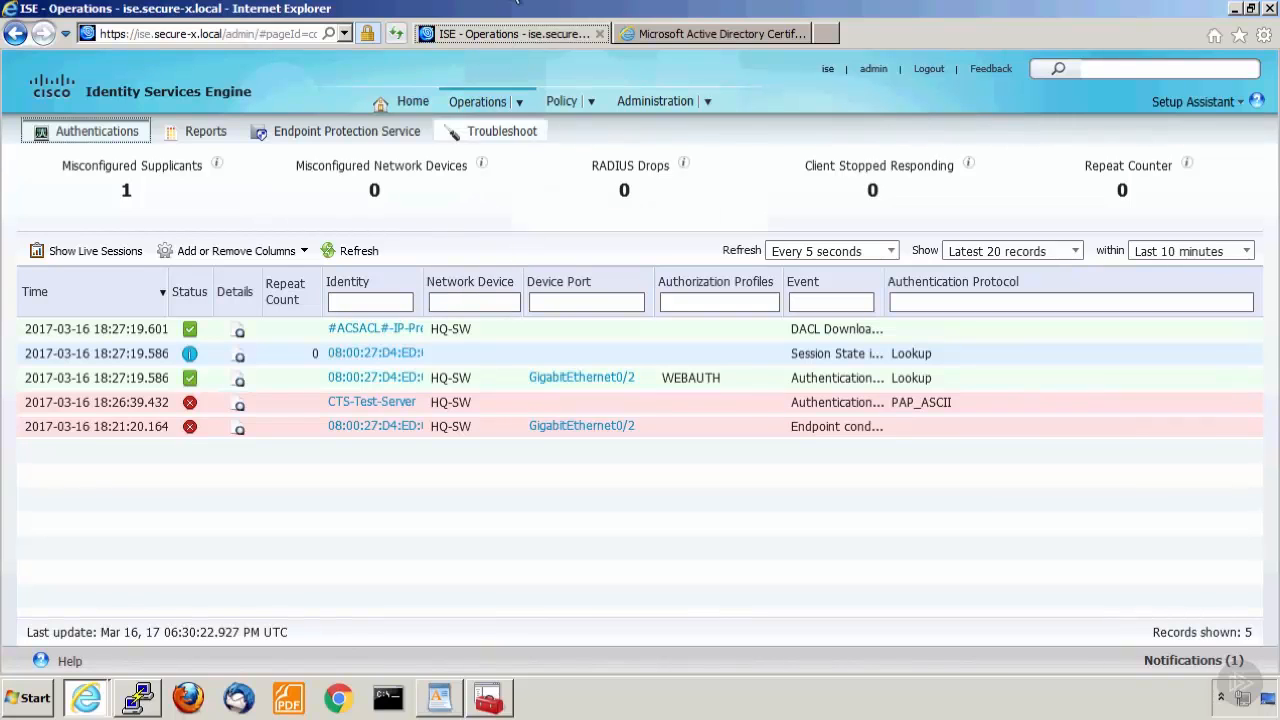
key(ctrl+n)
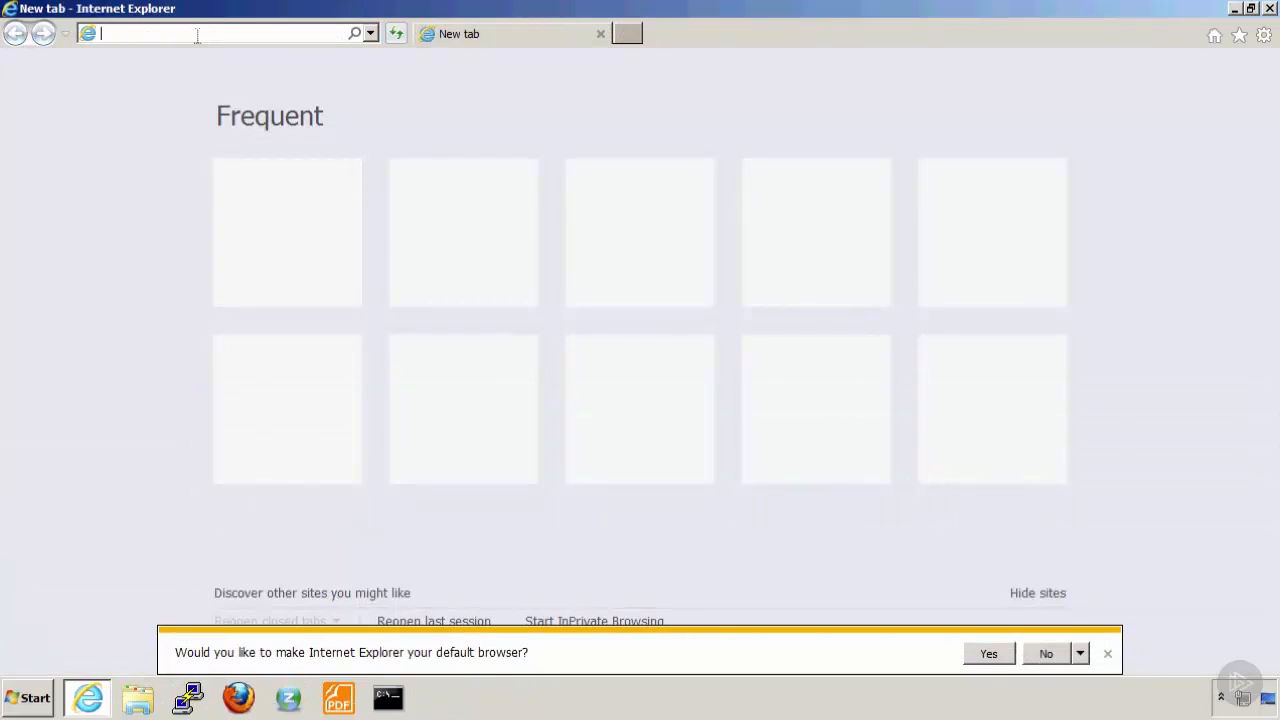
text(www.cisco.com)
key(Return)
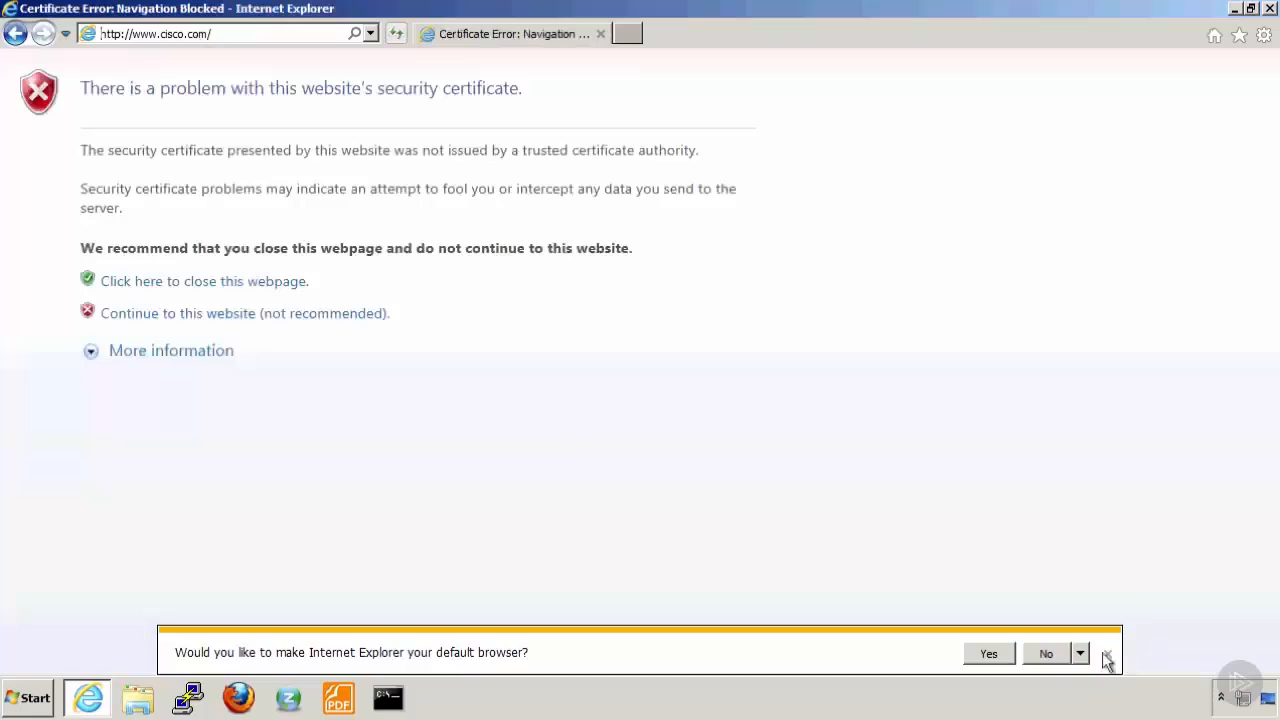
click(1107, 655)
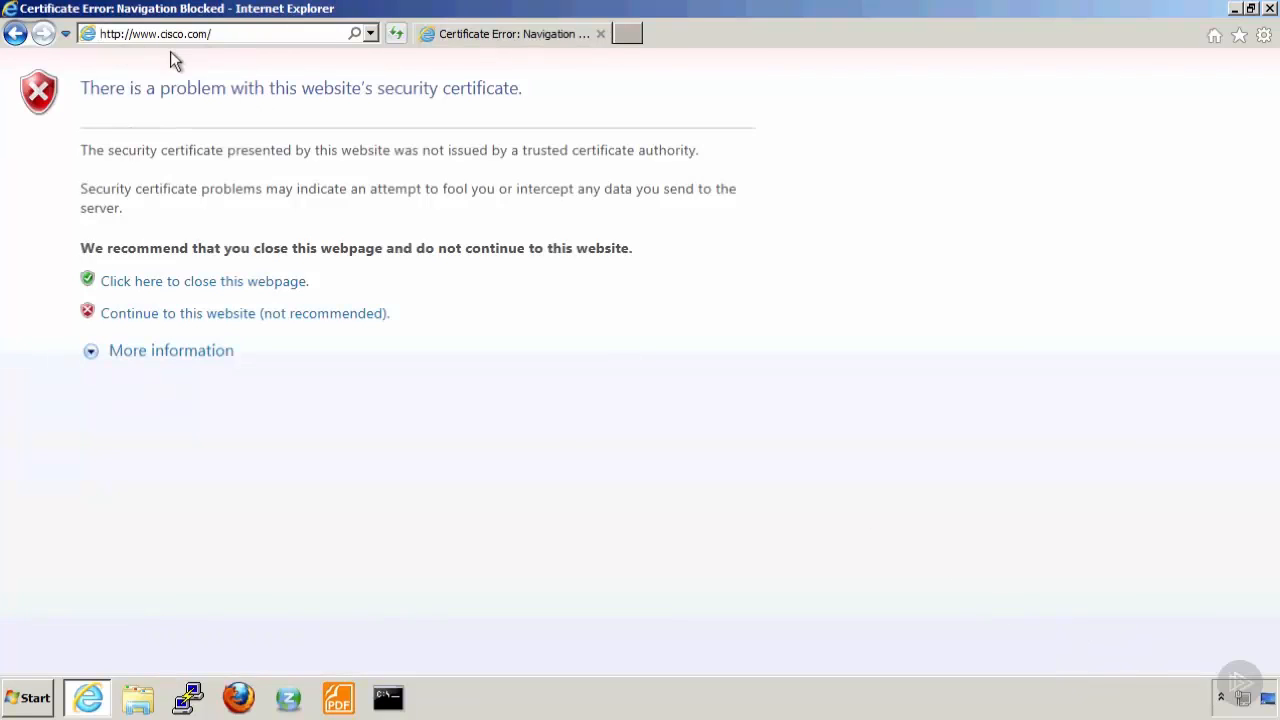
click(211, 315)
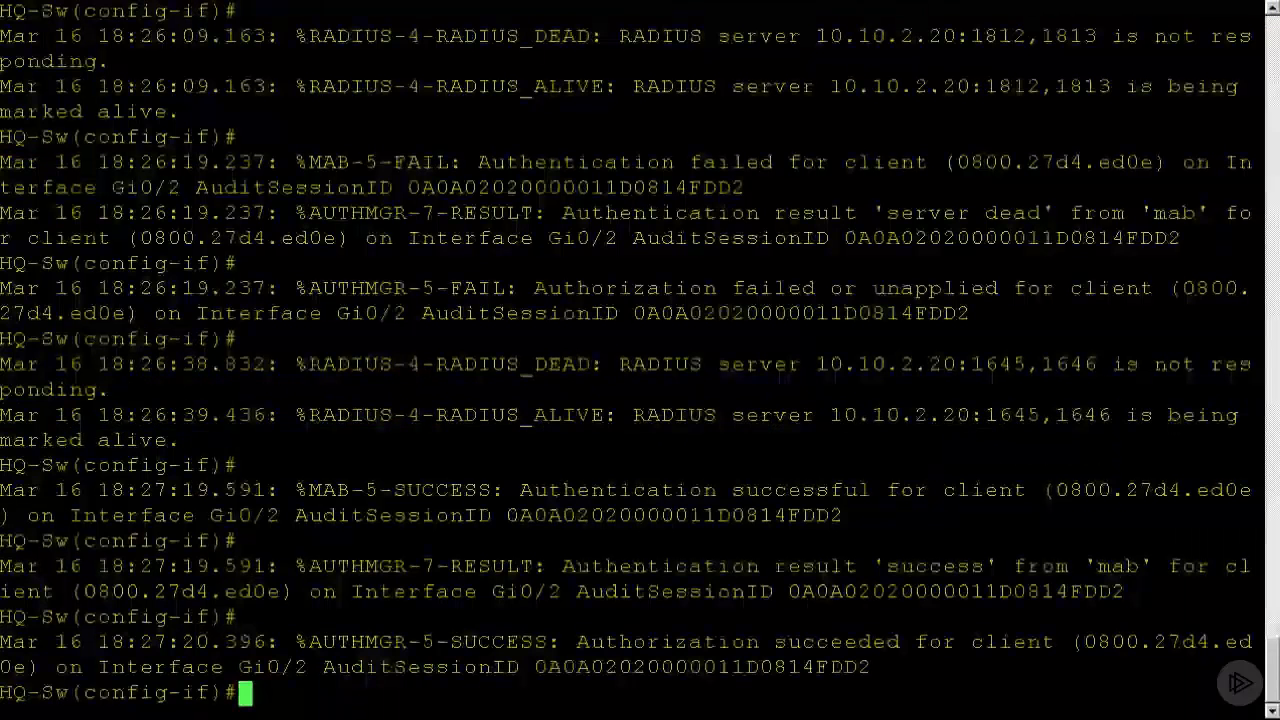
On HQ-Sw, leave configuration mode, show the authentication sessions of interface g0/2, and check the WEBAUTH entry's identity in the ISE live log.
text(end)
key(Return)
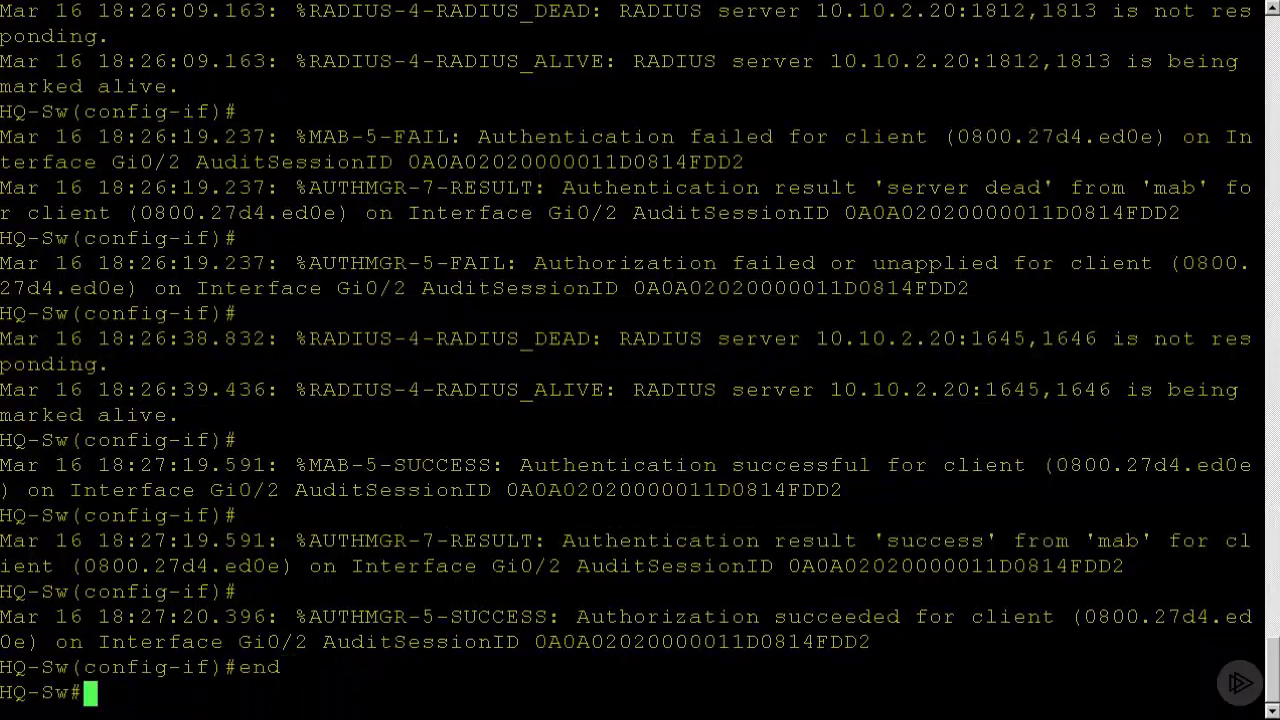
text(show auth)
key(Tab)
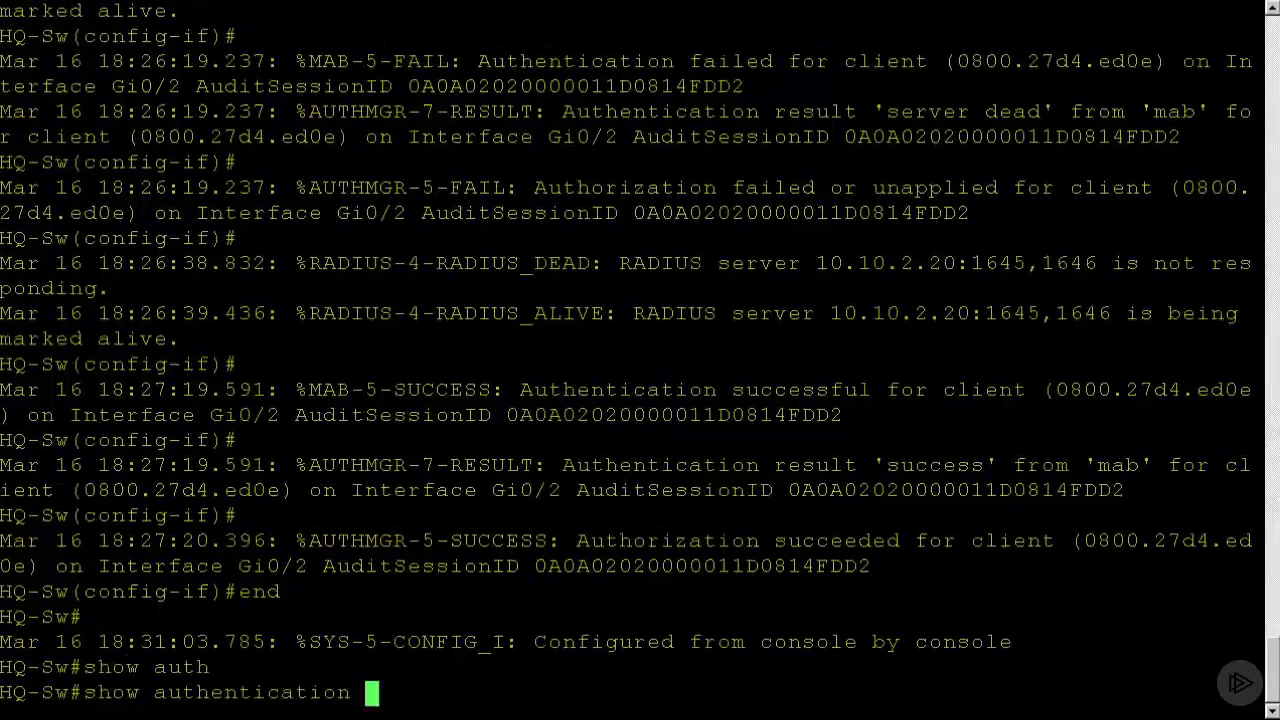
text(sess)
key(Tab)
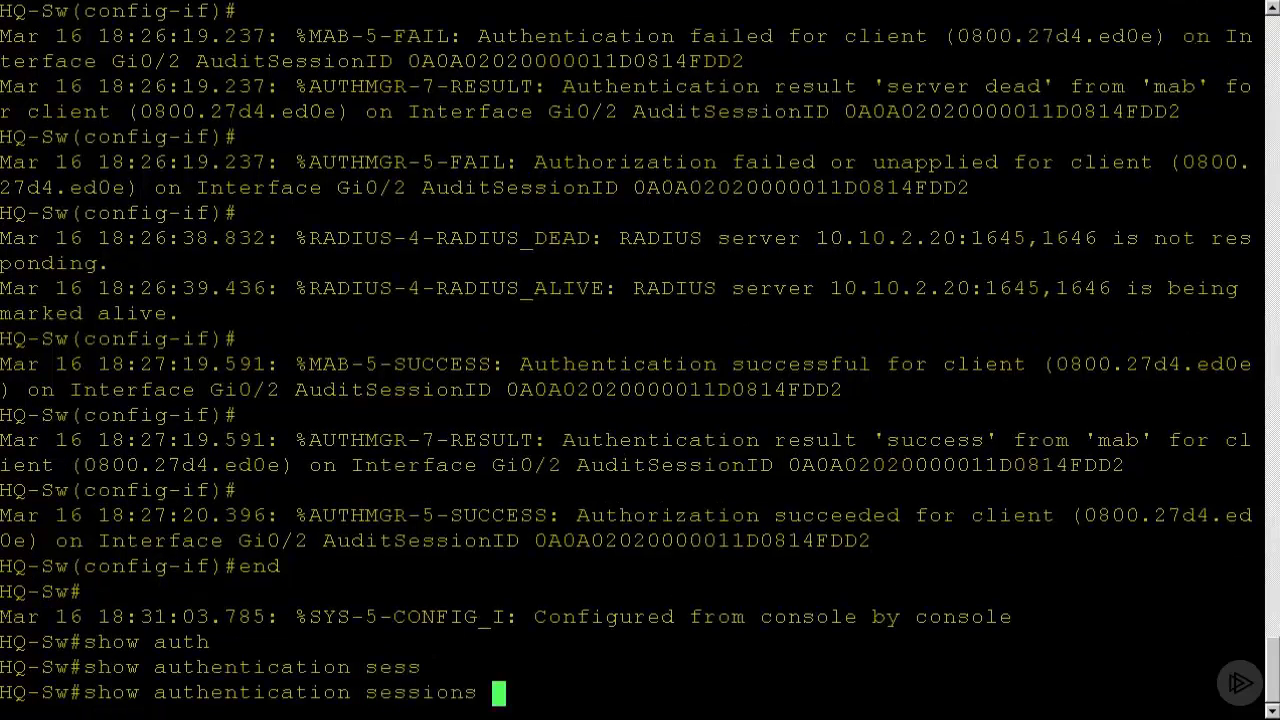
text(in)
key(Tab)
text(g0/2)
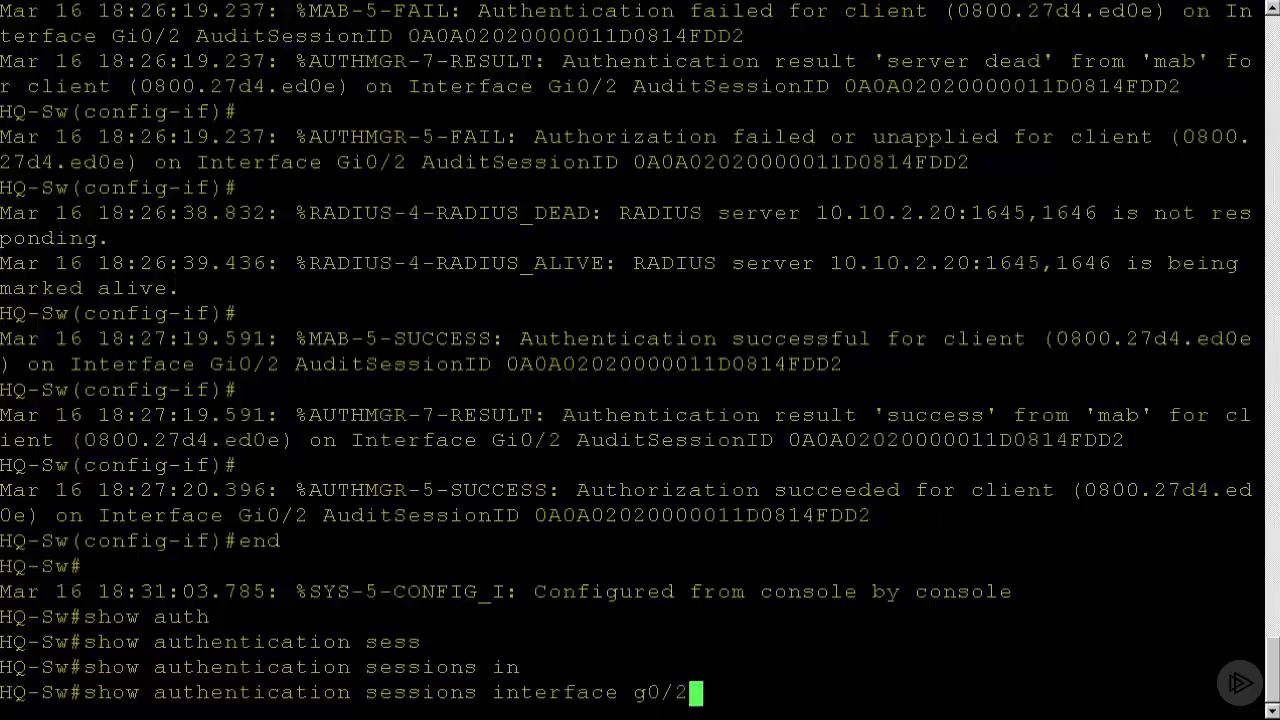
key(Return)
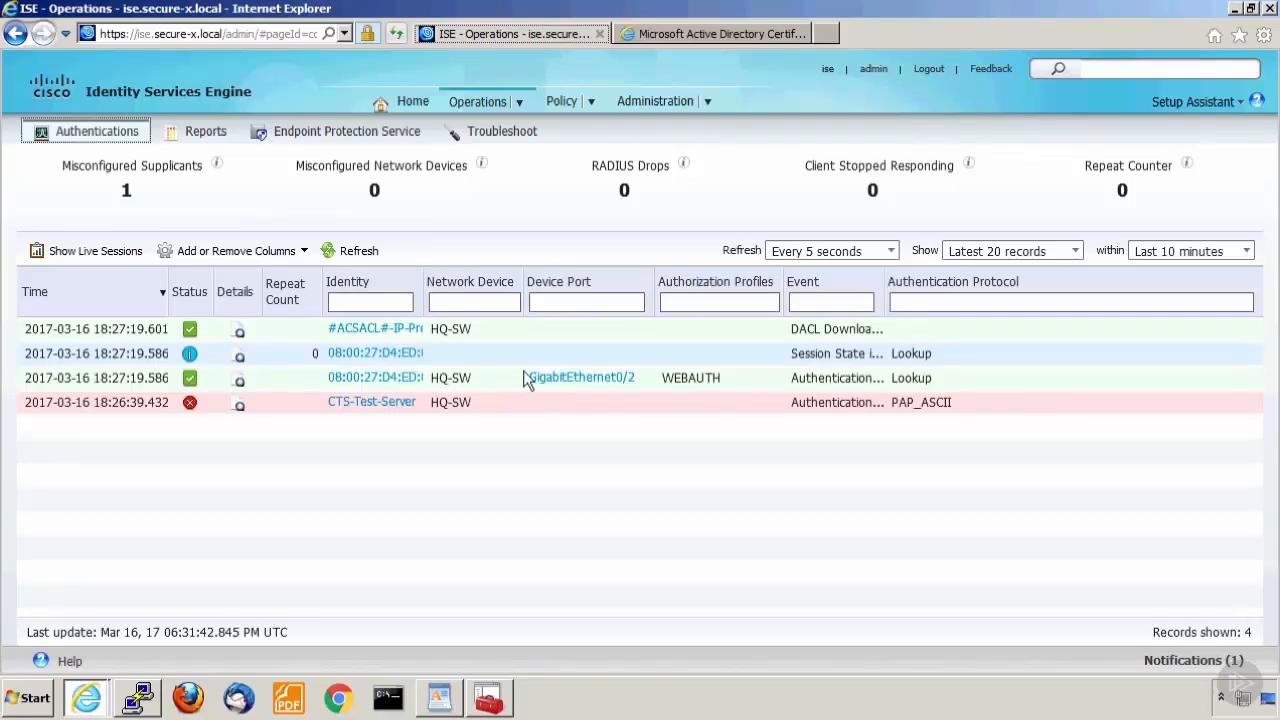
double_click(350, 377)
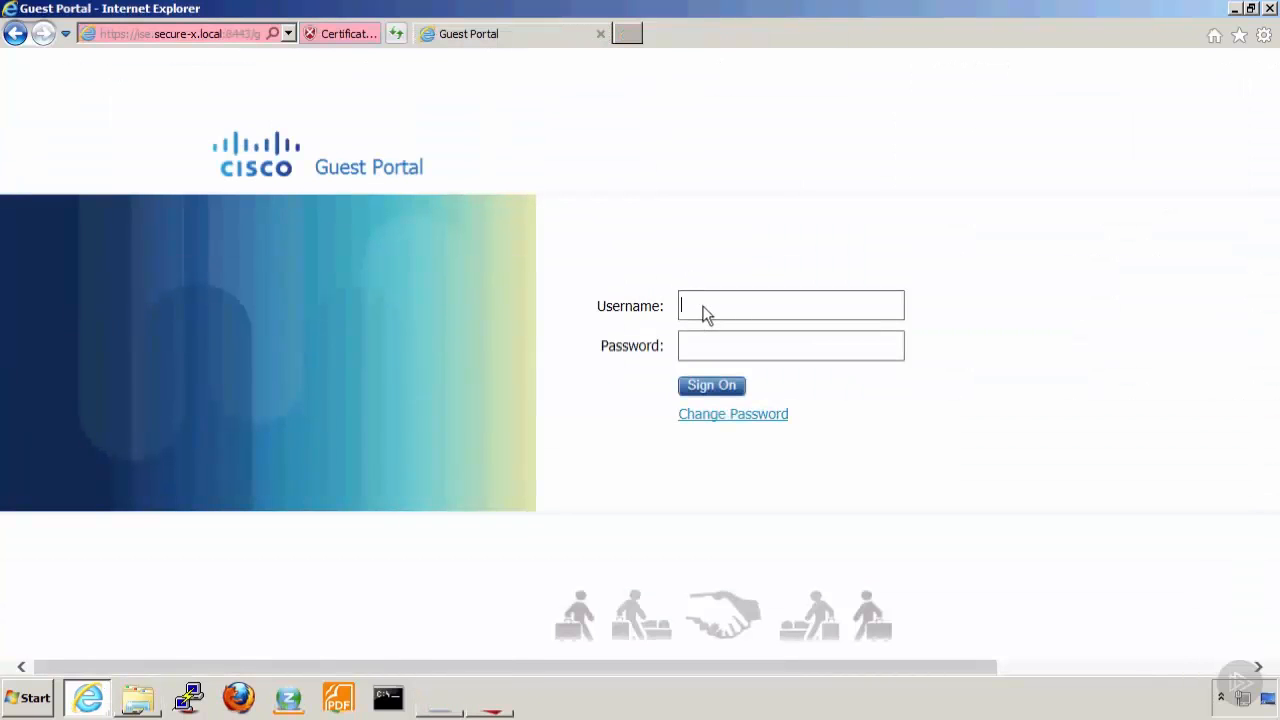
Sign in to the Guest Portal as sales1 with the account password and accept the acceptable use policy's terms and conditions.
text(sales1)
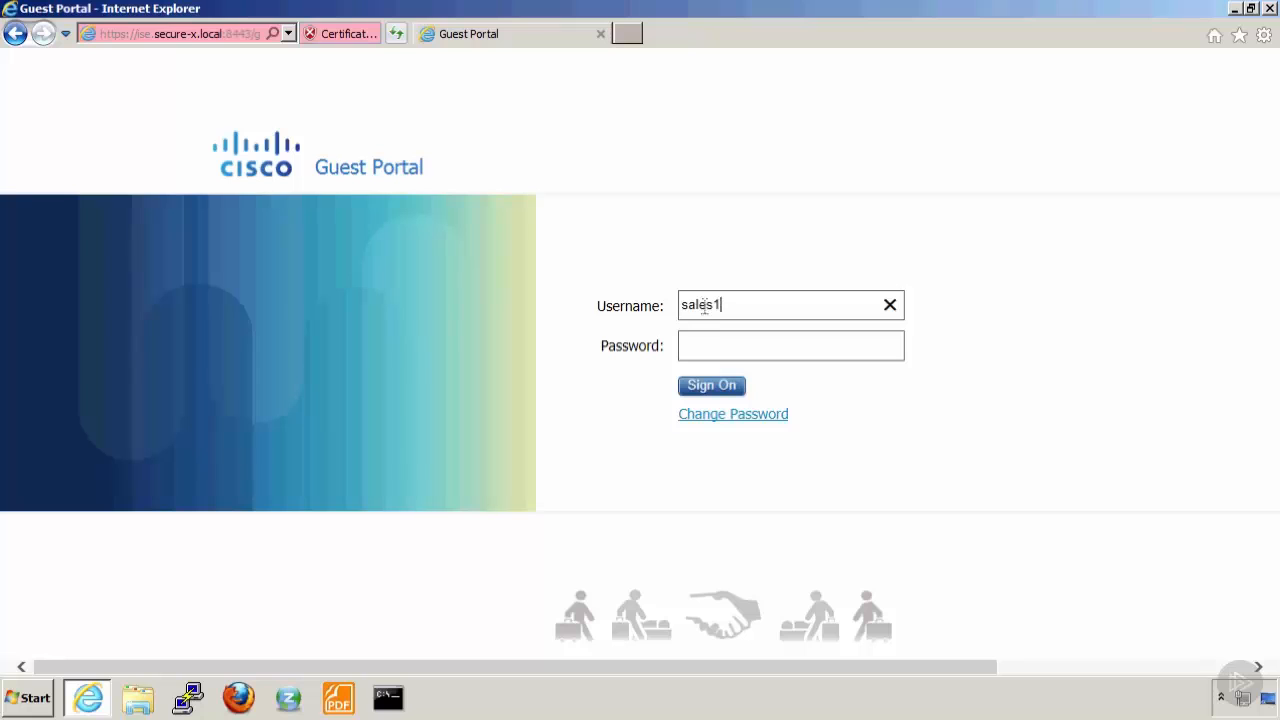
key(Tab)
text(*****)
click(711, 387)
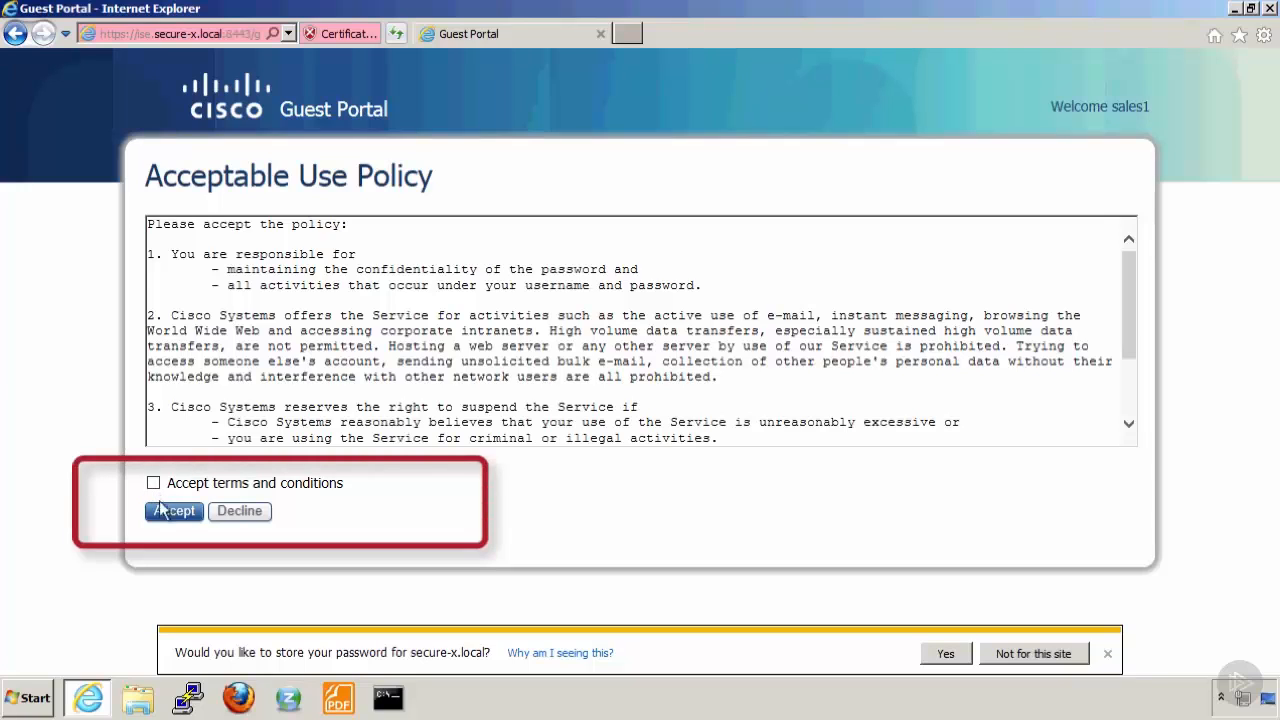
click(153, 484)
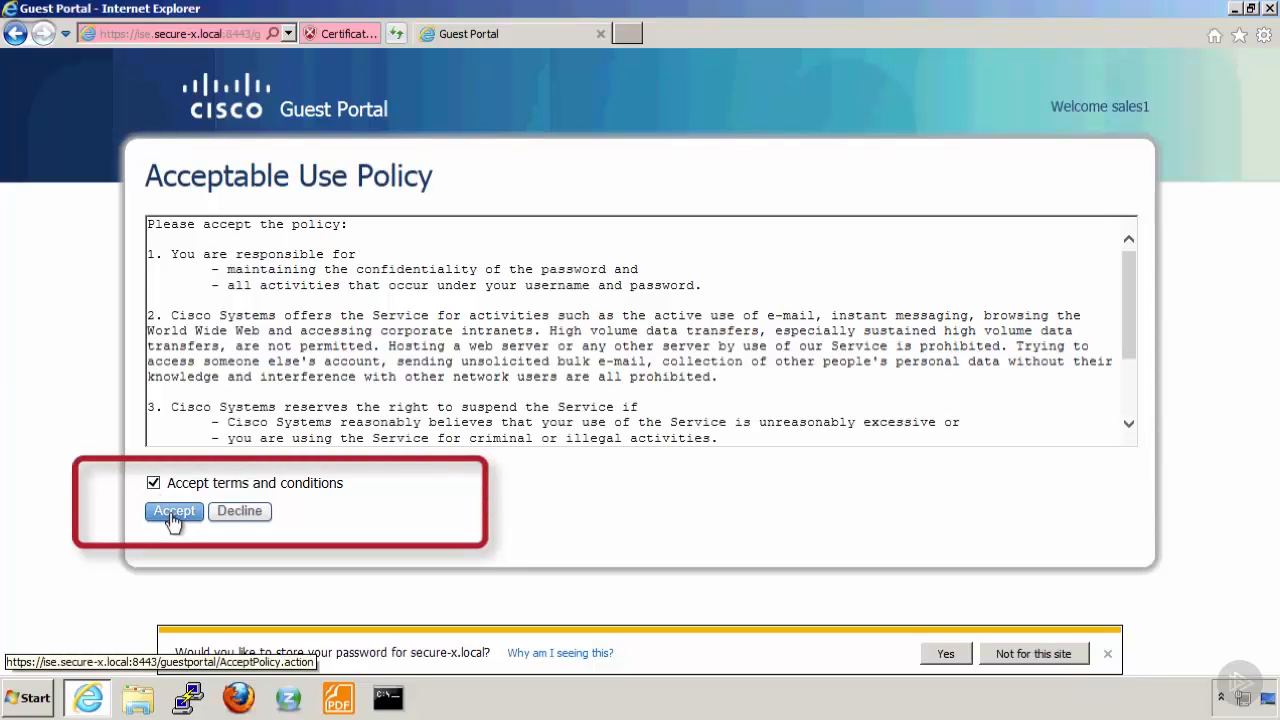
click(173, 512)
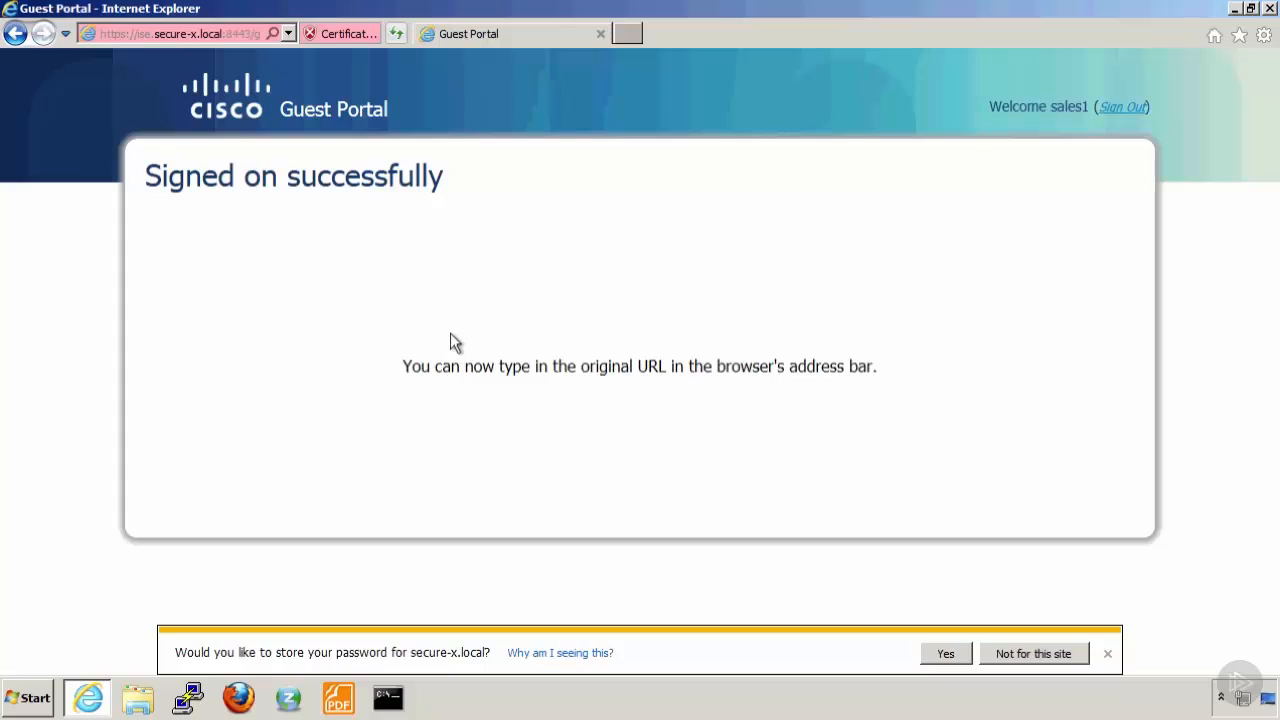
Browse to cisco.com again from the client PC and decline to store the password for secure-x.local.
click(166, 38)
text(c)
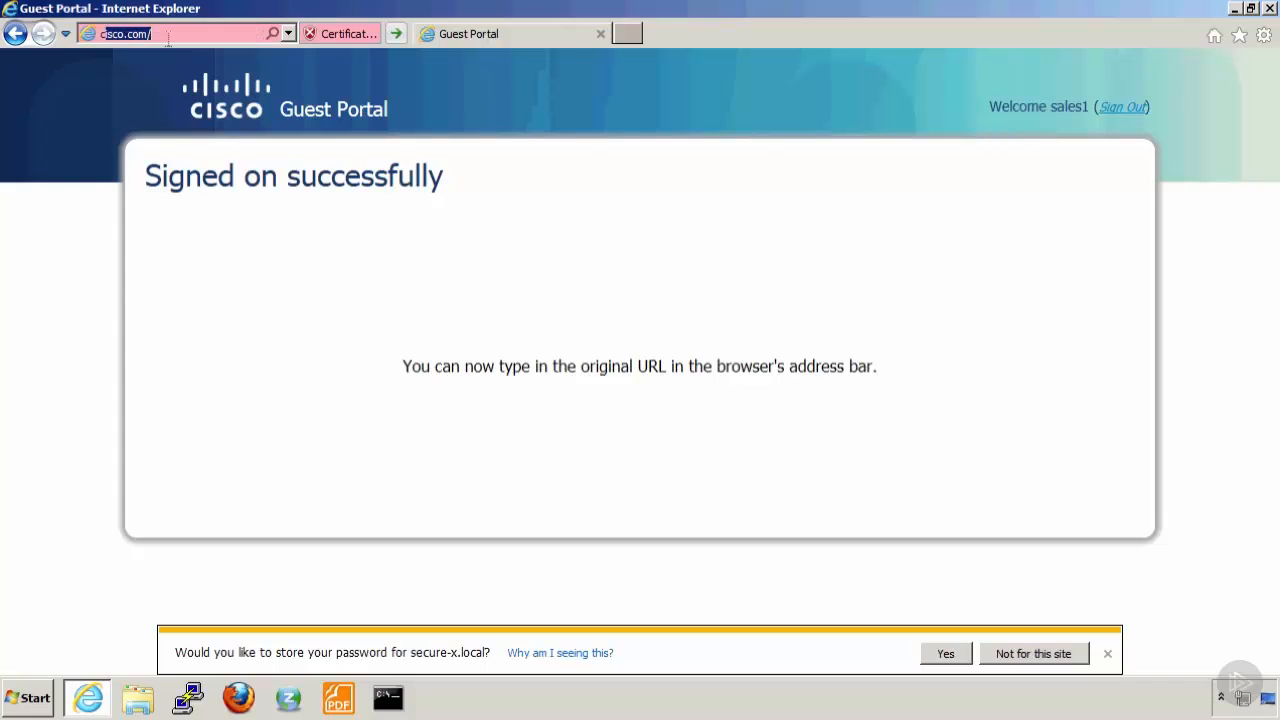
text(isco.com/)
key(Return)
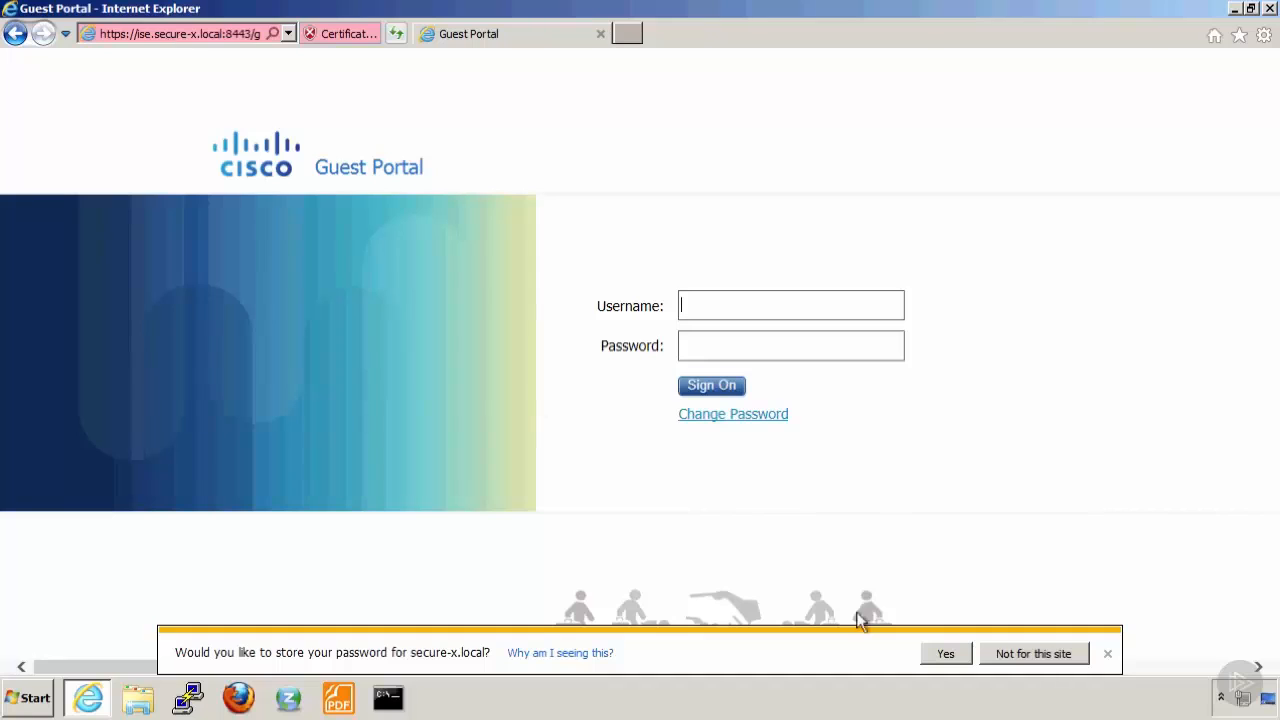
click(1040, 655)
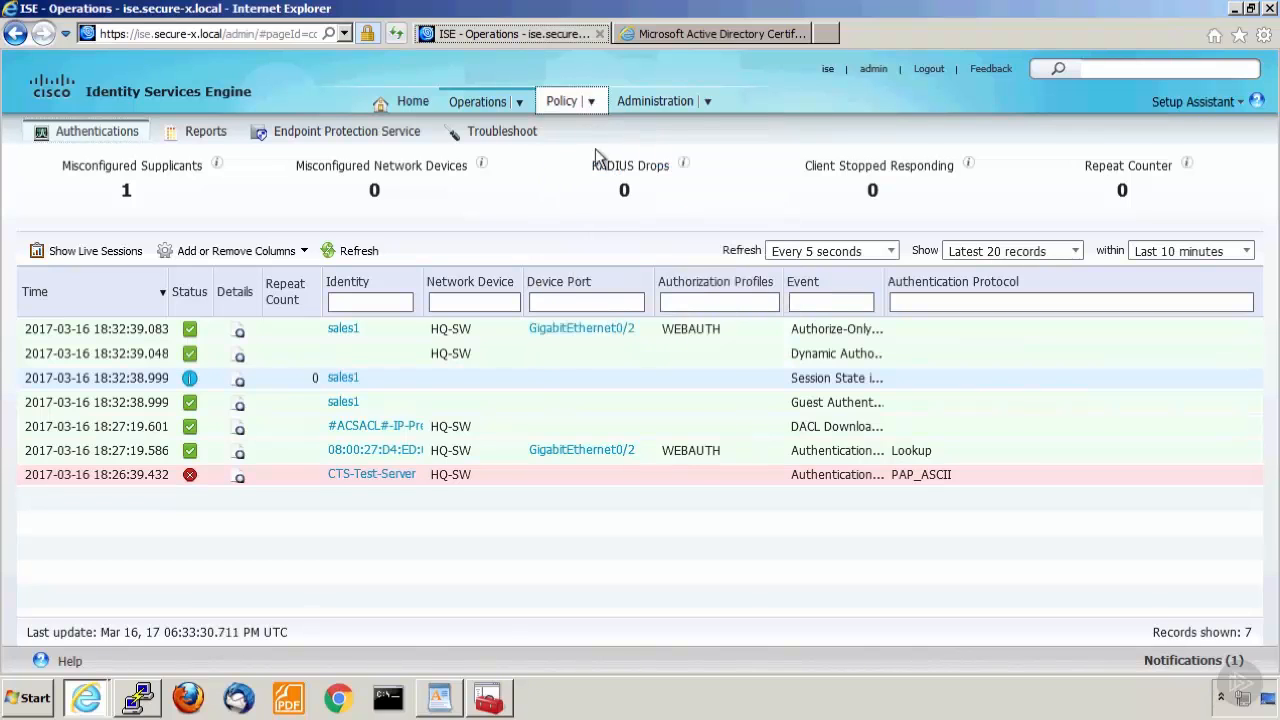
In the ISE authorization policy, insert a new rule below Corp Employee Access and name it Corp Employee Webauth.
mouse_move(592, 103)
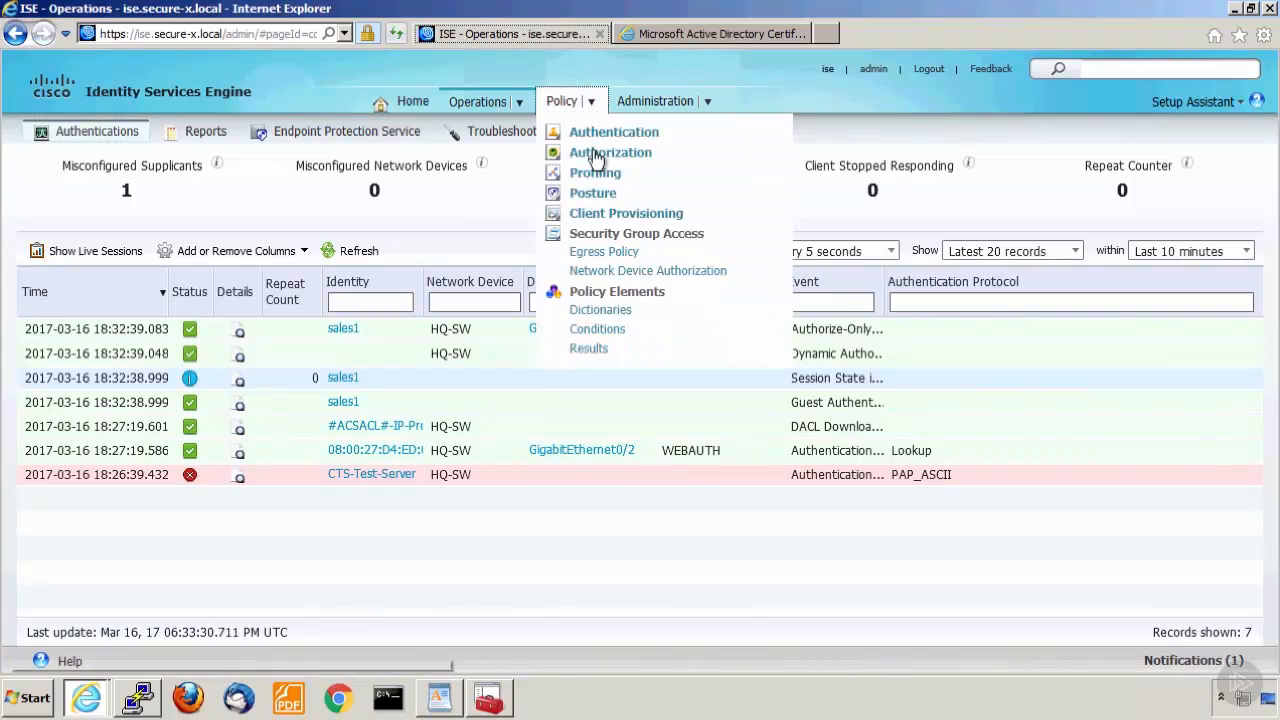
click(596, 156)
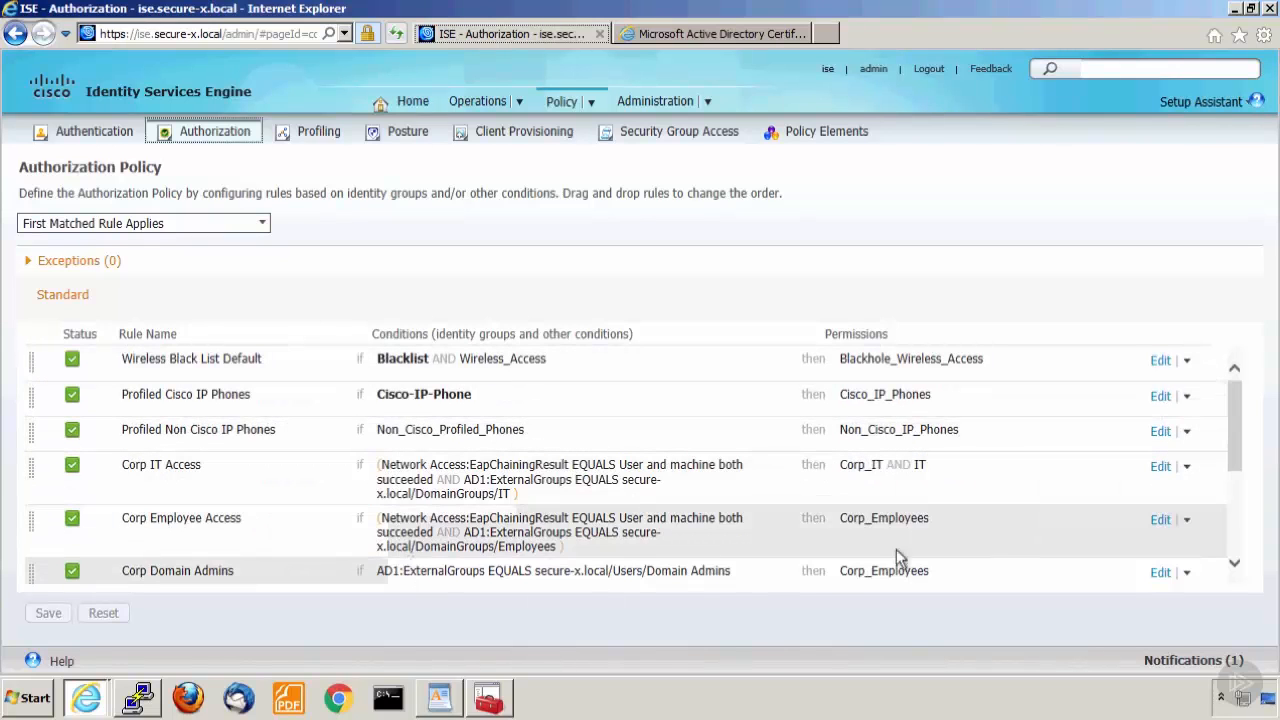
drag(1235, 469, 1240, 545)
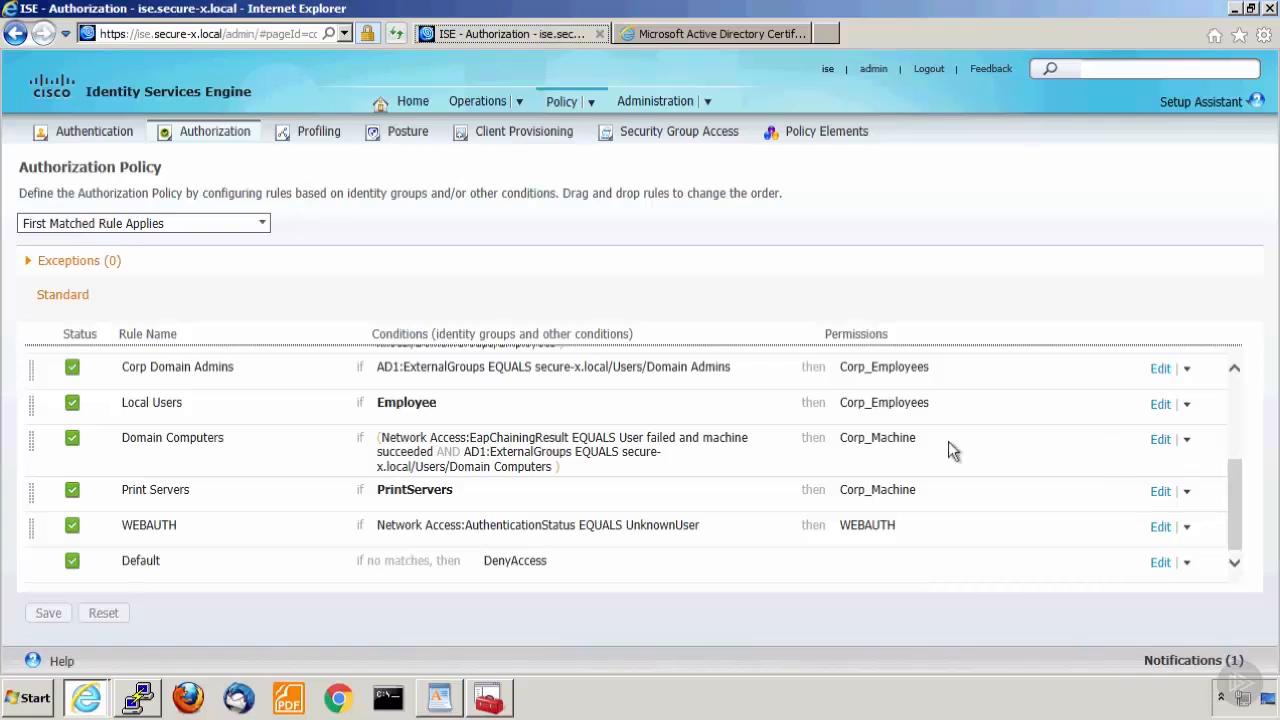
click(1234, 376)
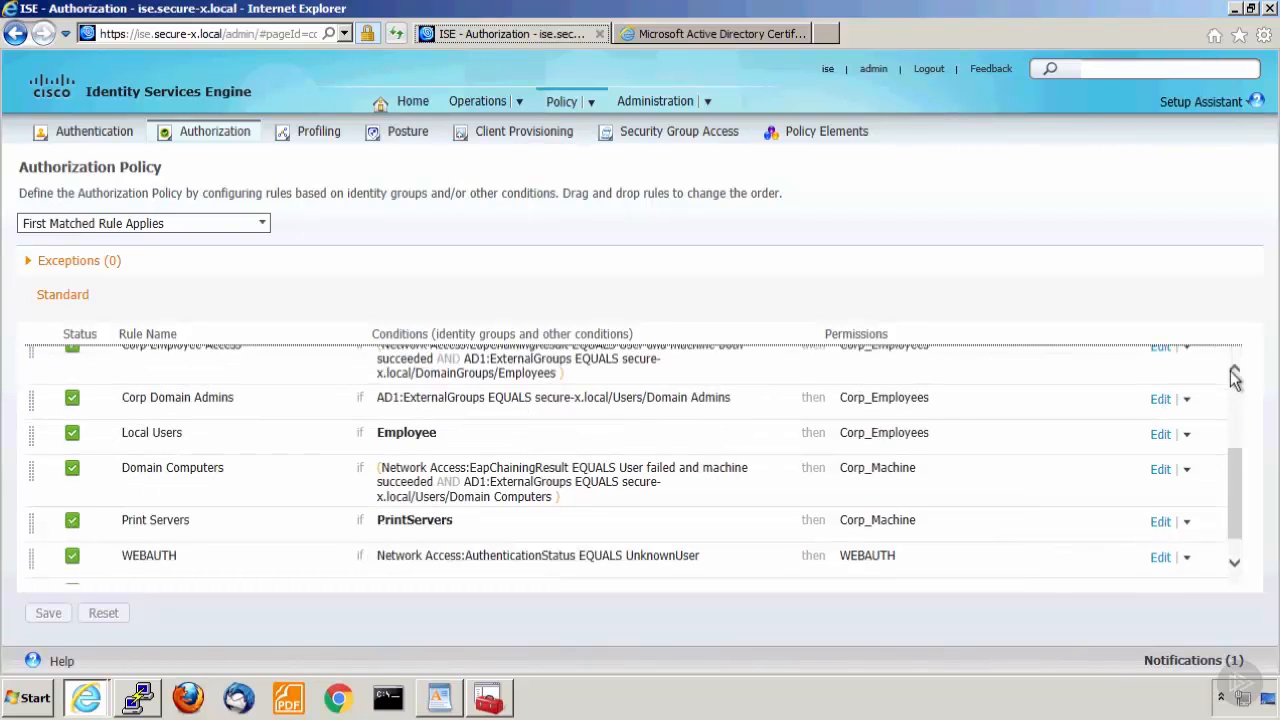
click(1232, 371)
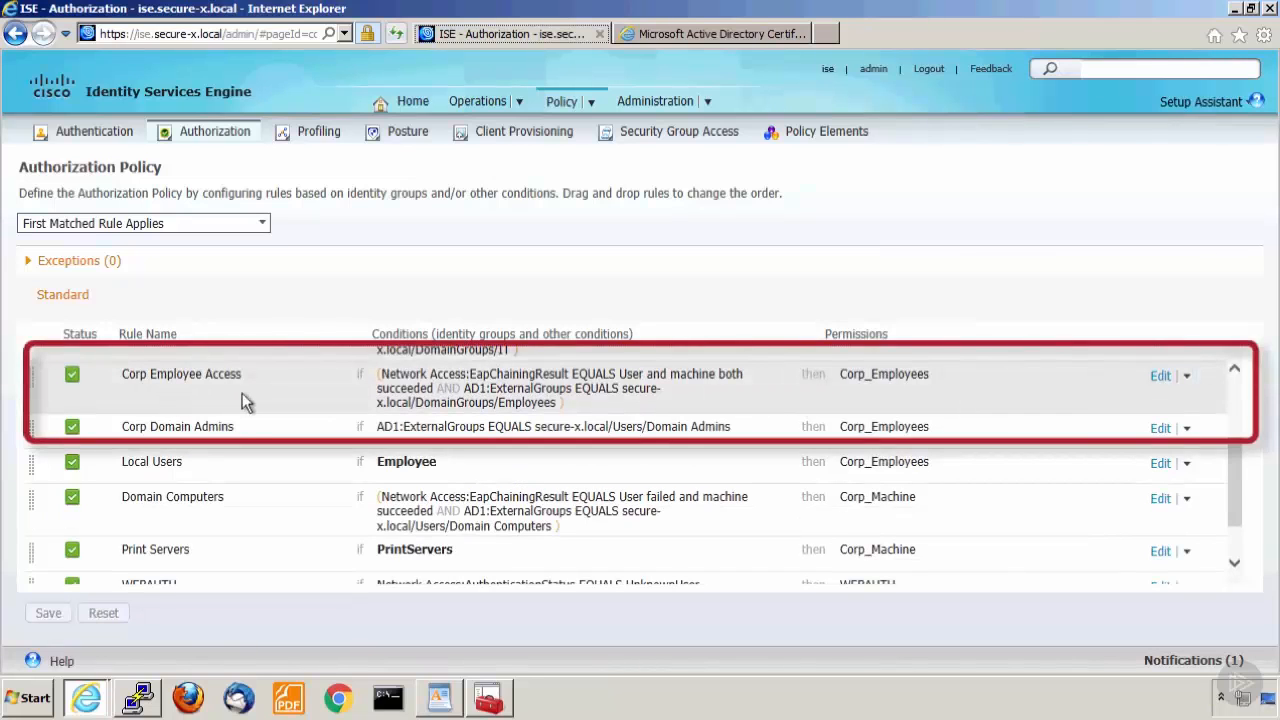
click(1187, 380)
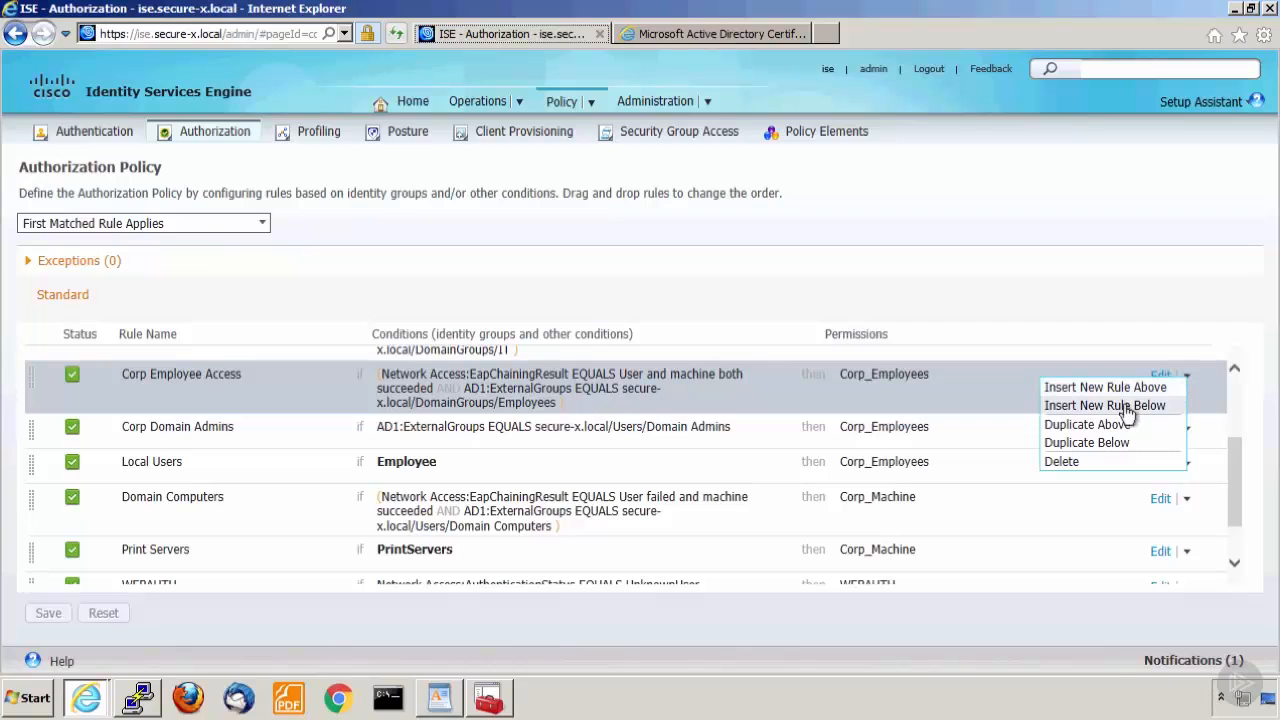
click(1120, 406)
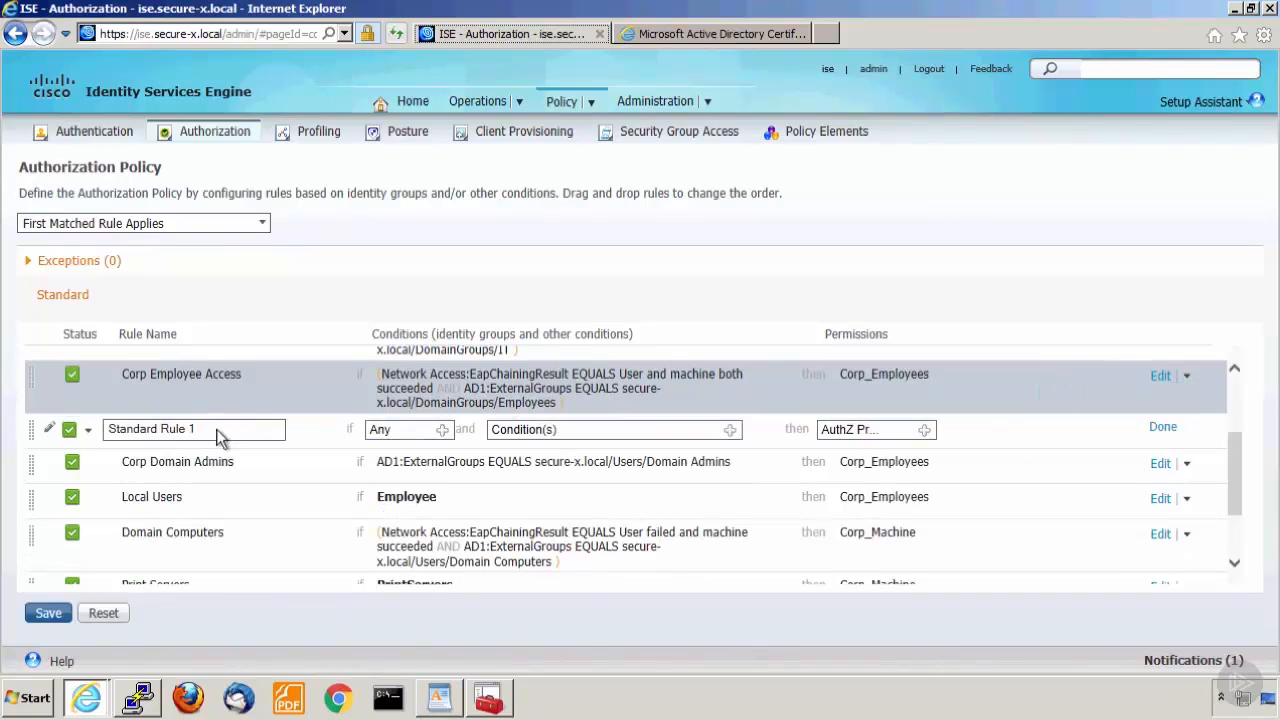
click(276, 430)
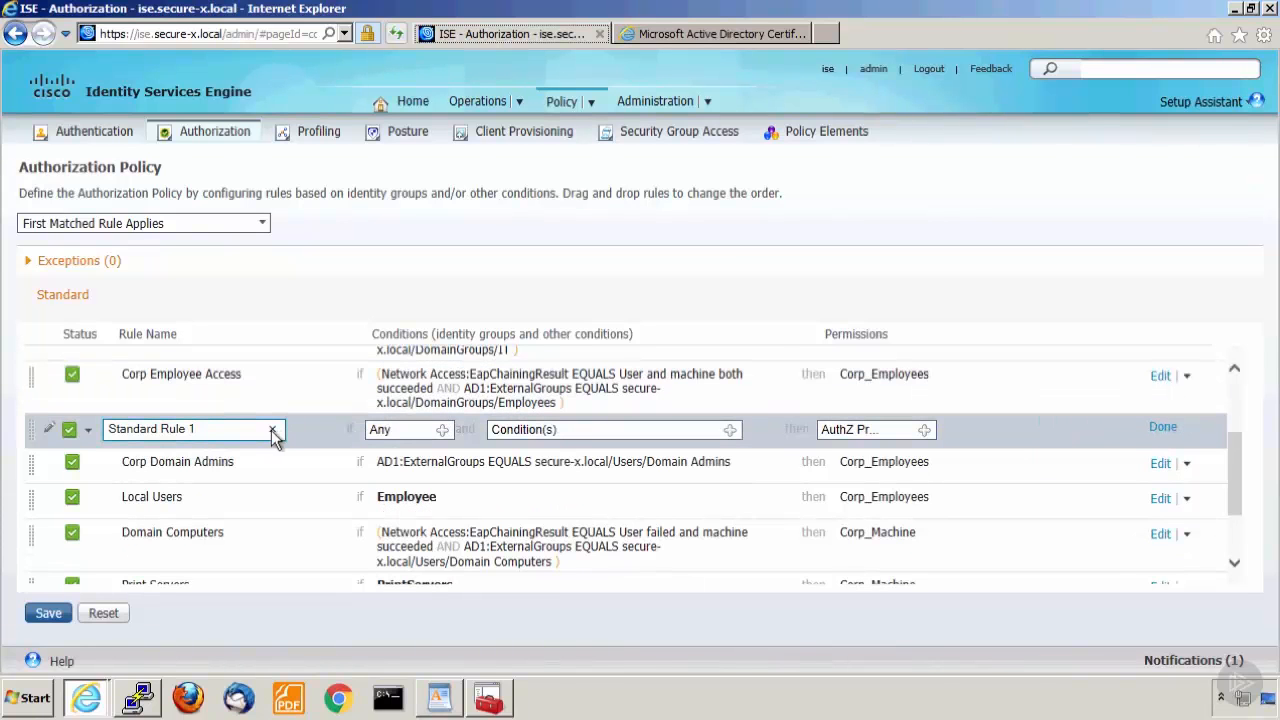
click(273, 431)
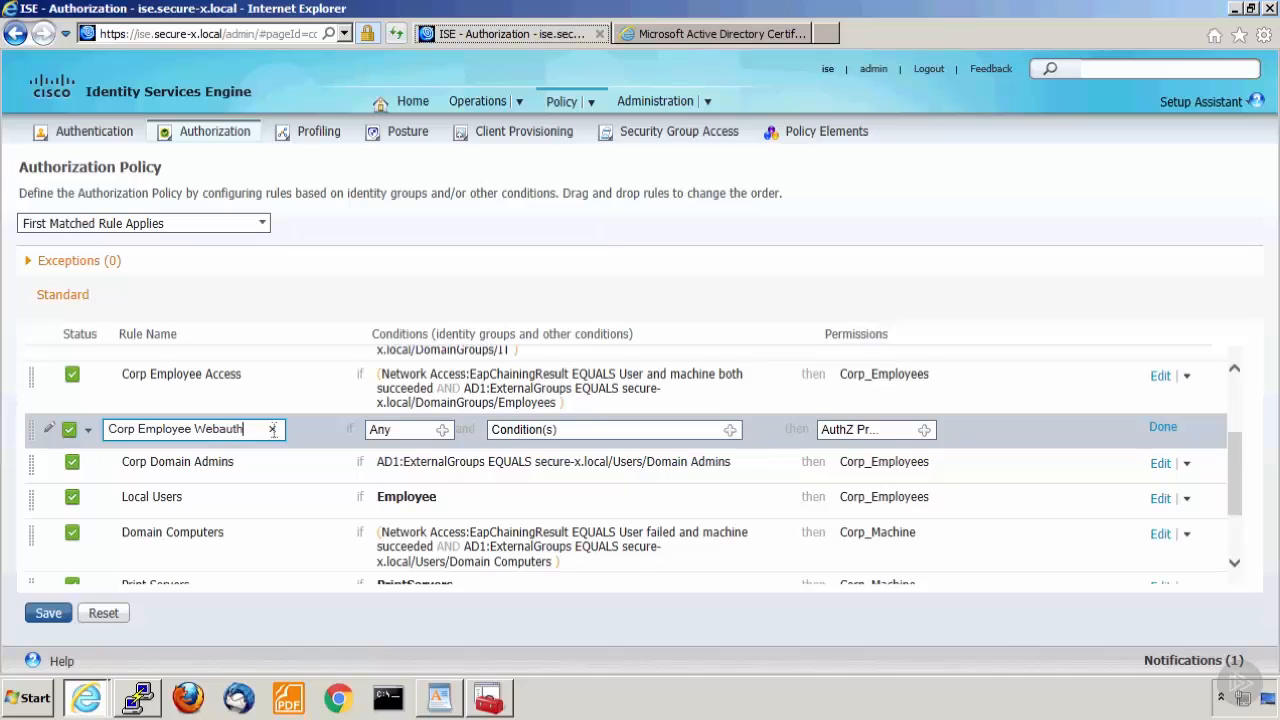
Create a new condition for the Corp Employee Webauth rule requiring AD1:ExternalGroups to equal a secure-x.local domain group.
click(731, 431)
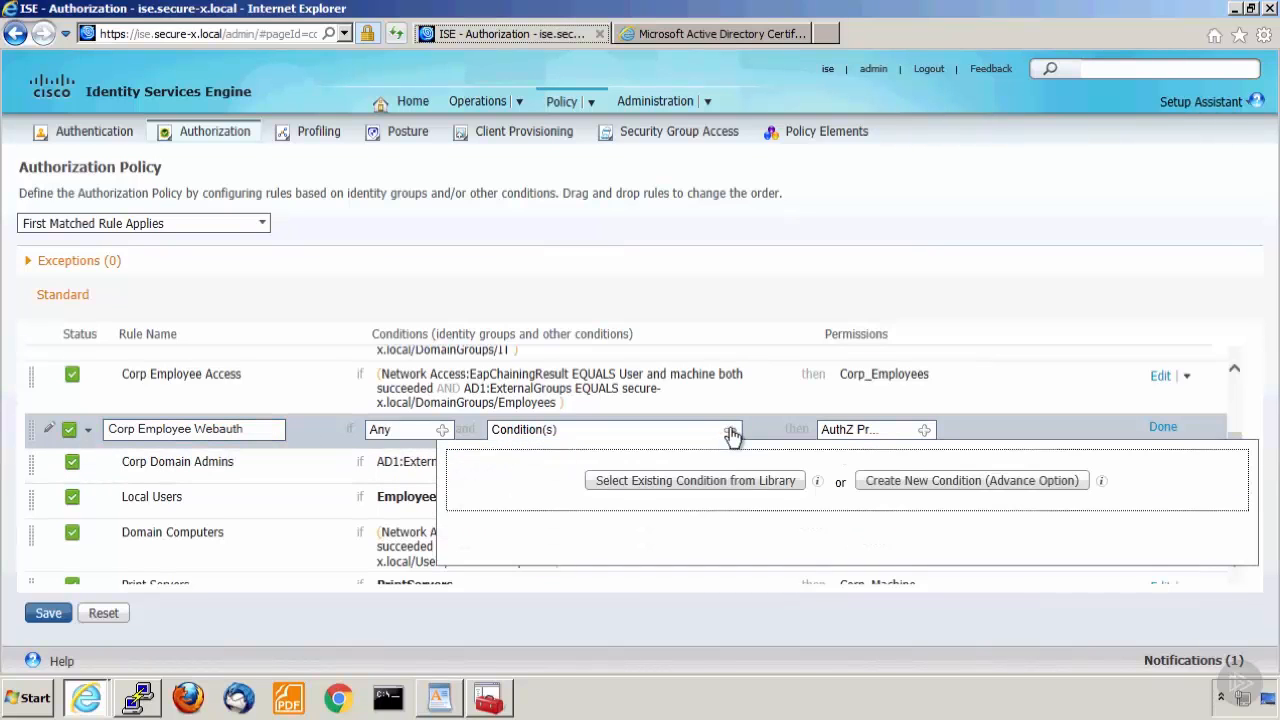
click(914, 484)
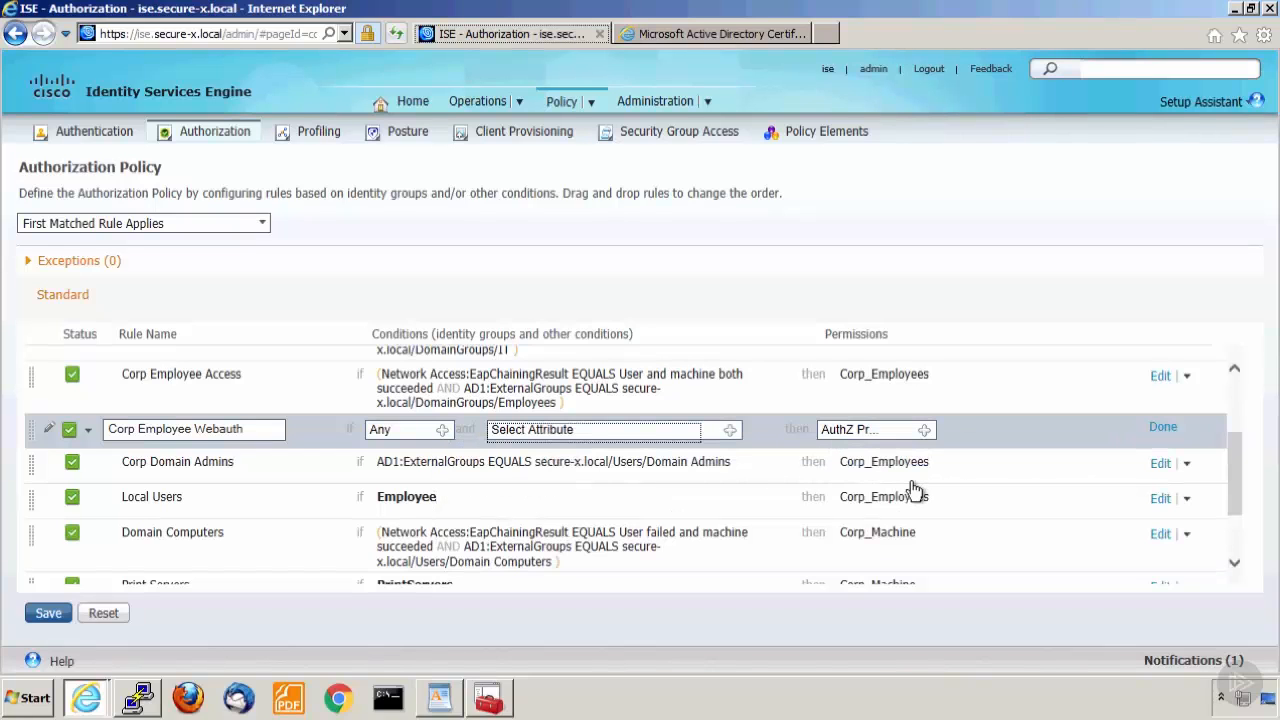
click(730, 431)
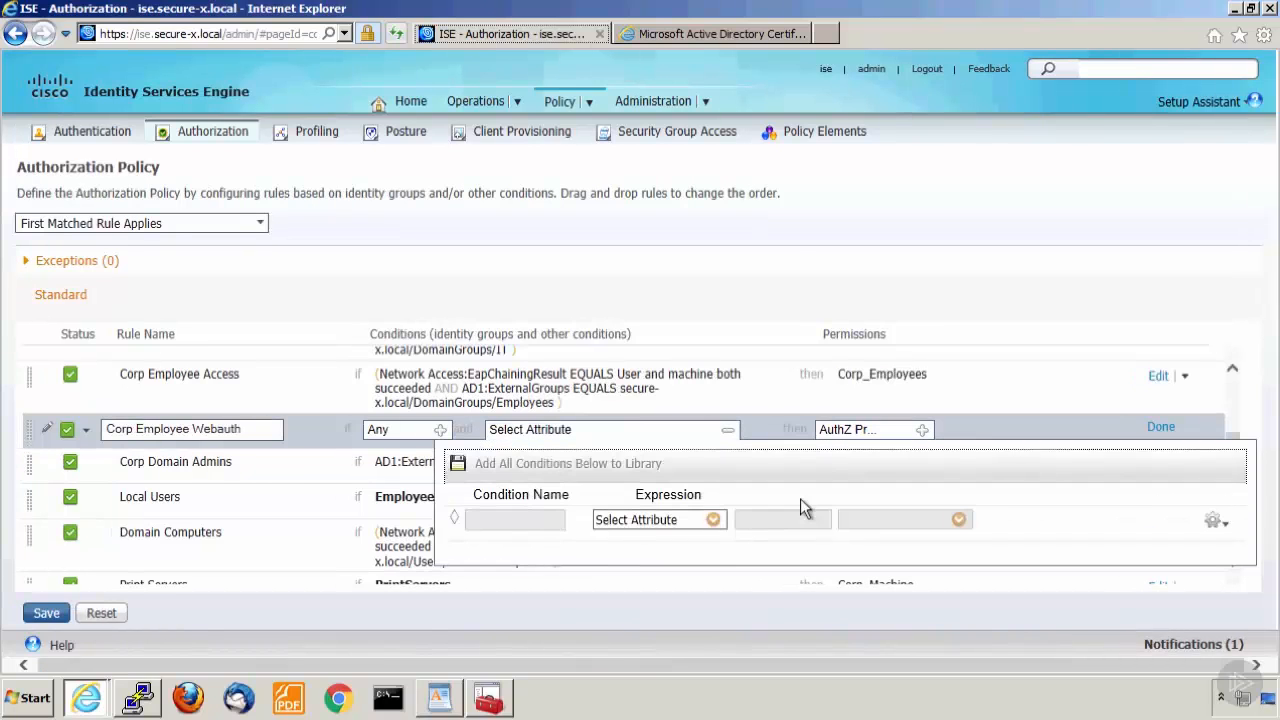
click(713, 521)
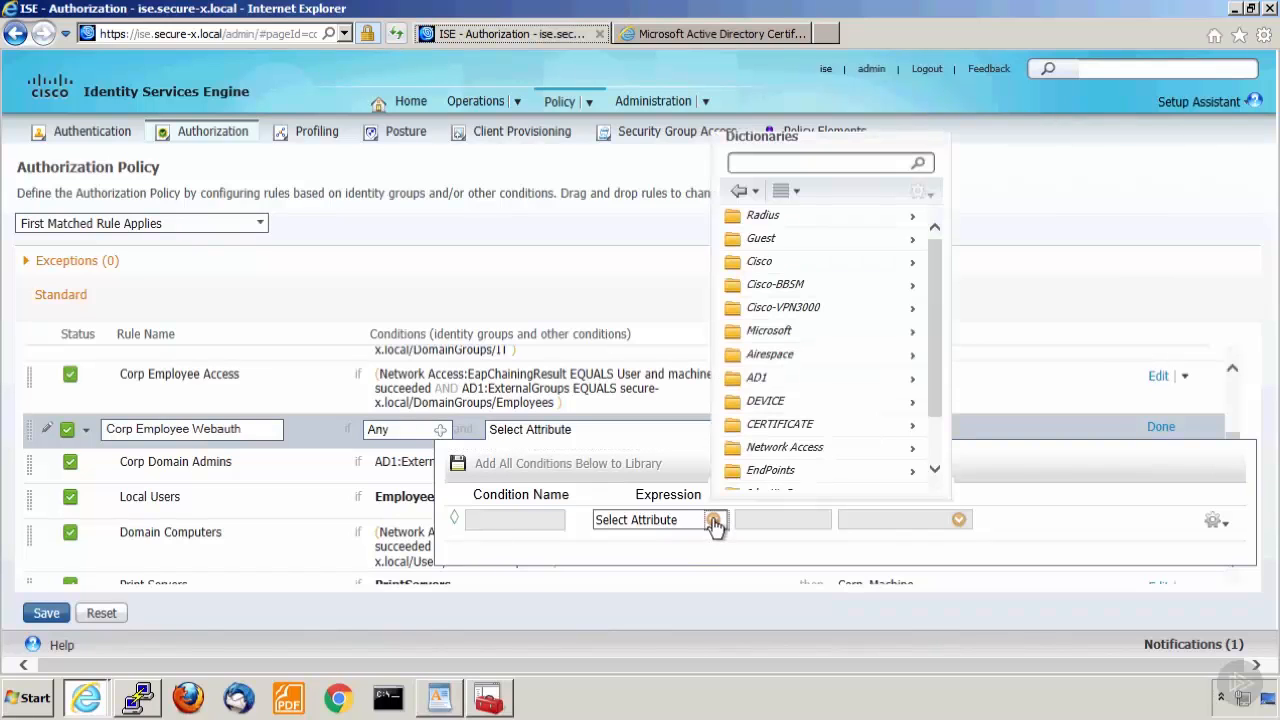
click(912, 388)
click(856, 240)
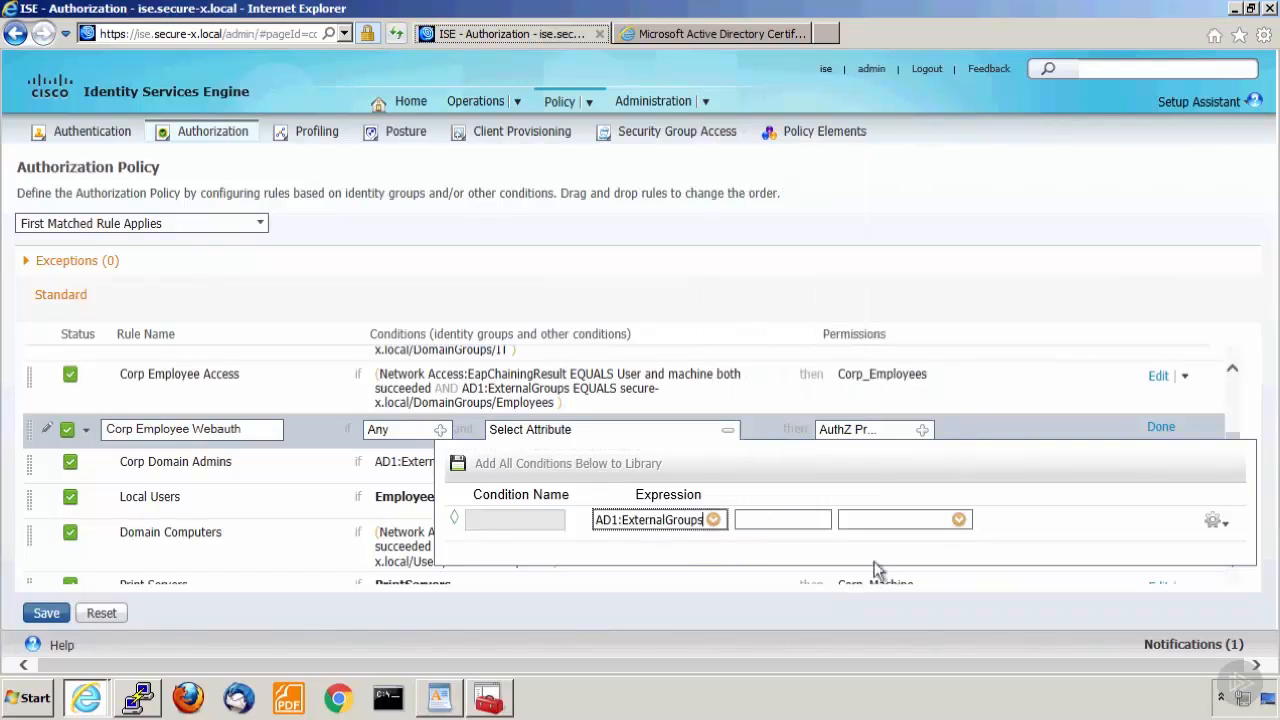
click(948, 519)
click(1075, 239)
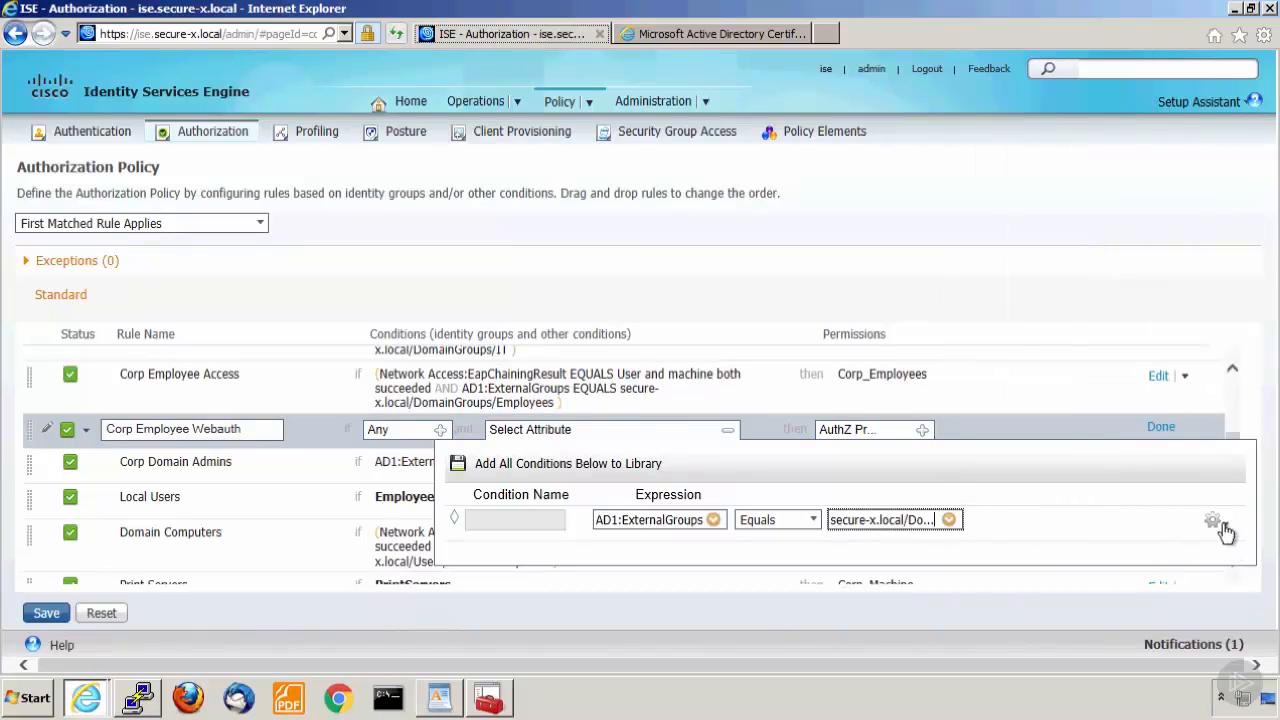
Add a second AND condition to the rule requiring the Network Access UseCase attribute to equal Guest Flow.
click(1224, 528)
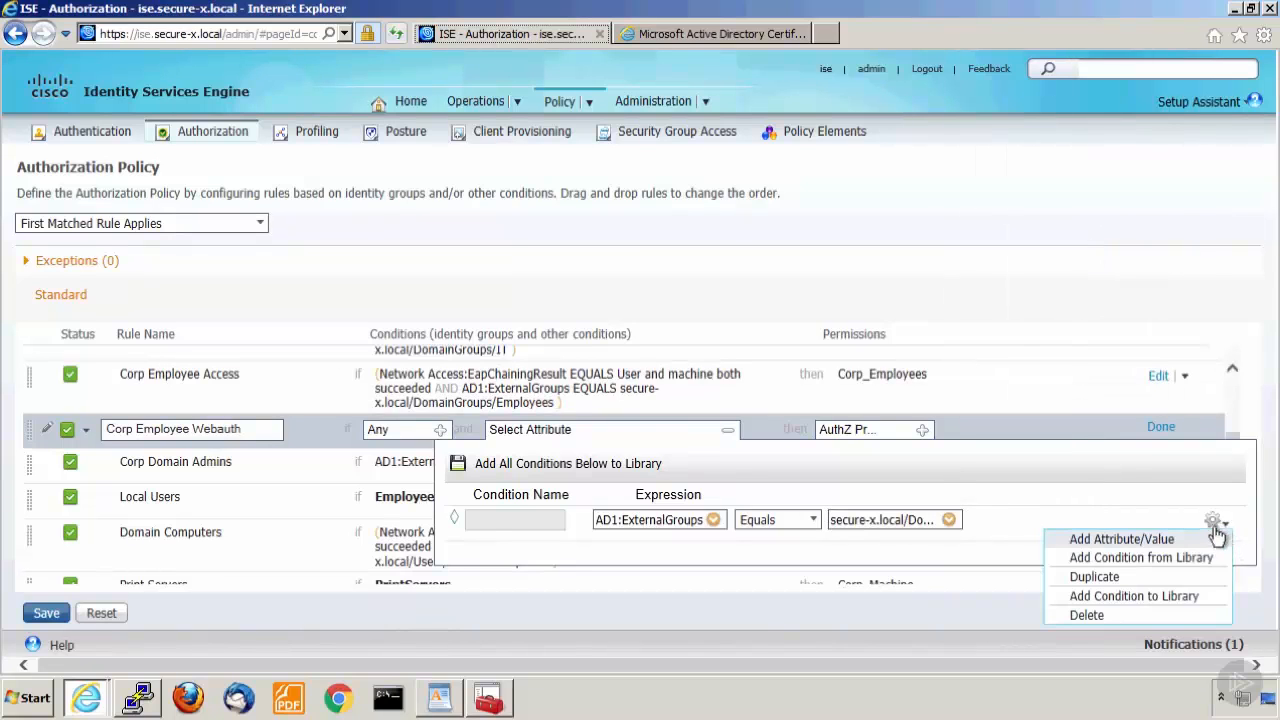
click(1147, 542)
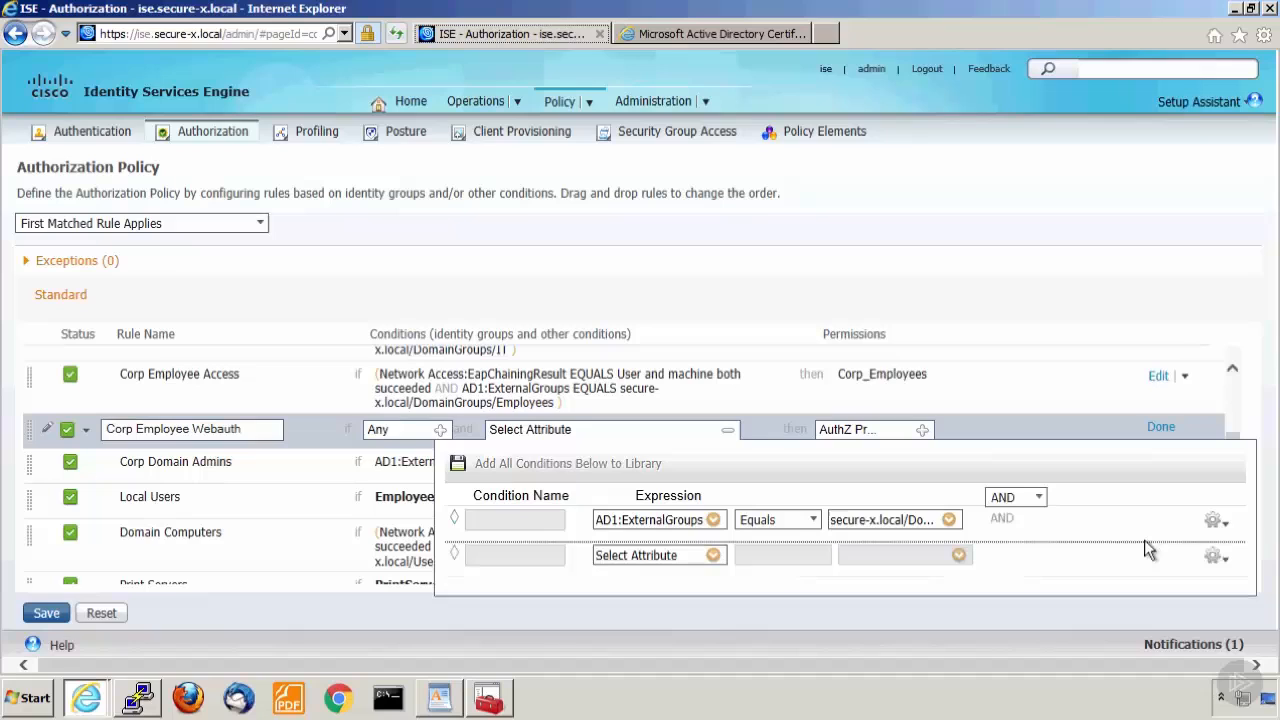
click(713, 556)
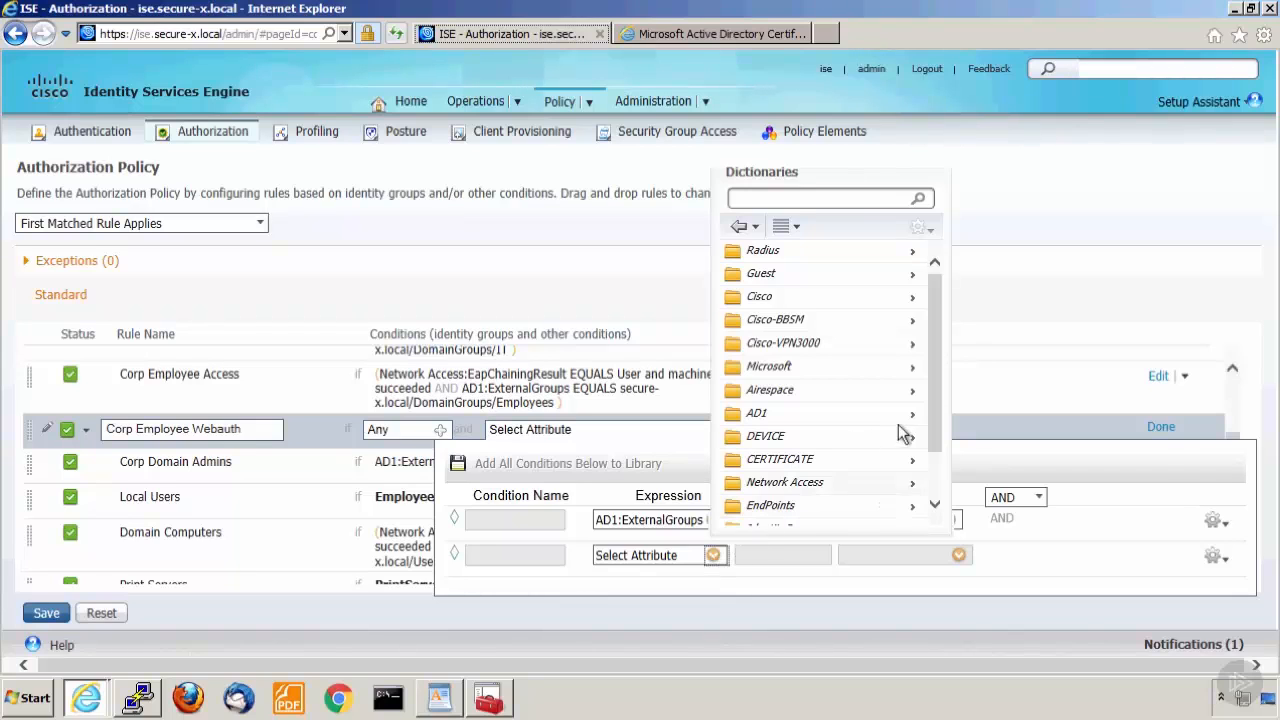
click(912, 487)
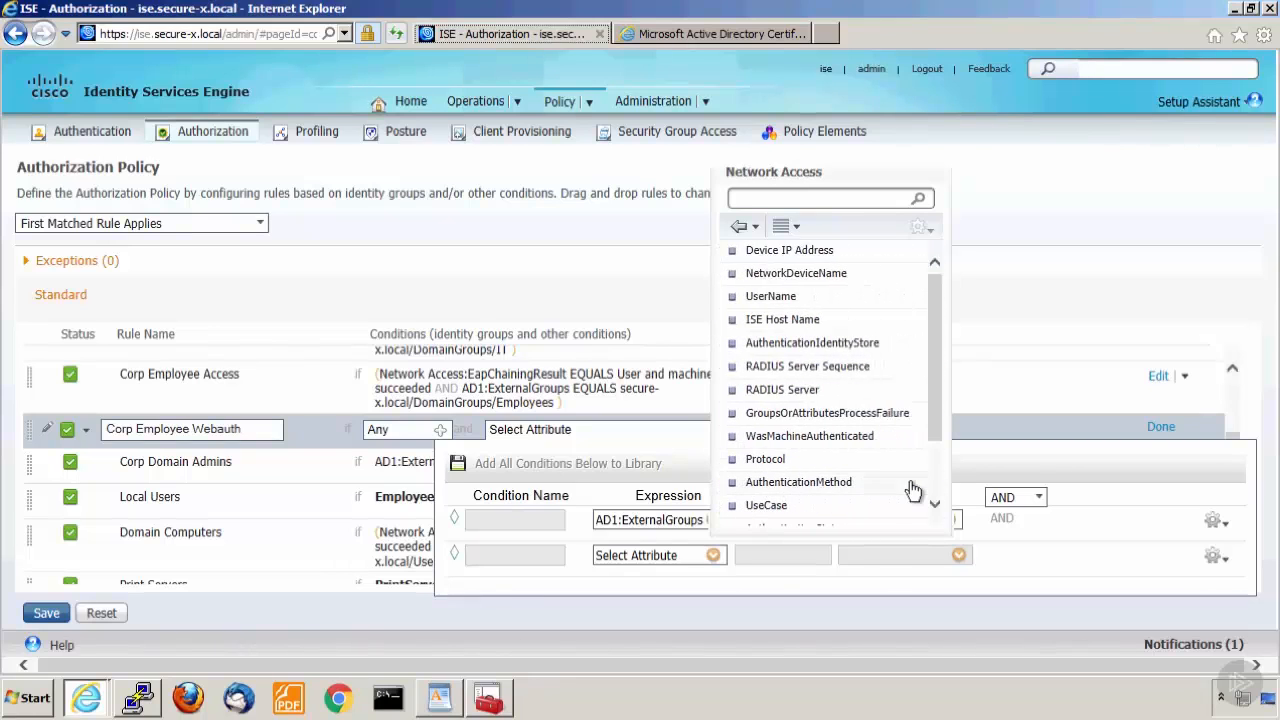
click(776, 507)
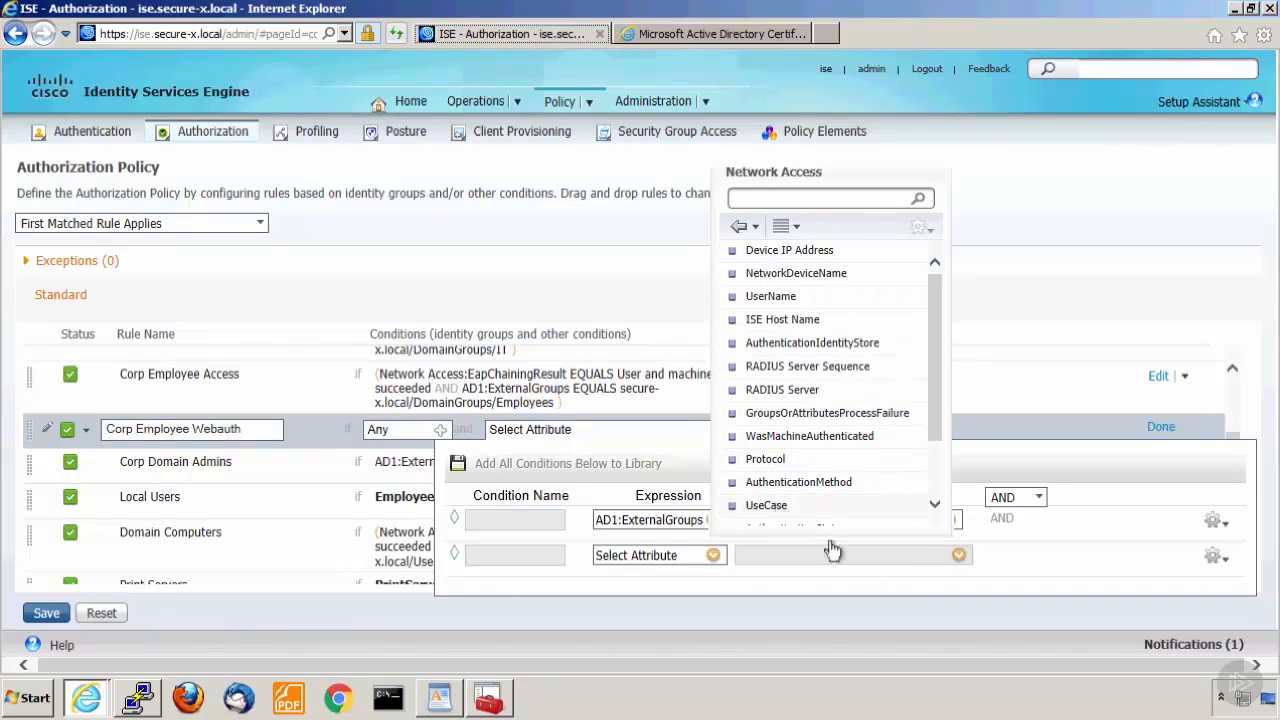
click(949, 556)
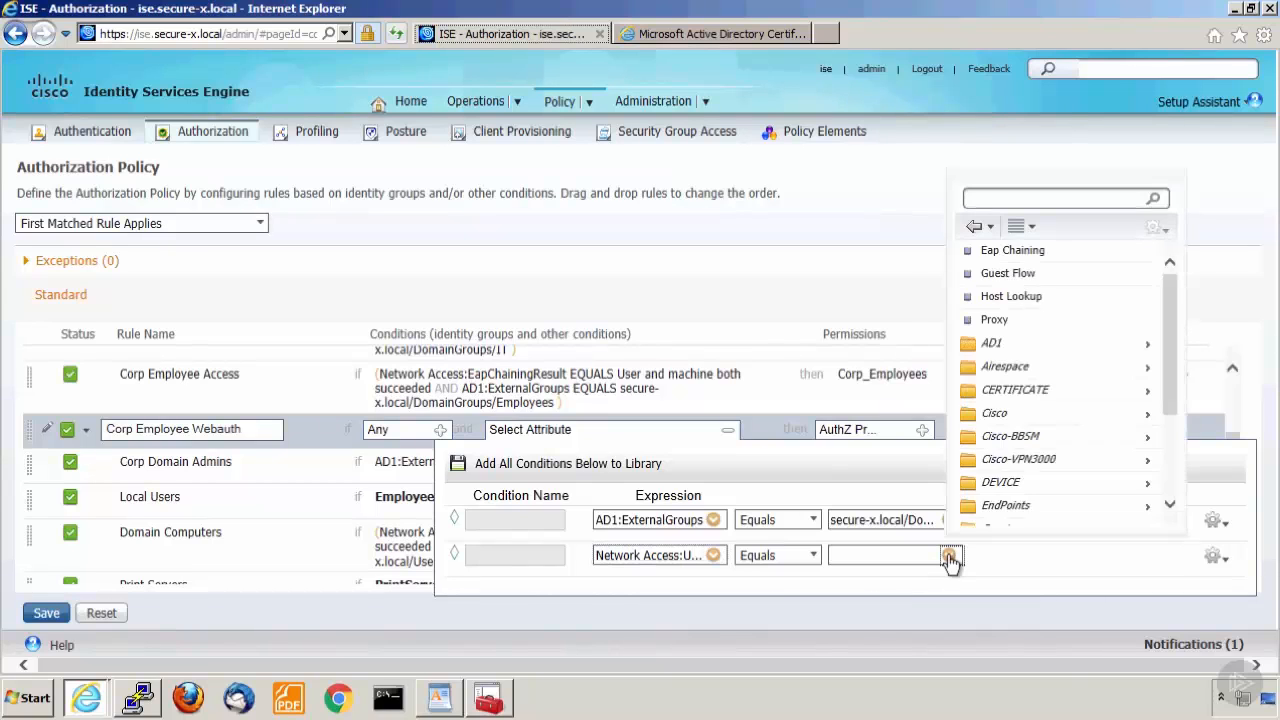
click(949, 556)
click(949, 556)
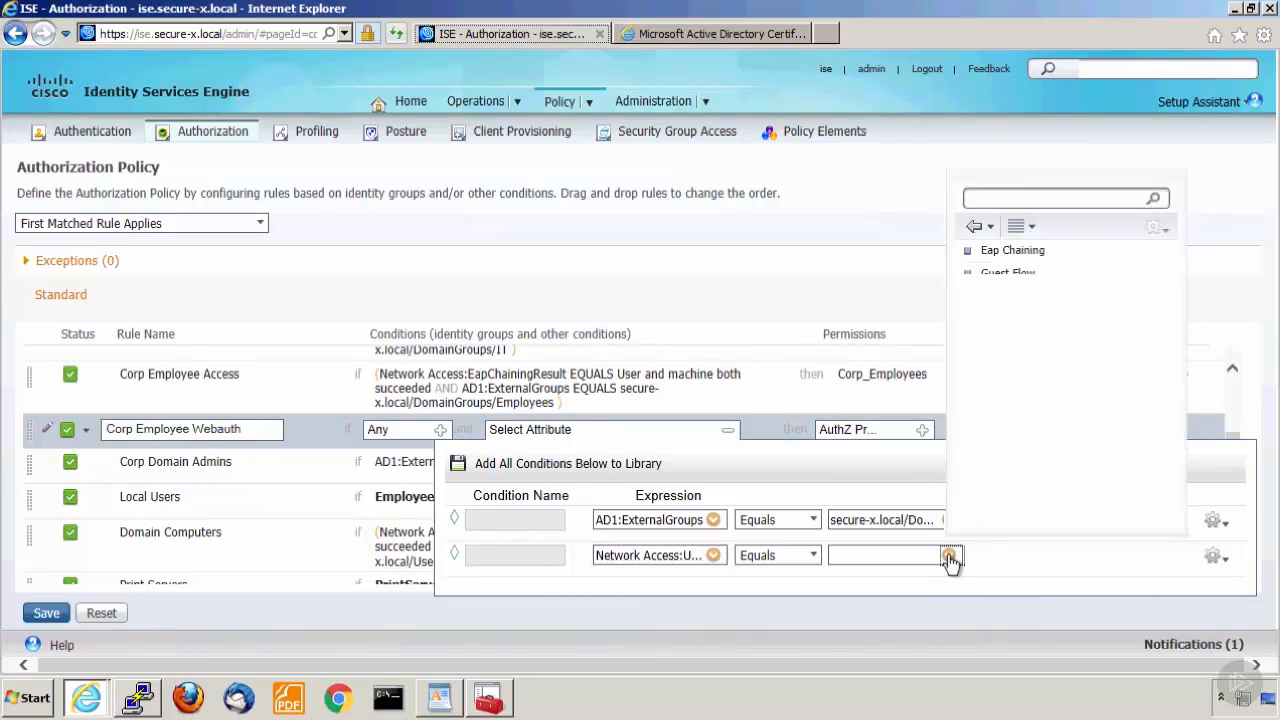
click(1008, 274)
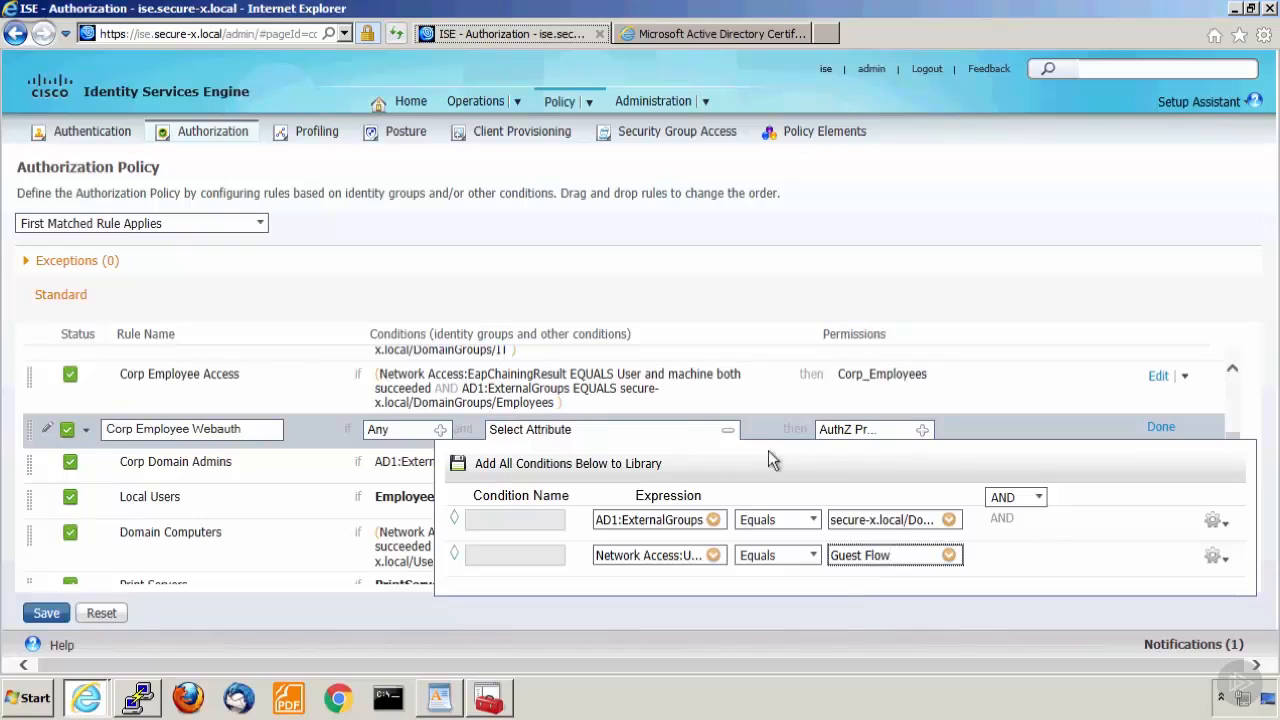
Assign the standard authorization profile Corp_Employees as the permission of the Corp Employee Webauth rule.
click(922, 431)
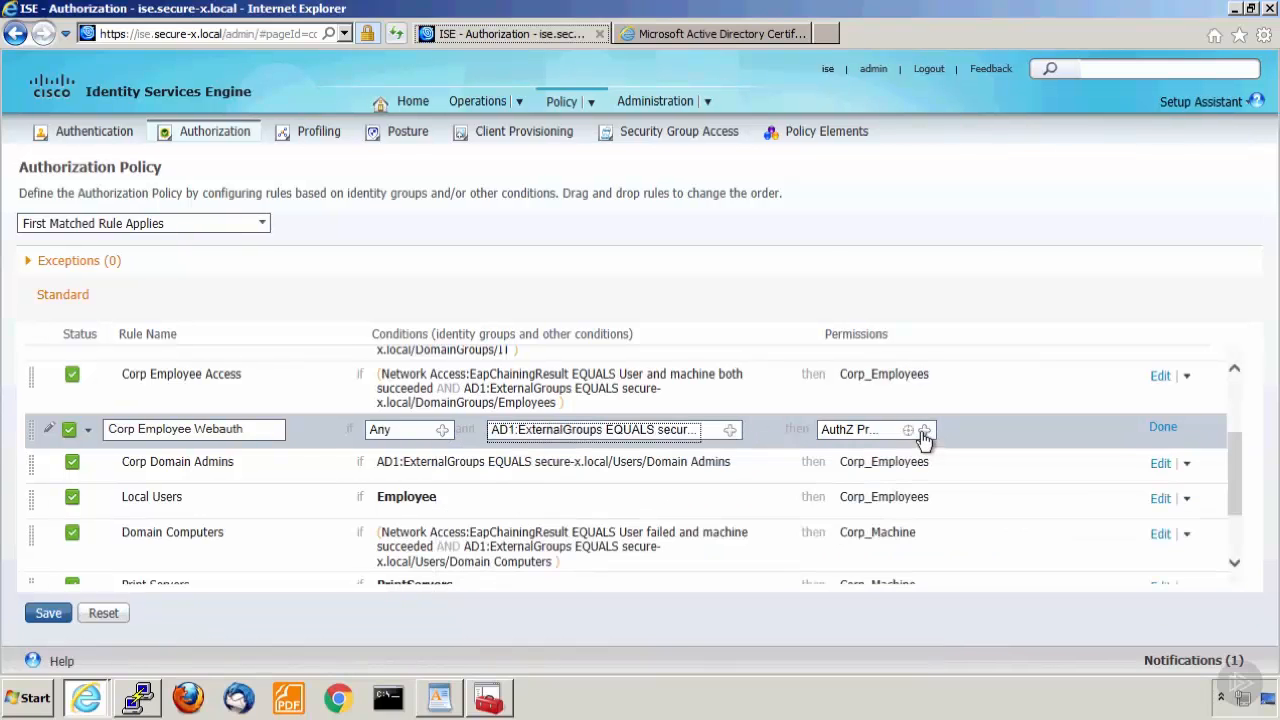
click(923, 431)
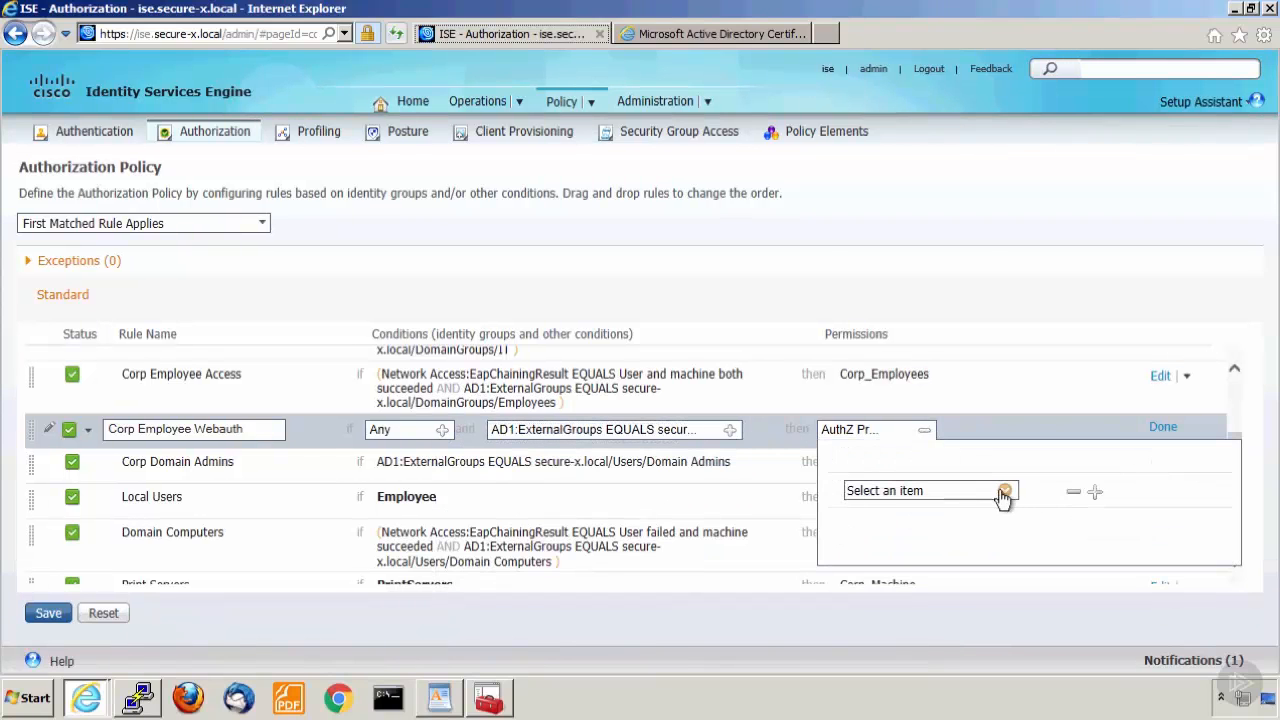
click(1003, 491)
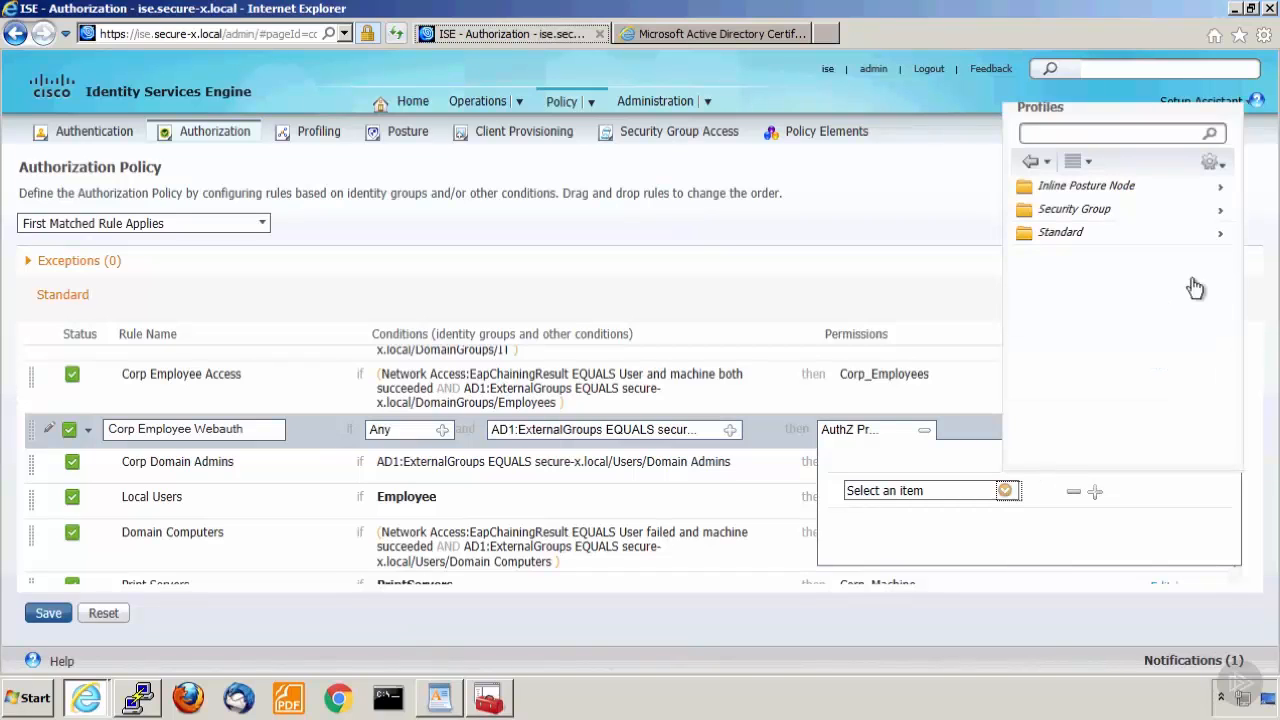
click(1218, 240)
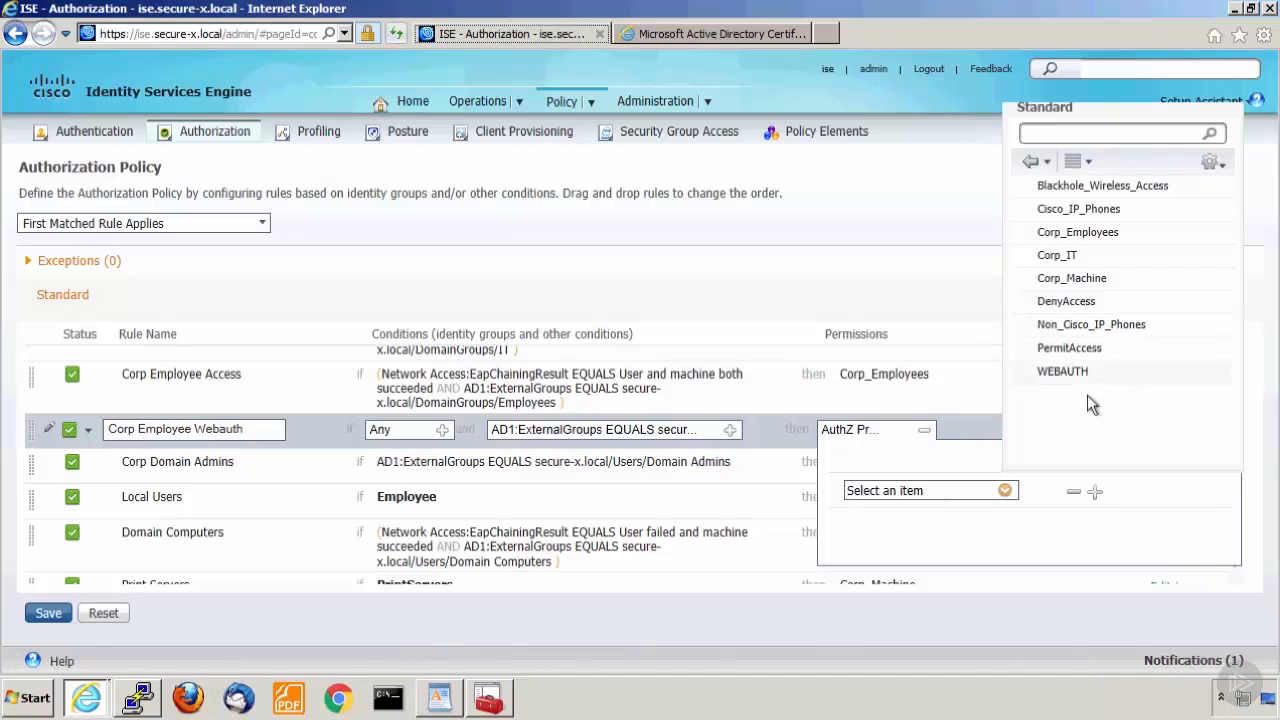
click(1088, 233)
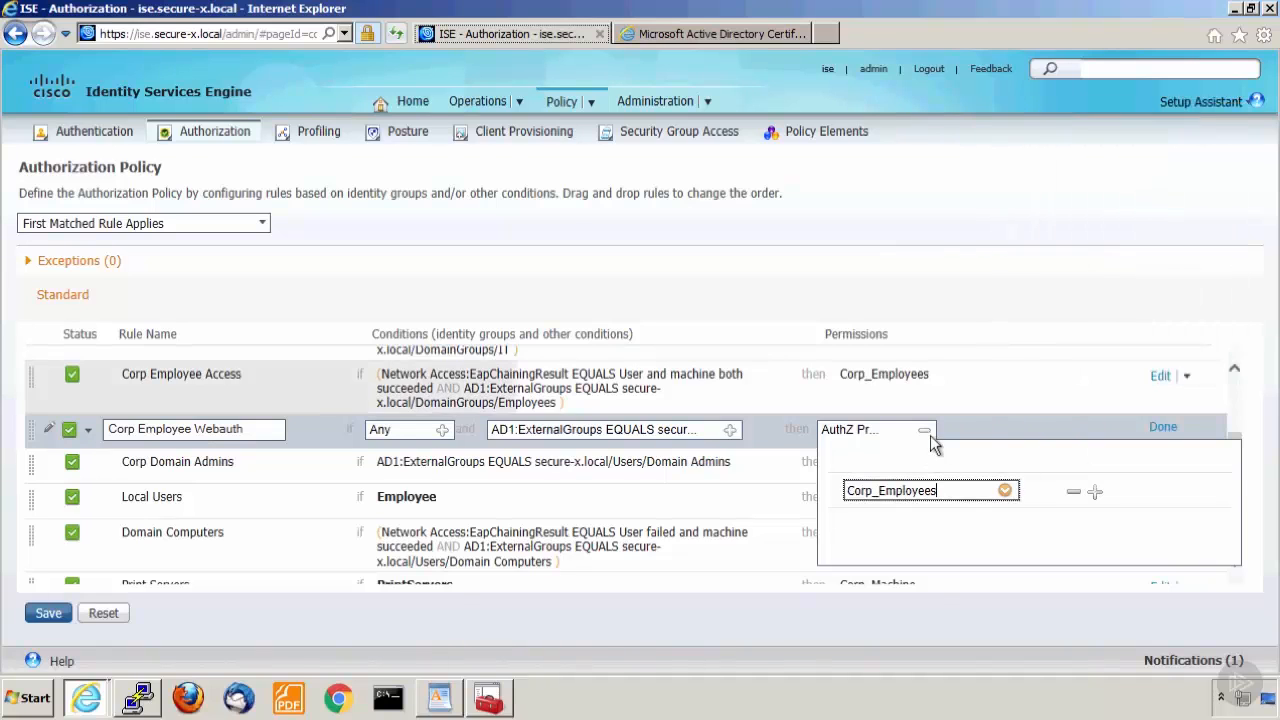
Finish and save the Corp Employee Webauth rule in the authorization policy, and open the live Authentications log.
click(1162, 429)
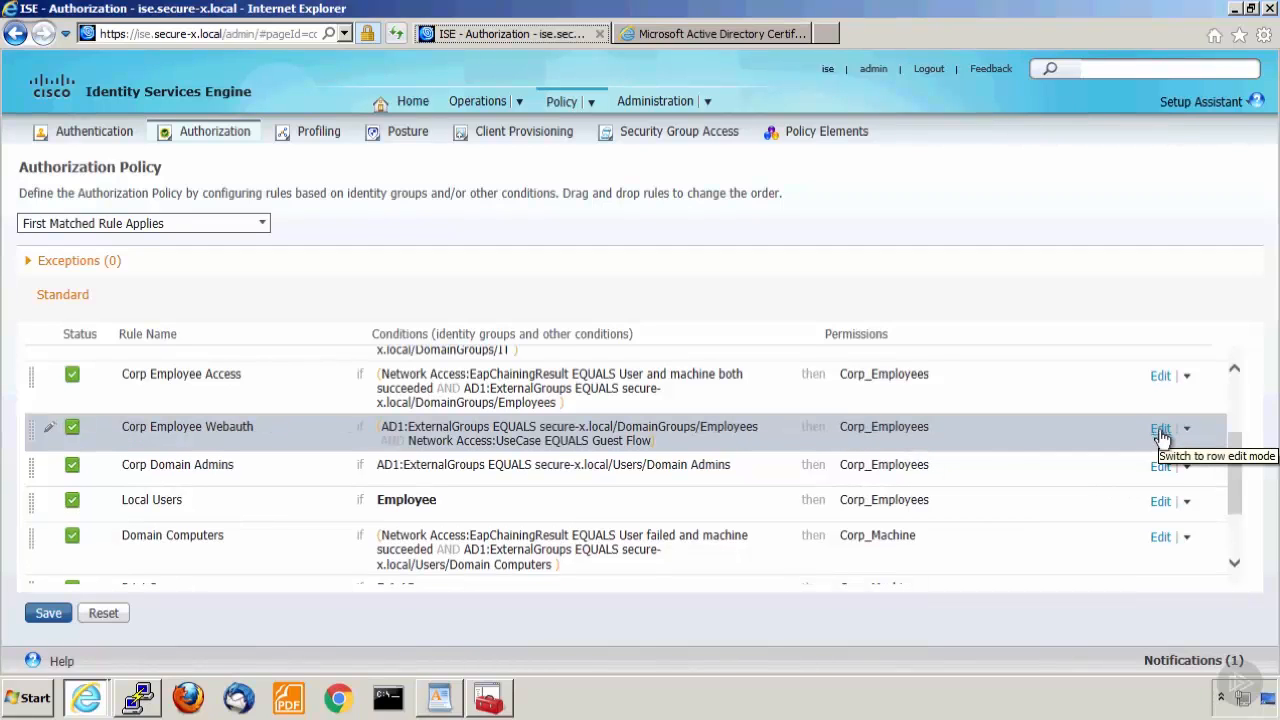
click(48, 614)
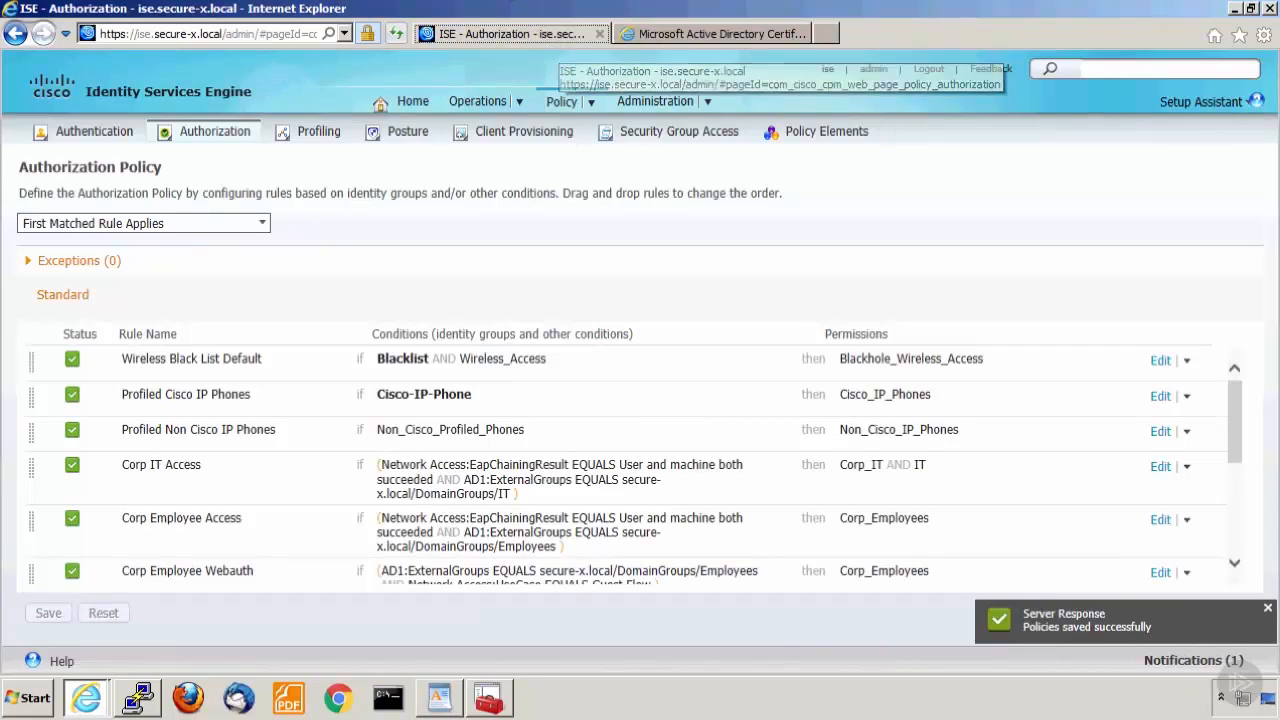
mouse_move(515, 110)
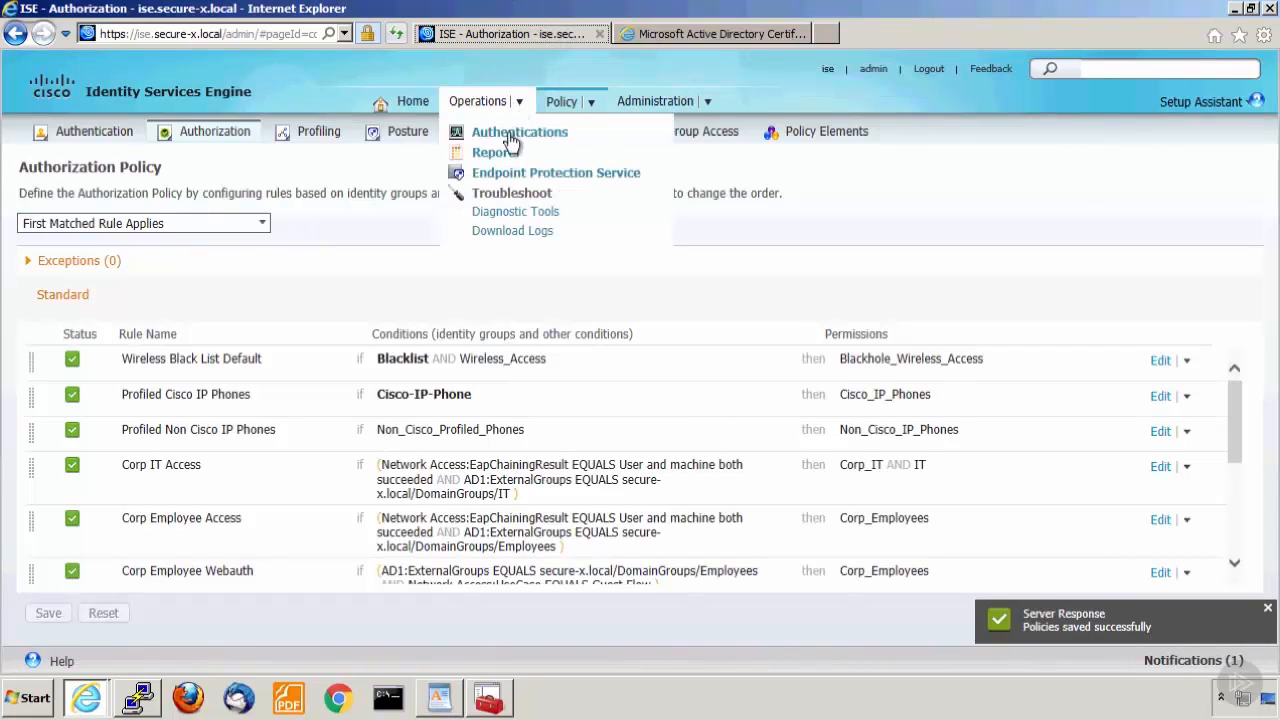
click(512, 136)
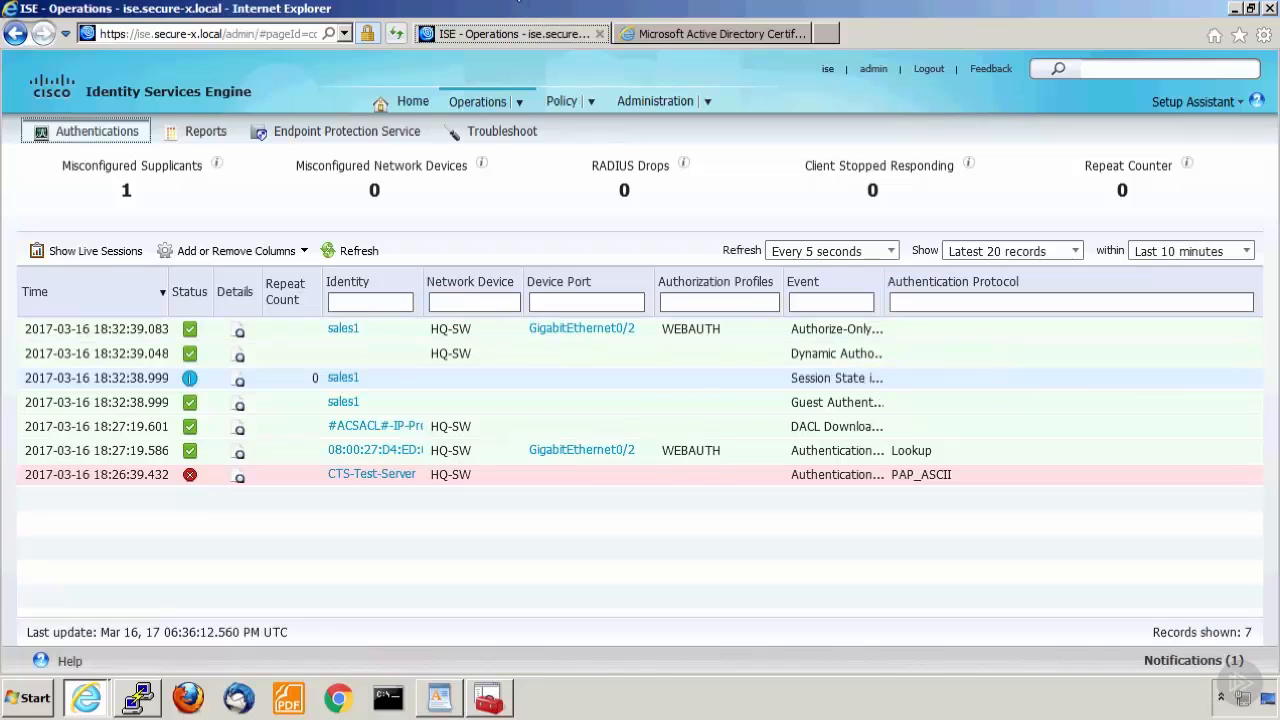
Switch to the client PC and browse to cisco.com in a fresh Internet Explorer session, continuing past the certificate warning.
click(519, 1)
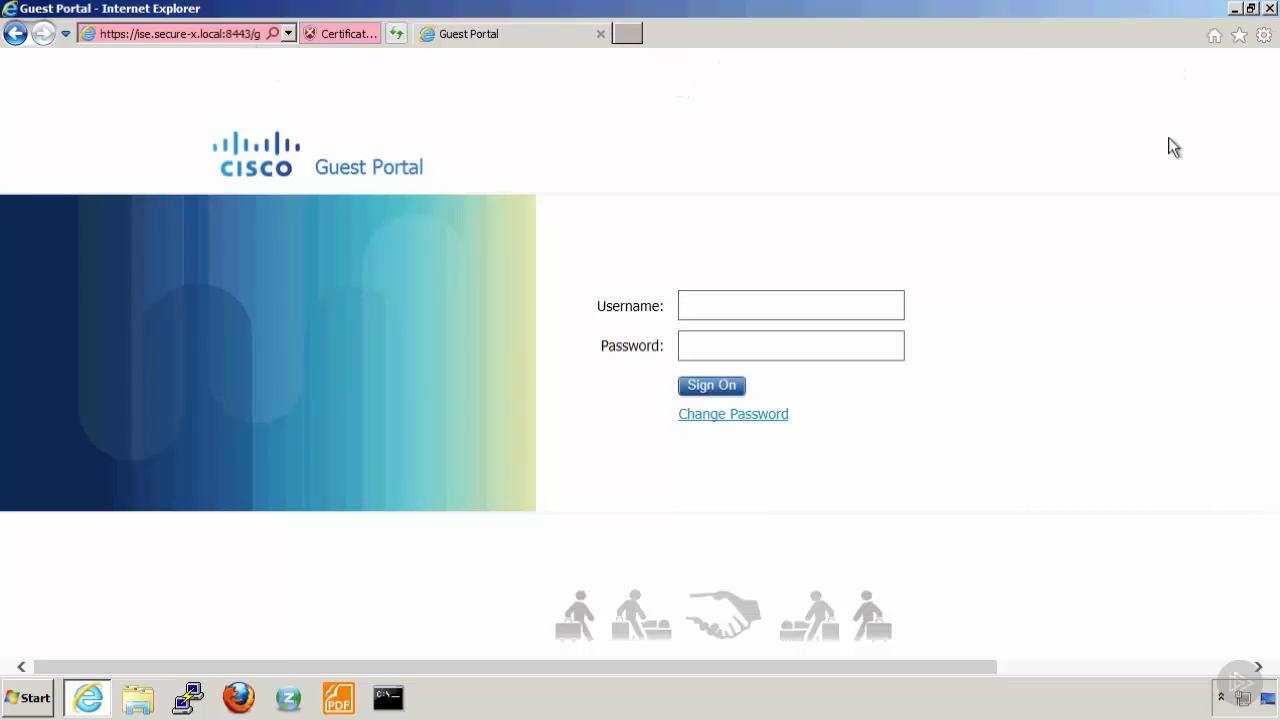
click(1268, 9)
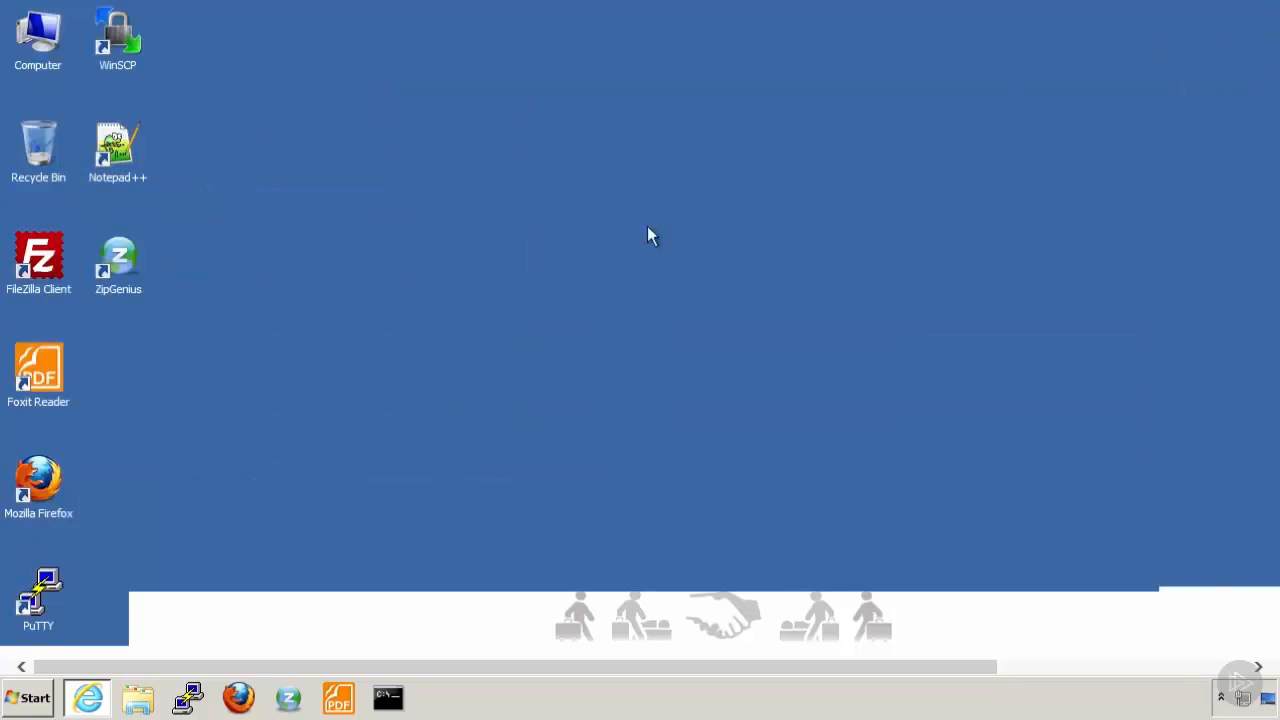
click(88, 697)
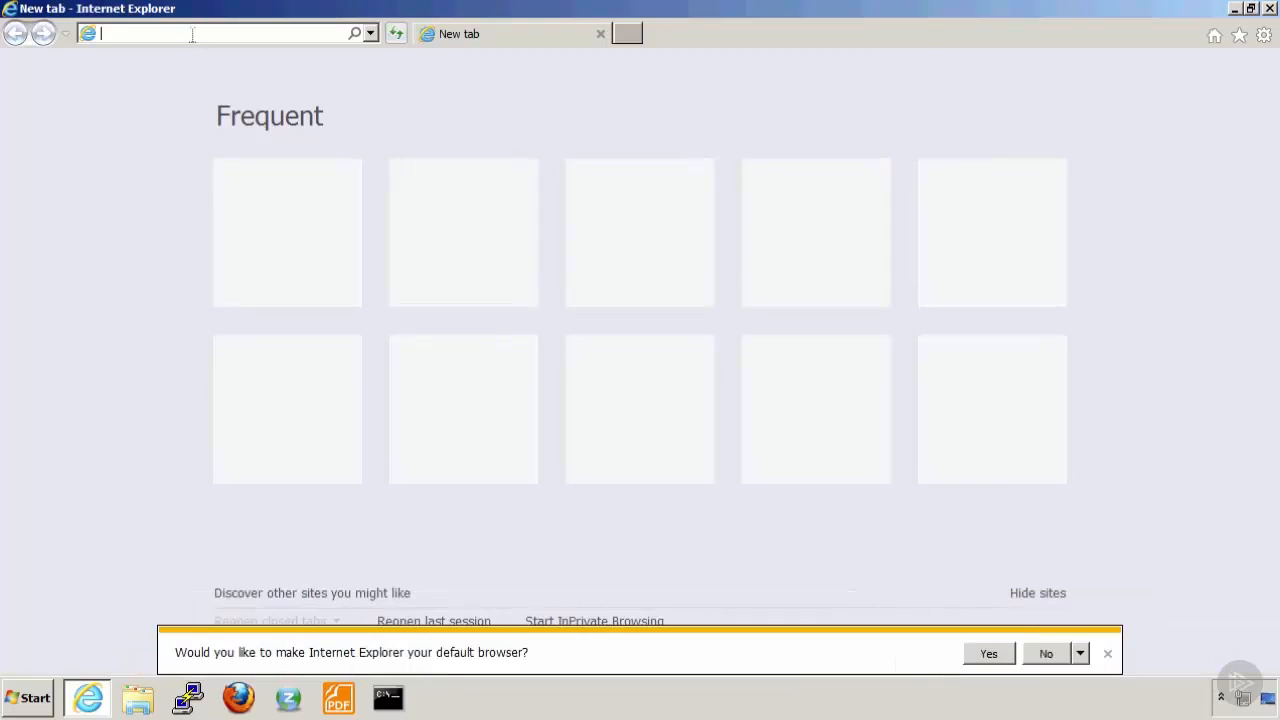
text(cisco.com/)
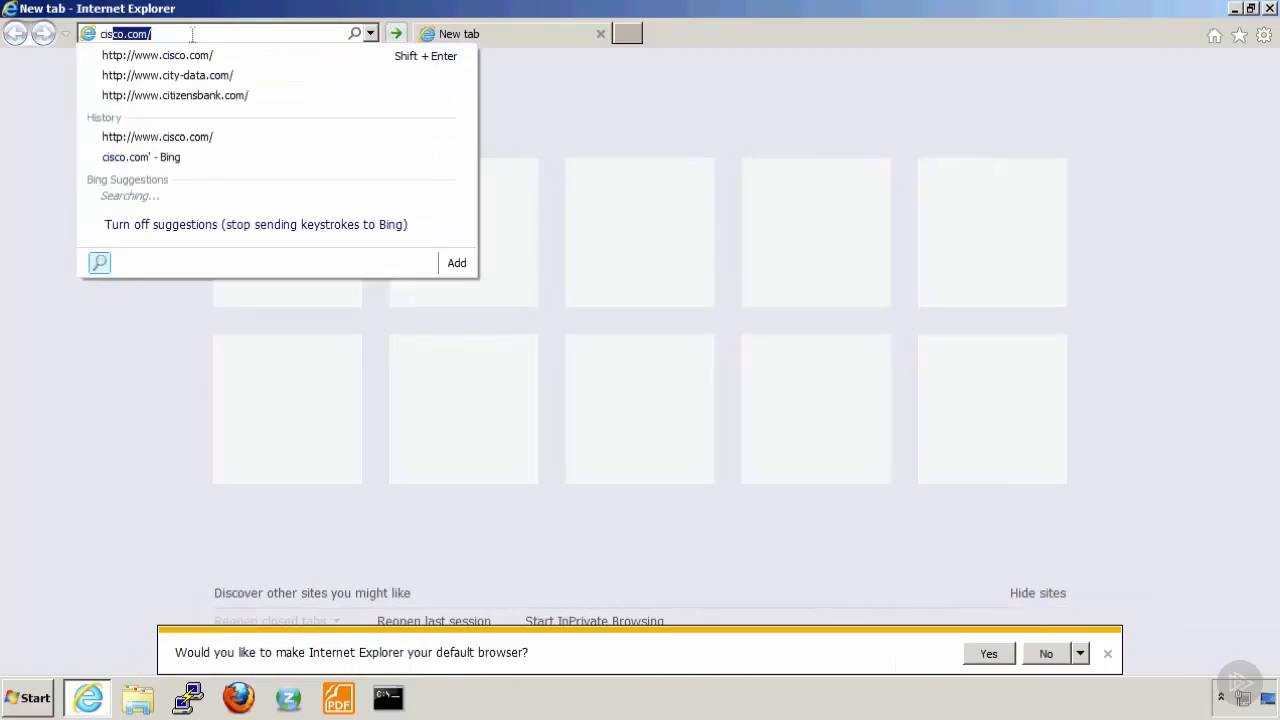
key(Return)
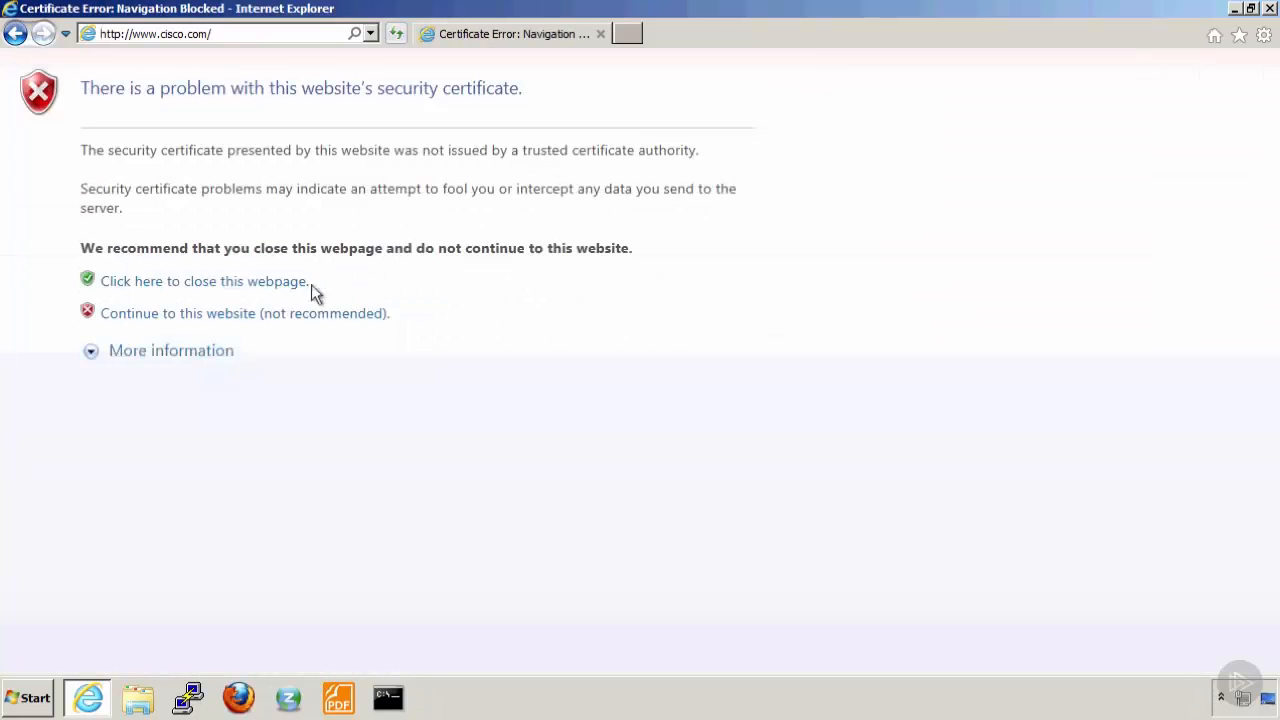
click(257, 315)
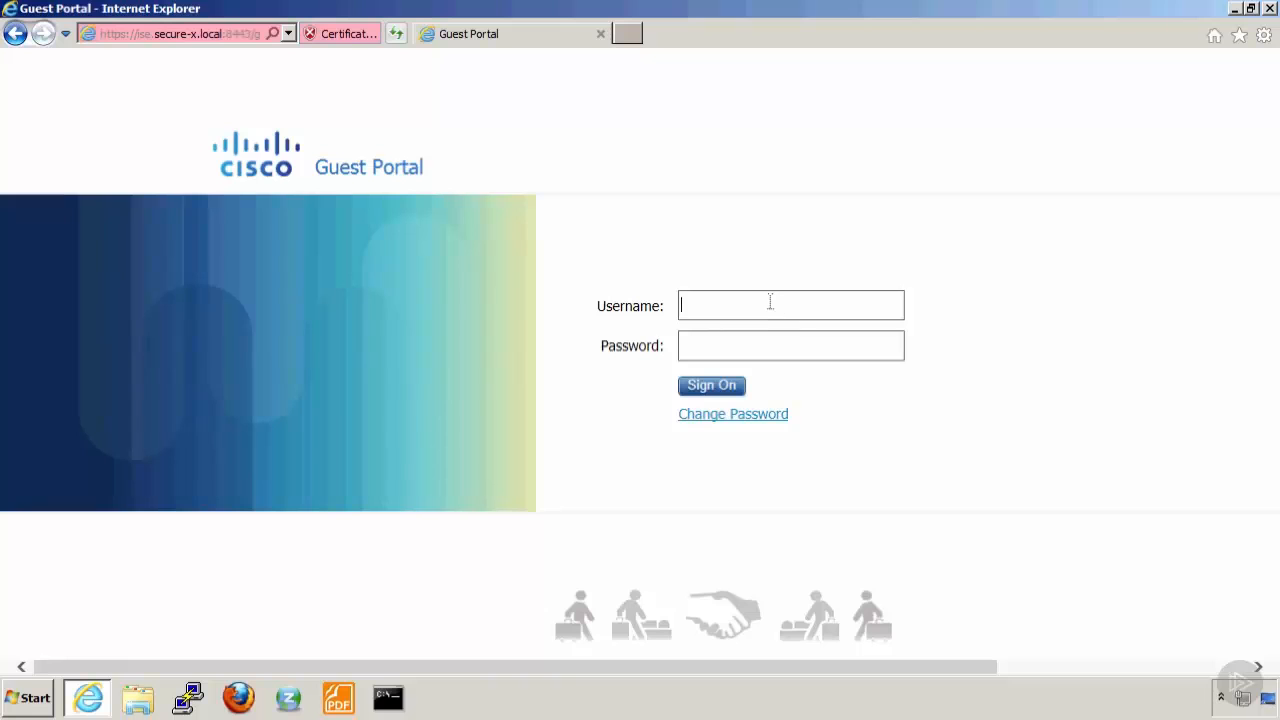
Sign on to the Guest Portal as sales1 with the account password and accept the Acceptable Use Policy terms and conditions.
text(sales)
text(•••••)
key(Return)
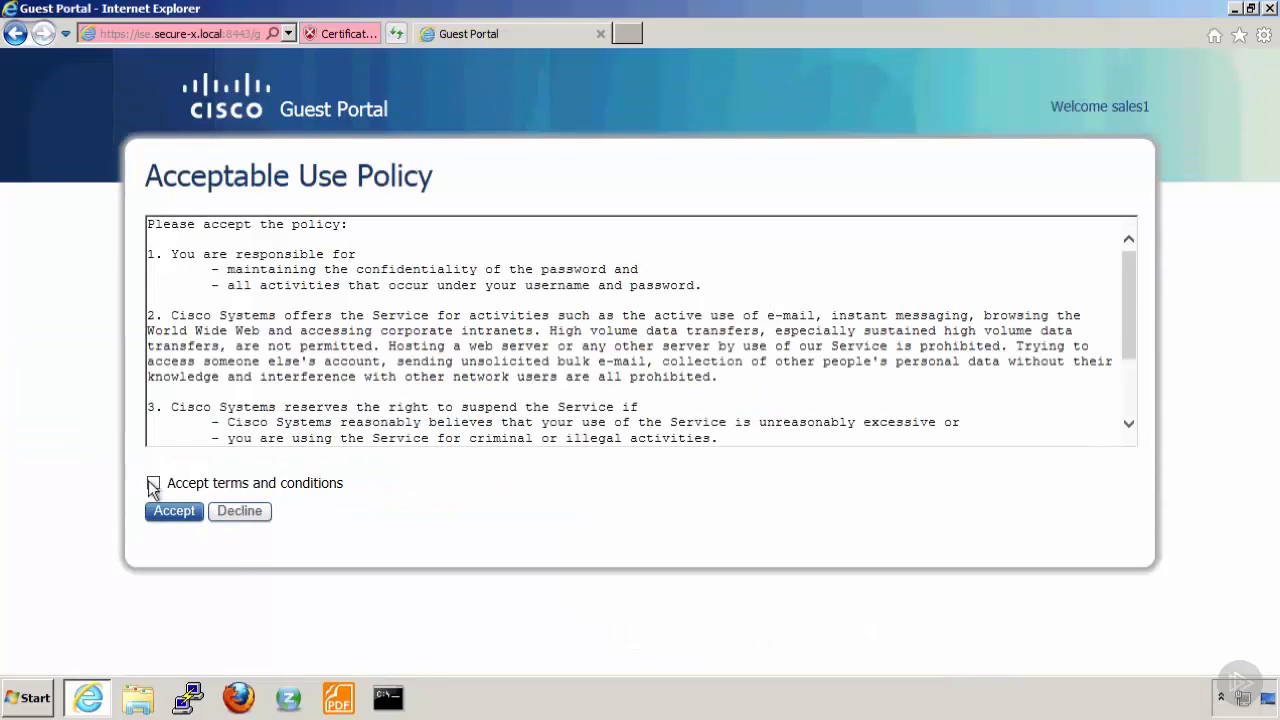
click(153, 483)
click(172, 512)
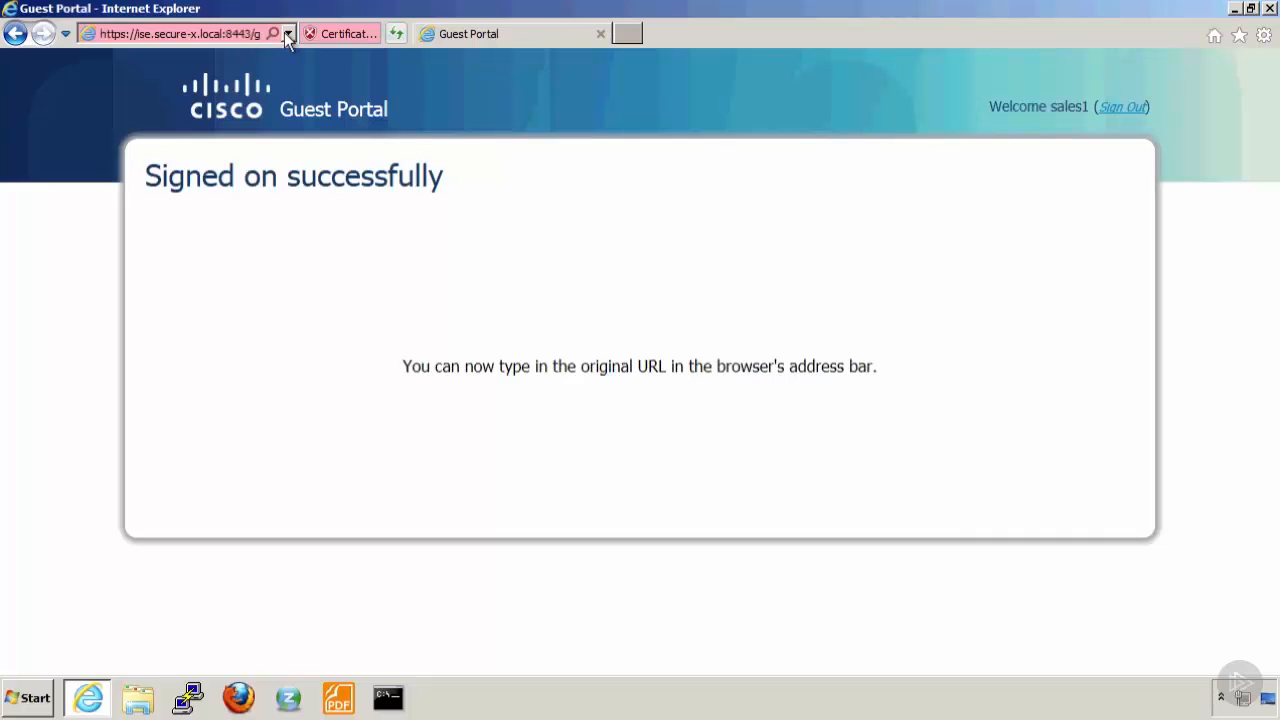
click(286, 34)
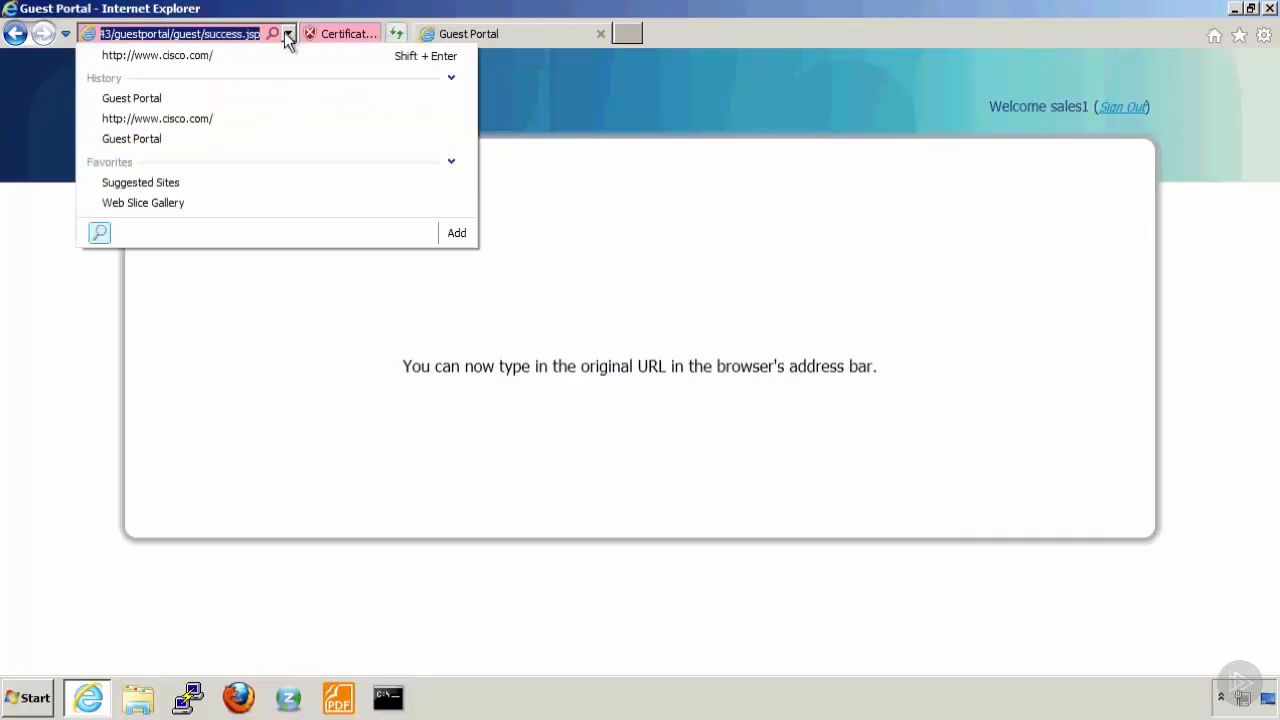
click(148, 121)
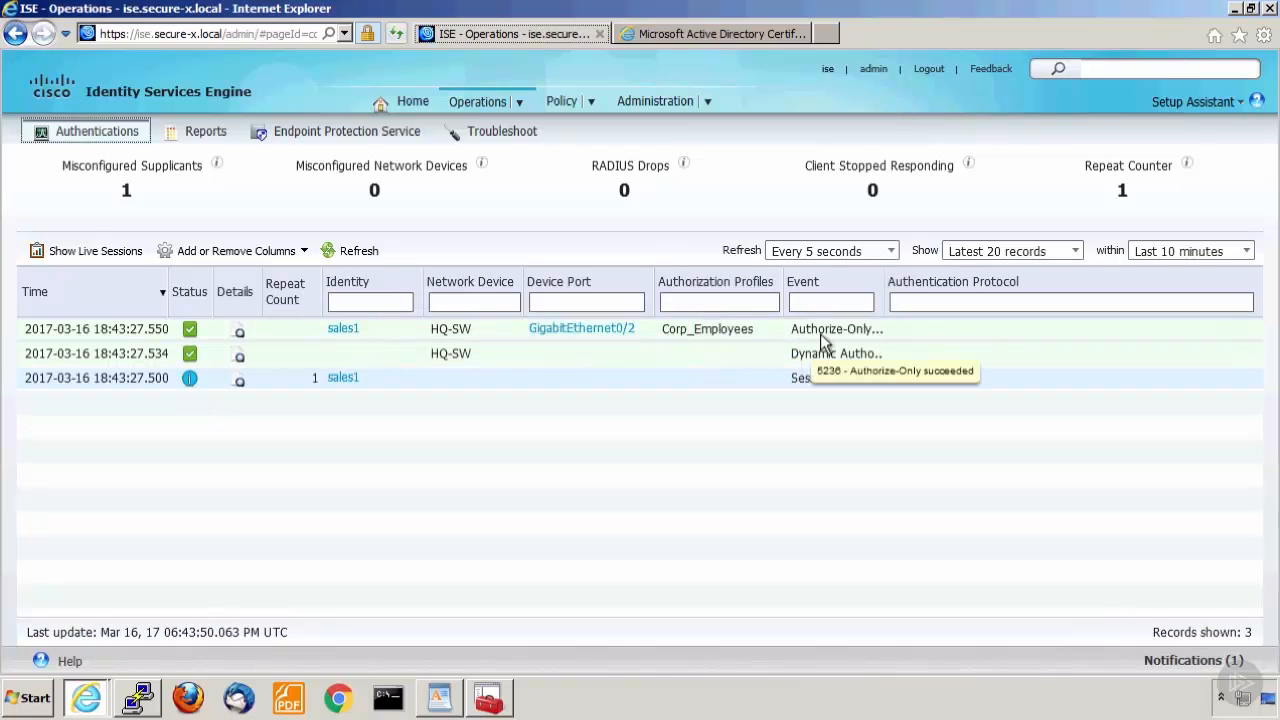
click(240, 338)
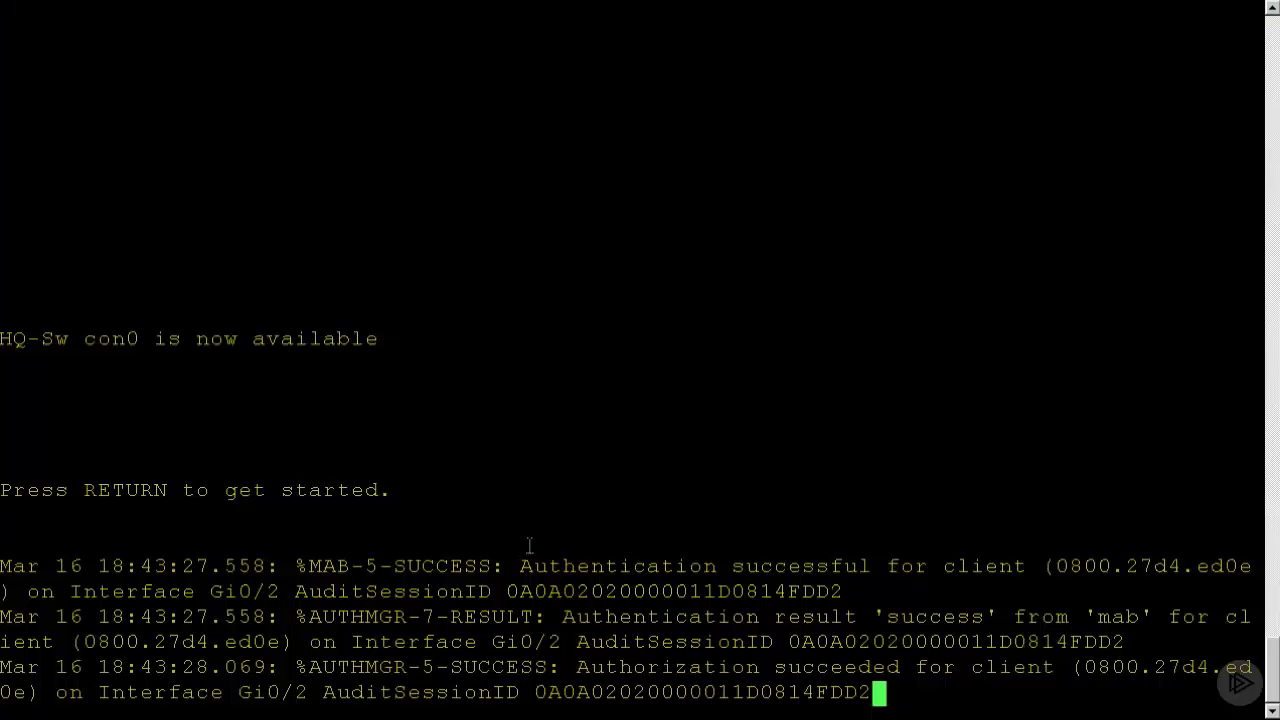
Switch to the HQ-Sw console and log in with the access password.
key(Return)
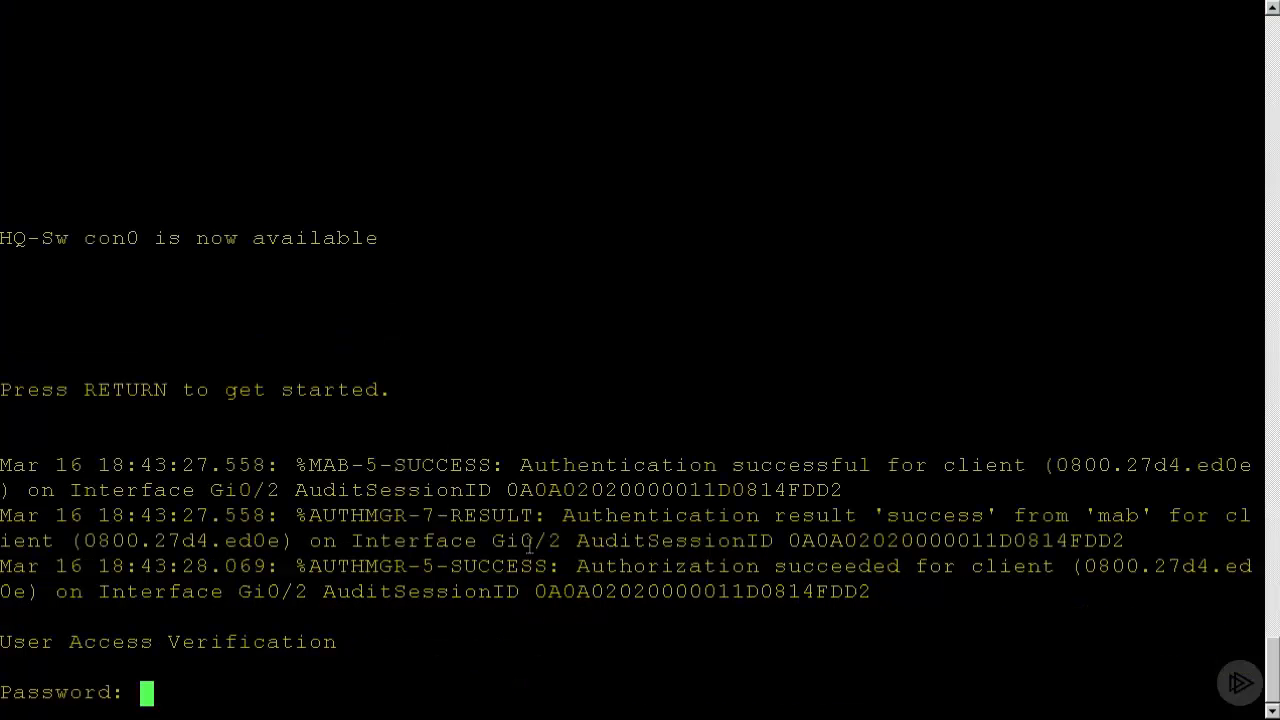
key(Return)
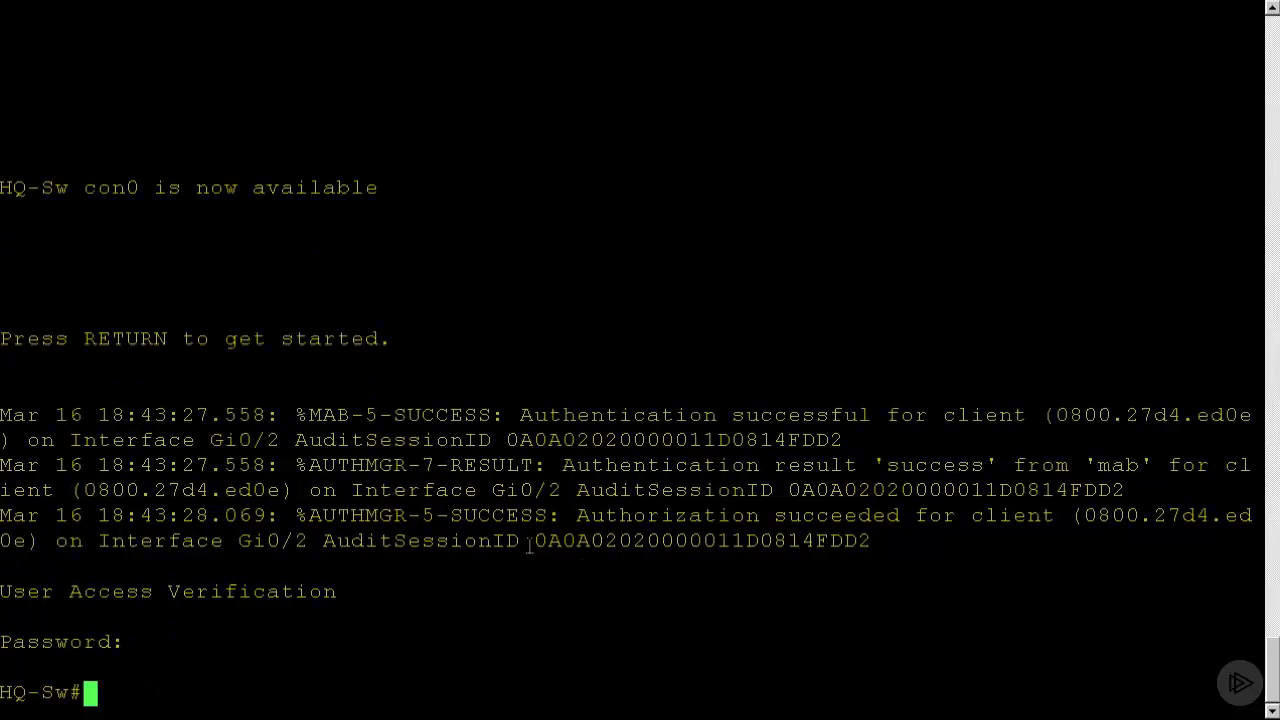
Run show authentication sessions interface g0/2 on HQ-Sw and page through the complete output.
text(show authen)
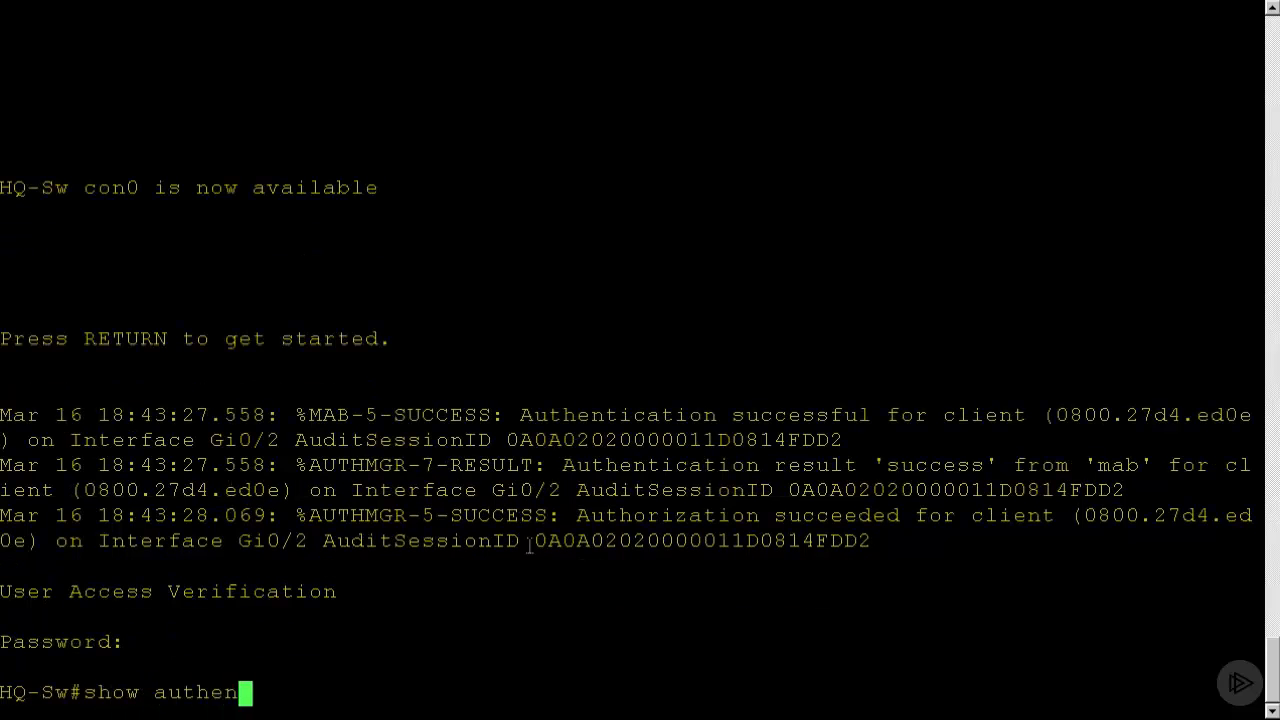
key(Tab)
text(ses)
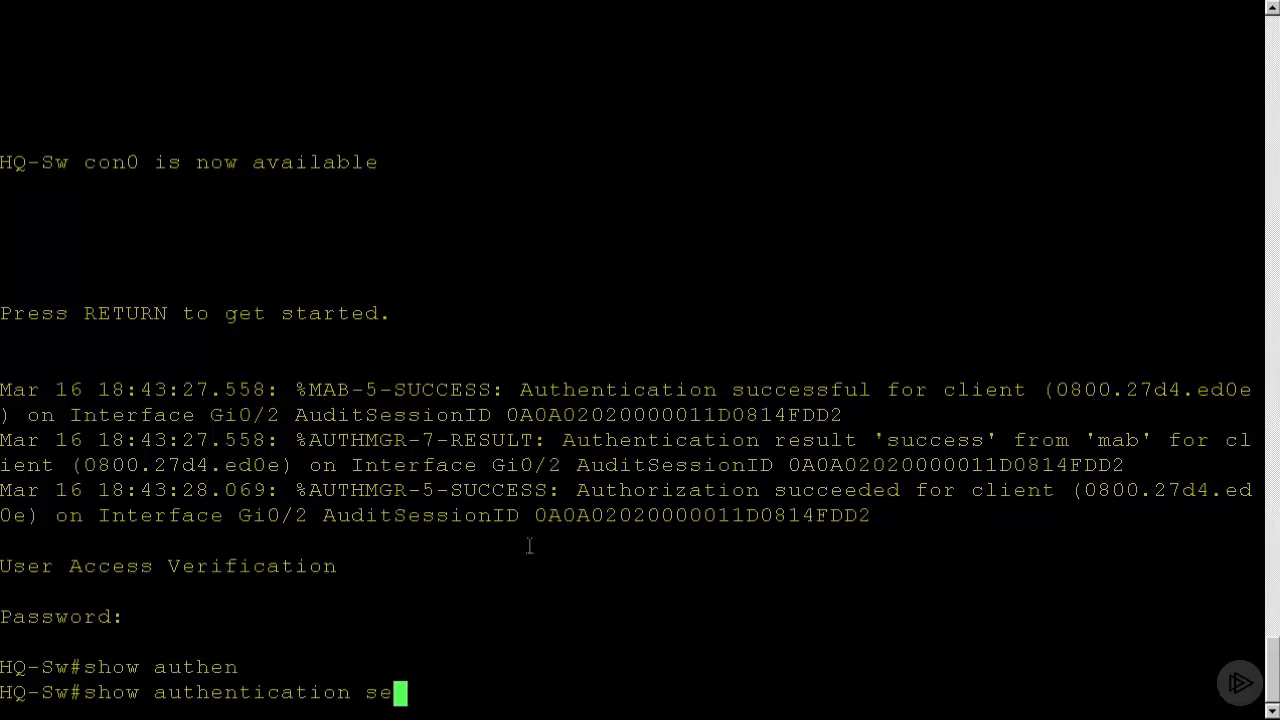
key(Tab)
text(in)
key(Tab)
text(g)
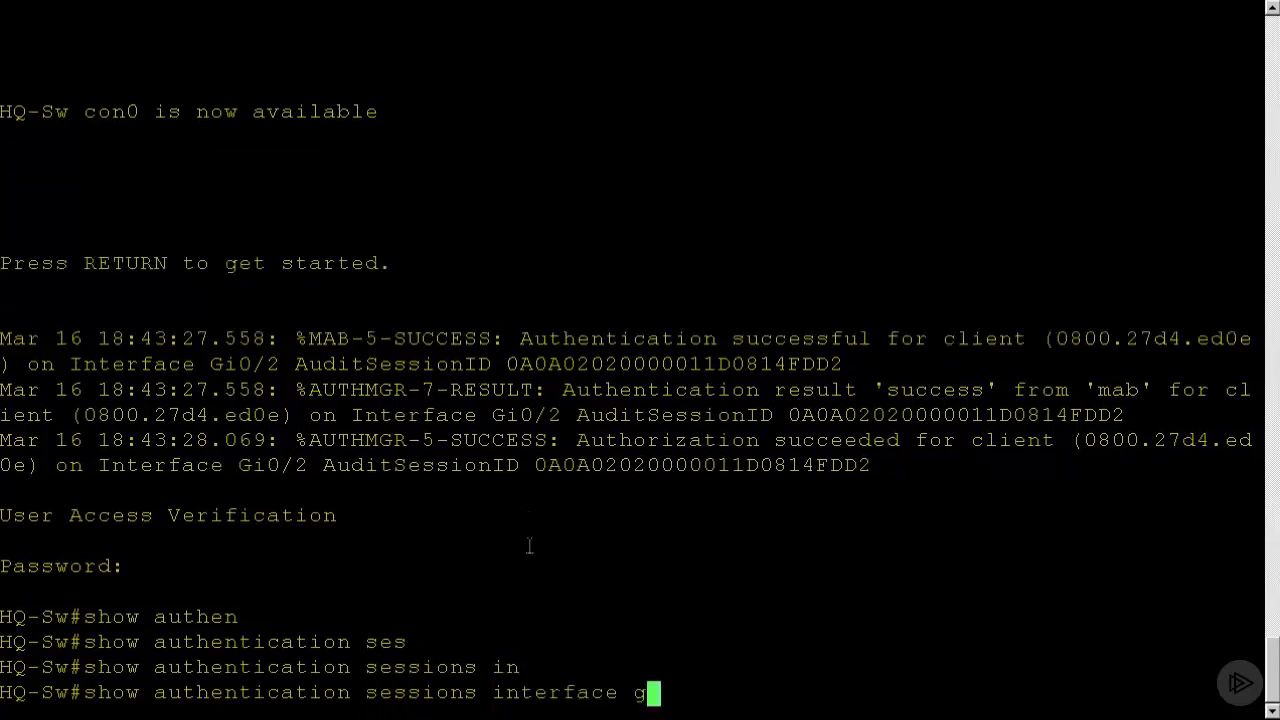
text(0/2)
key(Return)
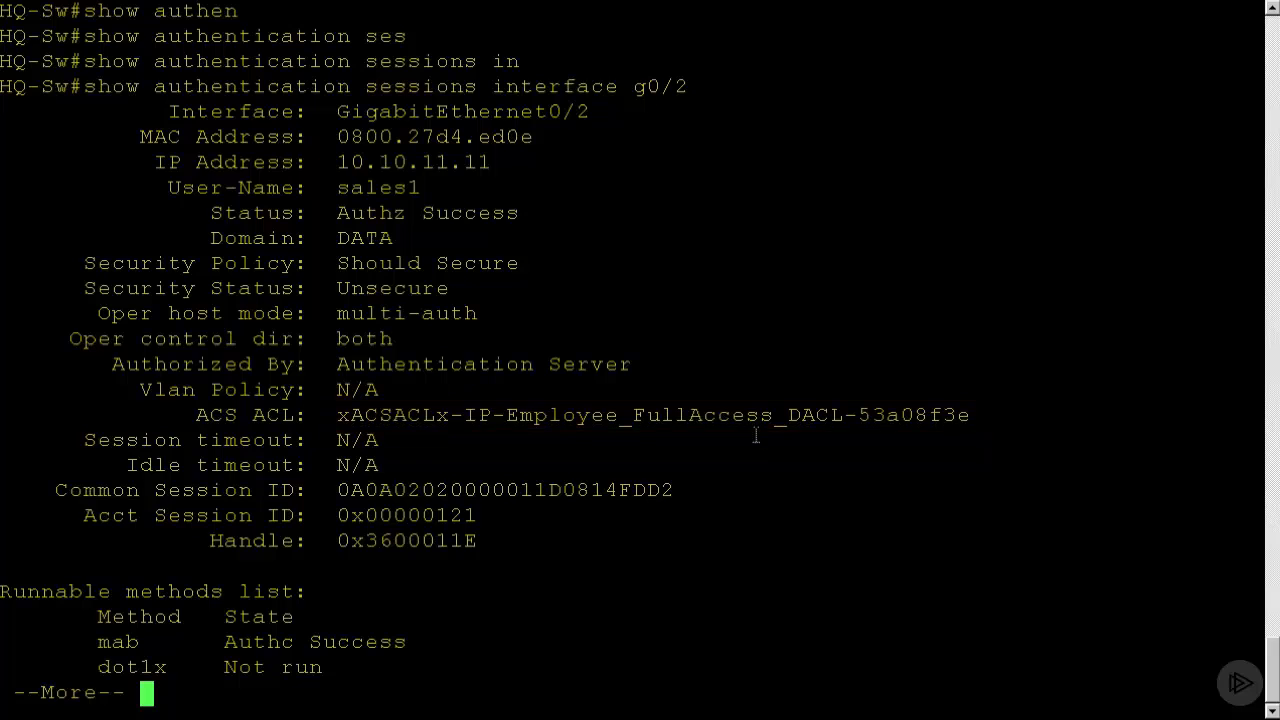
key(space)
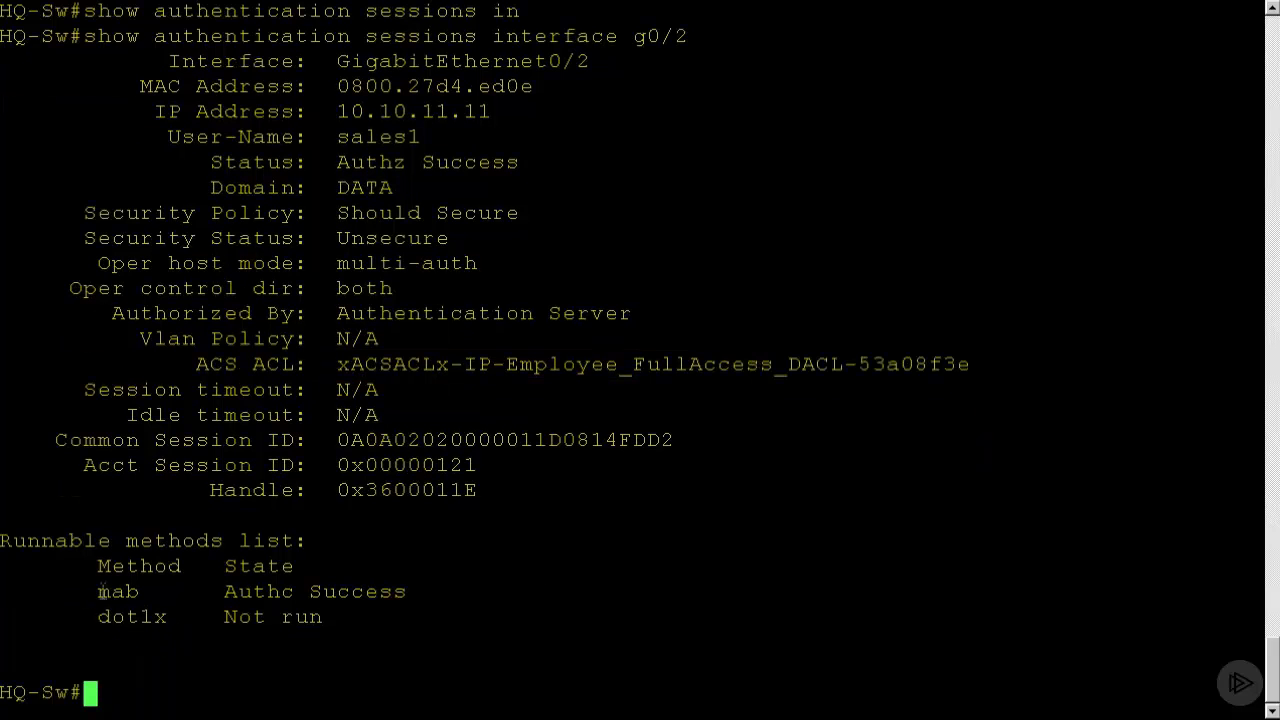
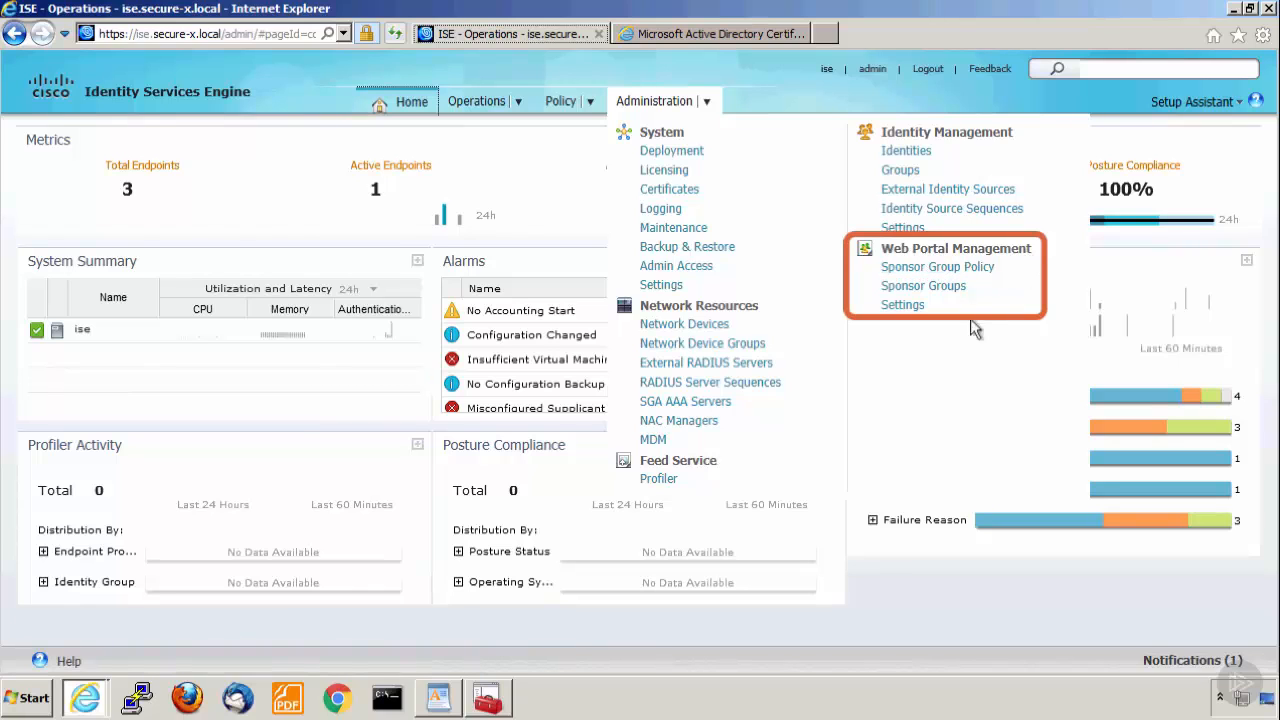
Review the Sponsor web portal settings in ISE, checking the language templates and the authentication source's identity store sequence.
click(902, 305)
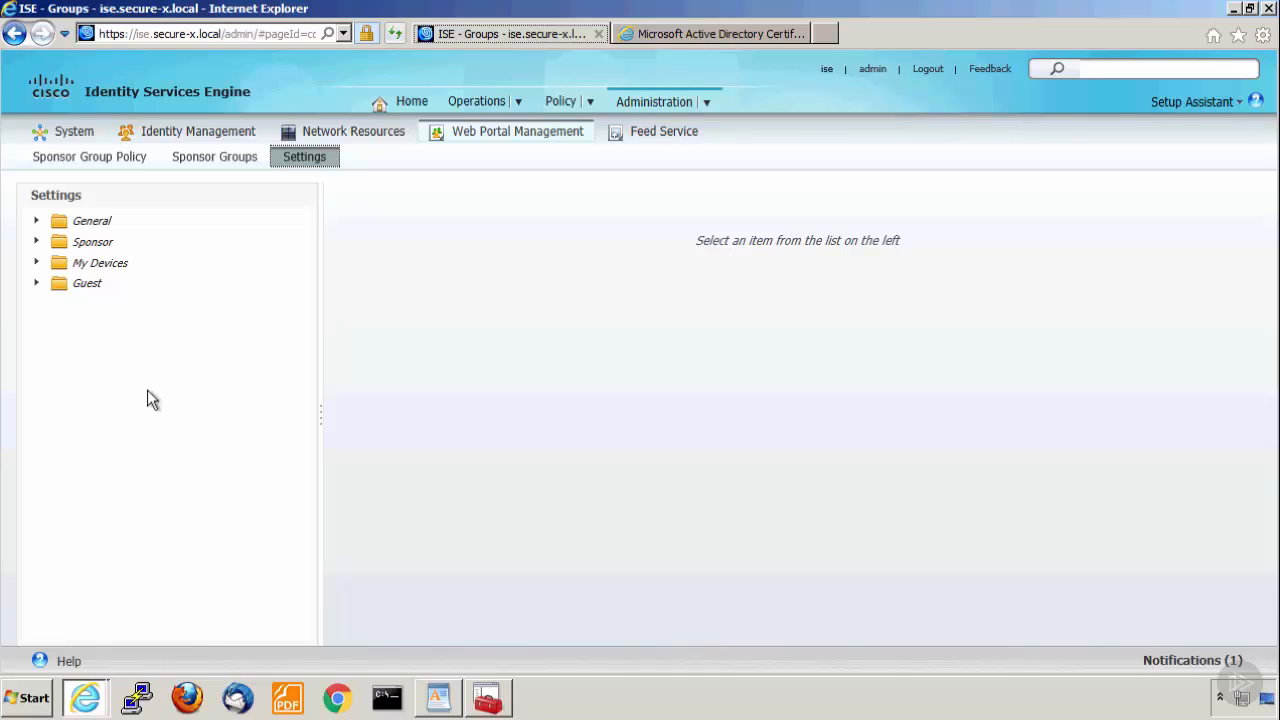
click(38, 248)
click(37, 244)
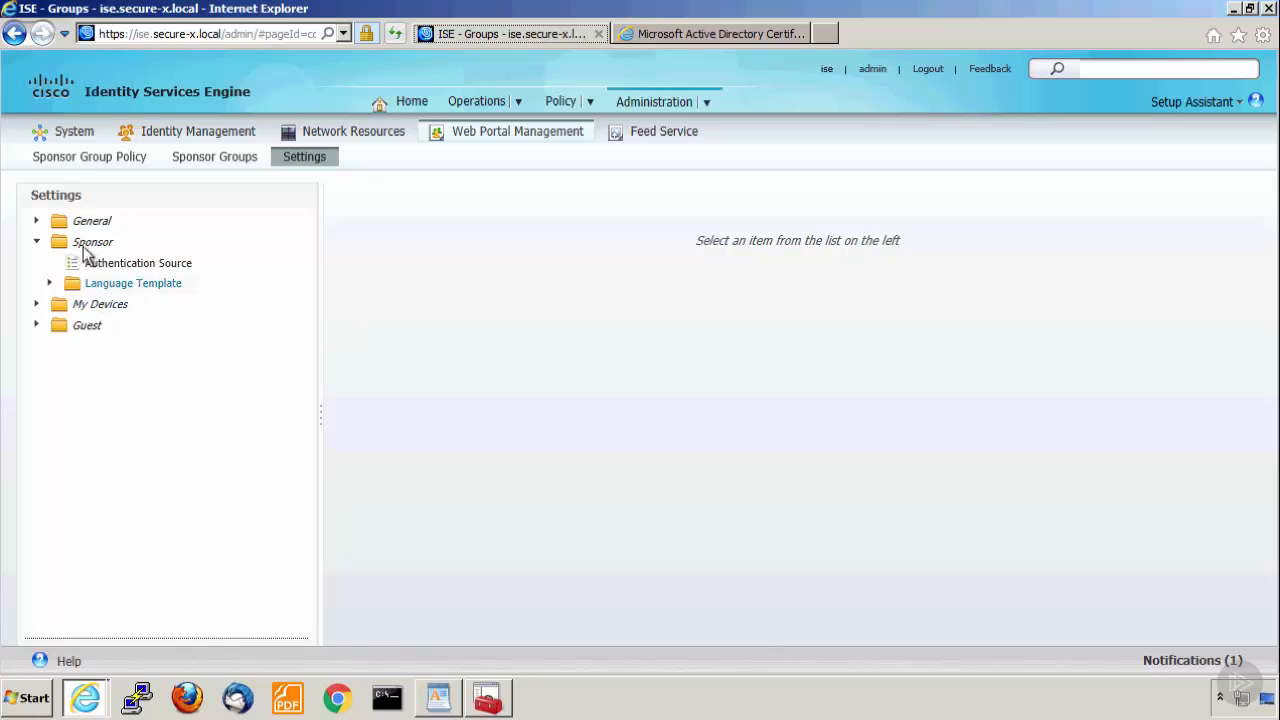
click(140, 266)
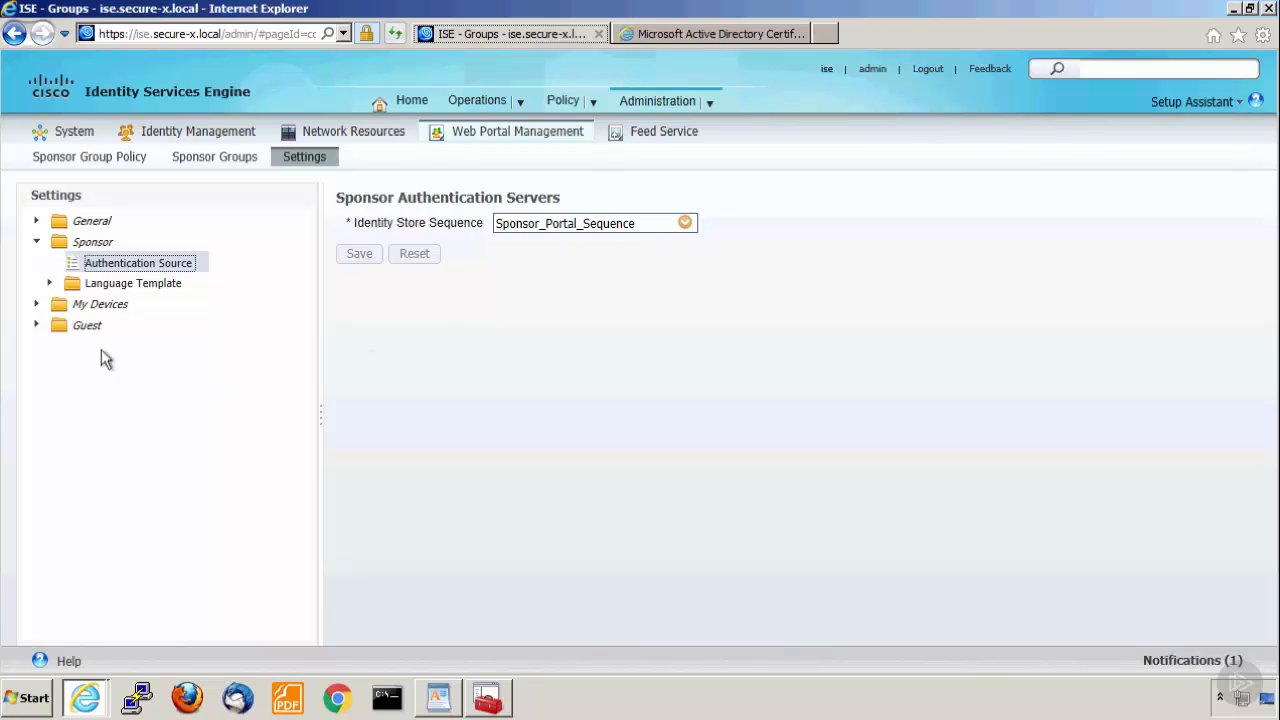
click(49, 283)
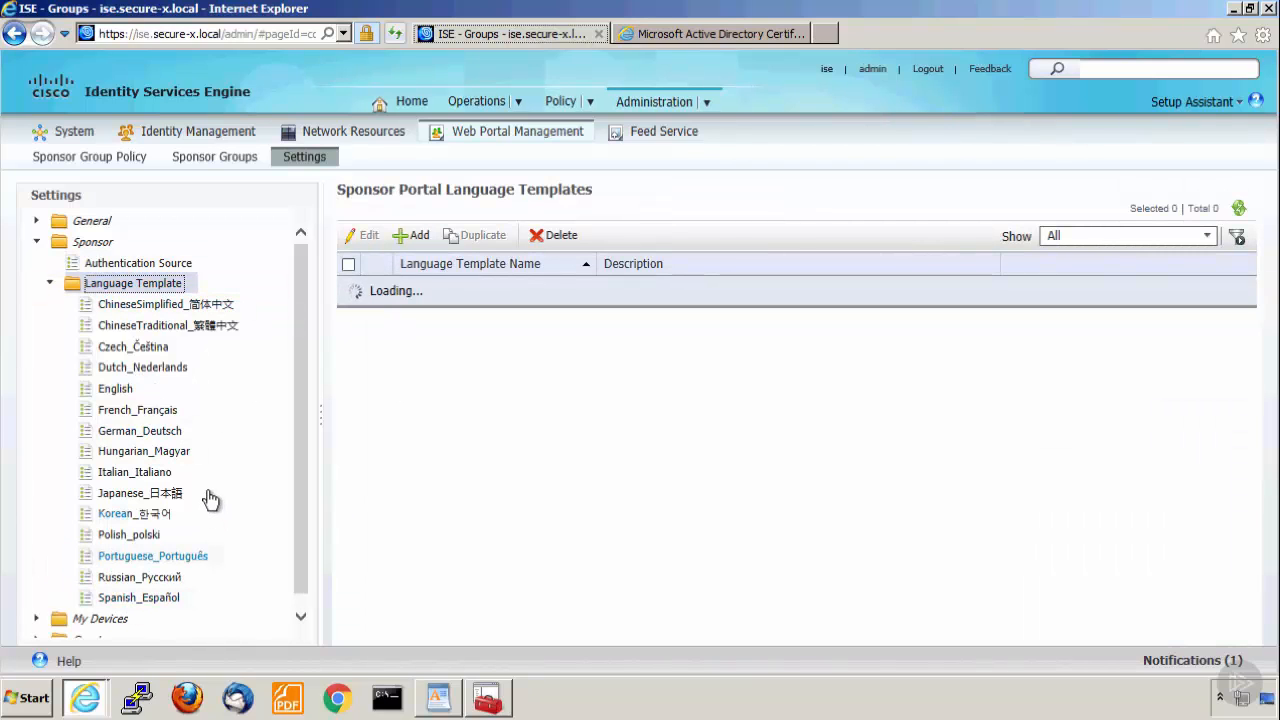
click(49, 285)
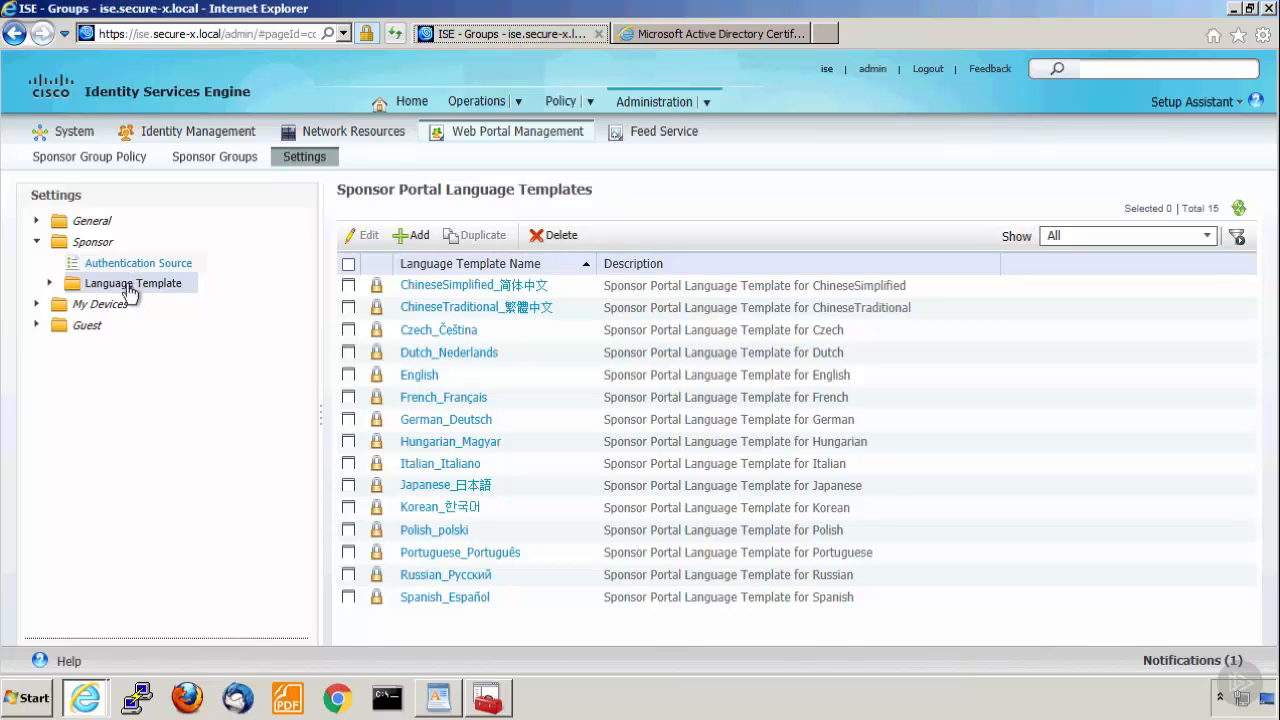
click(110, 268)
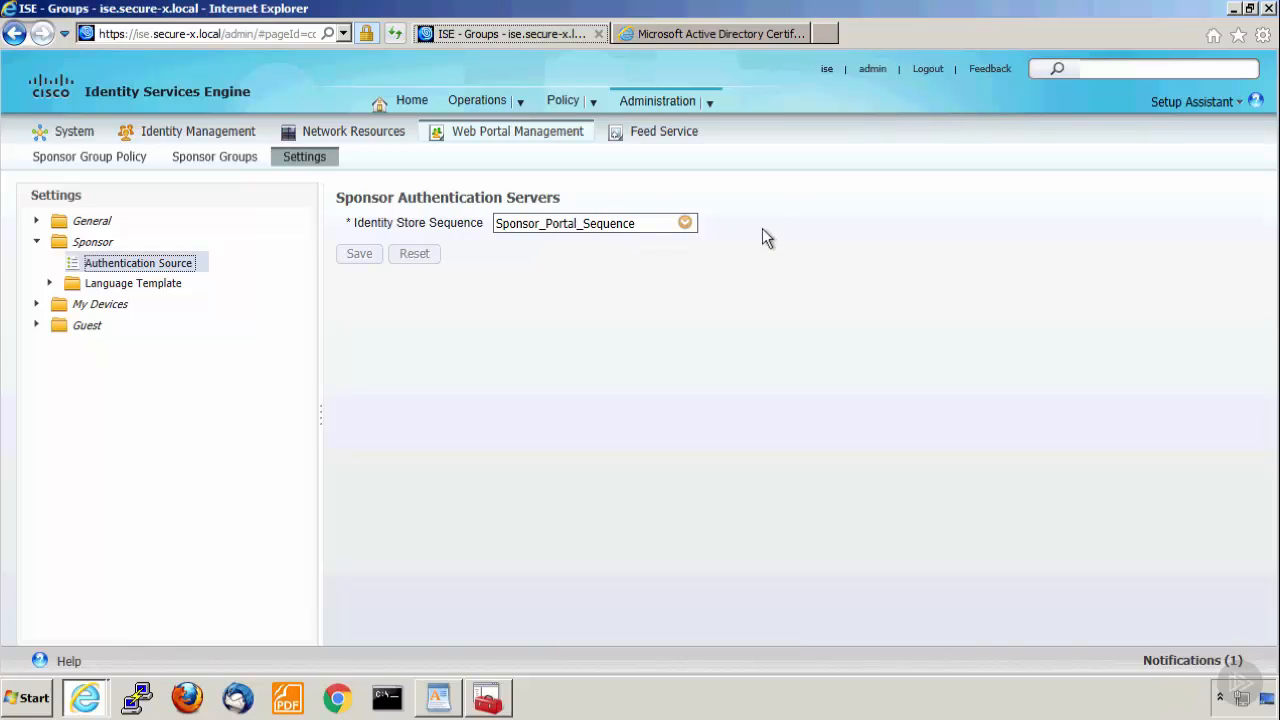
Add AD1 to the authentication search list of Sponsor_Portal_Sequence, move it above Internal Users, and save the sequence.
mouse_move(710, 110)
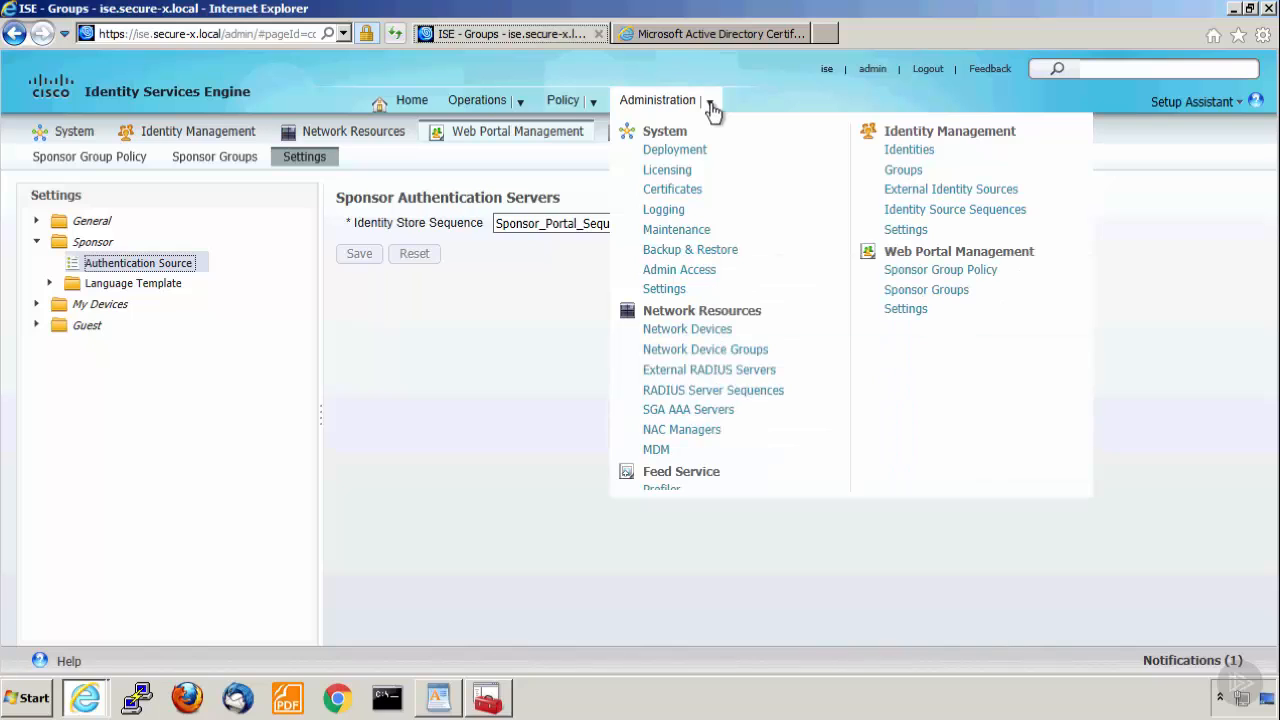
click(957, 212)
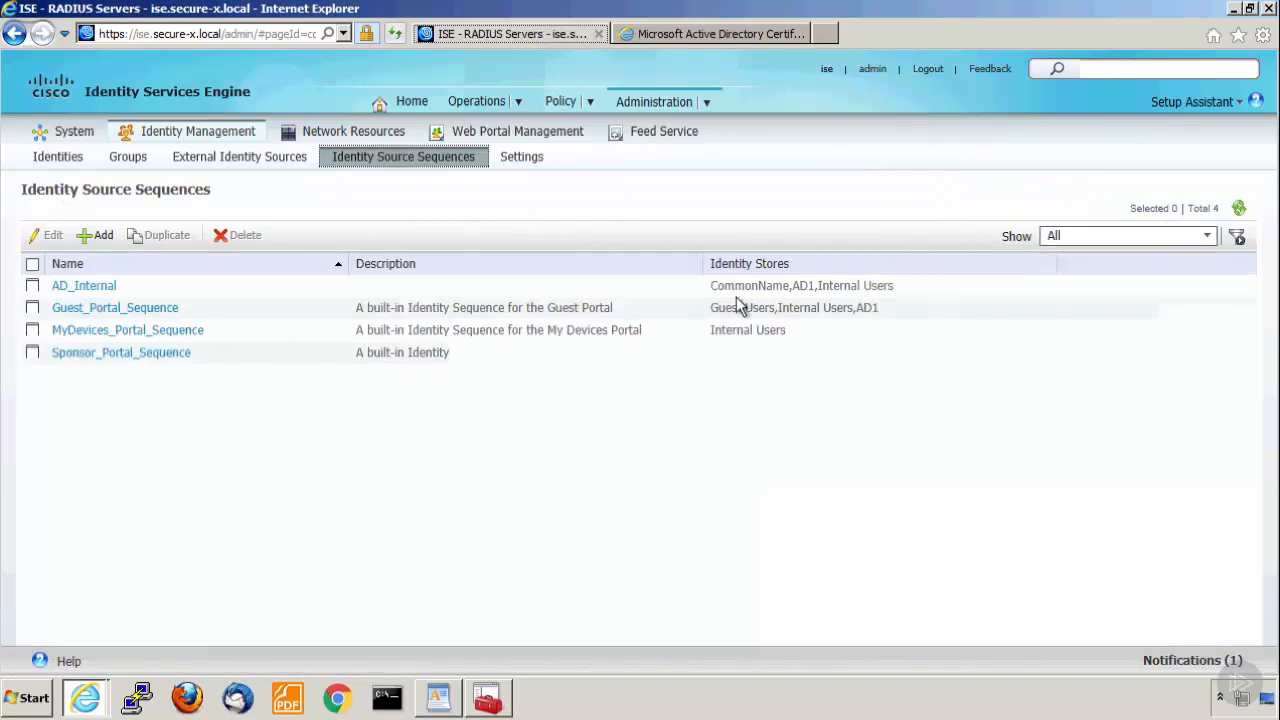
click(117, 356)
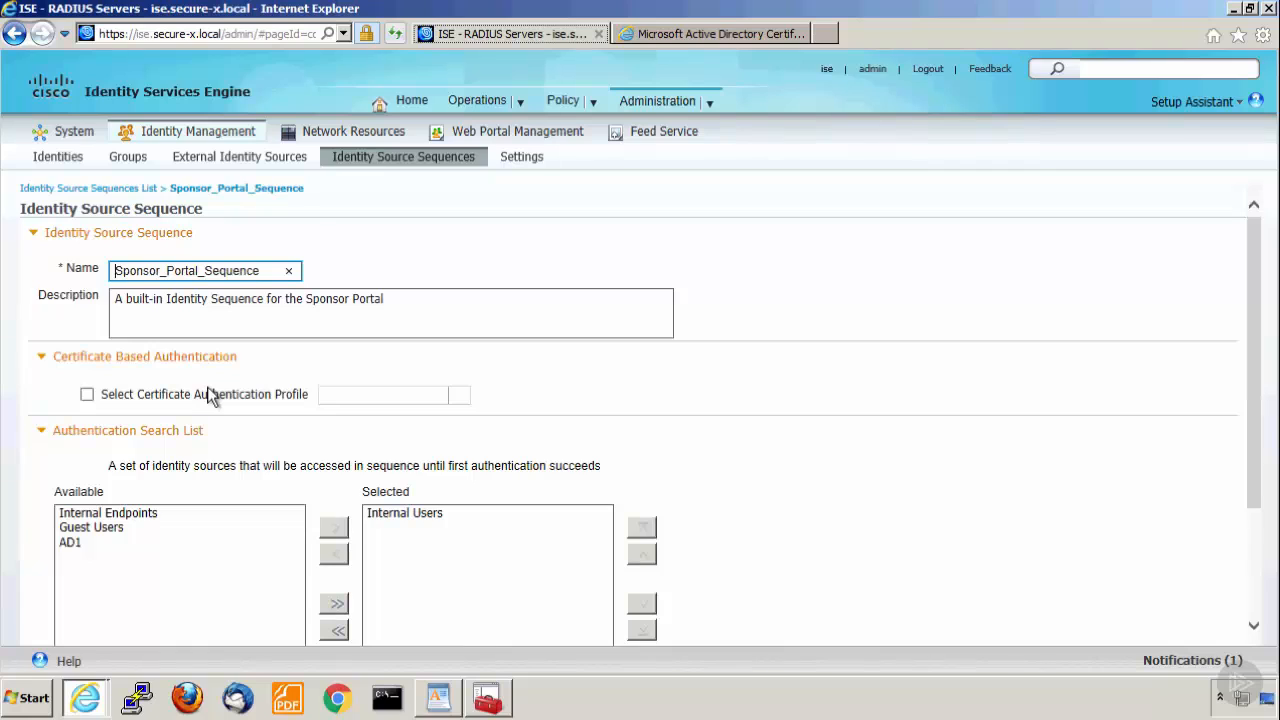
click(424, 517)
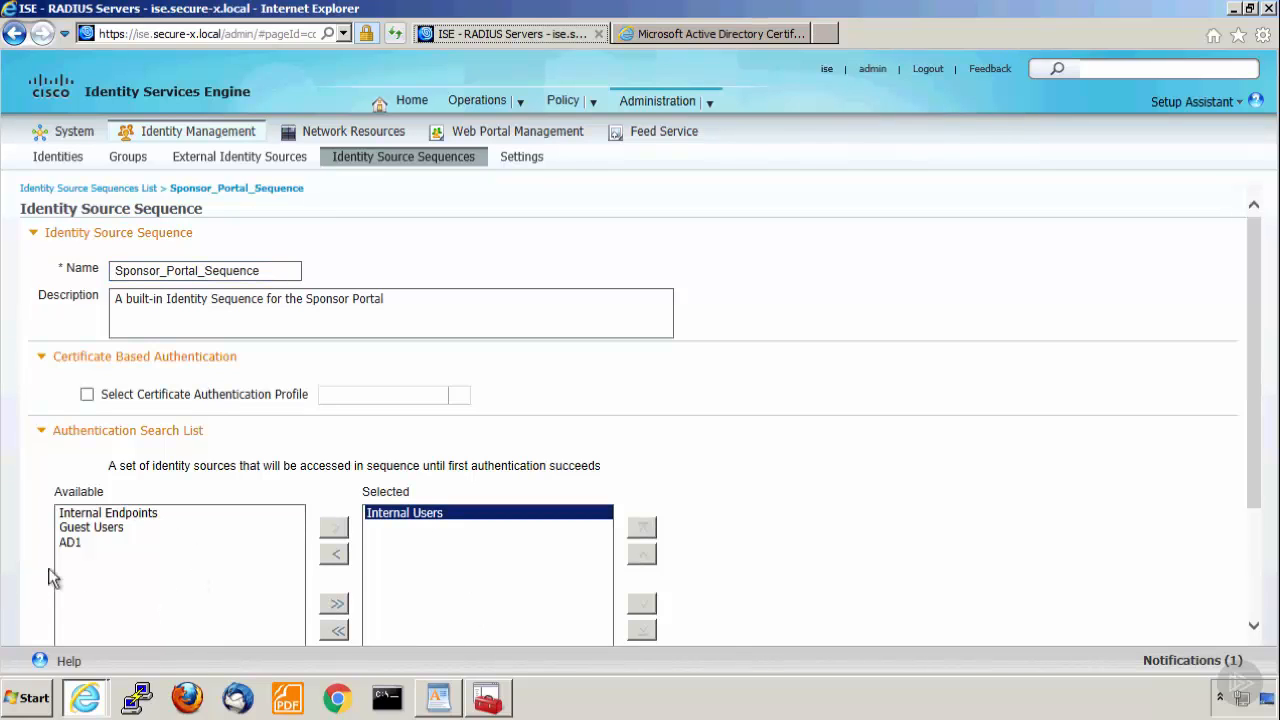
click(70, 545)
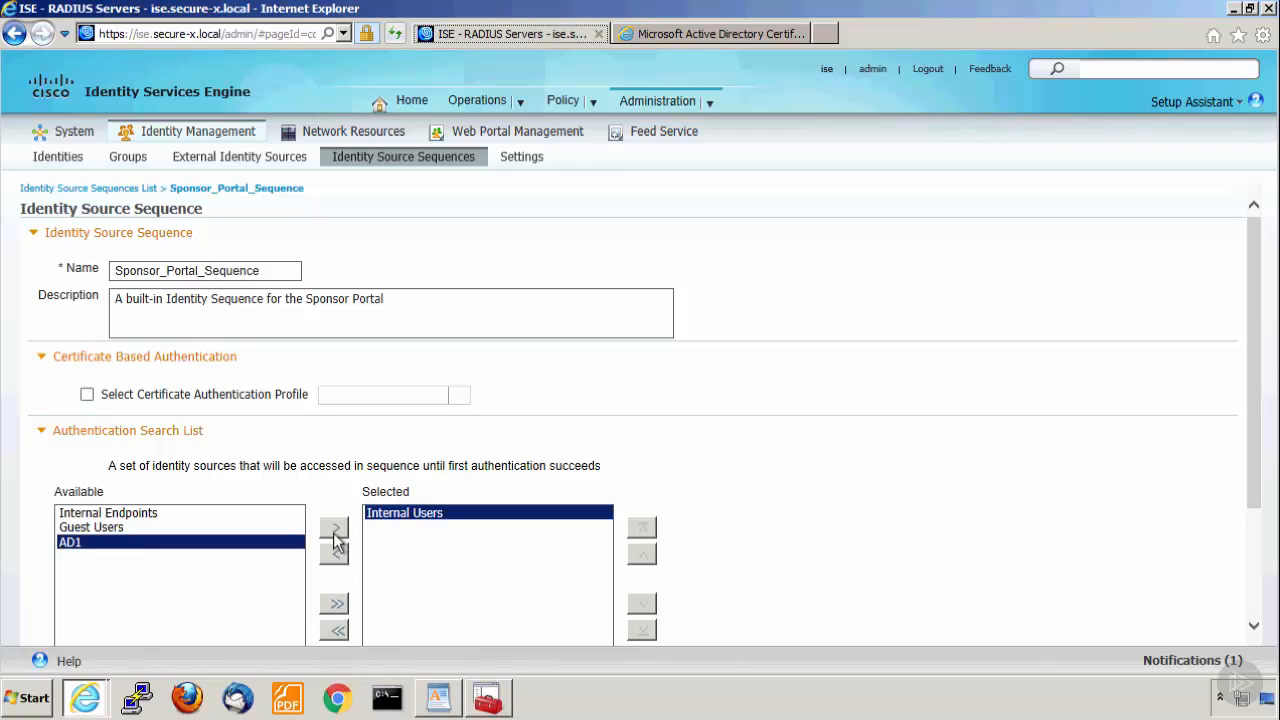
click(334, 527)
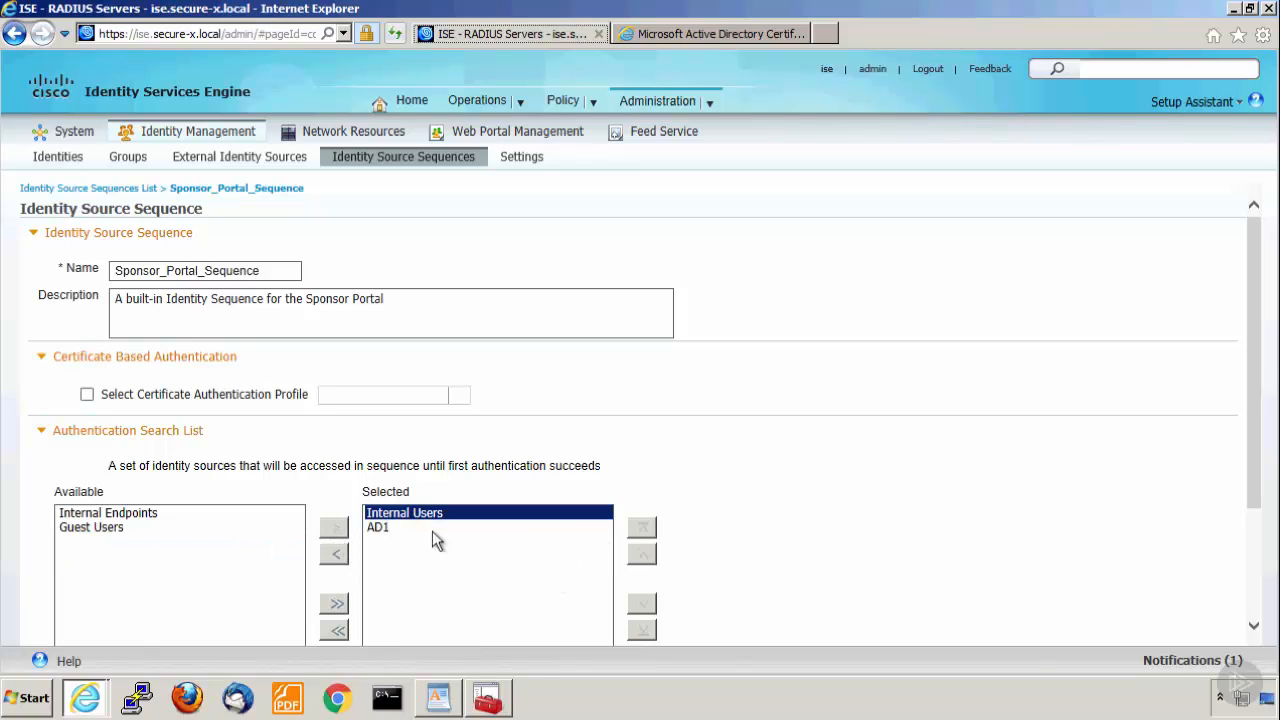
click(399, 527)
click(642, 527)
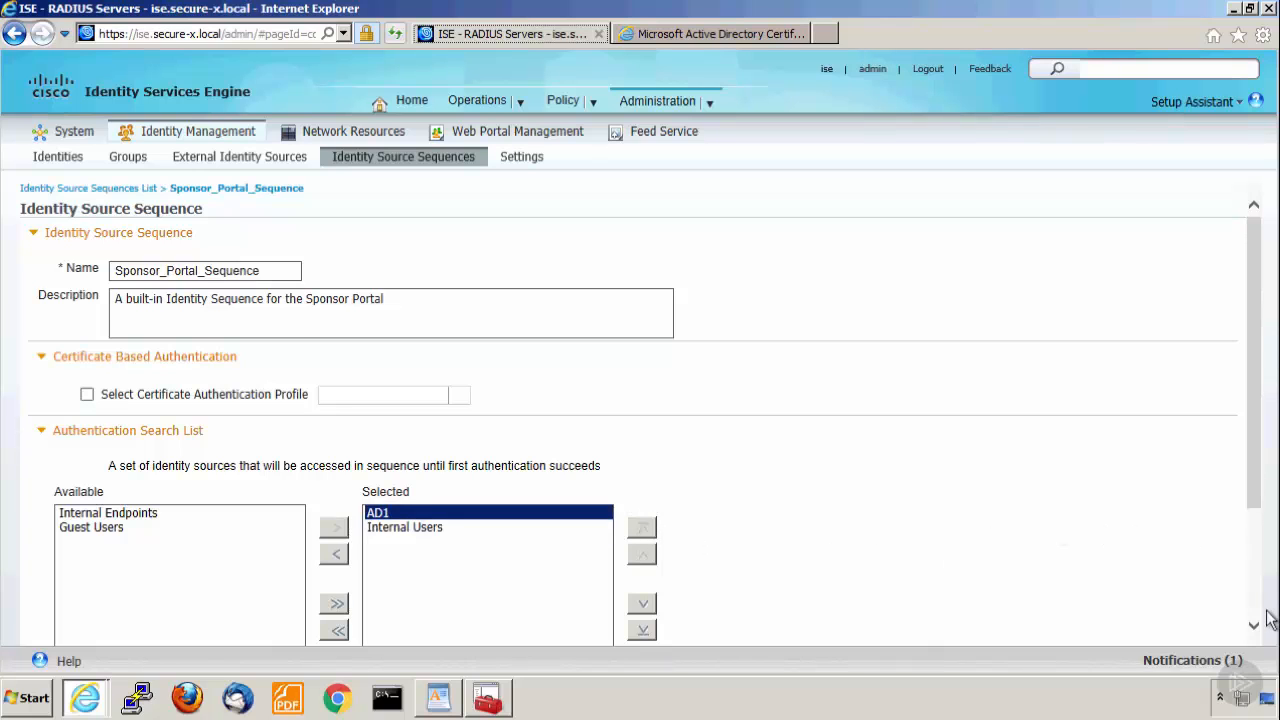
scroll(1266, 614, down, 3)
click(43, 636)
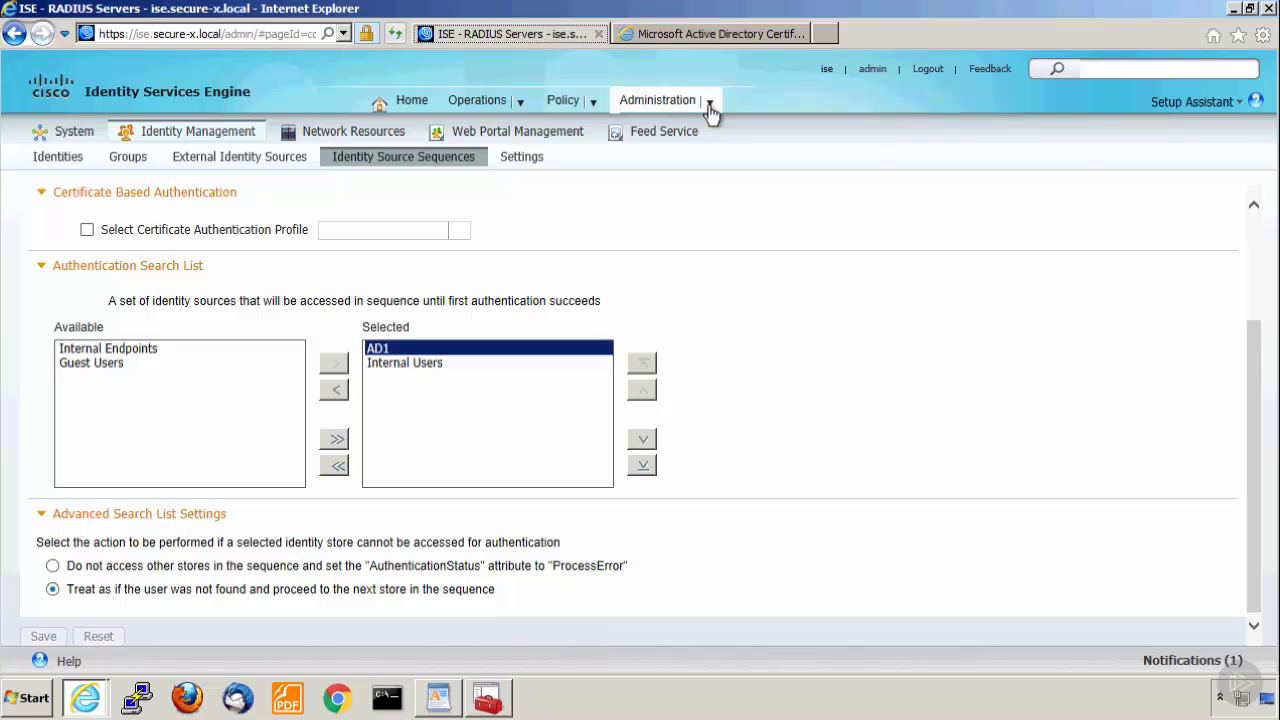
Open the SponsorAllAccounts sponsor group under Web Portal Management and examine its complete authorization levels.
click(709, 106)
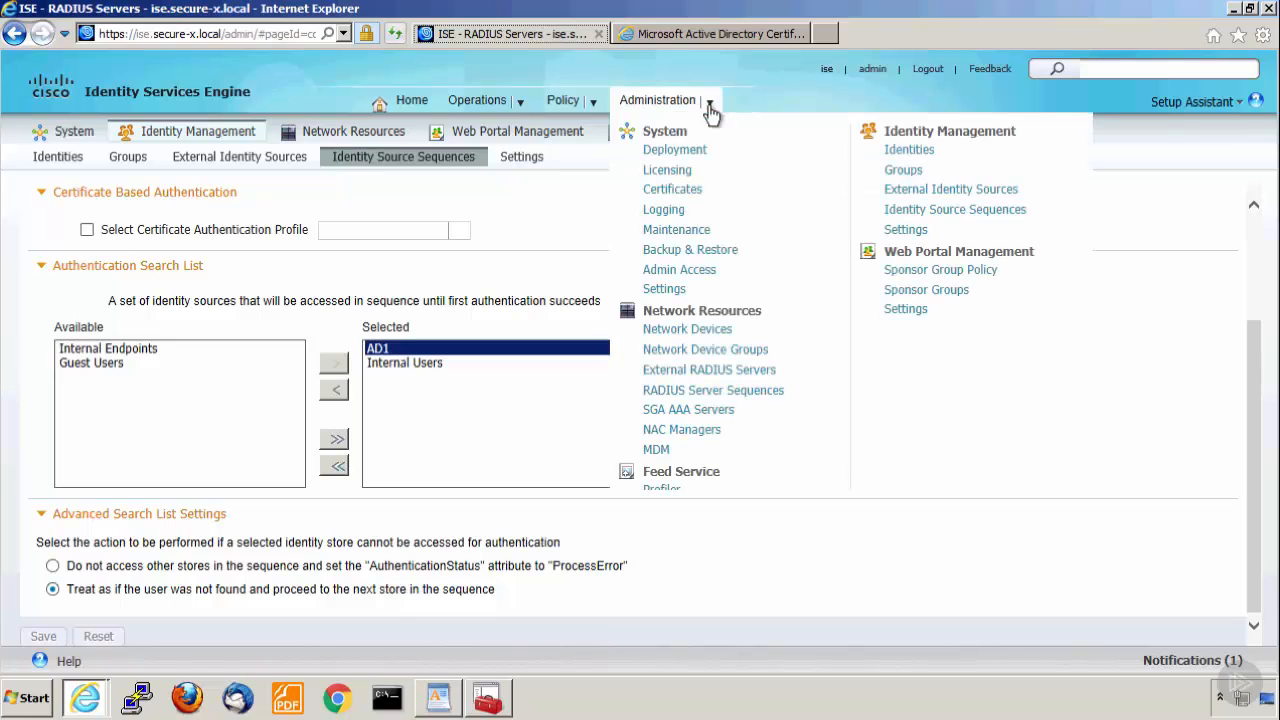
click(933, 293)
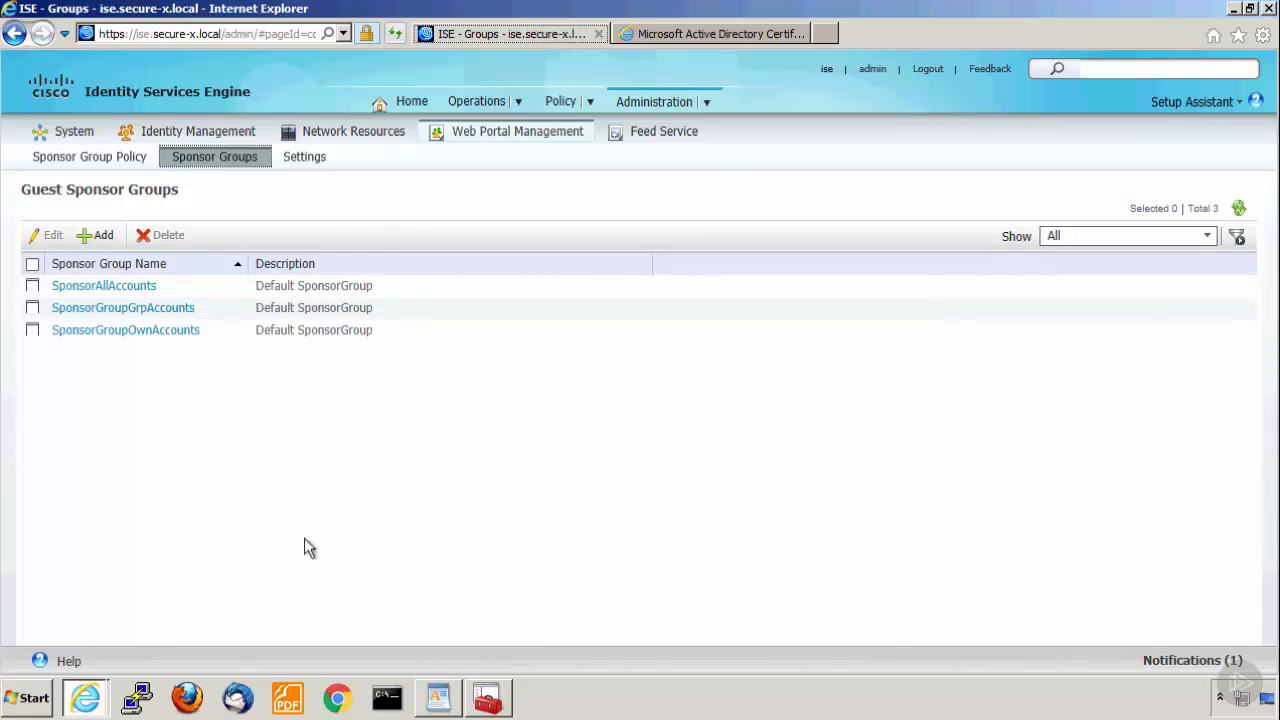
click(100, 288)
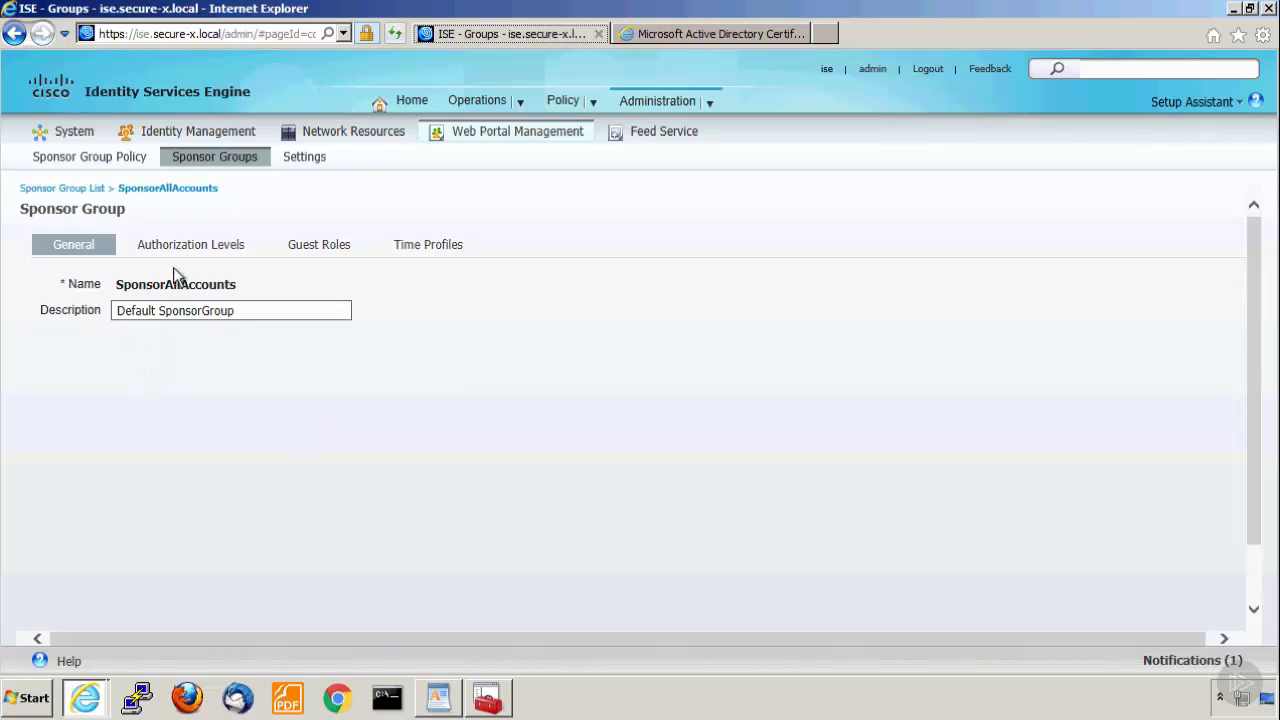
click(190, 248)
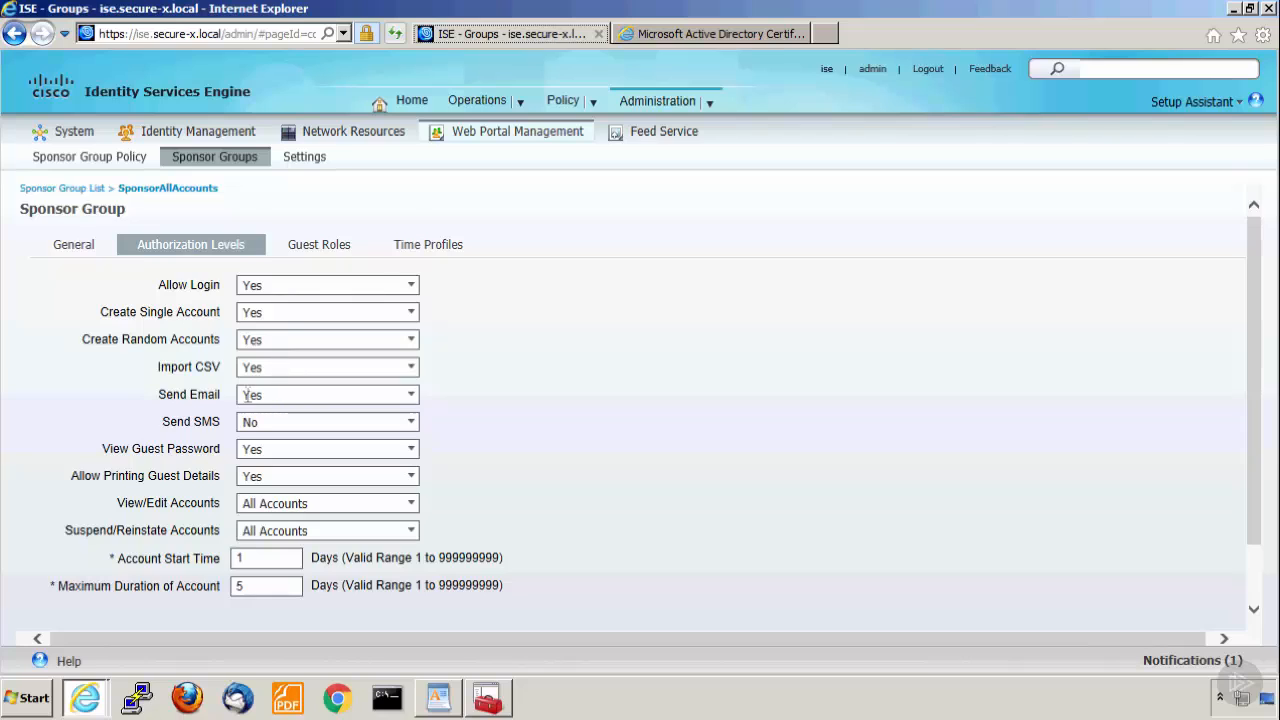
scroll(272, 380, down, 1)
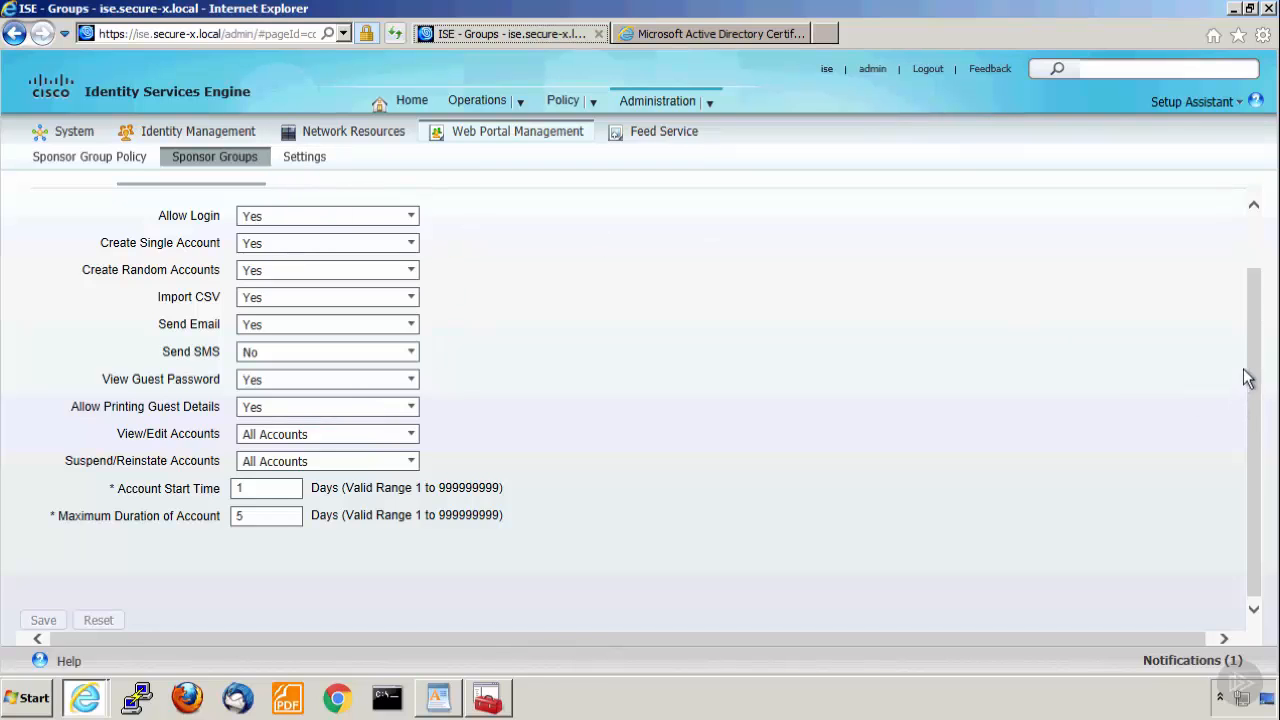
drag(1255, 294, 1255, 185)
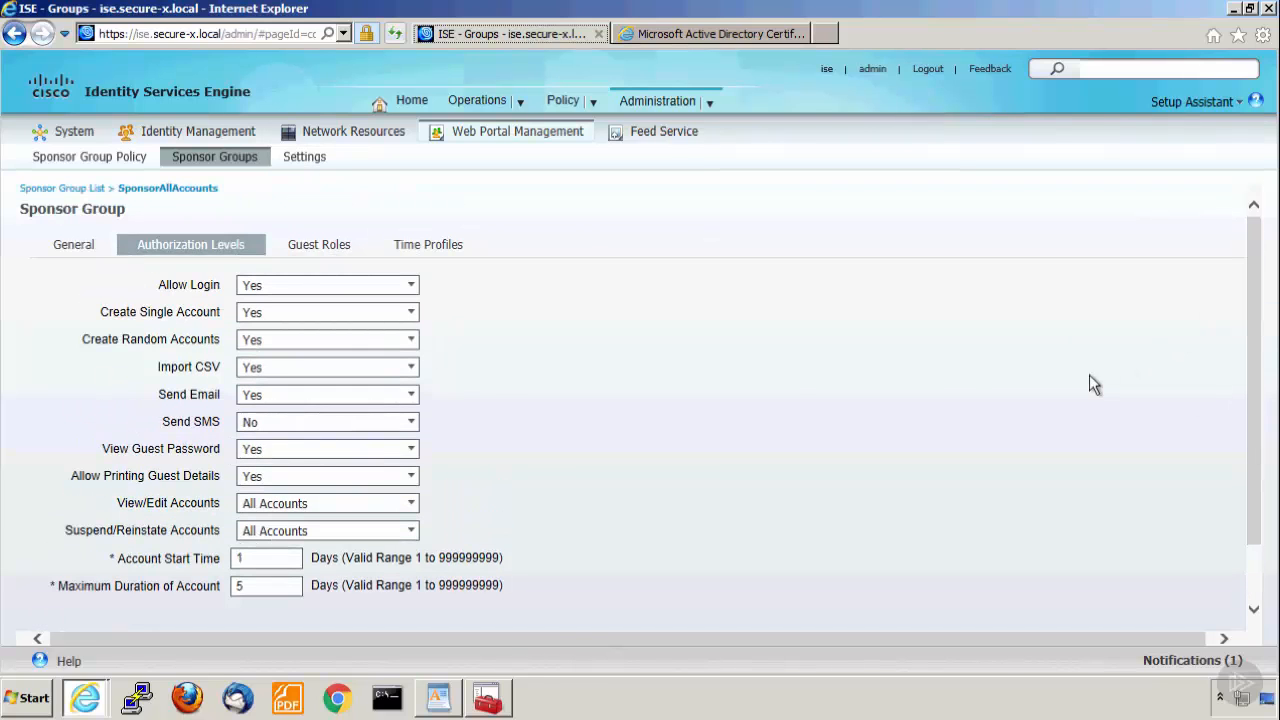
Examine the guest roles and time profiles assigned to the SponsorAllAccounts group.
click(337, 255)
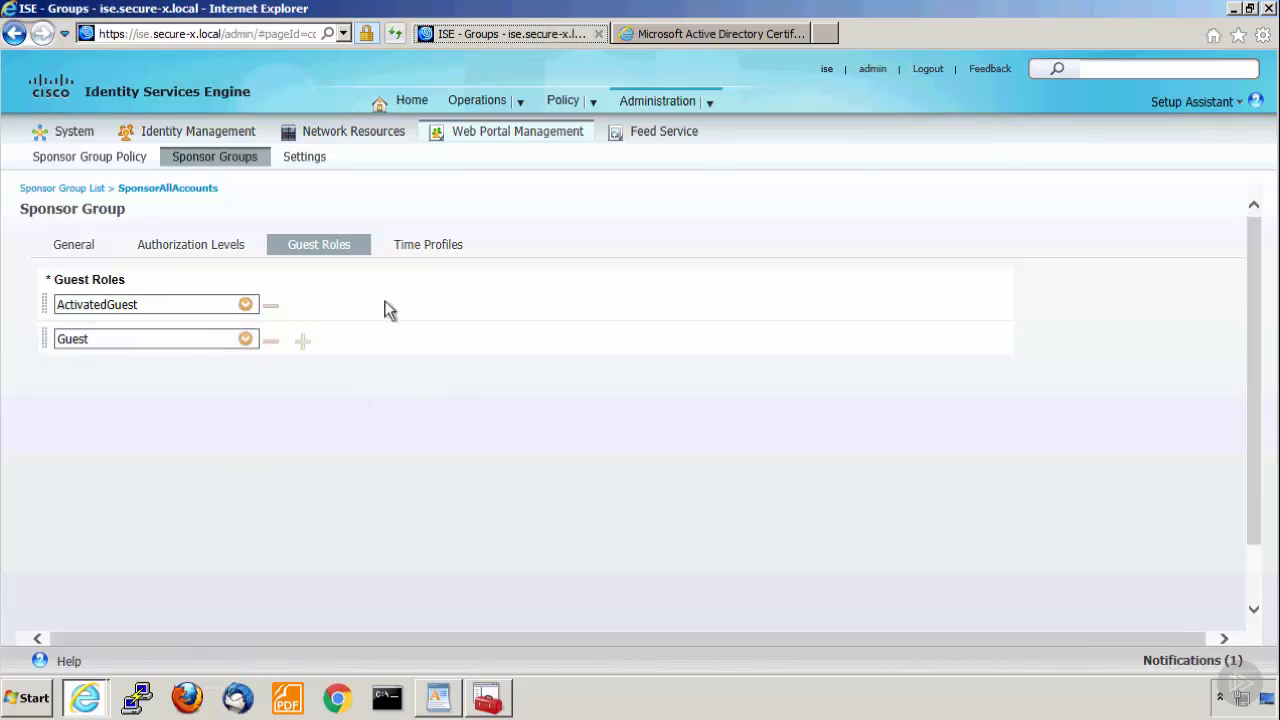
click(440, 248)
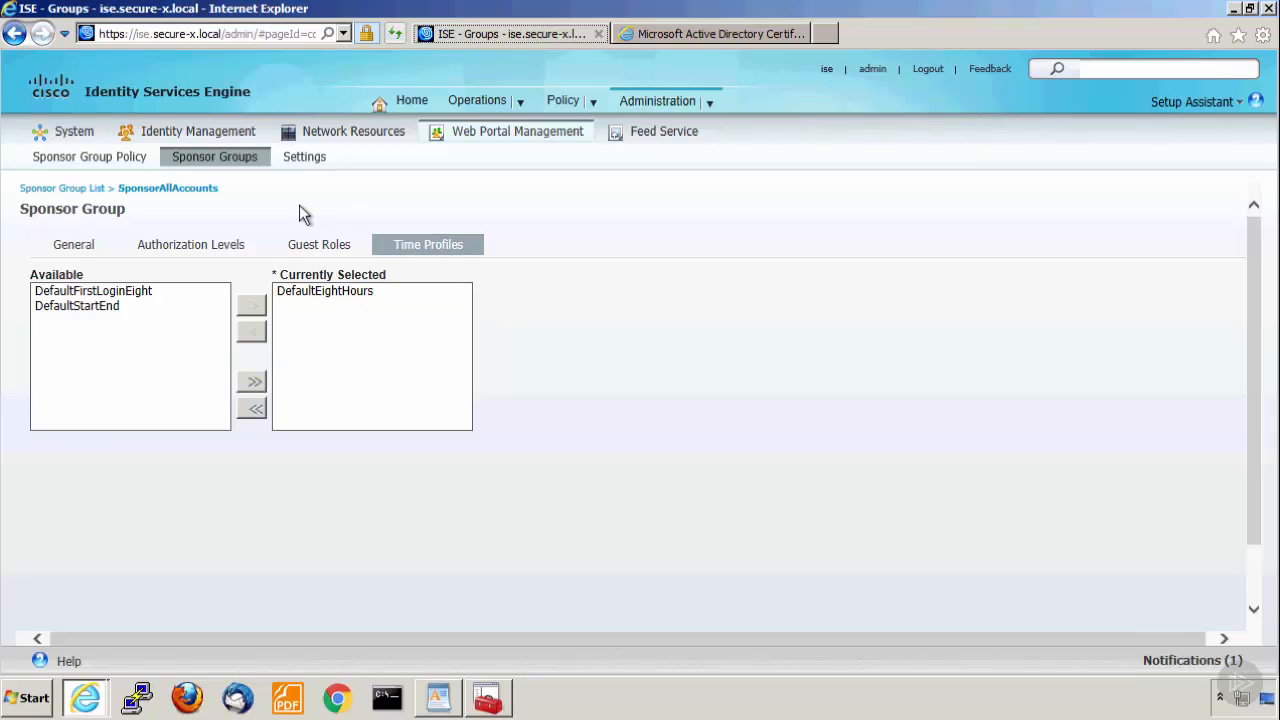
scroll(300, 208, down, 2)
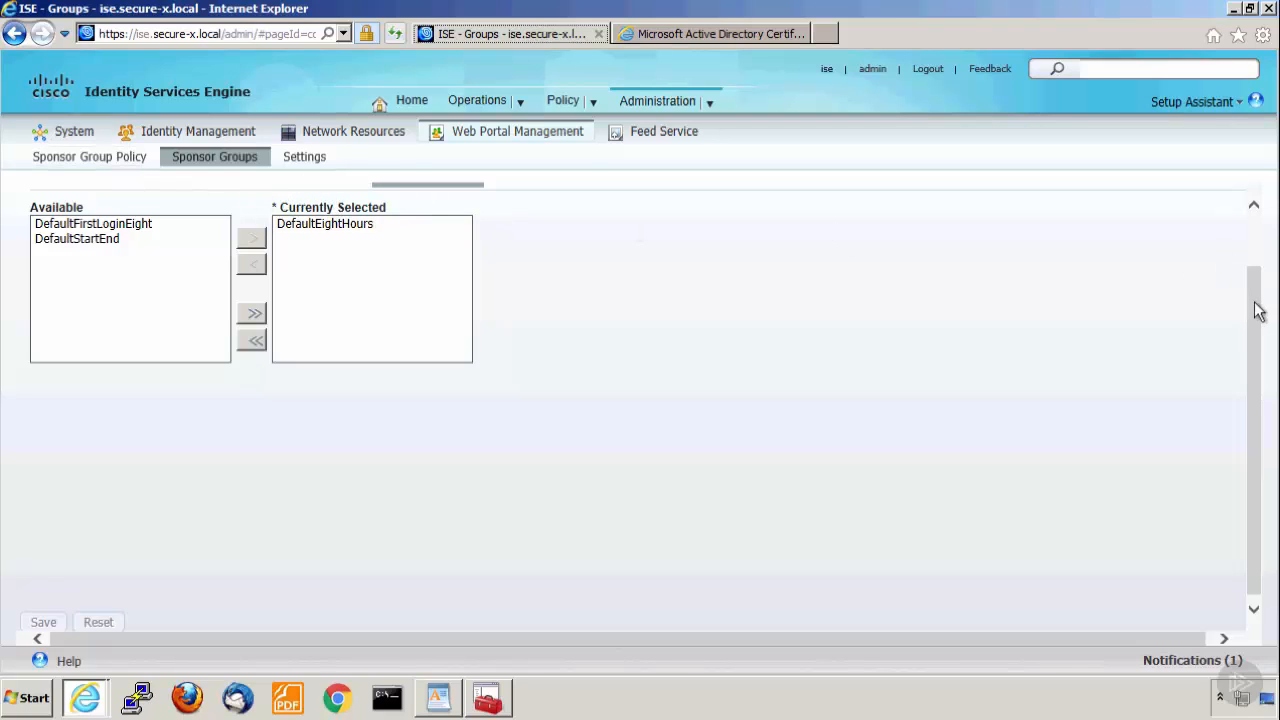
click(1253, 206)
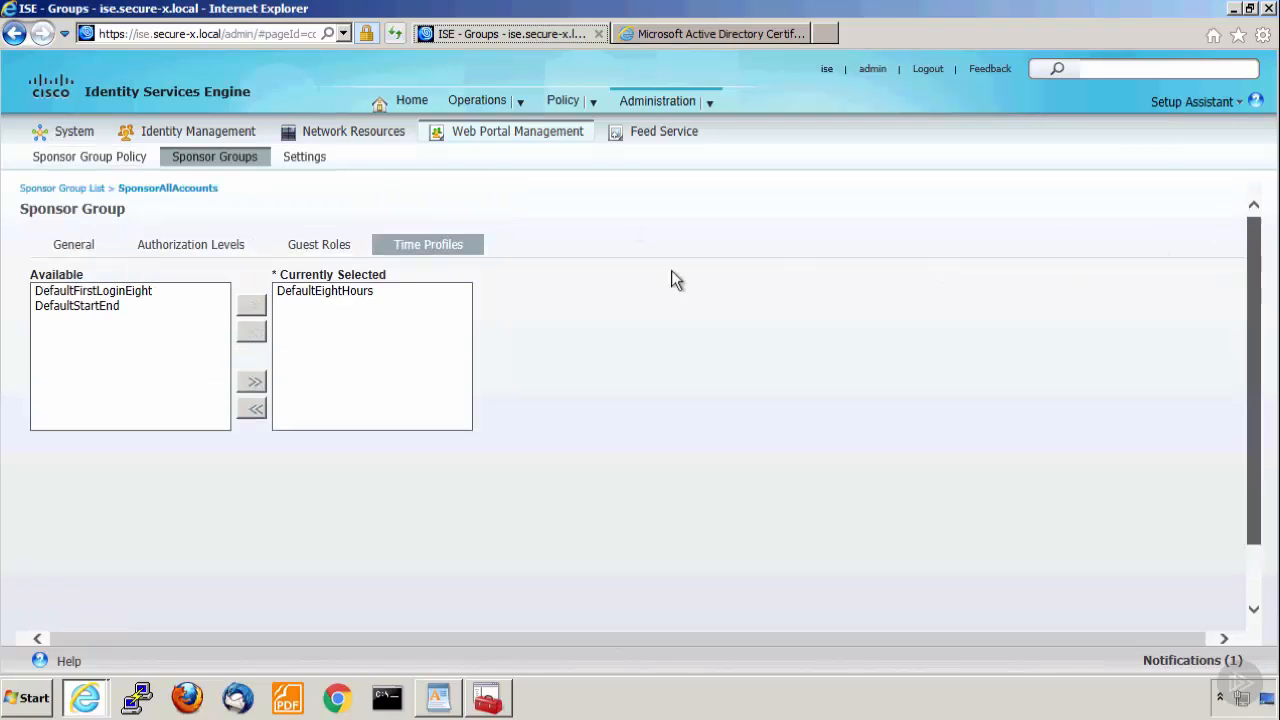
click(312, 250)
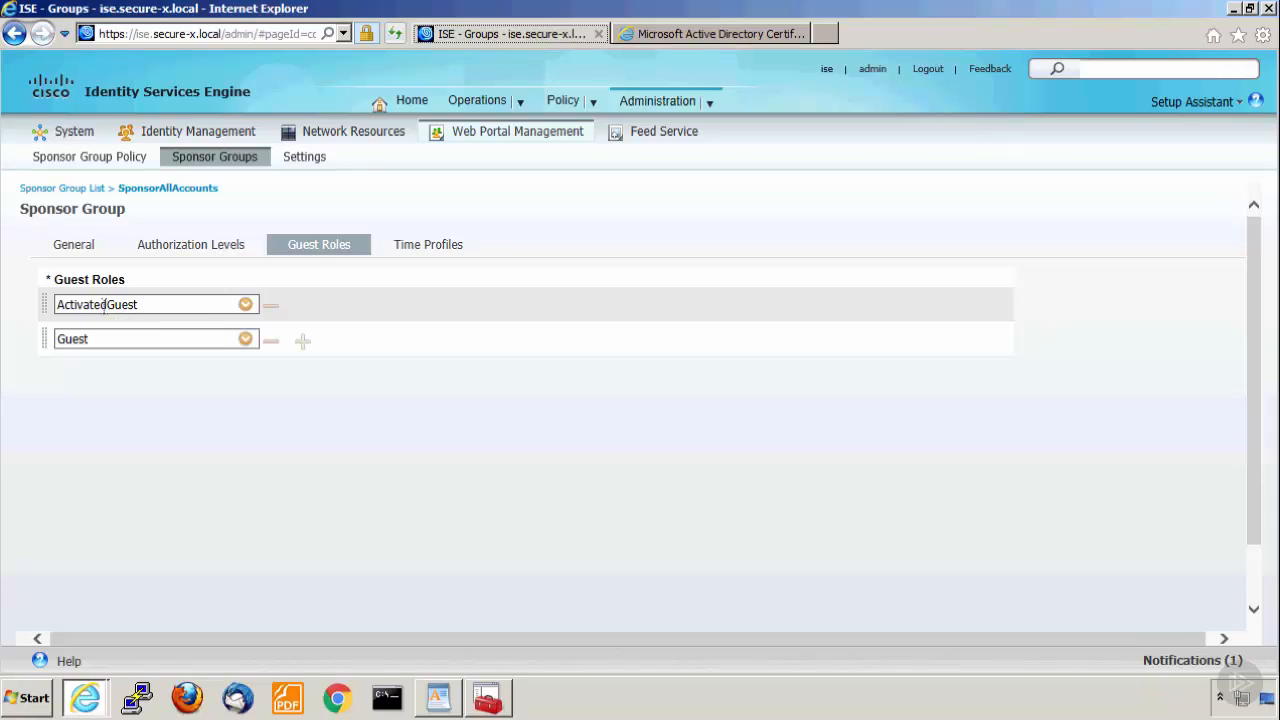
click(89, 354)
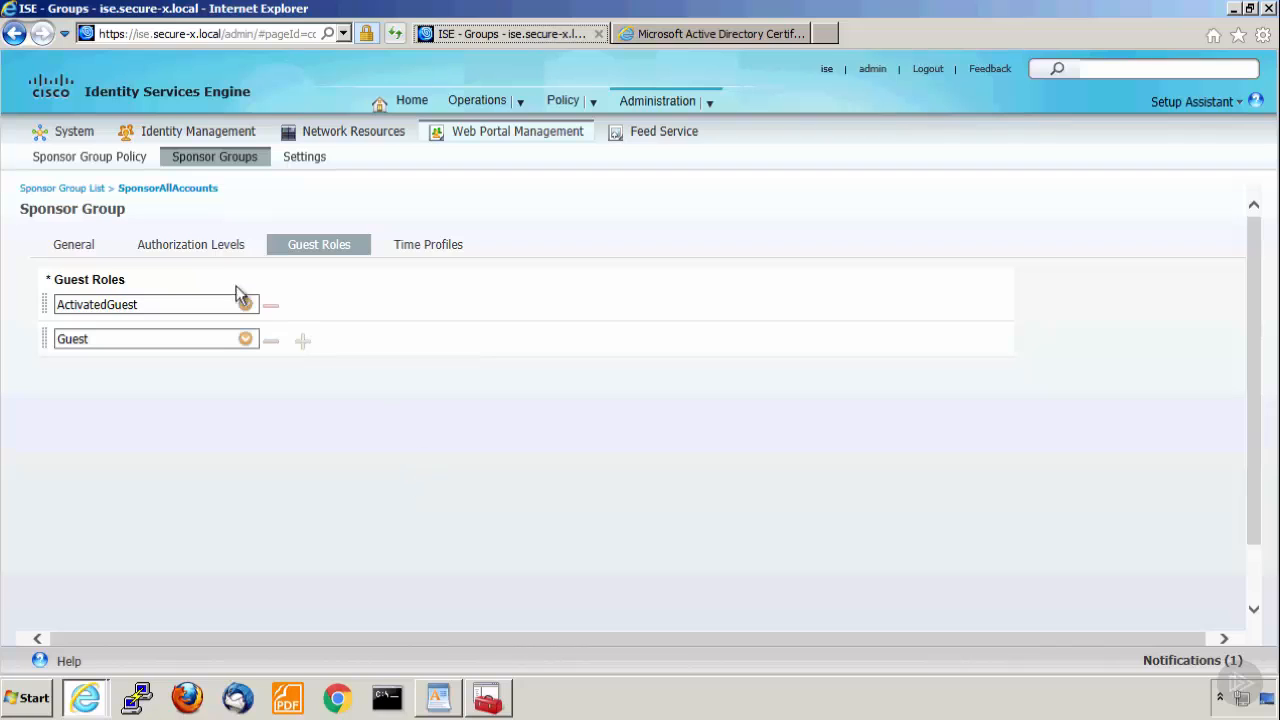
Compare the authorization levels of the SponsorGroupGrpAccounts group with those of the SponsorAllAccounts group.
click(90, 189)
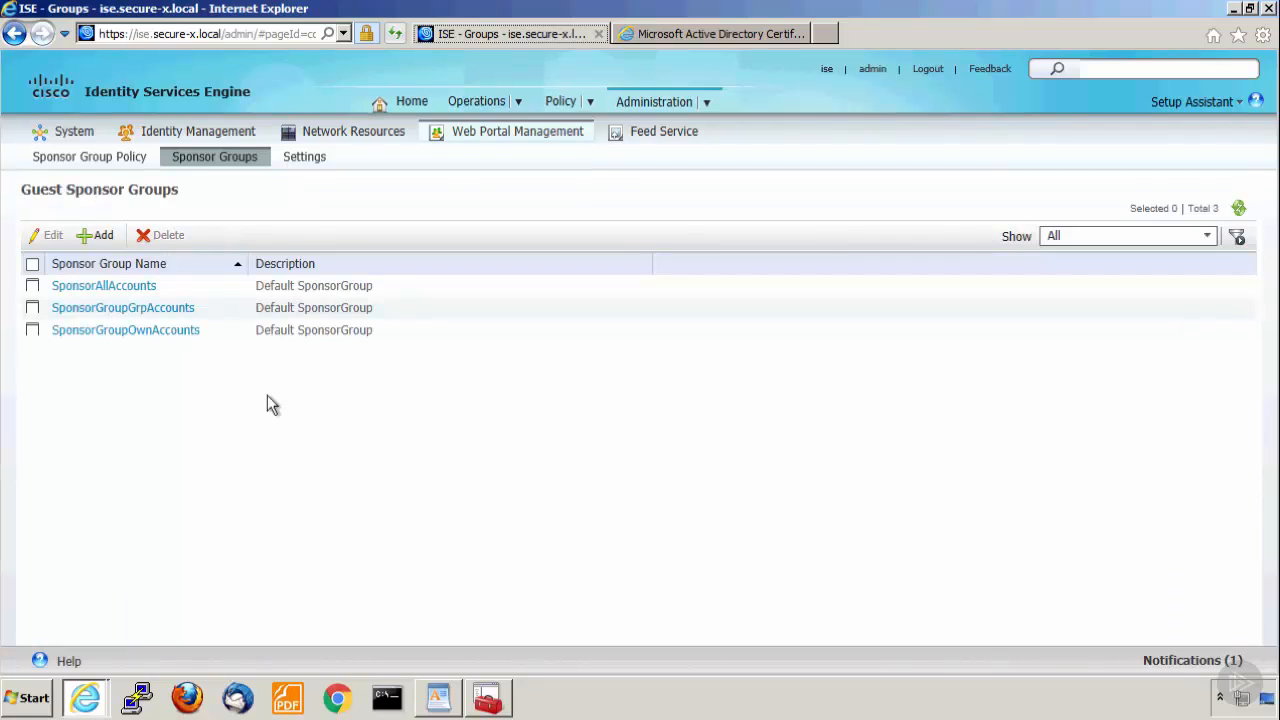
click(113, 308)
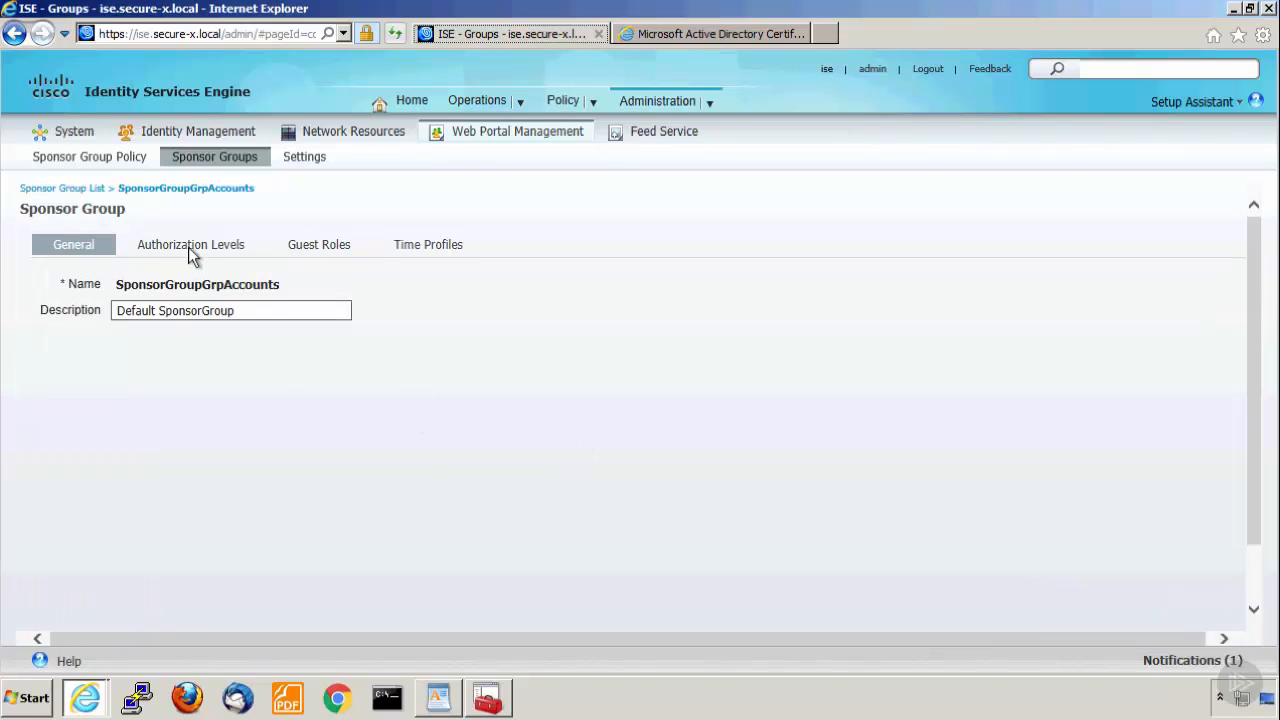
click(188, 247)
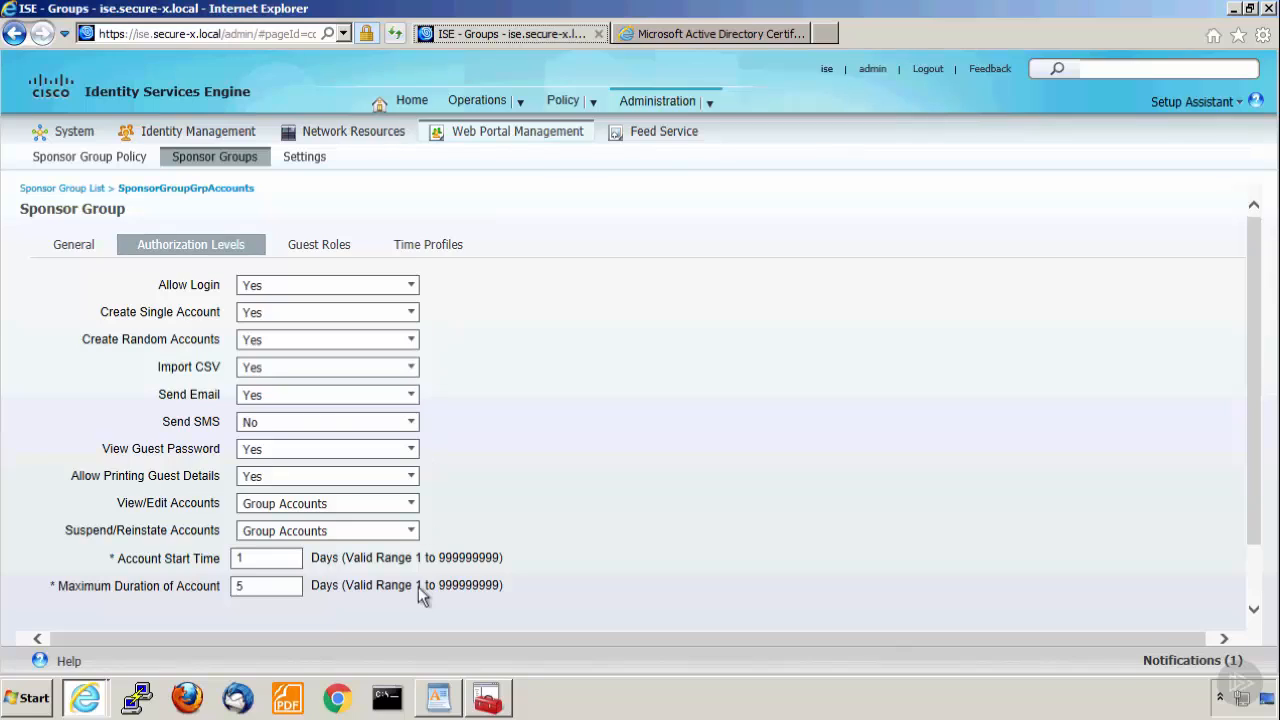
click(80, 189)
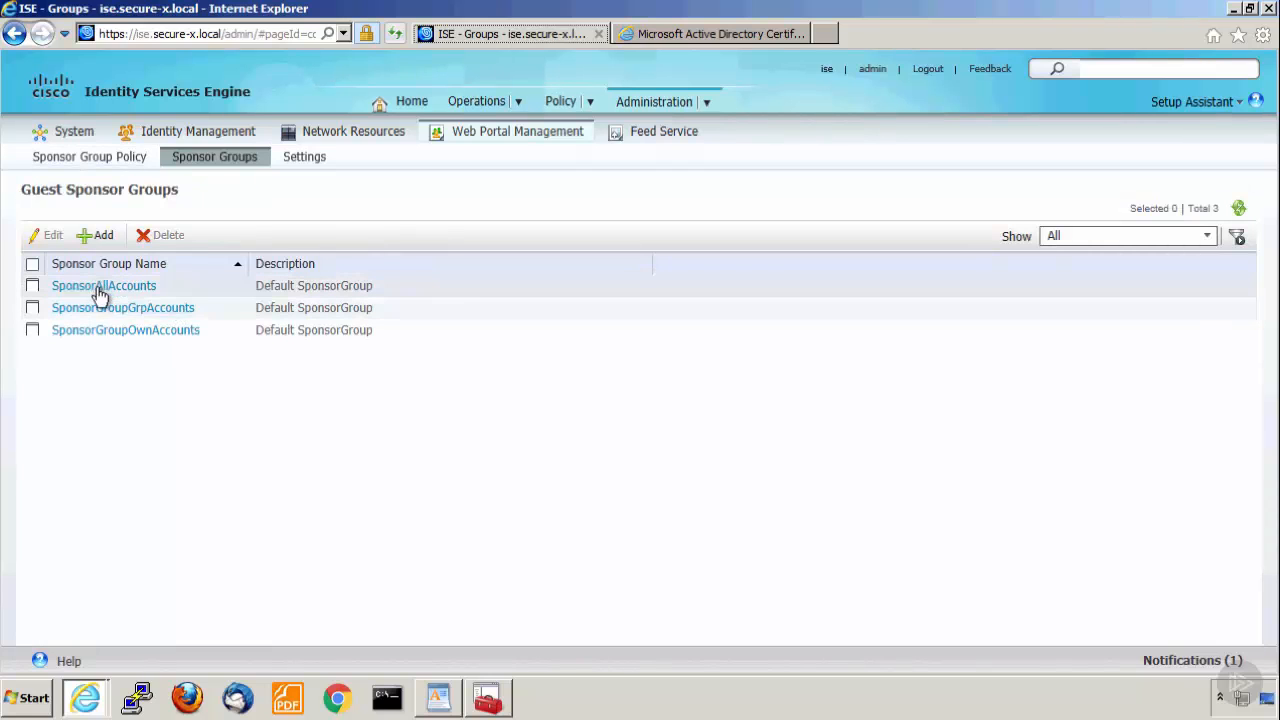
click(102, 287)
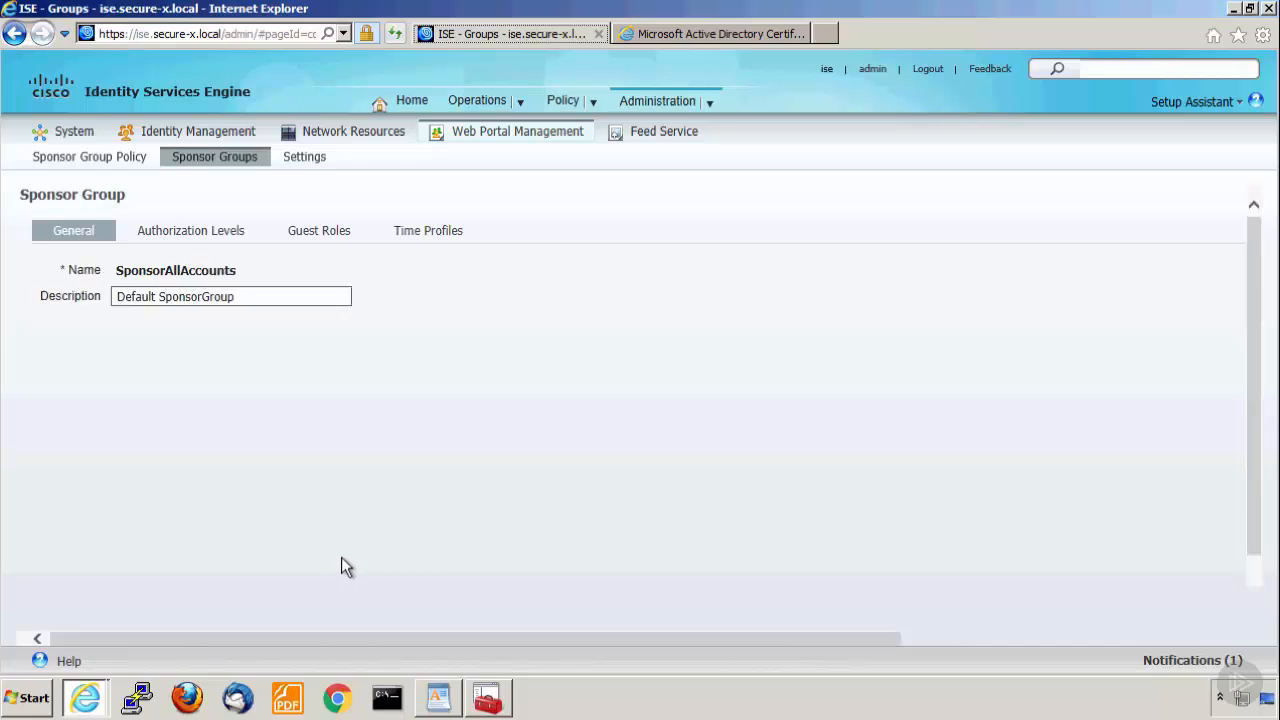
click(188, 245)
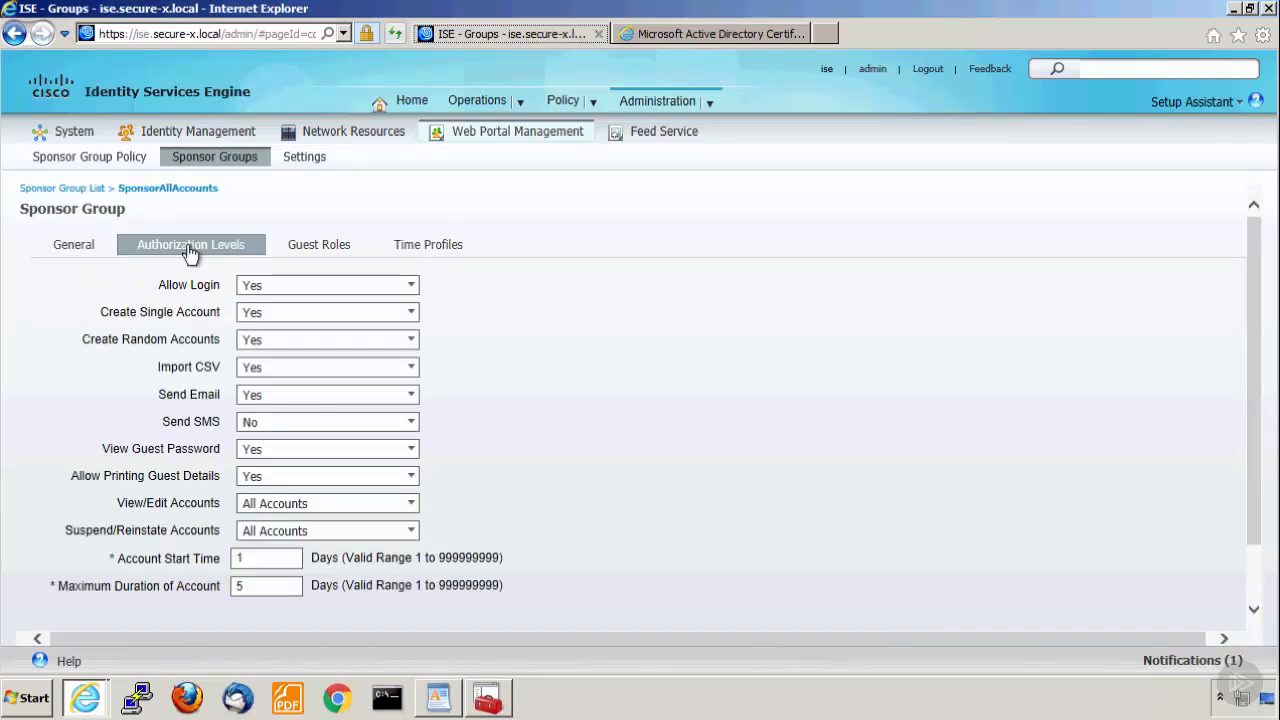
Return to the sponsor group list and examine the authorization levels of SponsorGroupOwnAccounts.
click(60, 189)
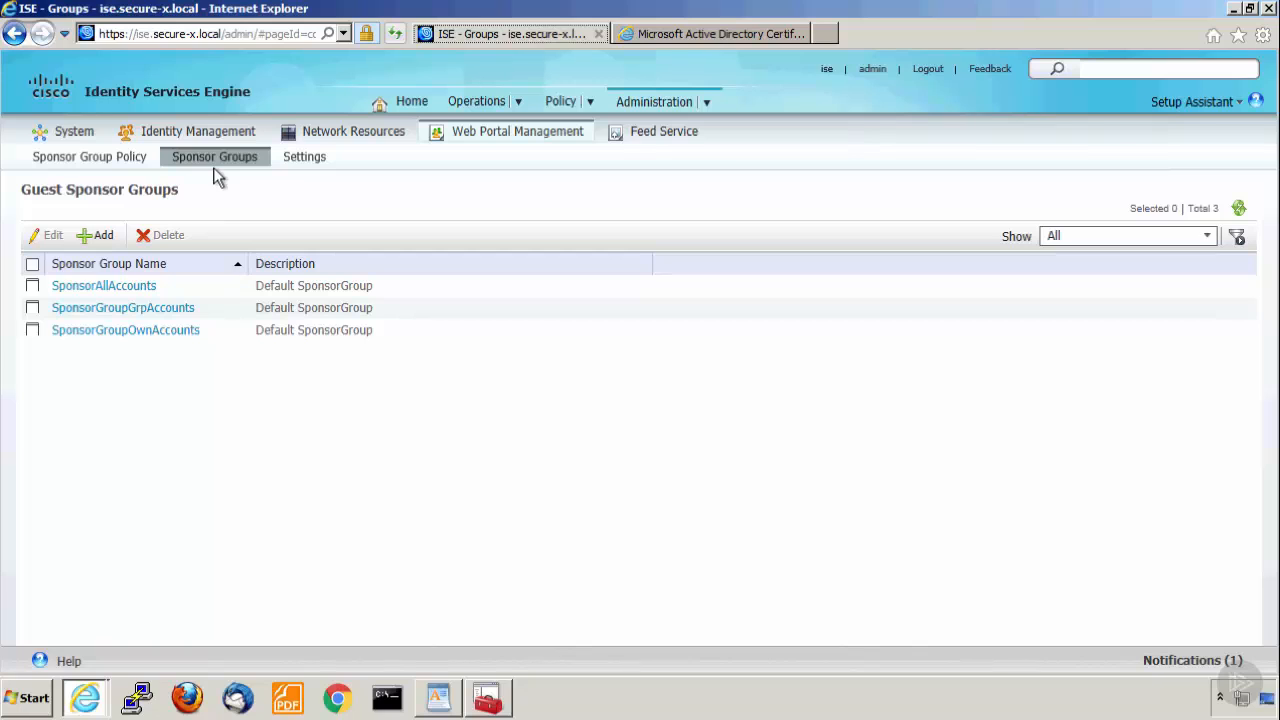
click(138, 331)
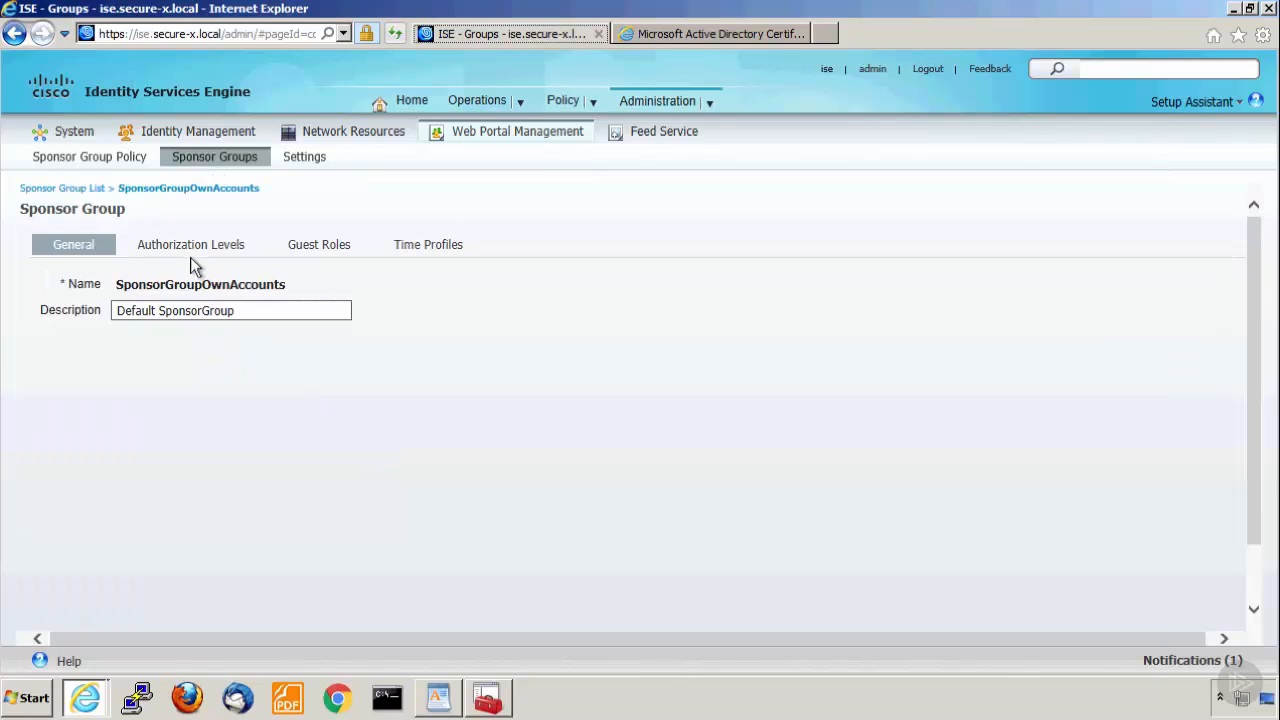
click(193, 250)
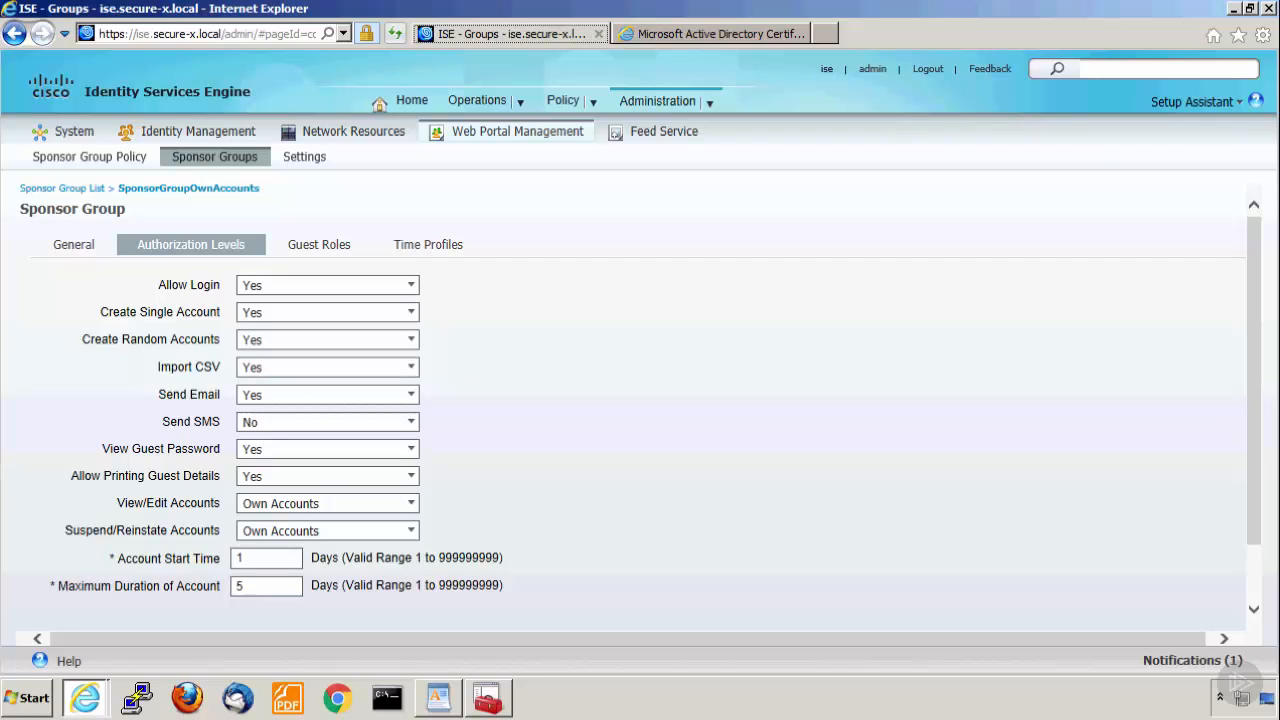
Open the Sponsor Group Policy and set the identity group of the Manage All Accounts rule to Any.
click(88, 163)
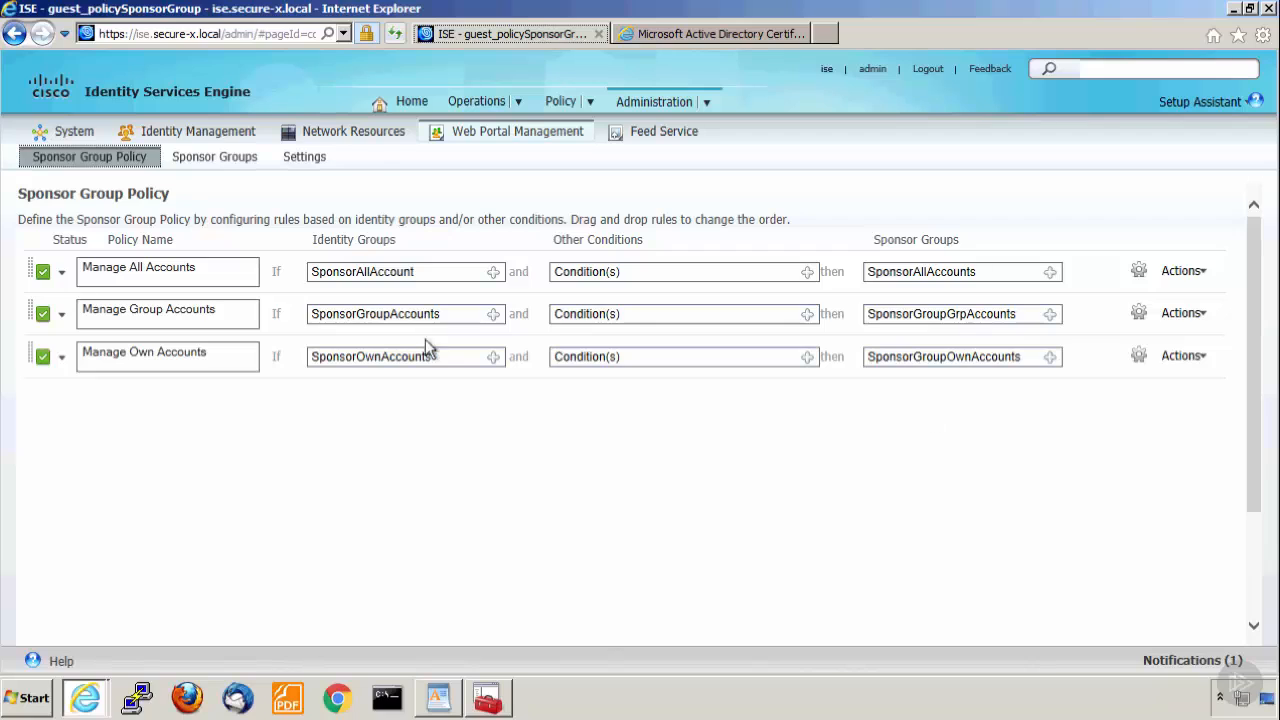
click(493, 273)
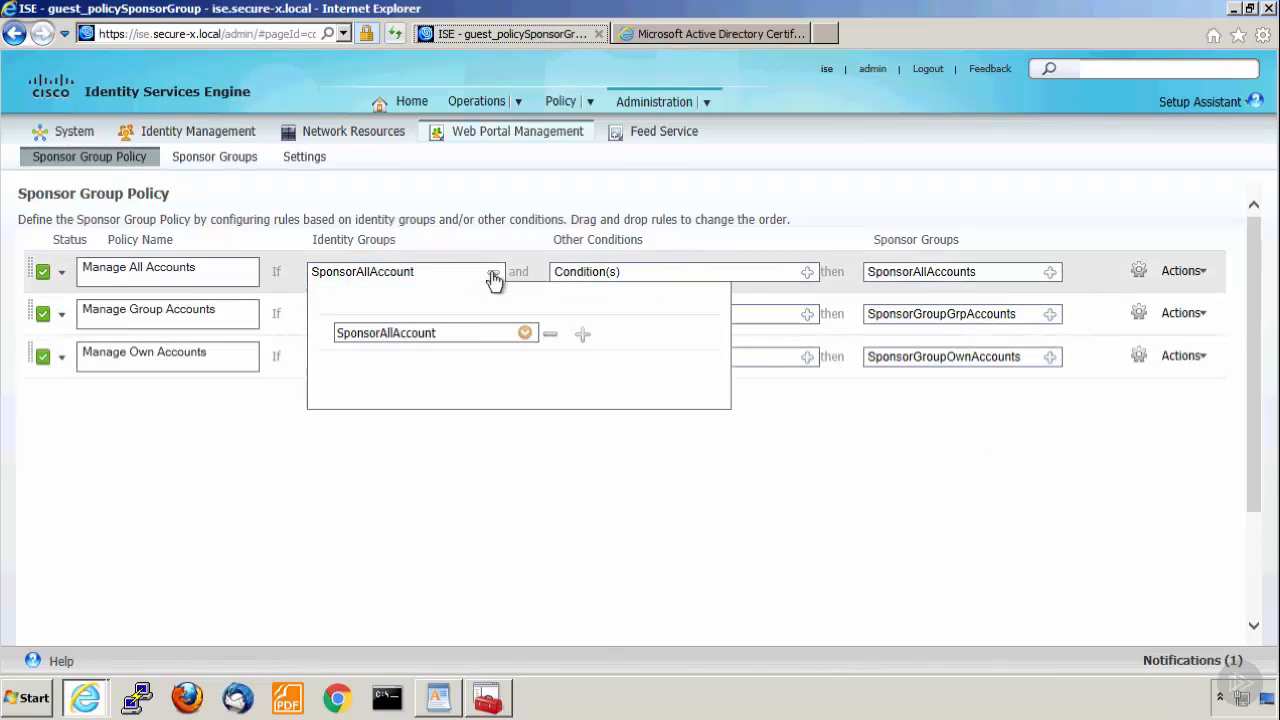
click(525, 334)
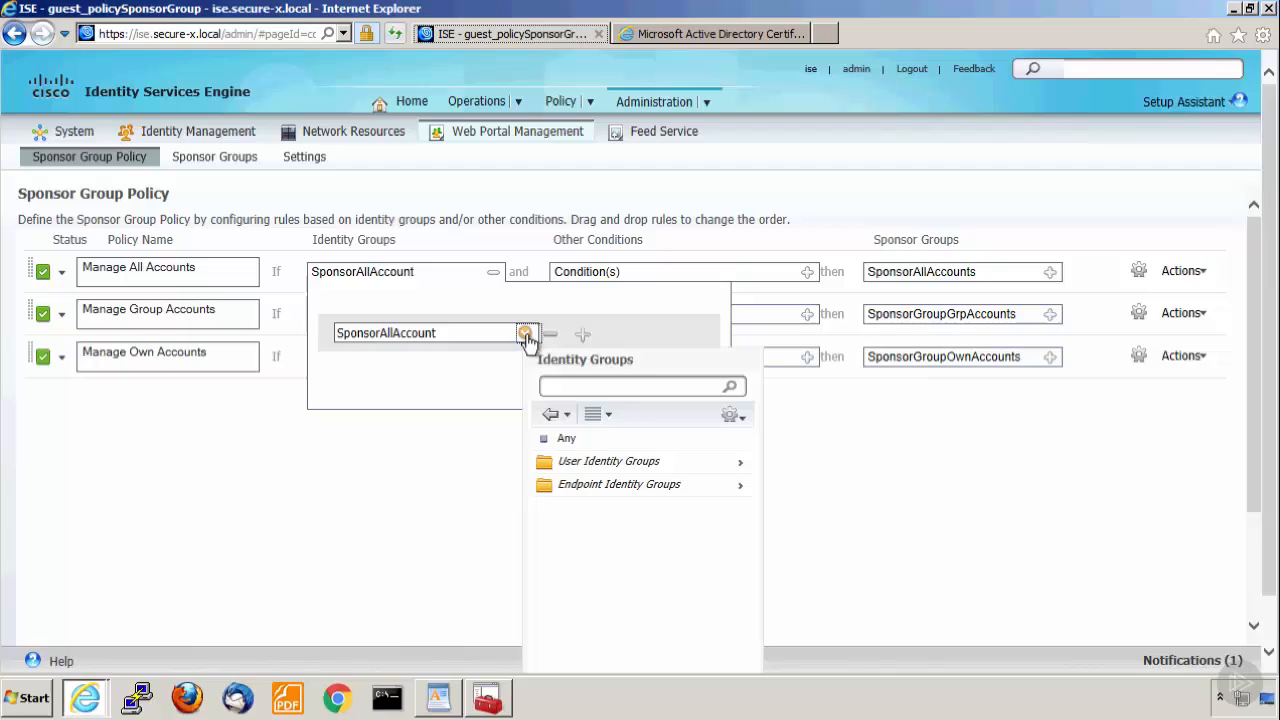
click(567, 440)
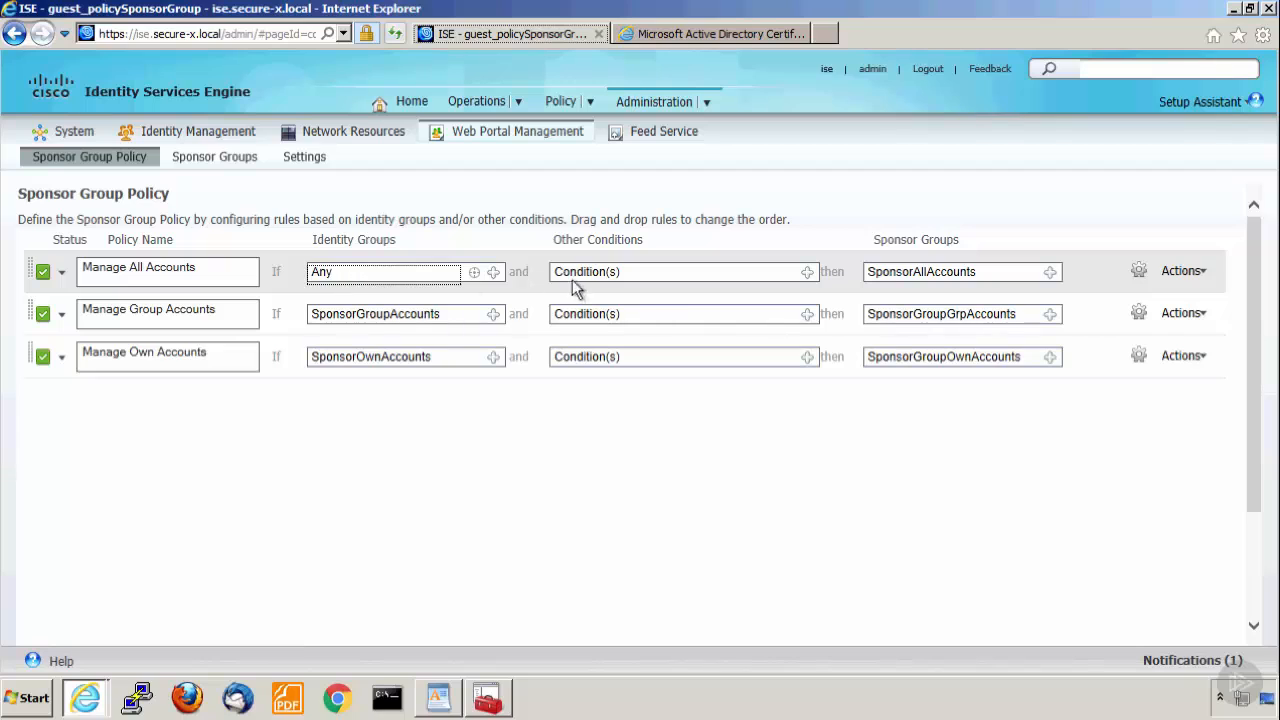
Add a new condition to the Manage All Accounts rule: AD1:ExternalGroups Equals secure-x.local/Users/Domain Admins.
click(807, 274)
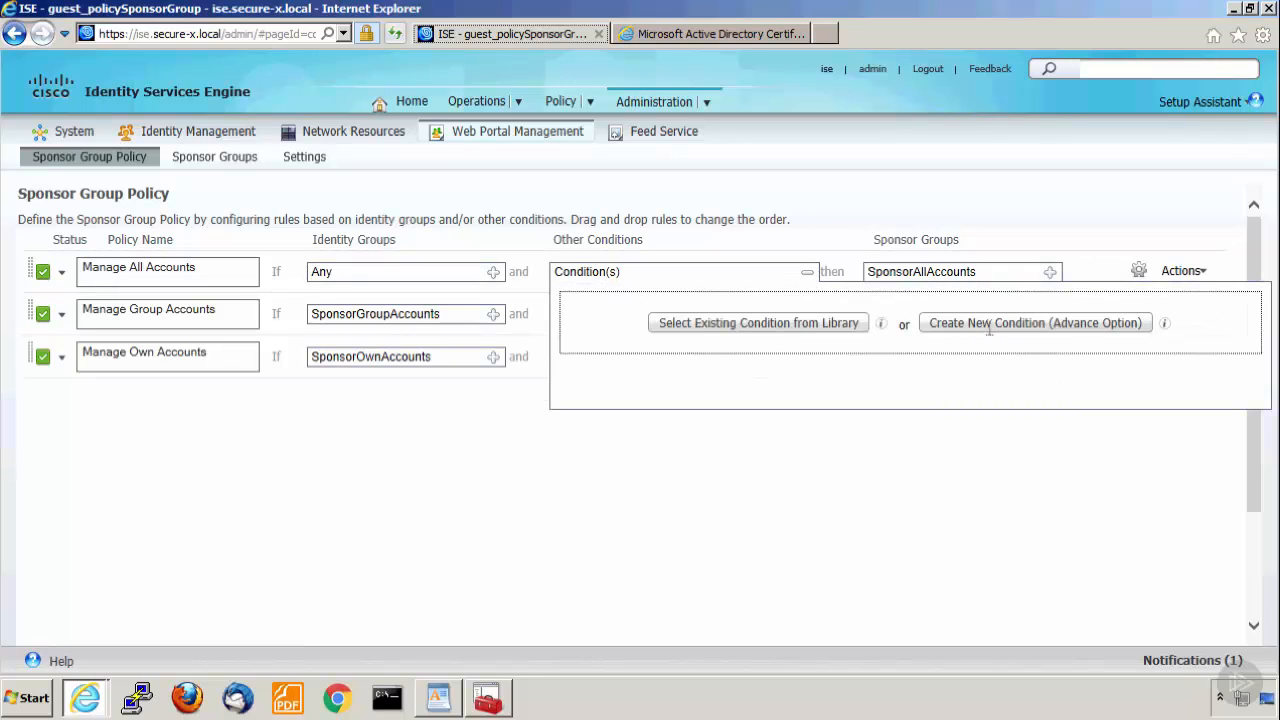
click(989, 330)
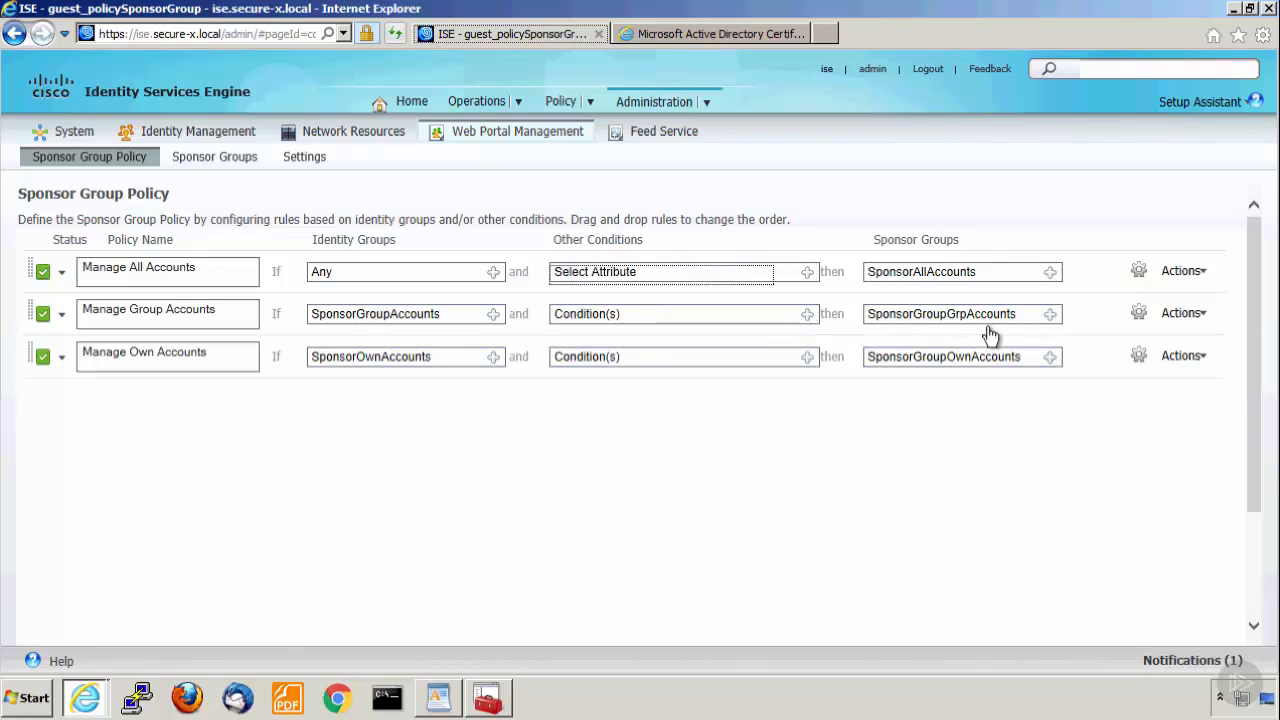
click(806, 272)
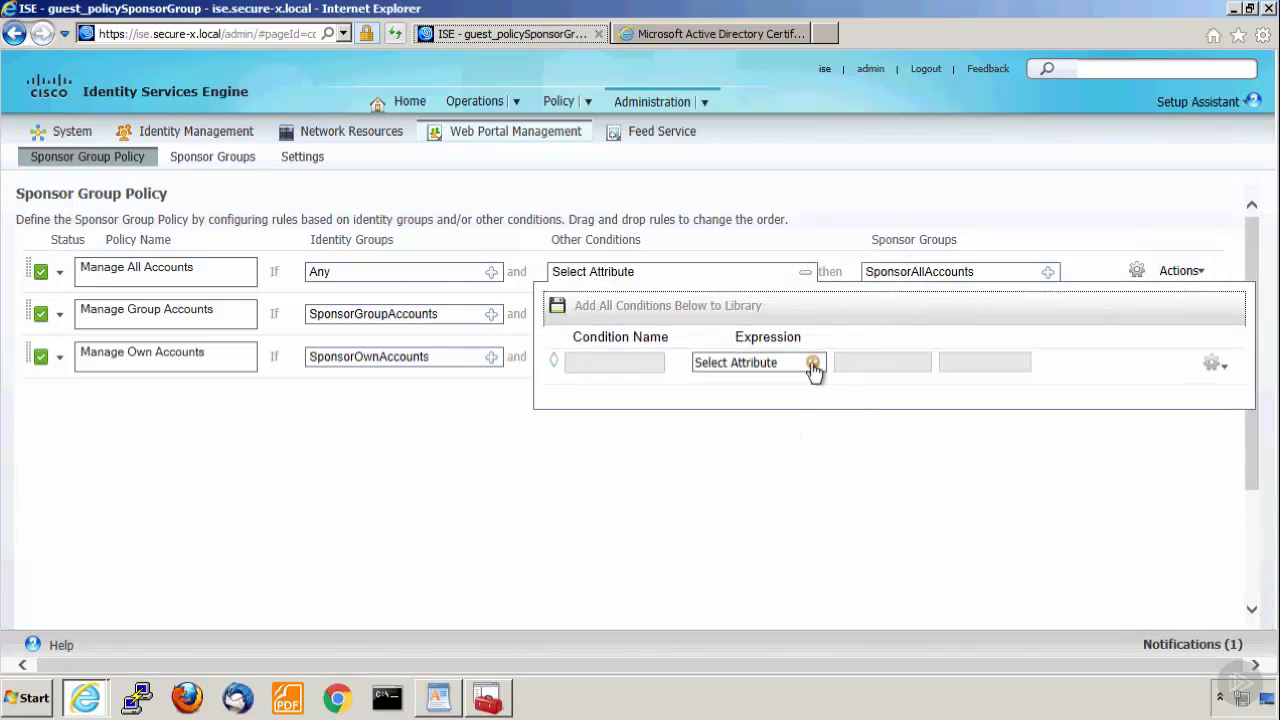
click(813, 363)
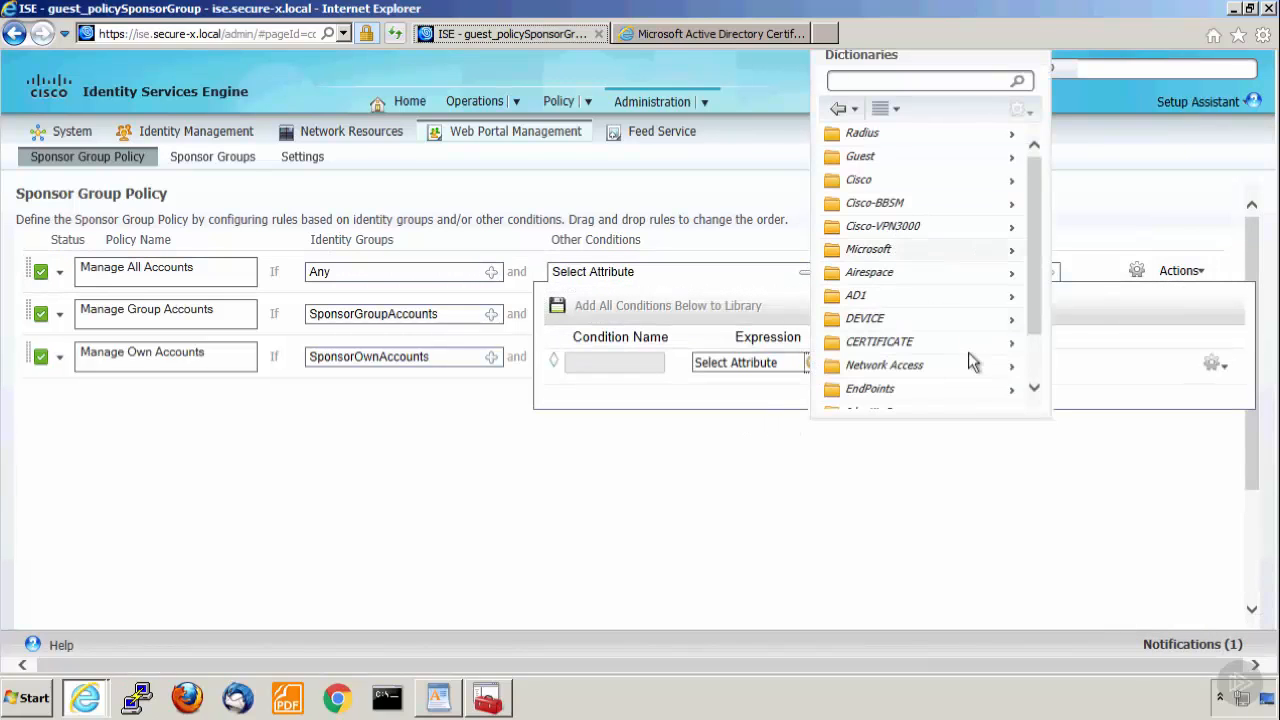
click(1011, 296)
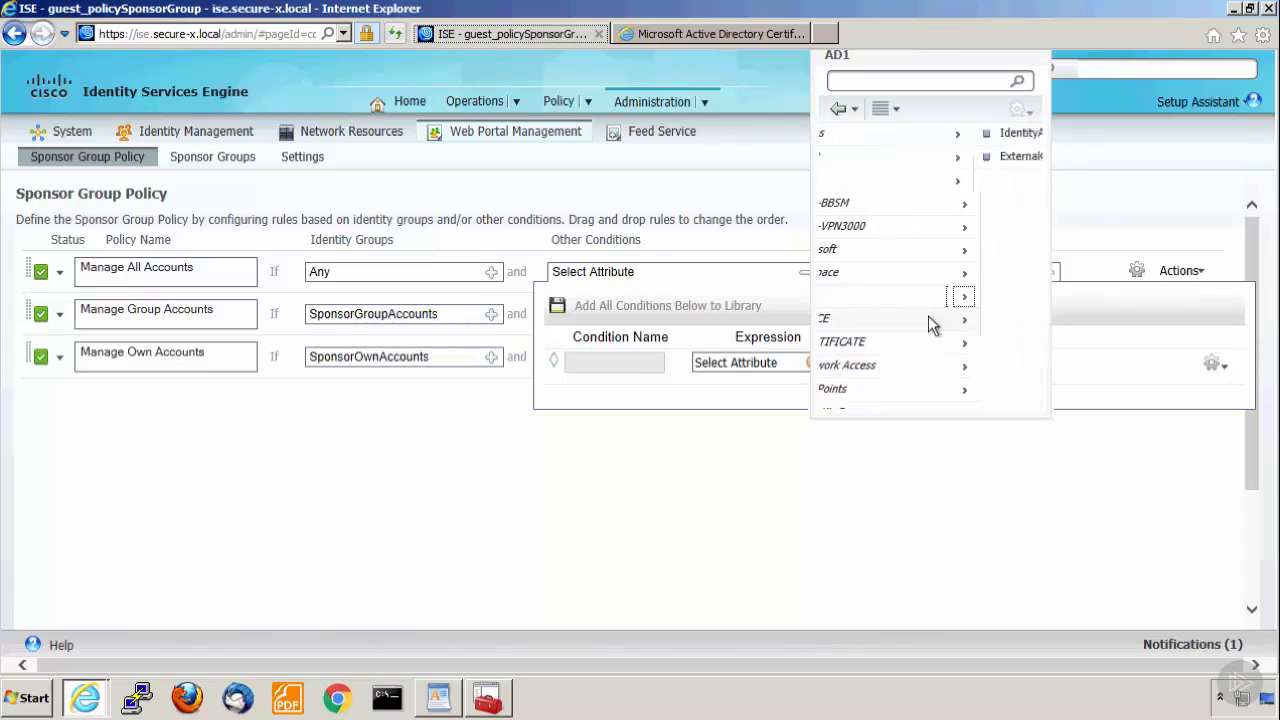
click(890, 157)
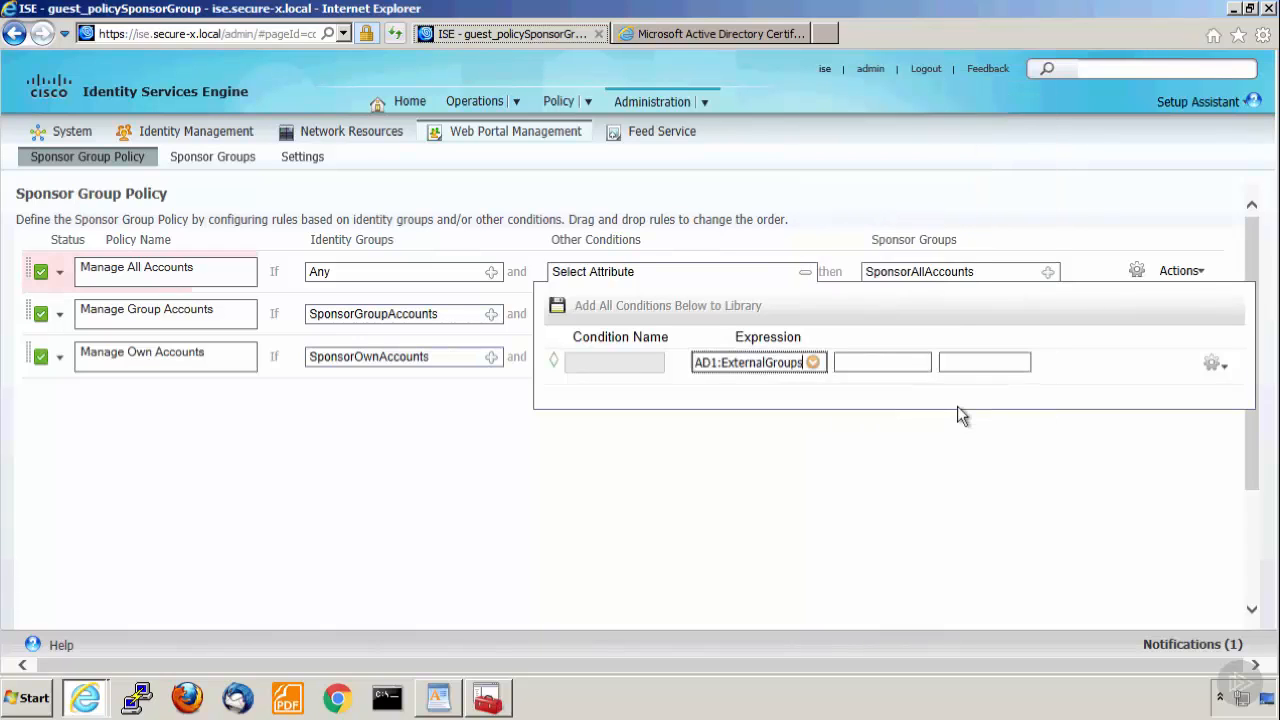
click(1004, 364)
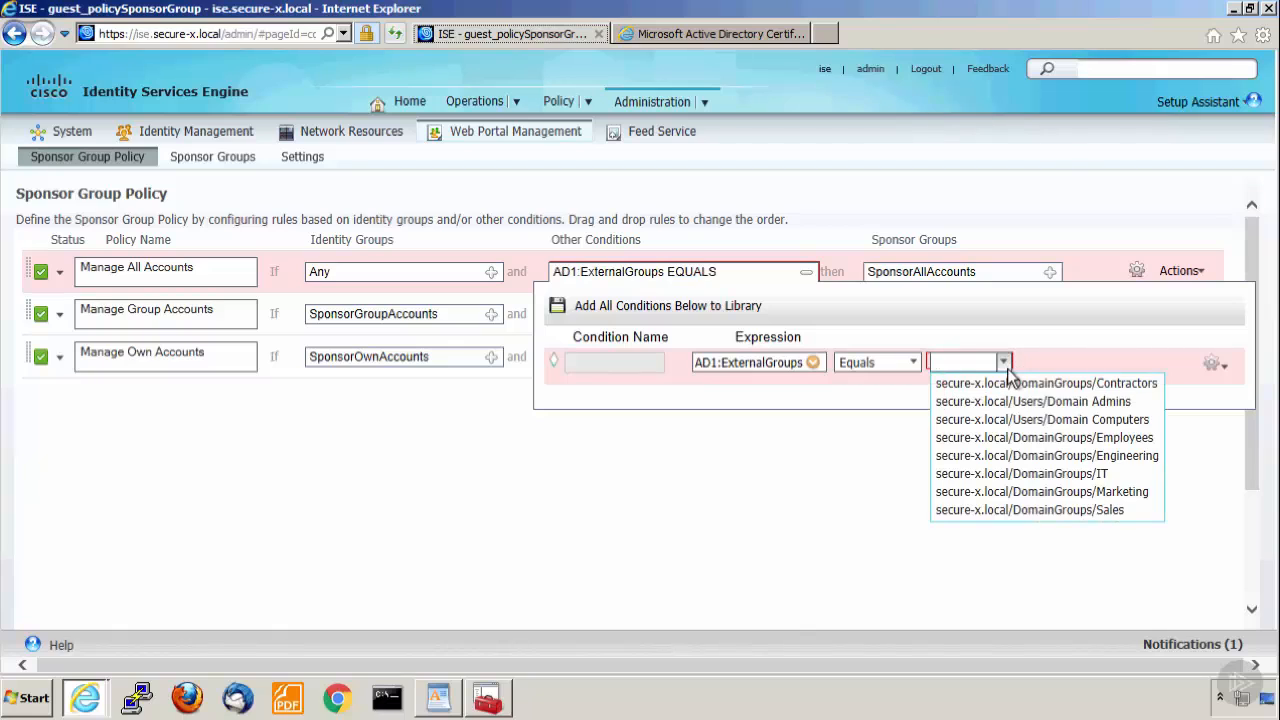
click(1080, 402)
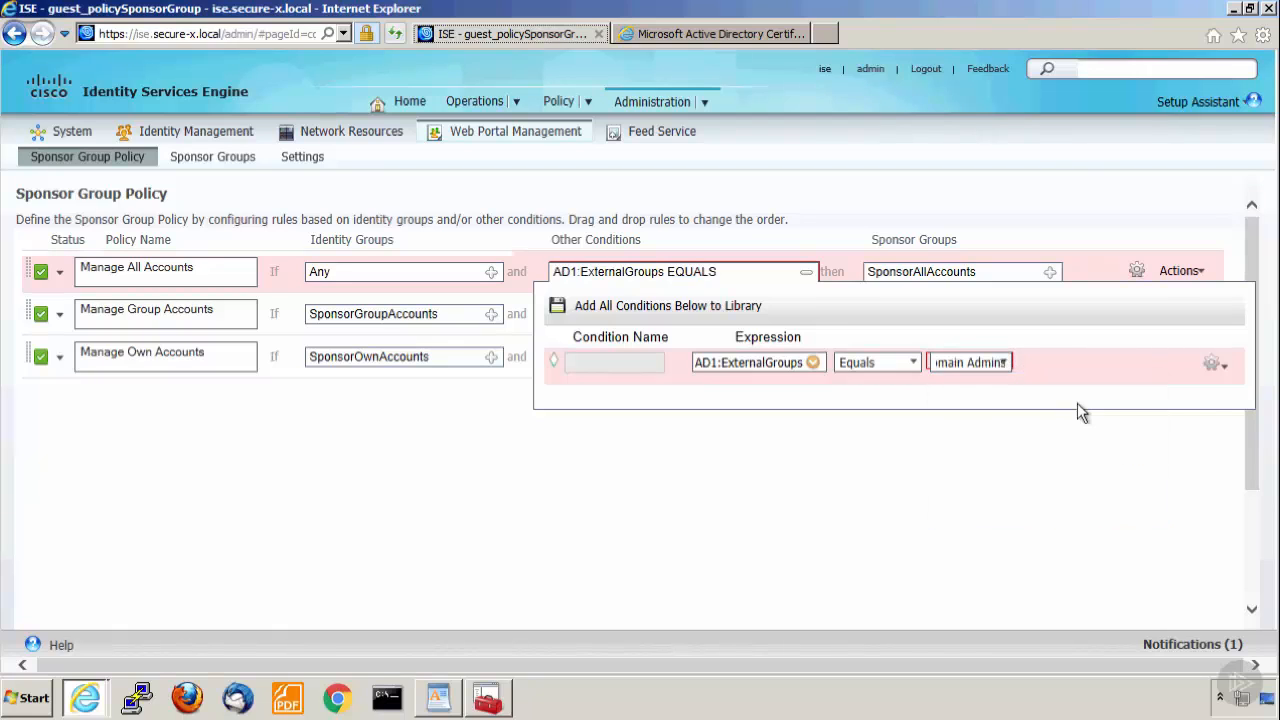
click(806, 274)
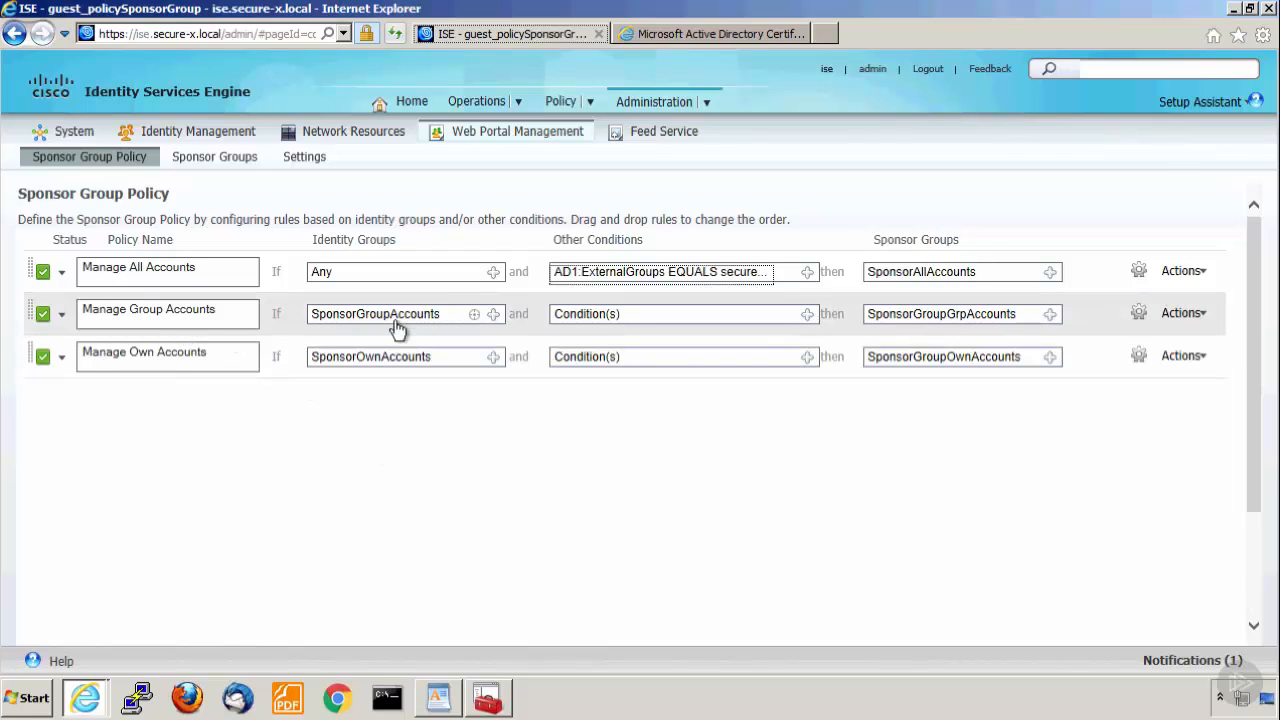
Set the identity group of the Manage Group Accounts rule to Any.
click(492, 316)
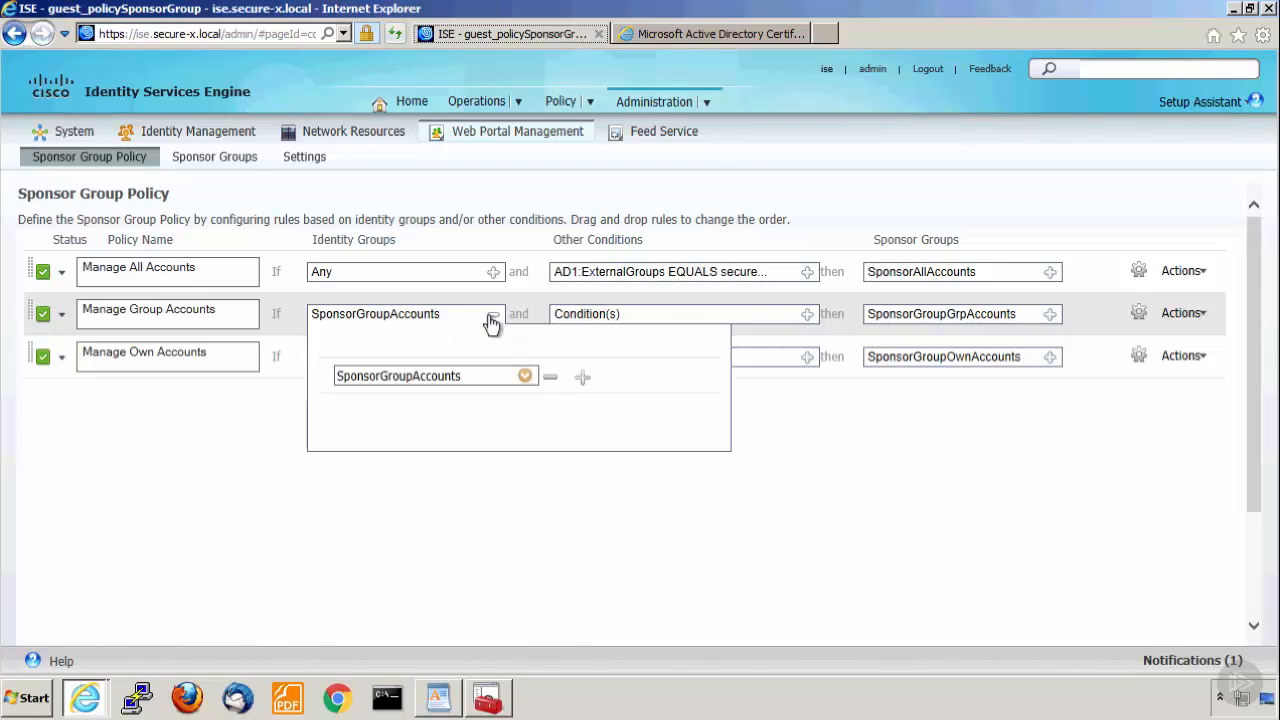
click(524, 377)
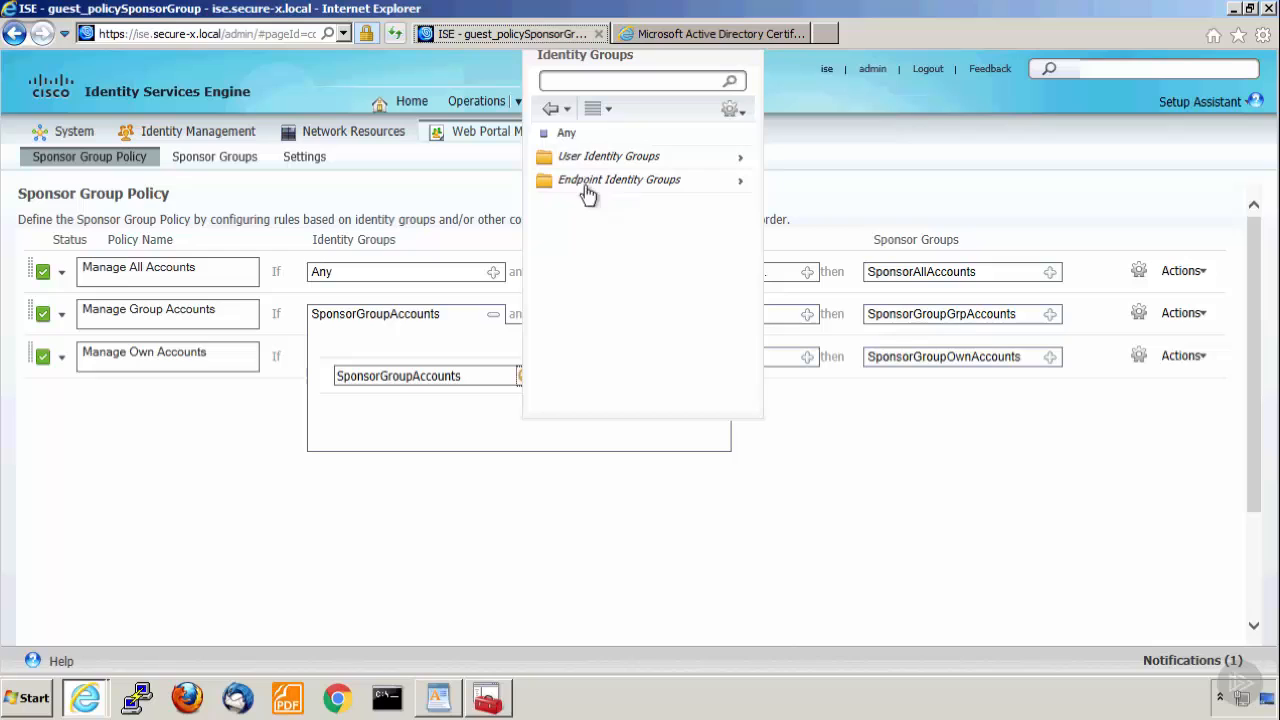
click(548, 129)
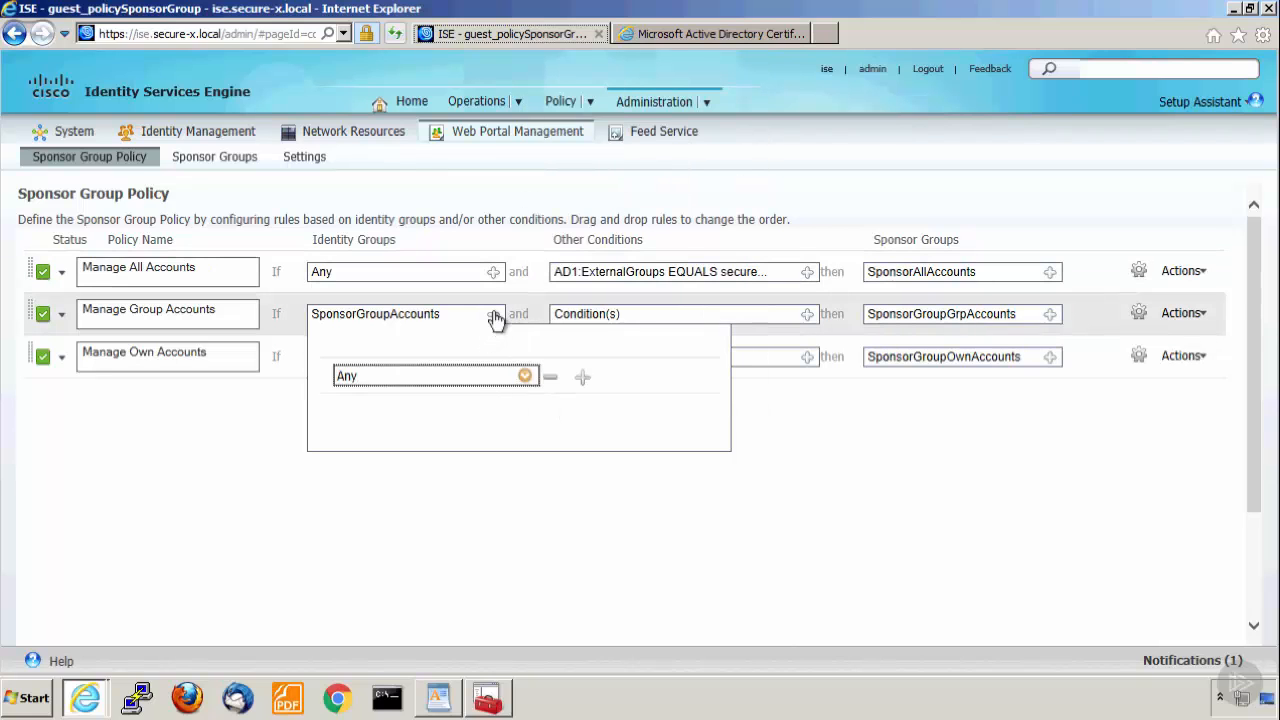
click(494, 315)
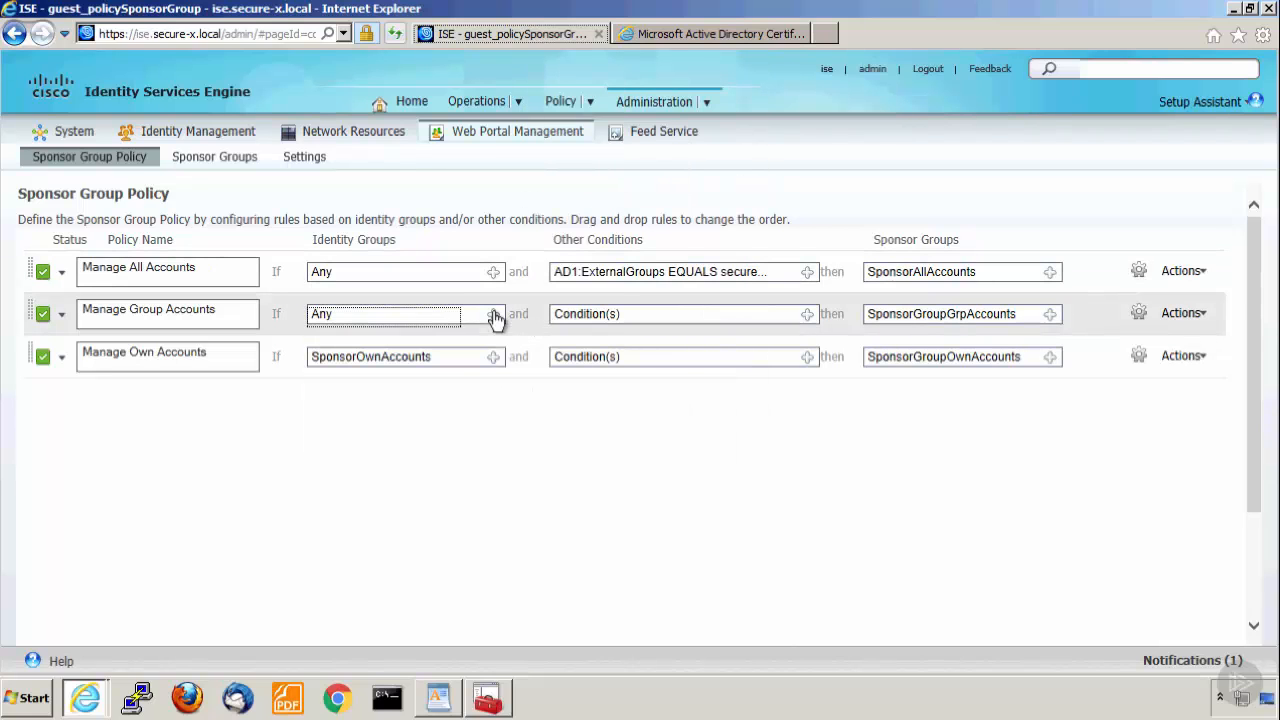
Add a new condition to the Manage Group Accounts rule: AD1:ExternalGroups Equals secure-x.local/DomainGroups/Employees.
click(807, 316)
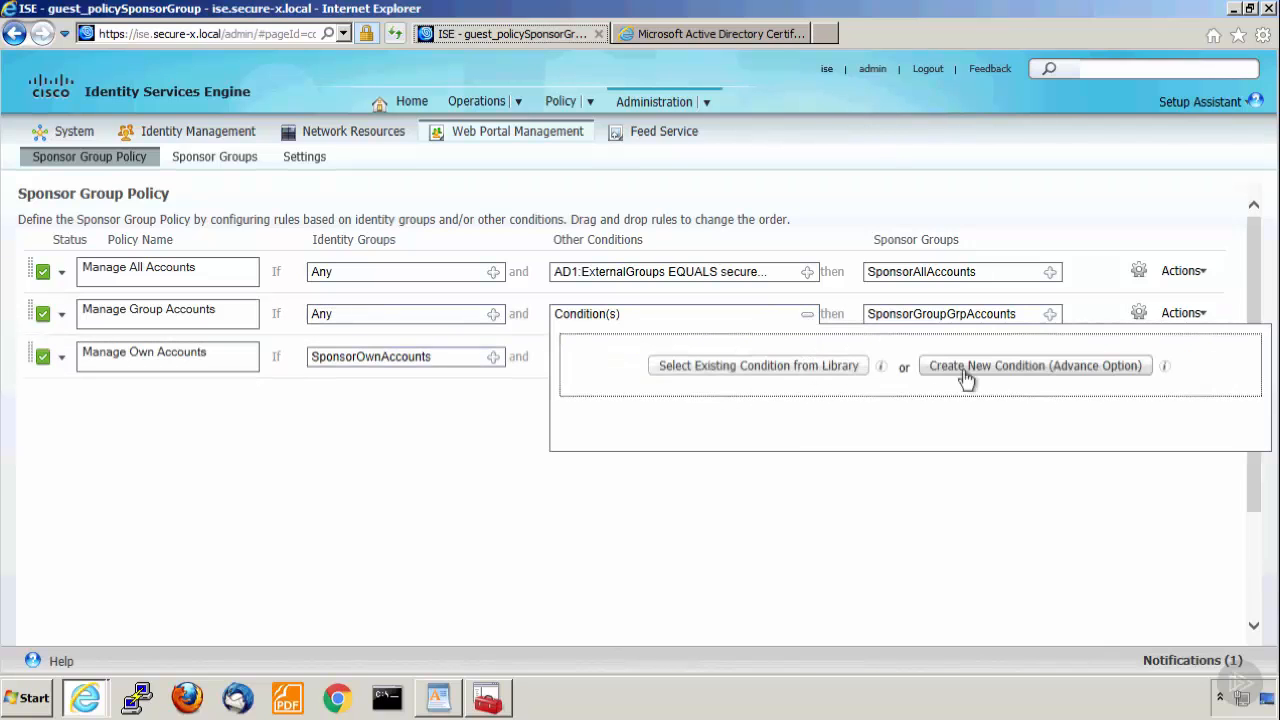
click(1000, 370)
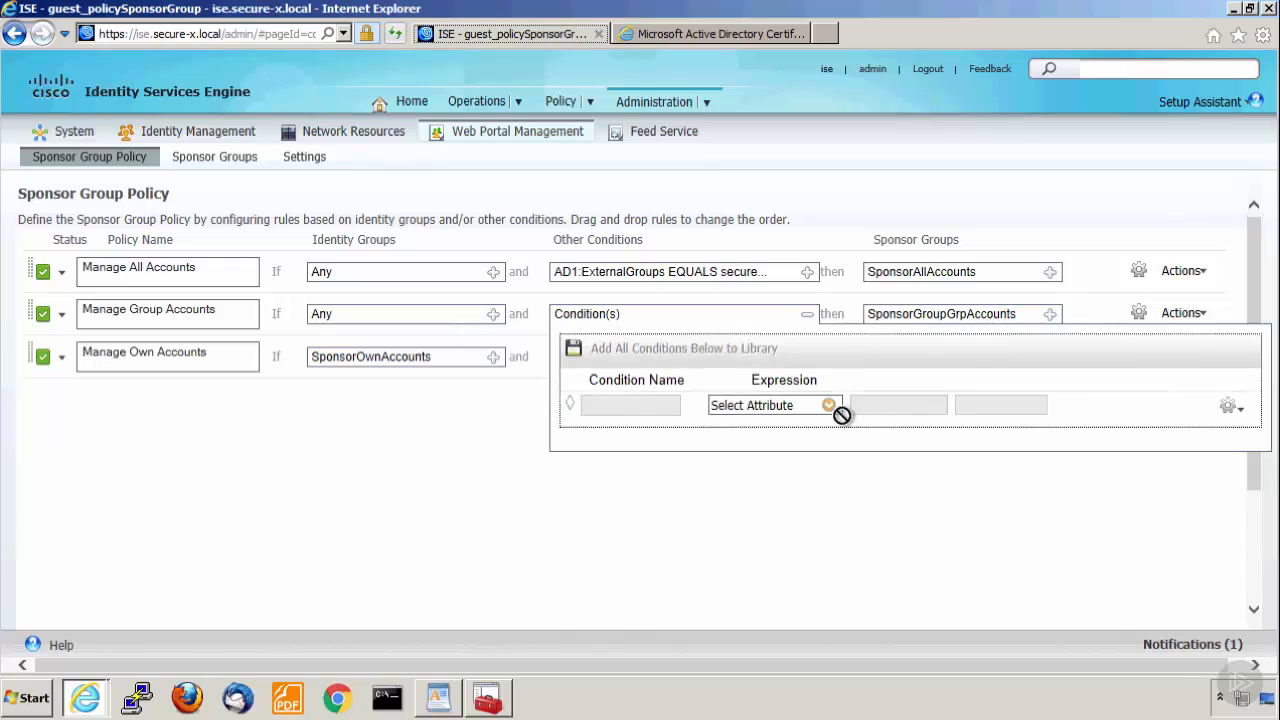
click(829, 405)
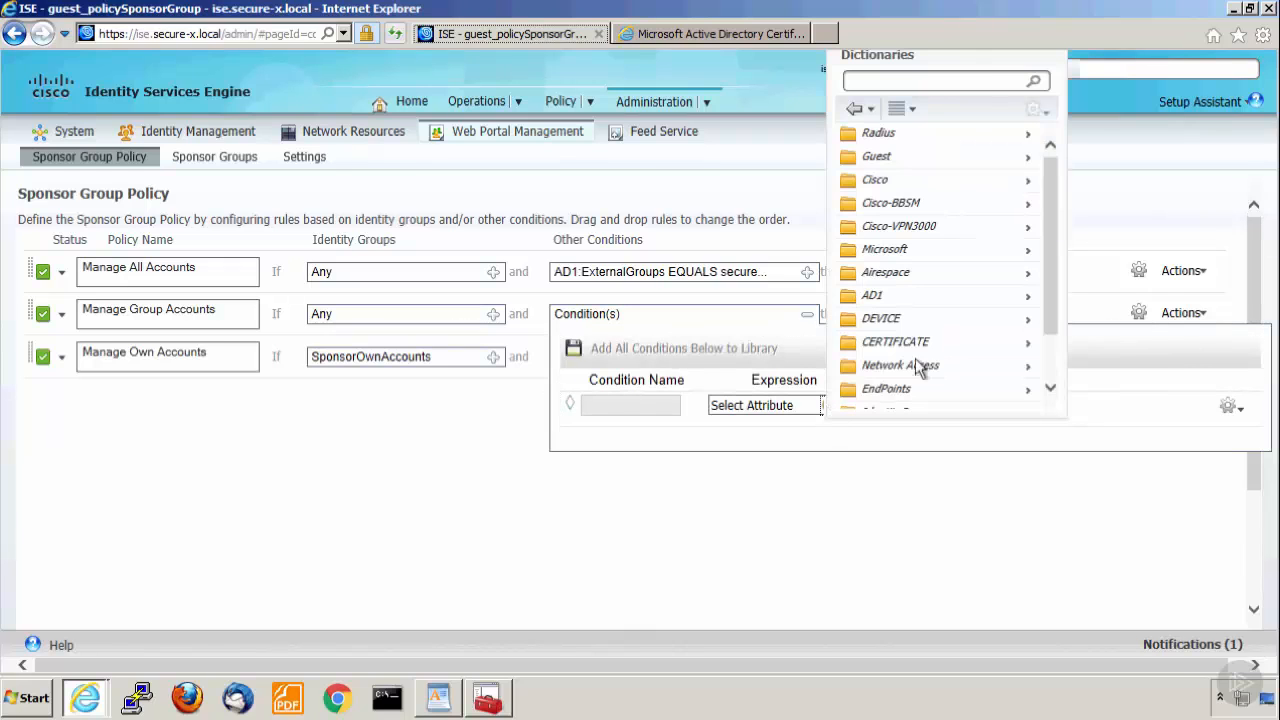
click(930, 296)
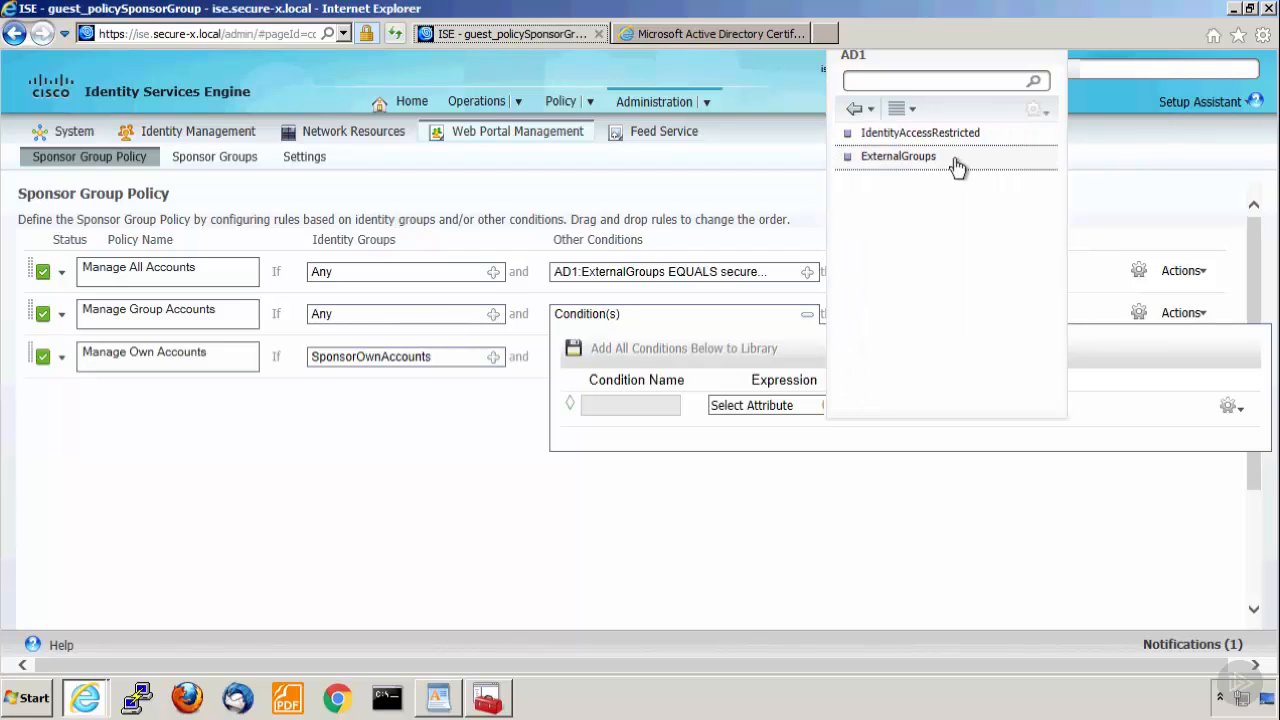
click(980, 164)
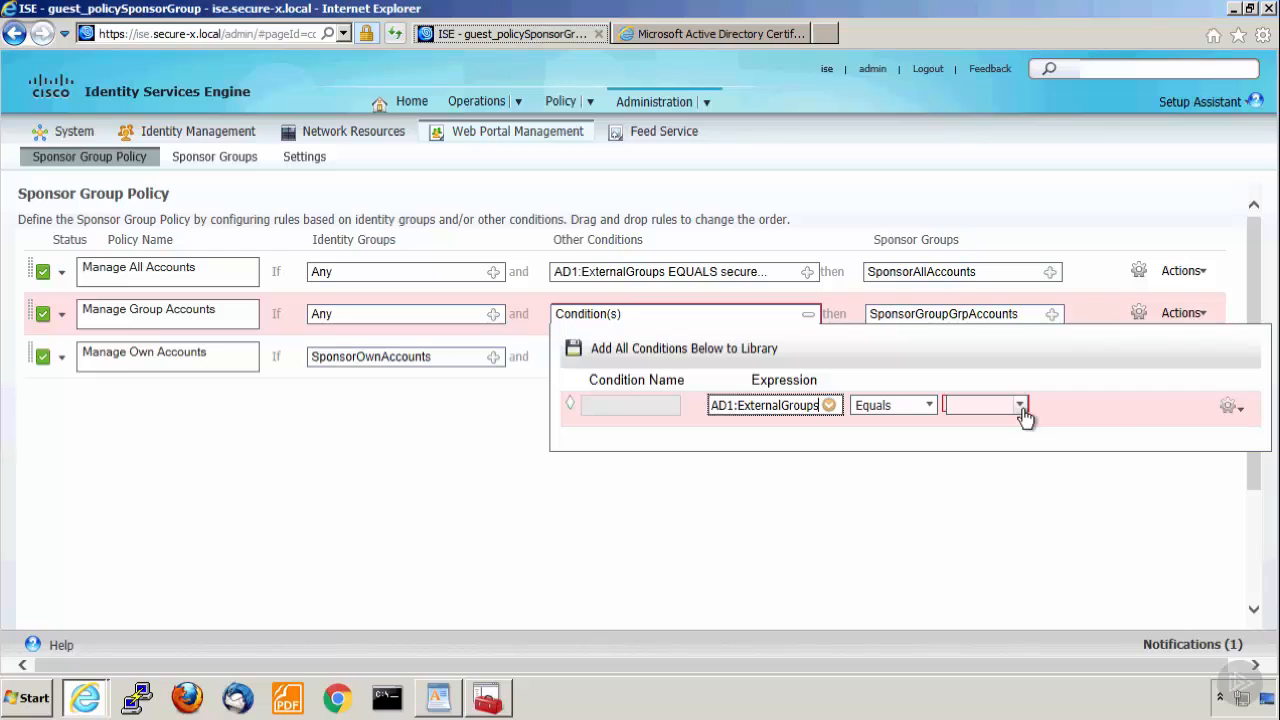
click(1021, 410)
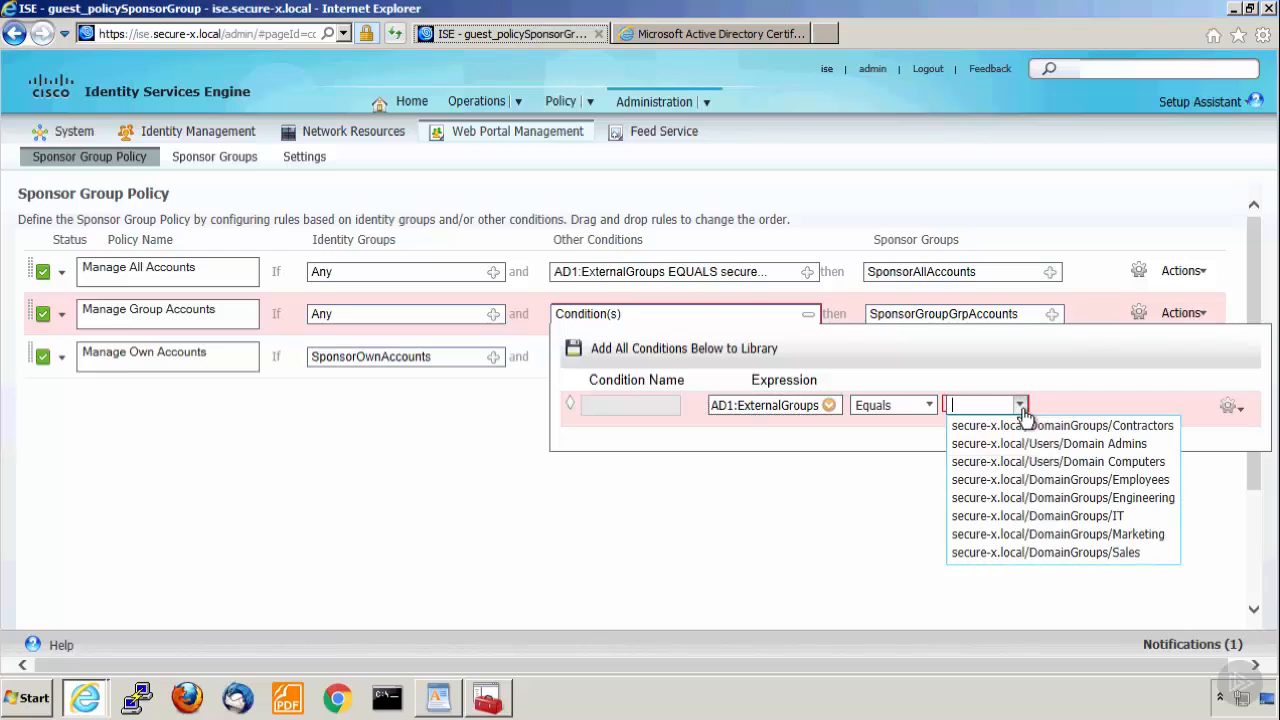
click(1107, 486)
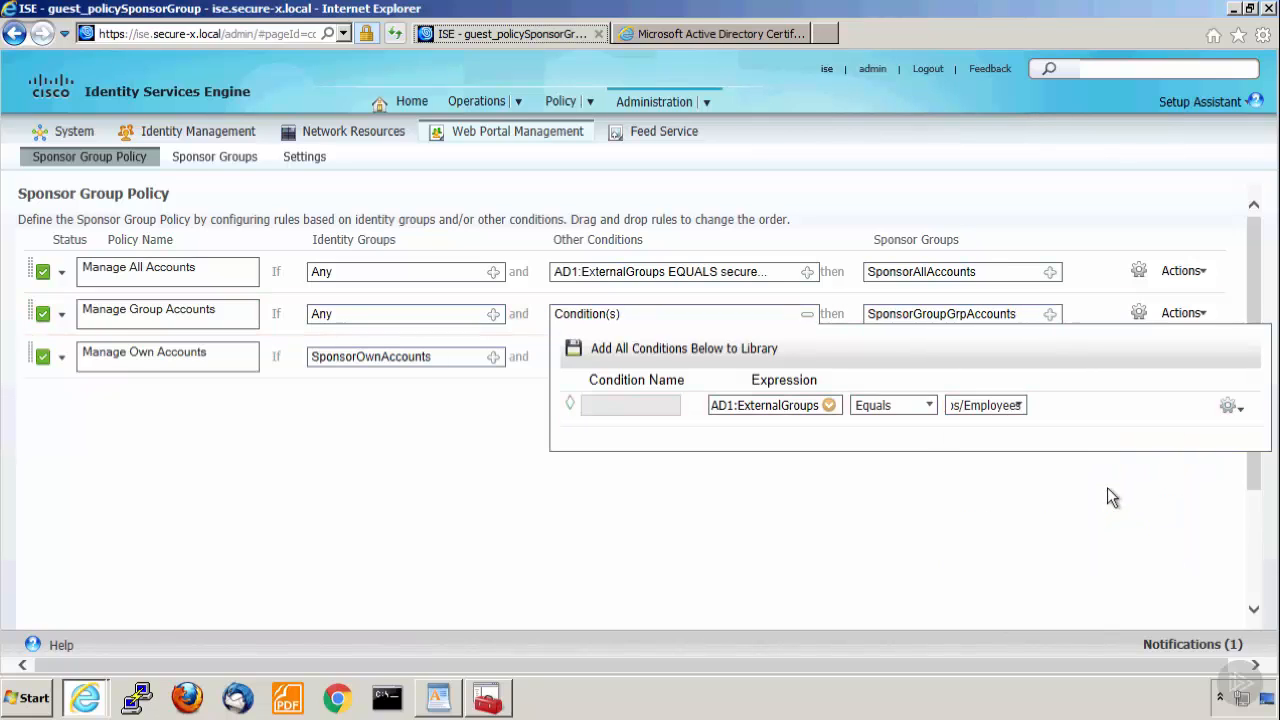
click(806, 316)
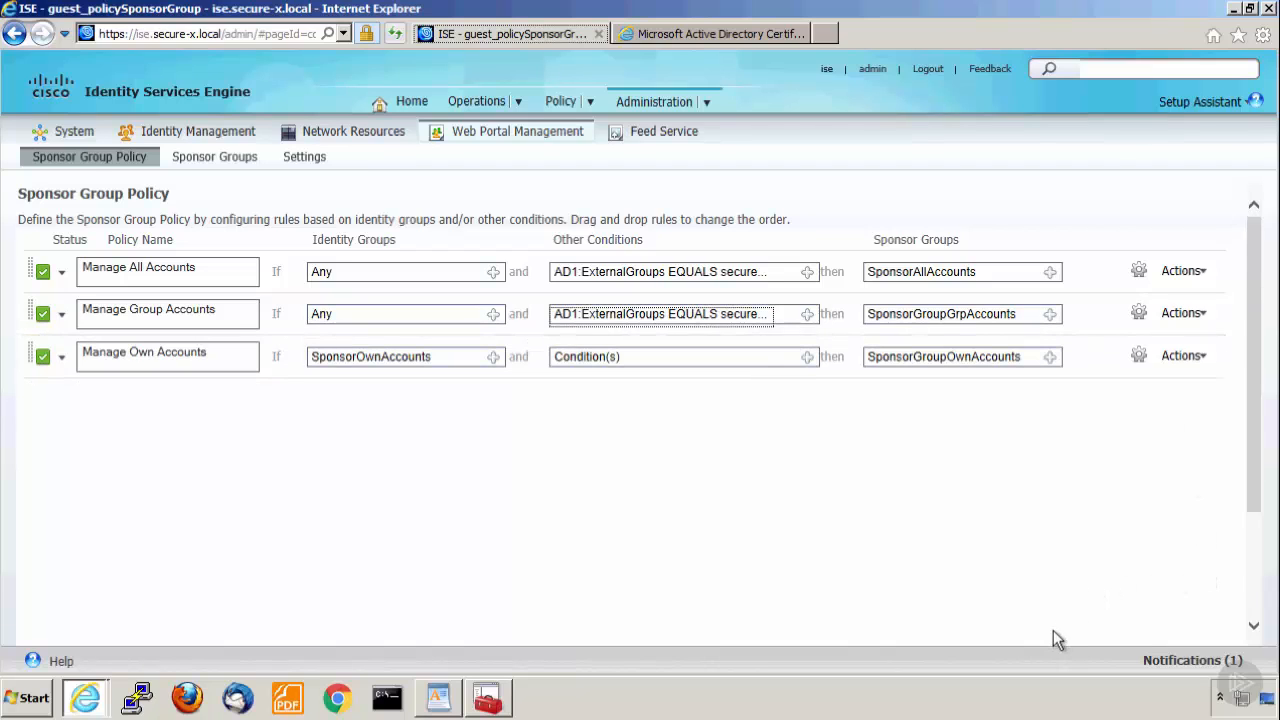
Save the sponsor group policy changes.
scroll(1053, 630, down, 3)
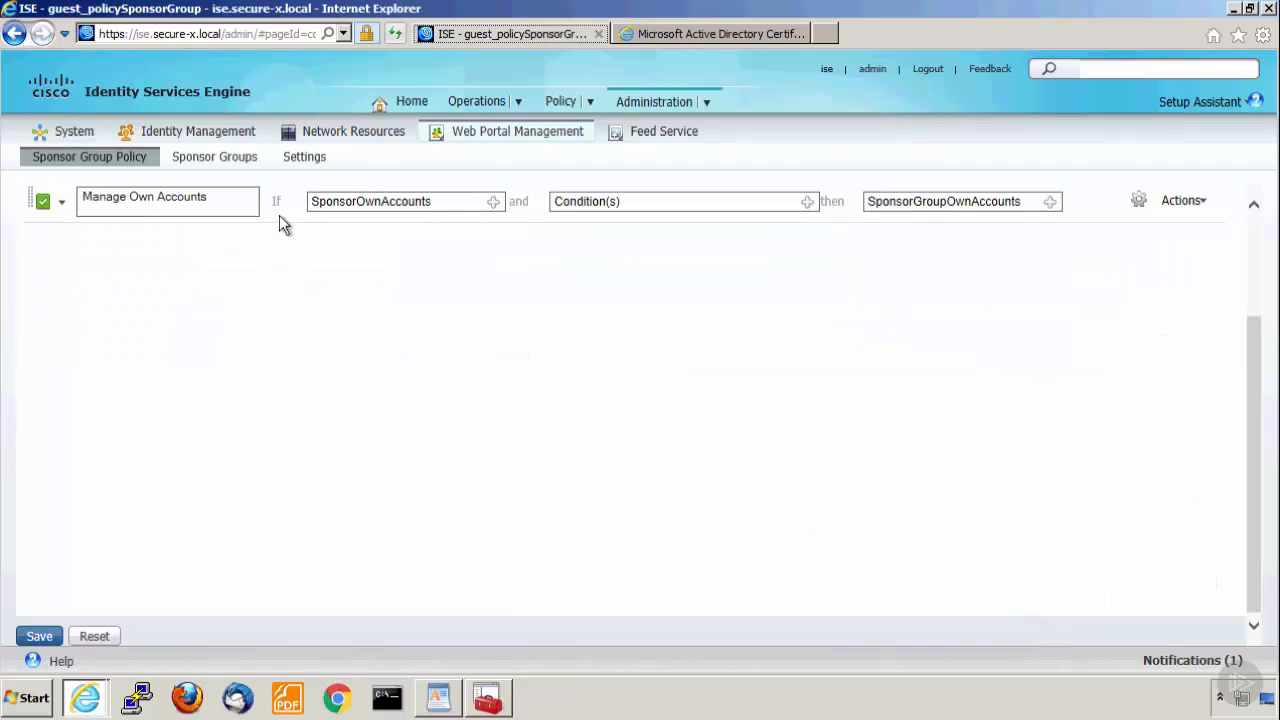
click(38, 638)
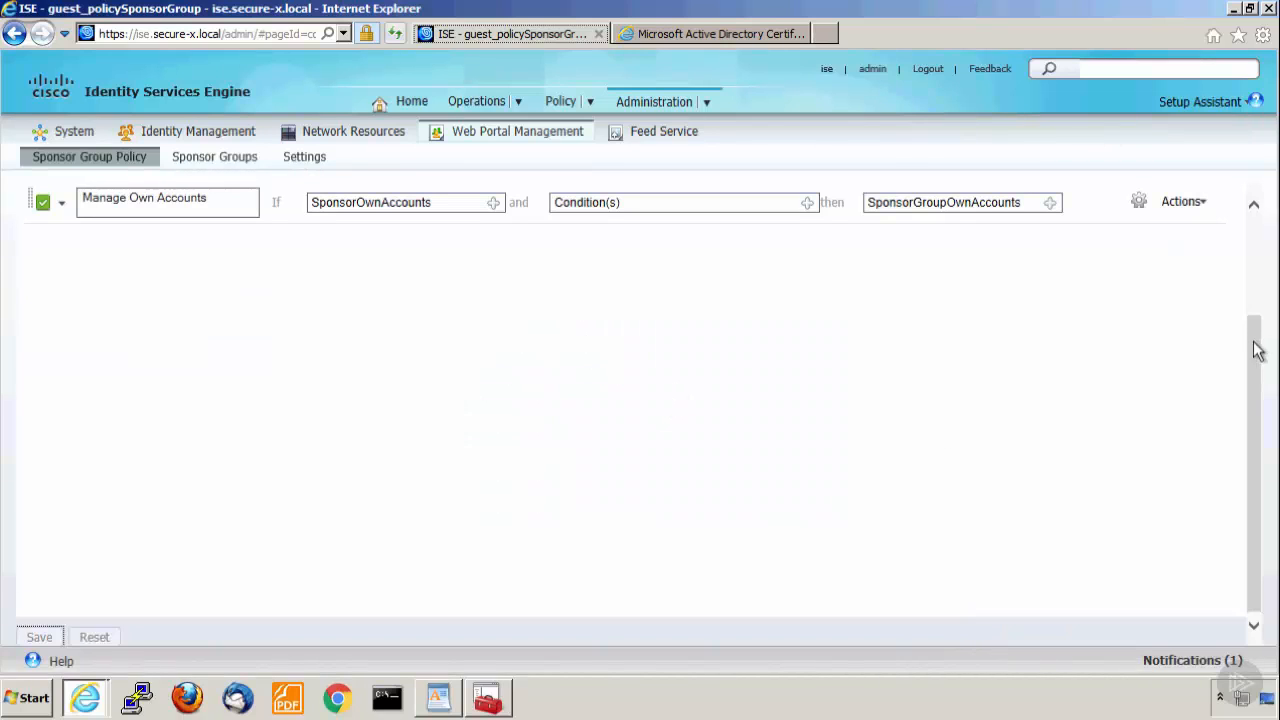
drag(1256, 325, 1264, 236)
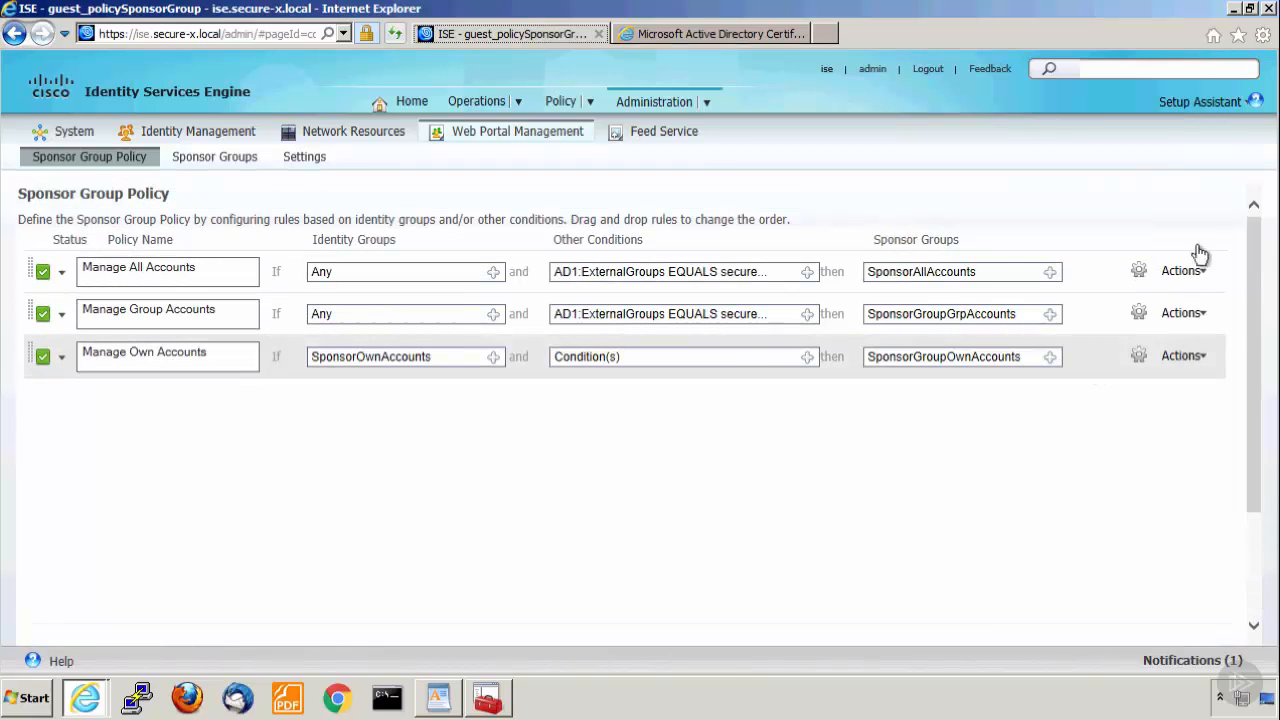
click(1185, 271)
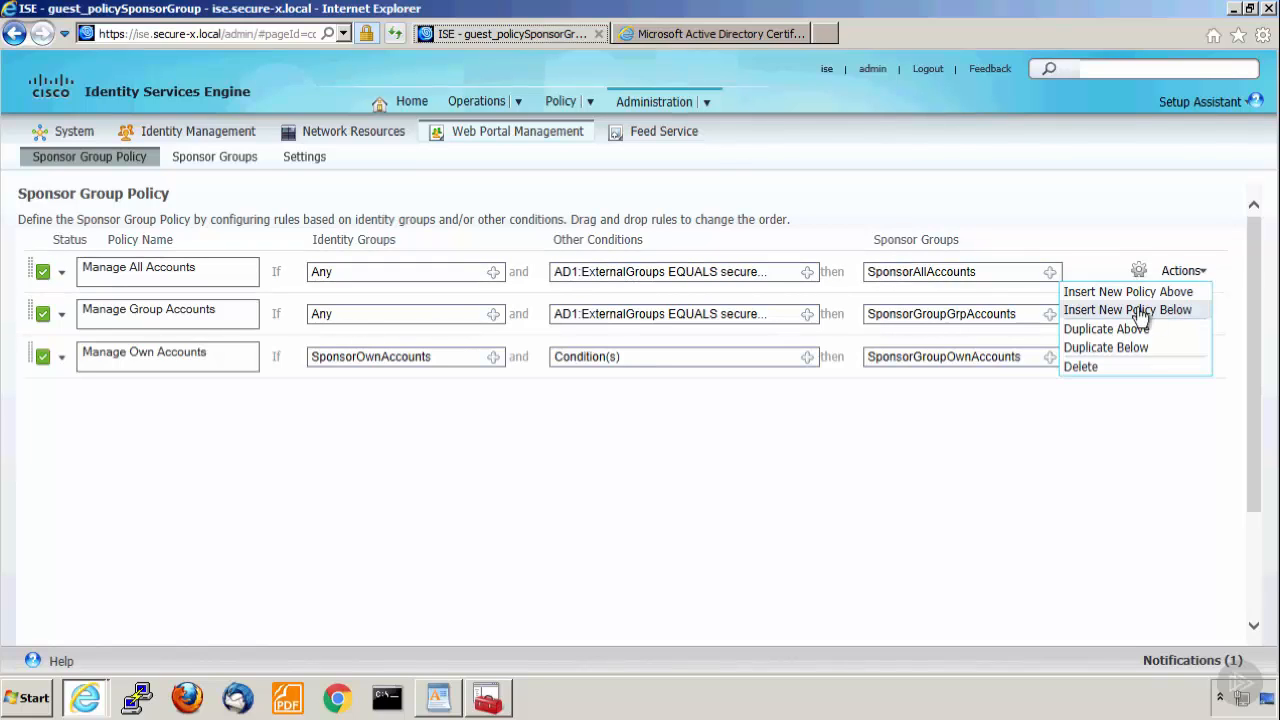
click(651, 518)
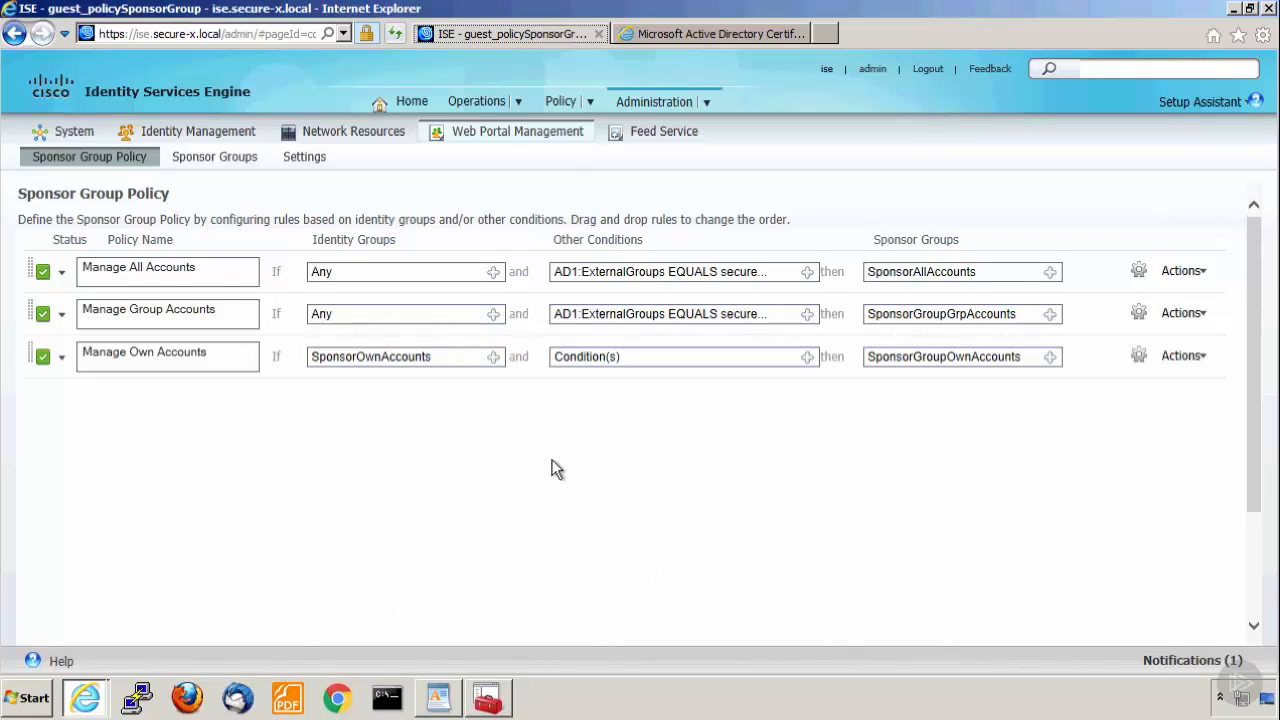
scroll(553, 469, down, 2)
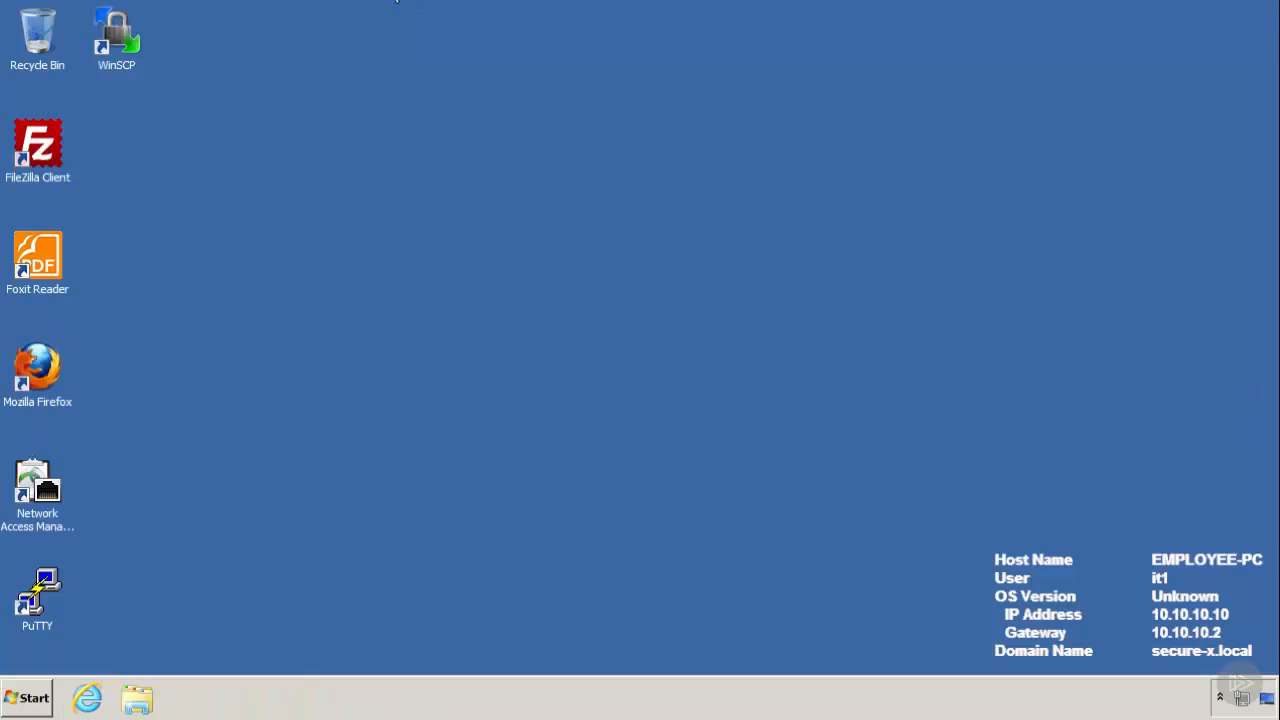
click(87, 698)
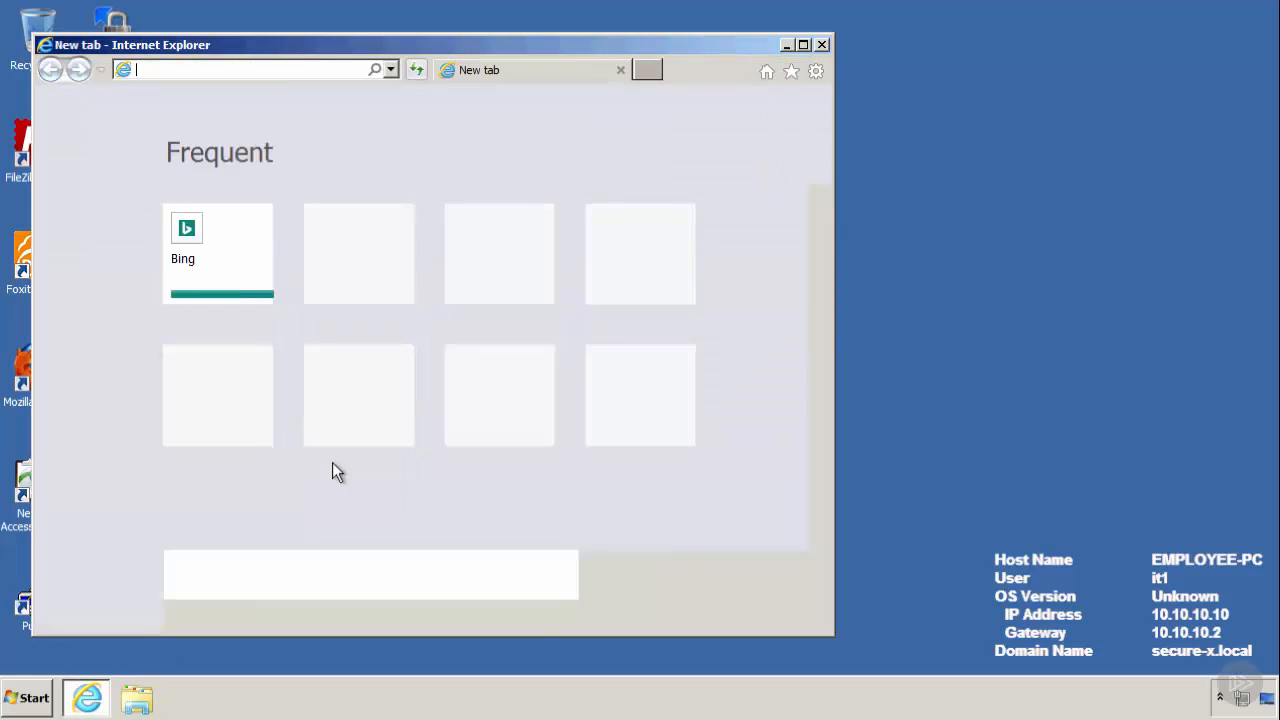
click(803, 44)
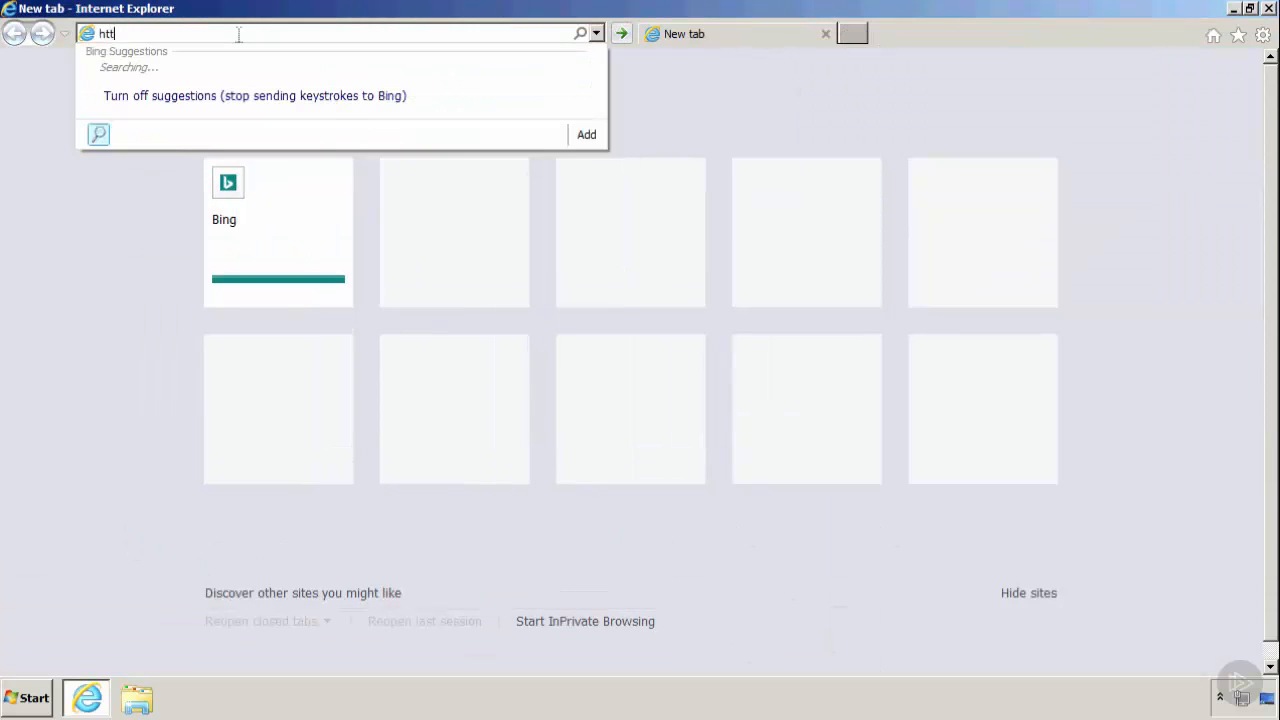
text(https://ise.)
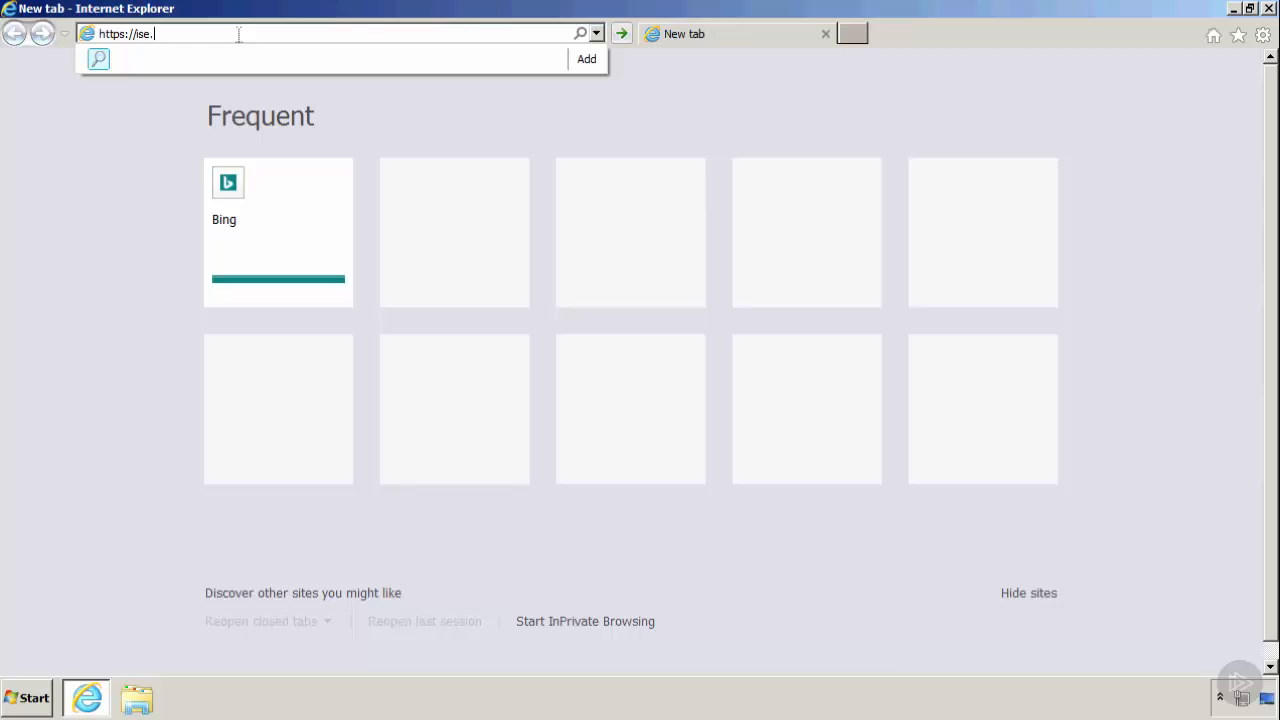
text(secure-x.local:8443/sponsorpor)
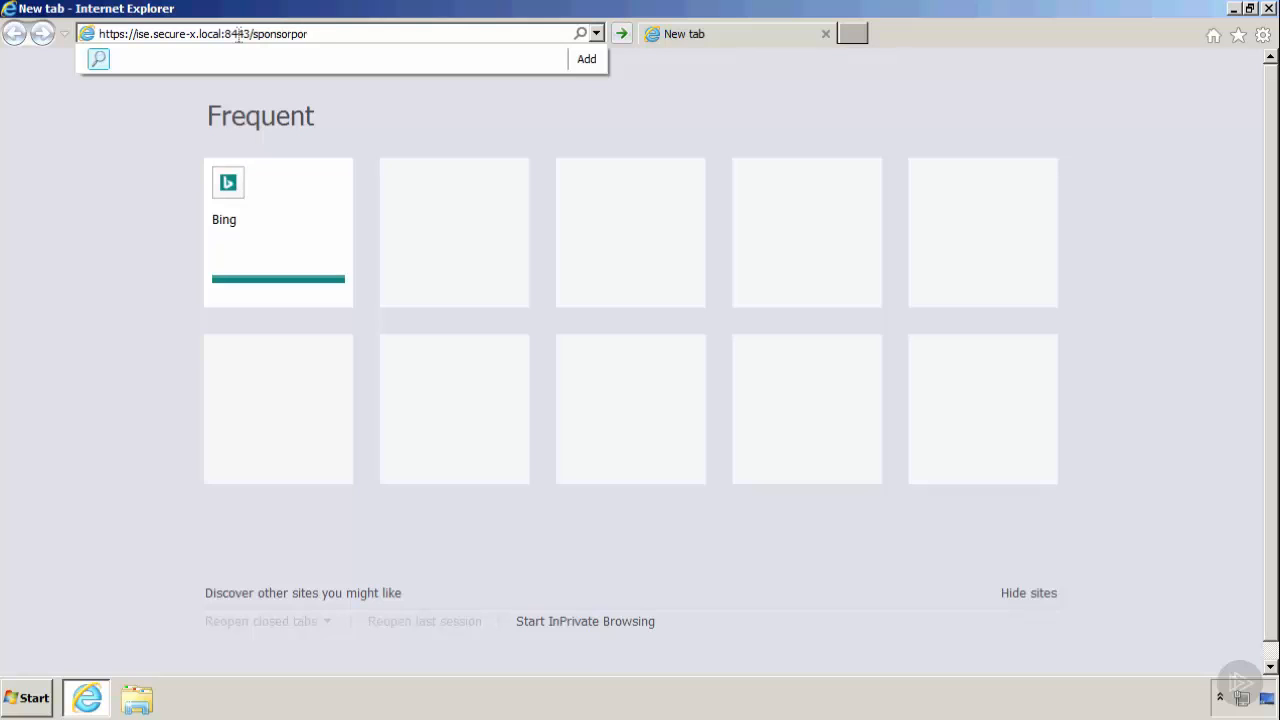
text(tal)
key(Return)
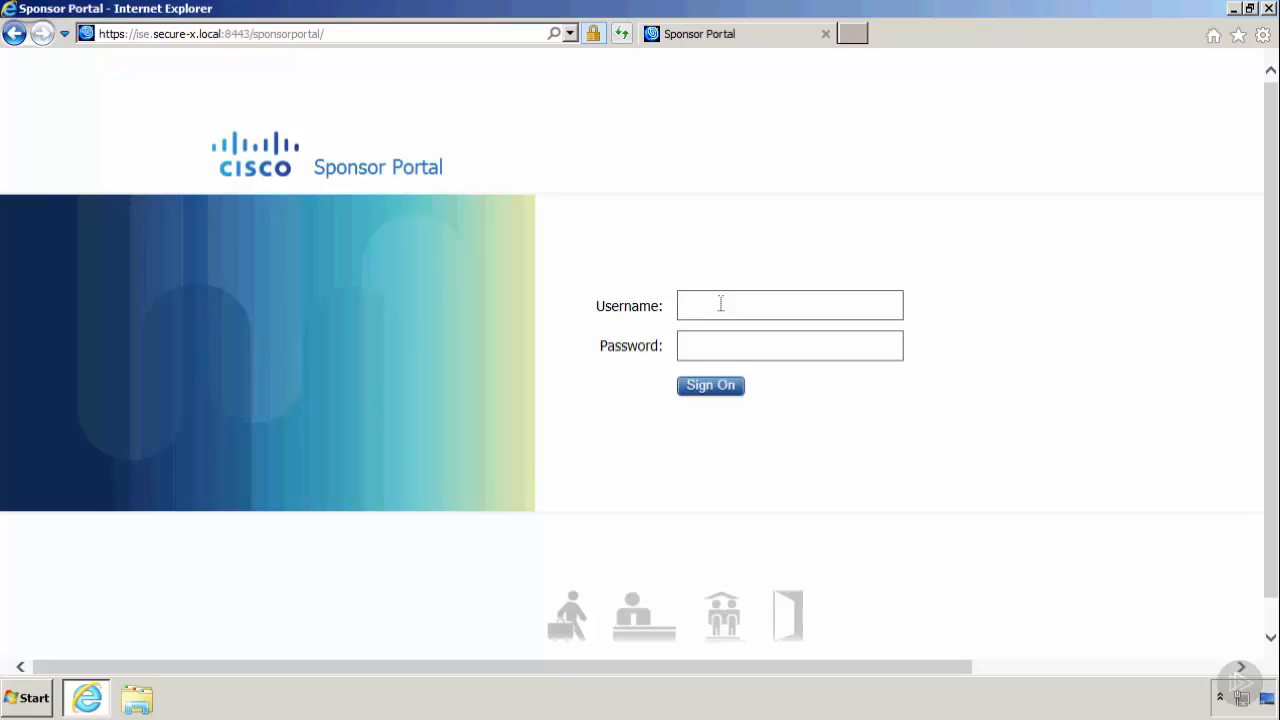
Sign in to the sponsor portal as administrator with the account password, and decline storing the password for this site.
text(administrator)
key(Tab)
text(Cisco123)
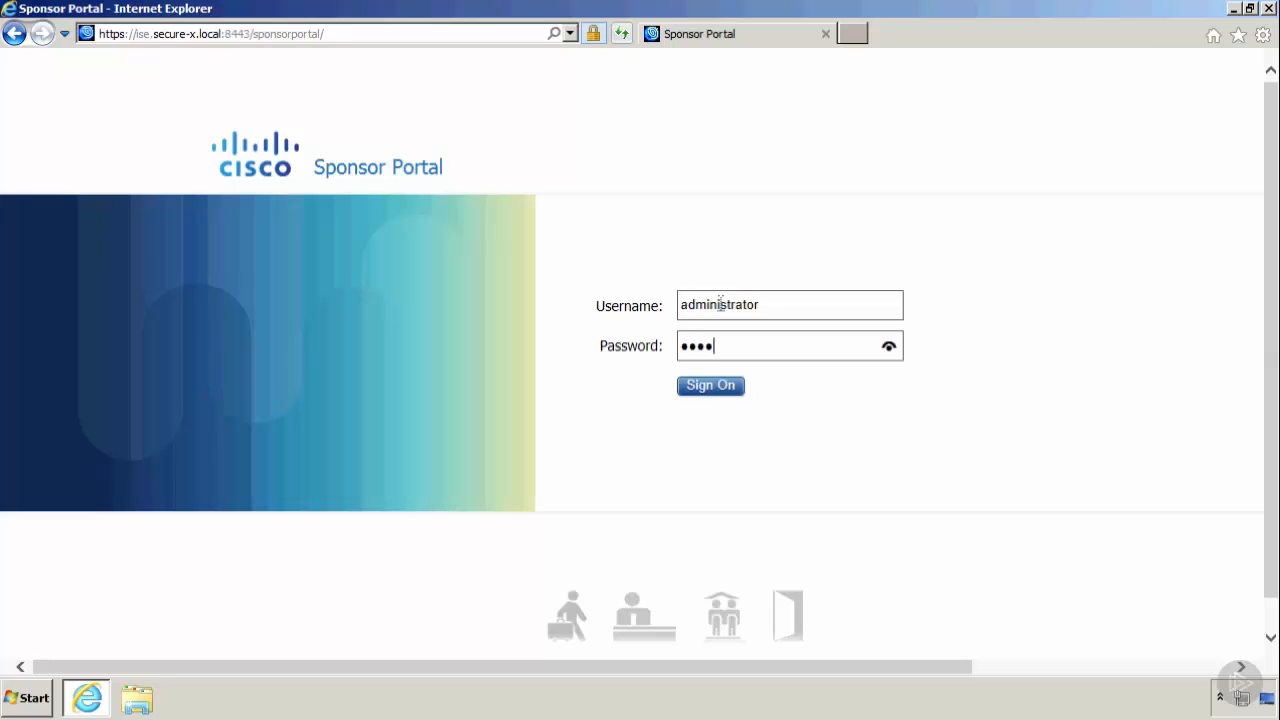
text(45)
click(720, 392)
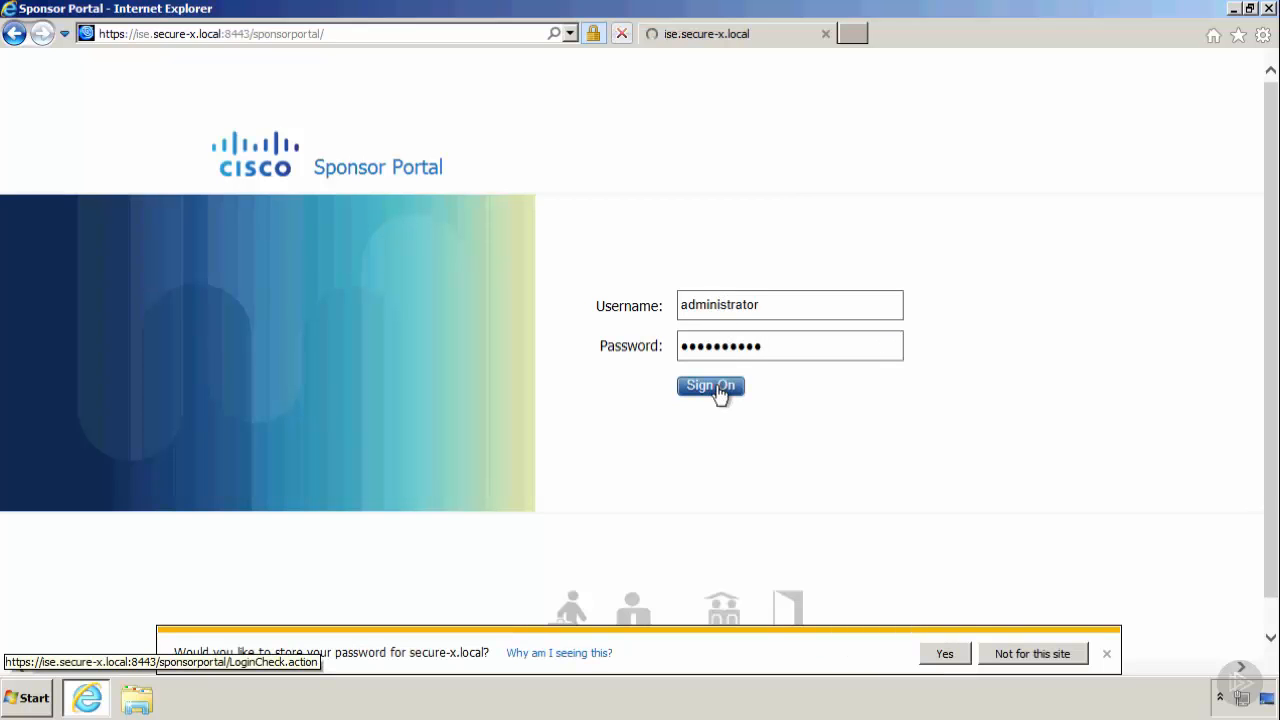
click(1038, 656)
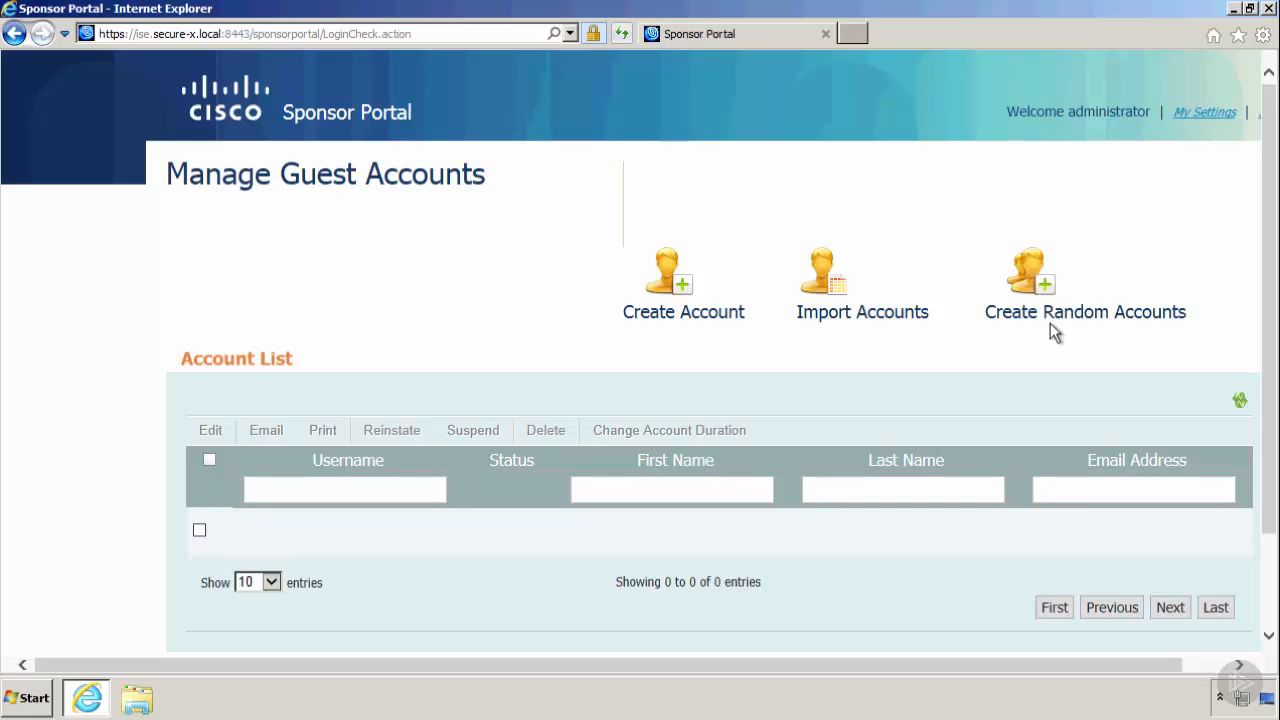
Start creating a new guest account and enter the guest's first and last name.
click(672, 282)
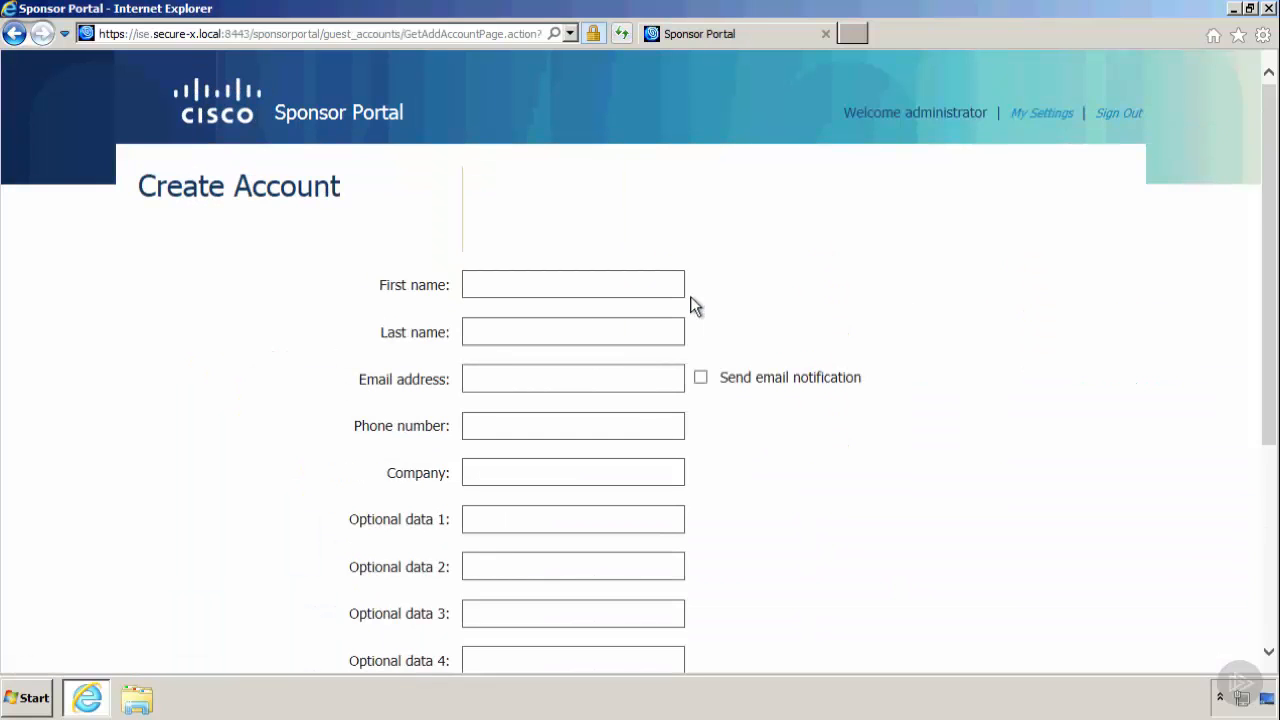
click(556, 283)
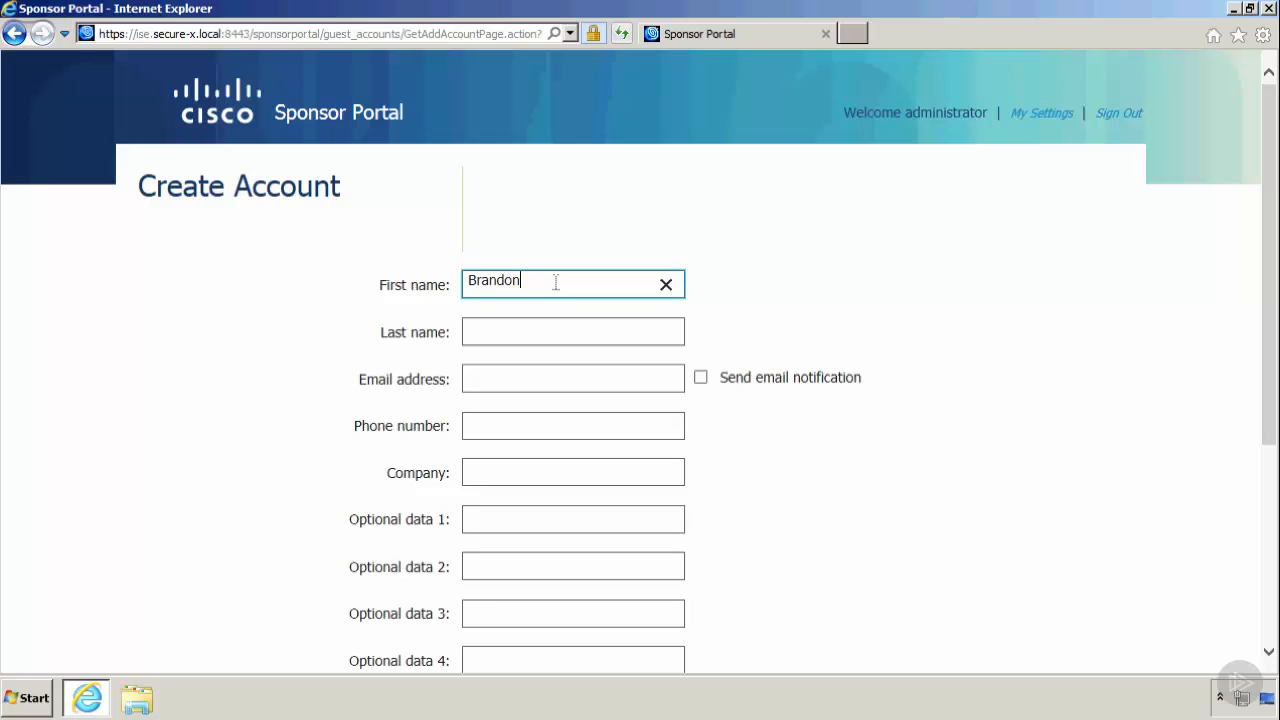
key(Tab)
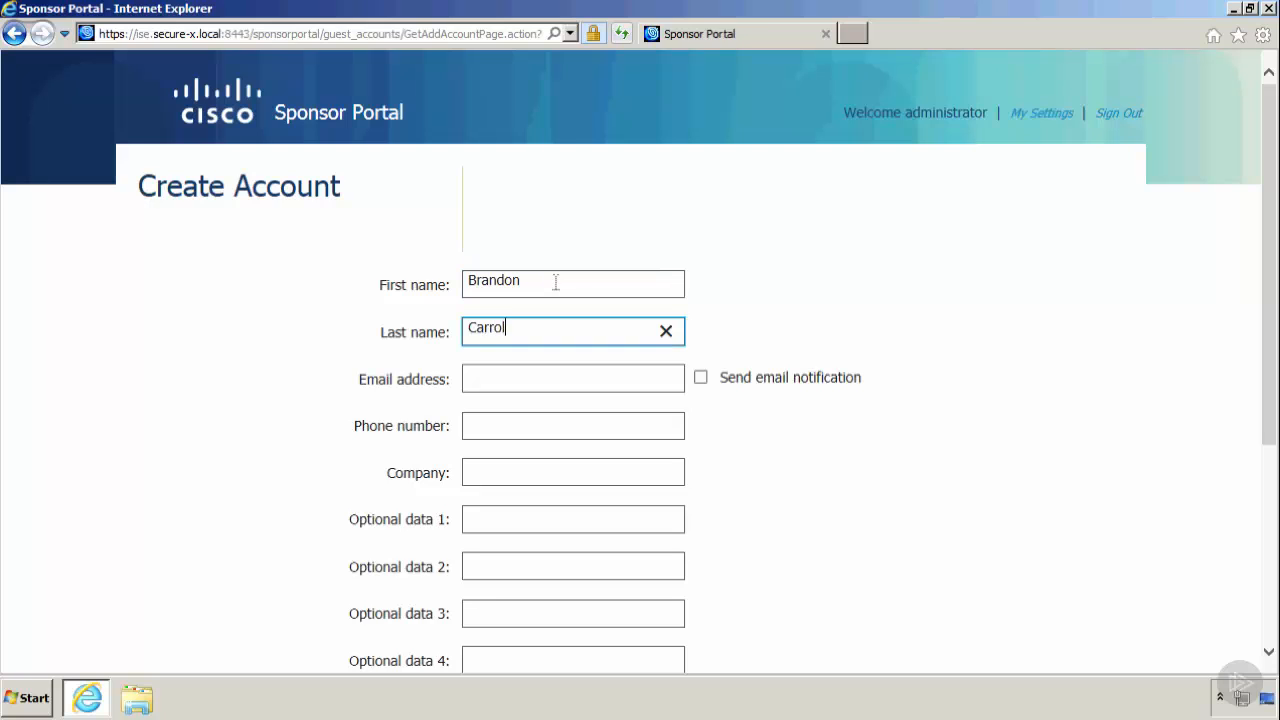
key(Tab)
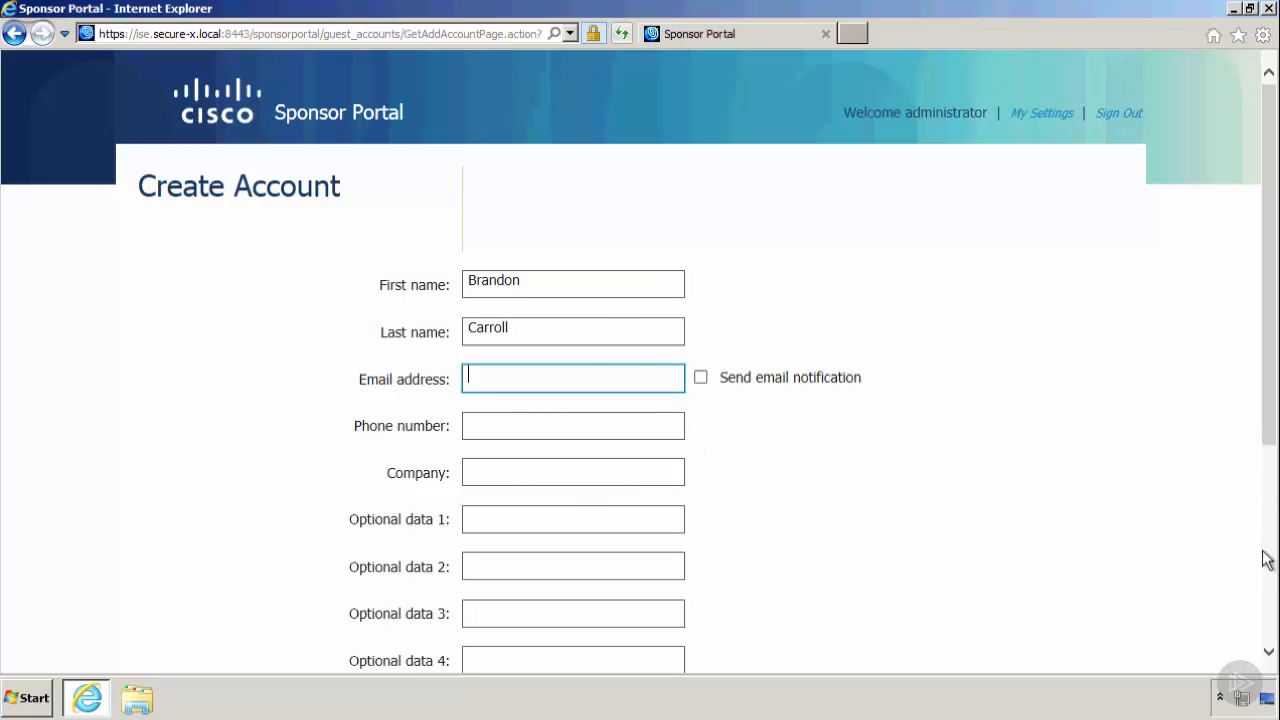
Select Guest as the account's guest role and submit the new guest account.
scroll(1267, 565, down, 2)
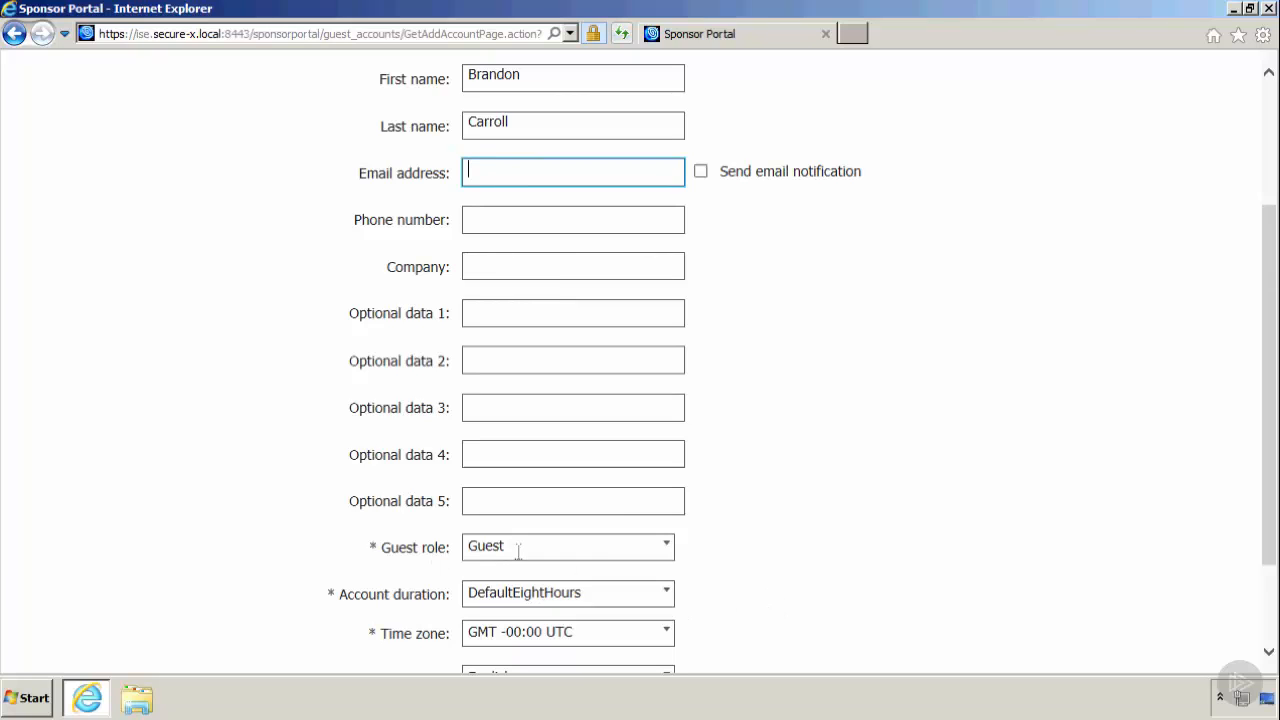
click(668, 549)
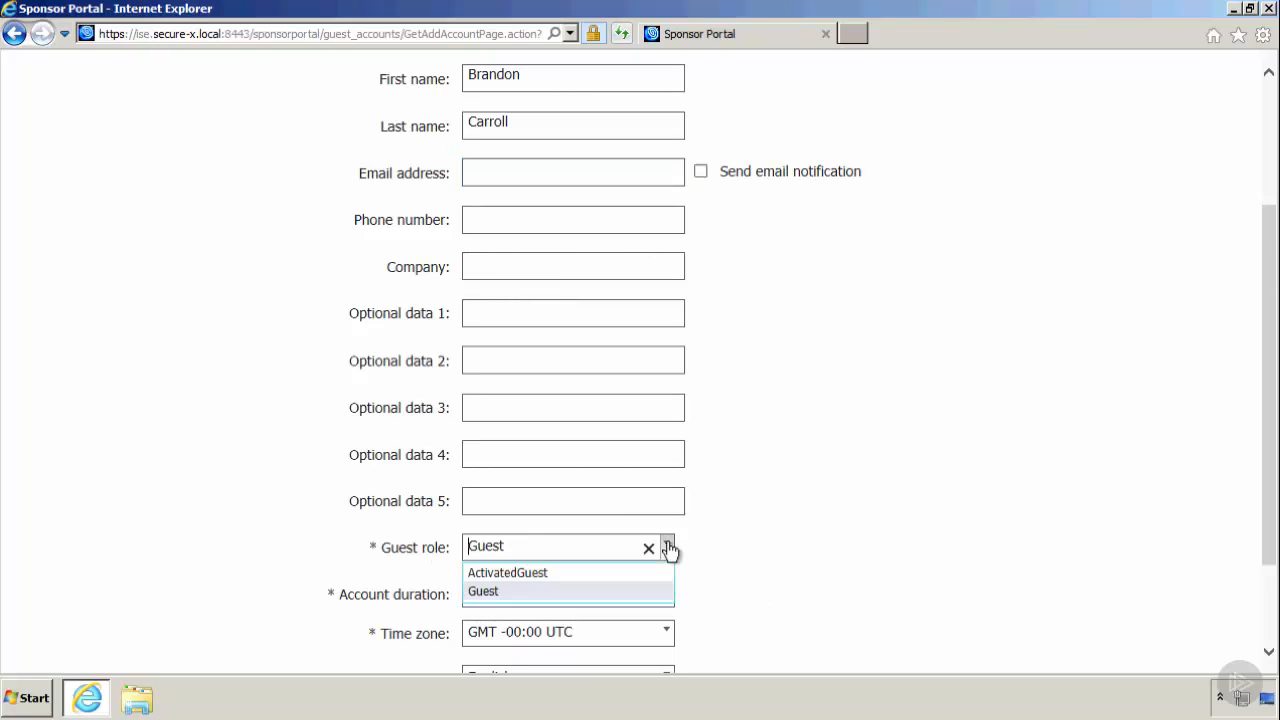
click(488, 592)
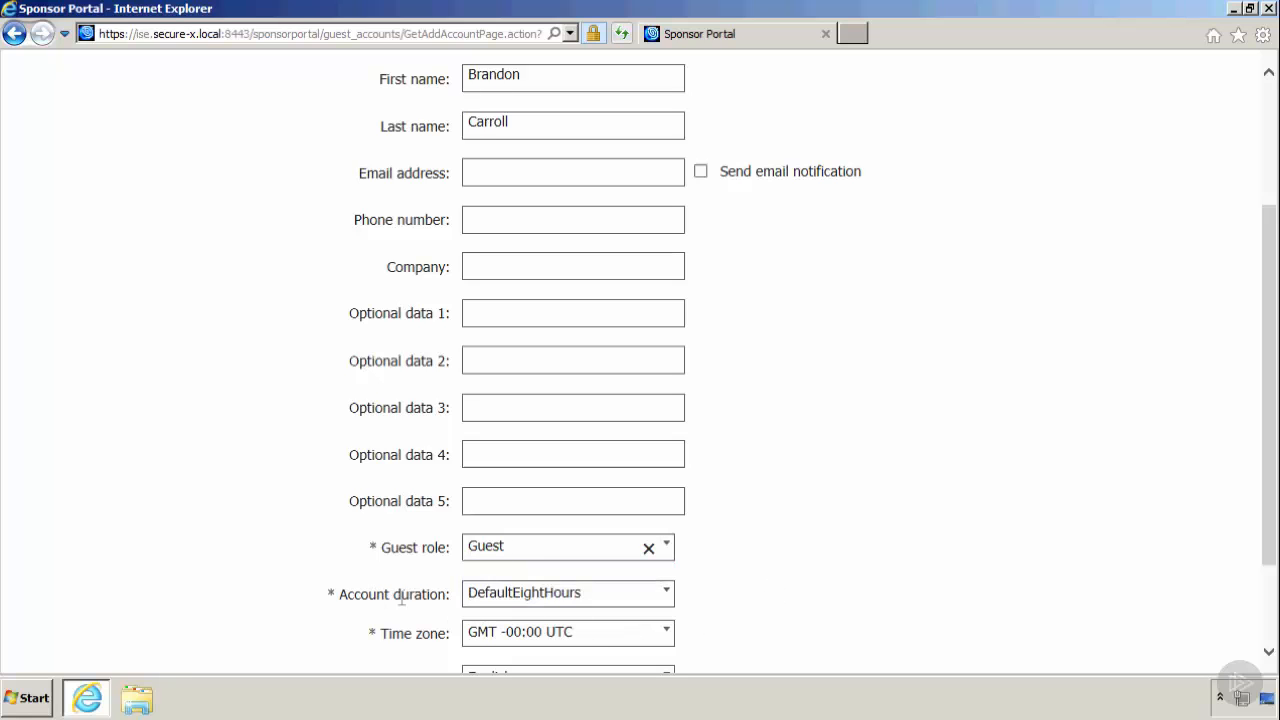
click(1268, 650)
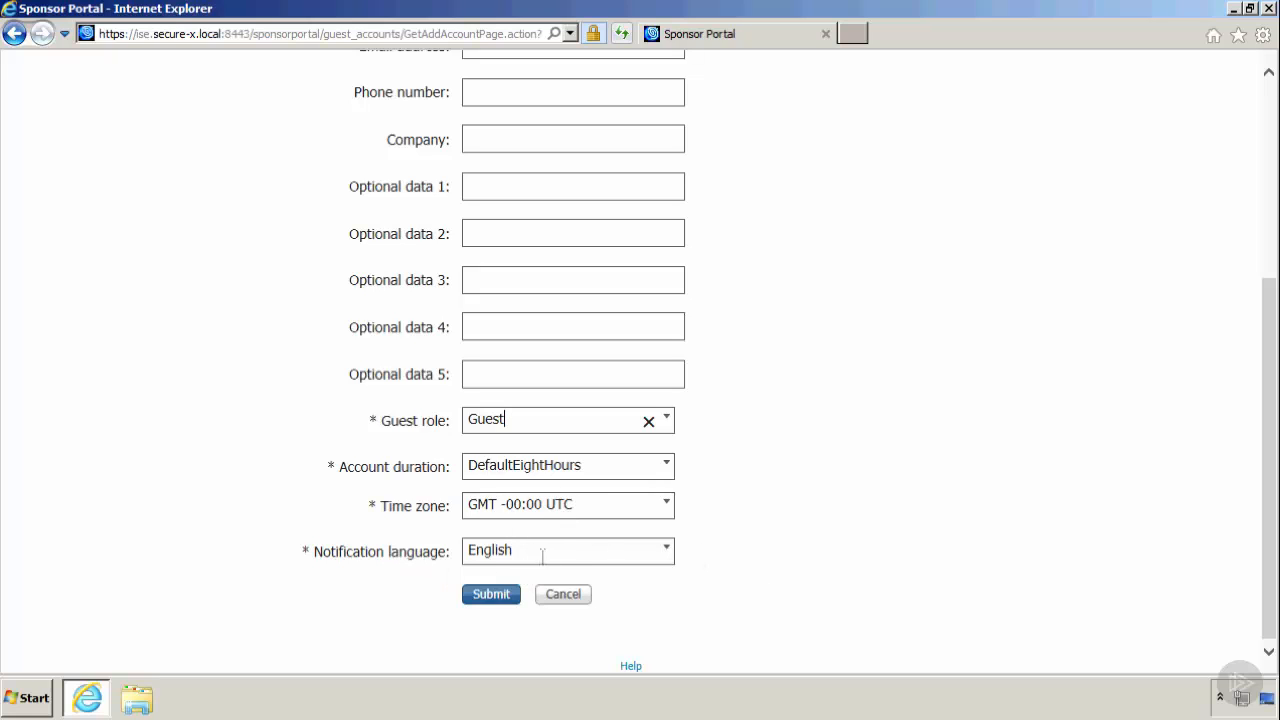
click(490, 600)
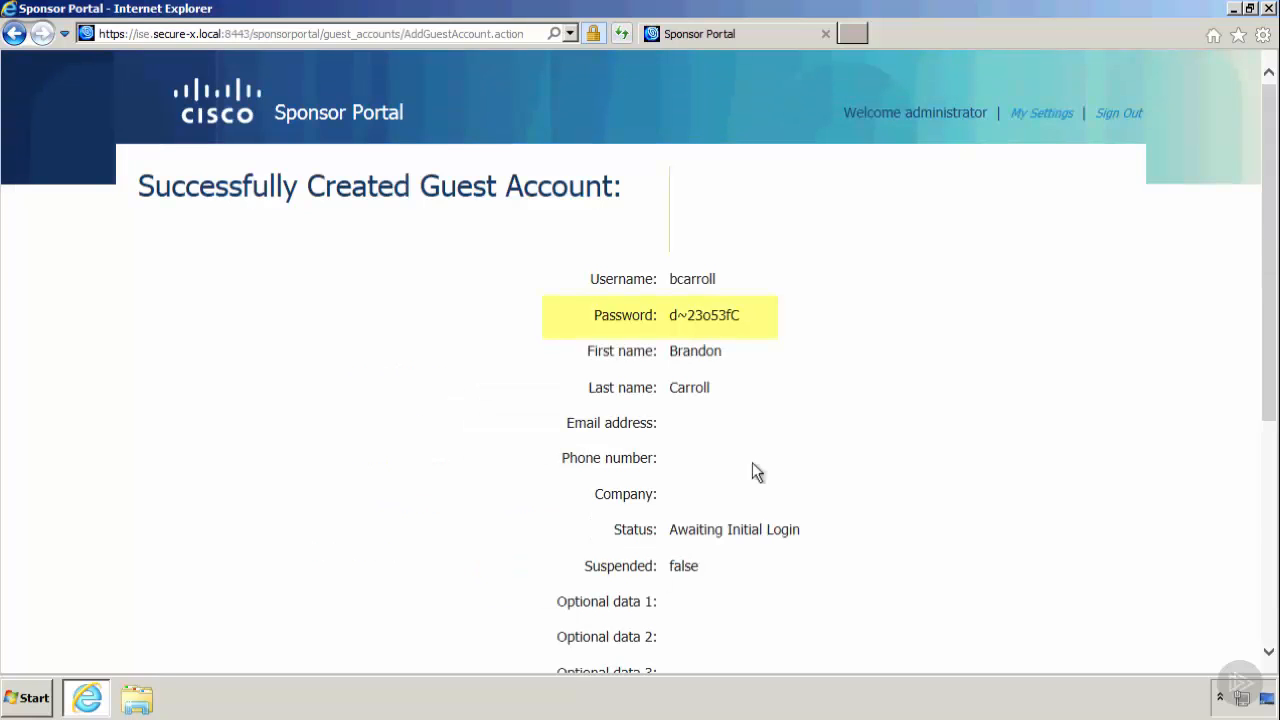
Copy the new guest account's generated password and go back to the guest accounts list.
drag(745, 317, 672, 317)
right_click(694, 326)
click(726, 351)
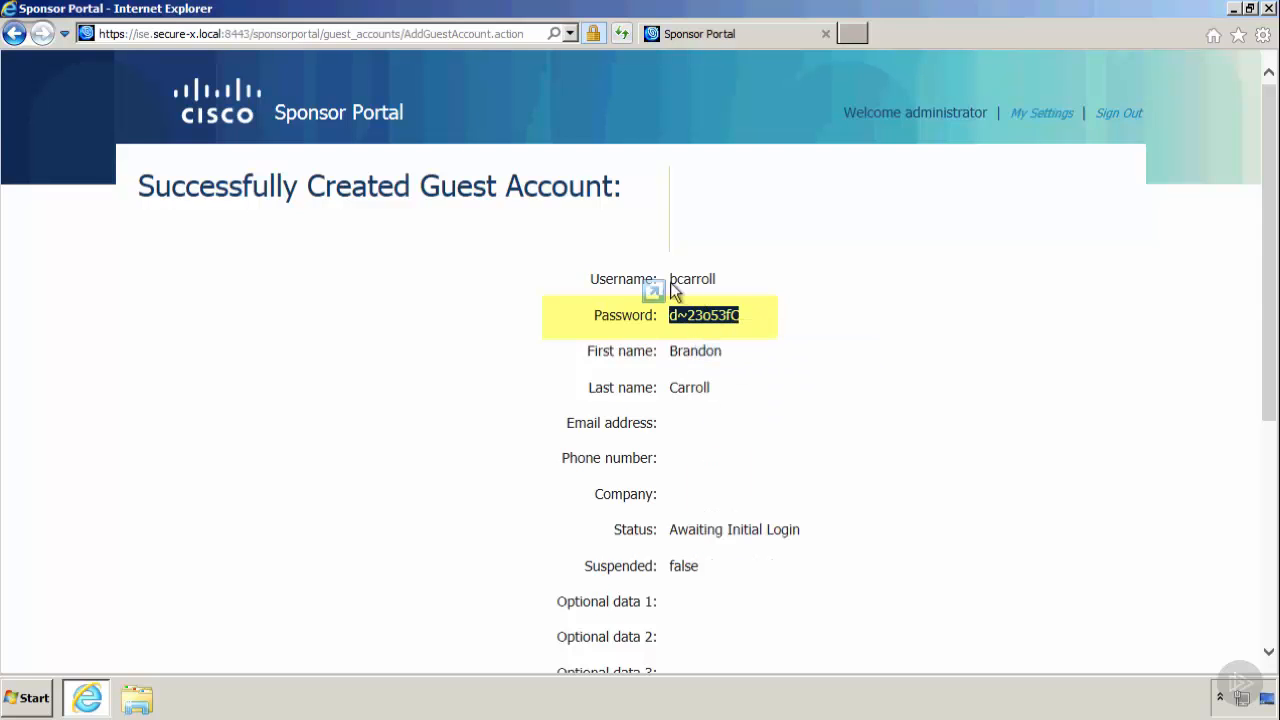
click(704, 286)
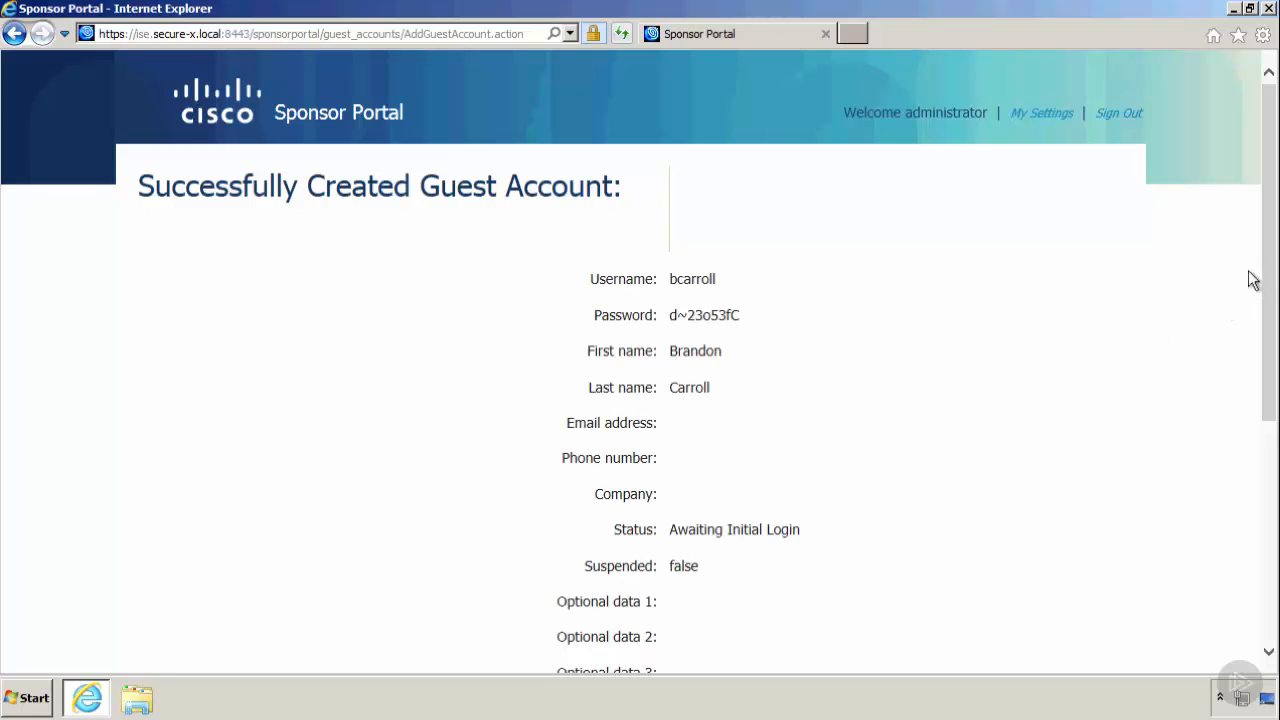
click(1264, 634)
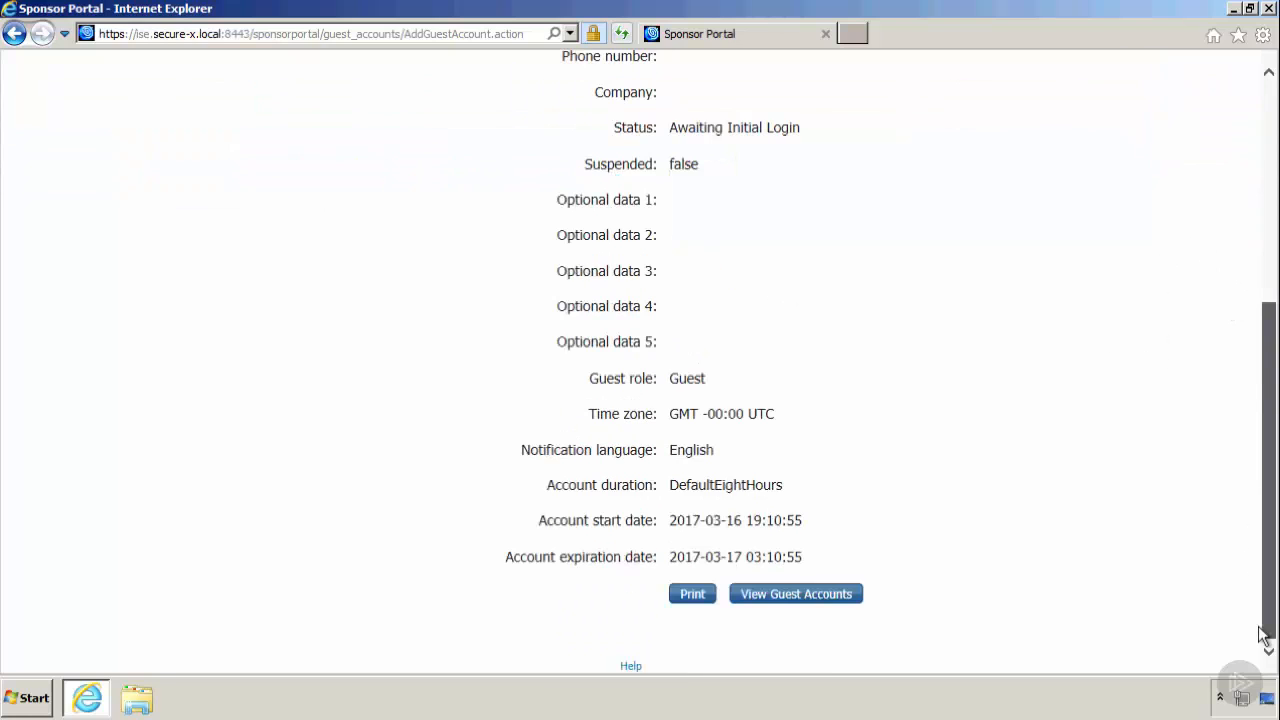
click(800, 598)
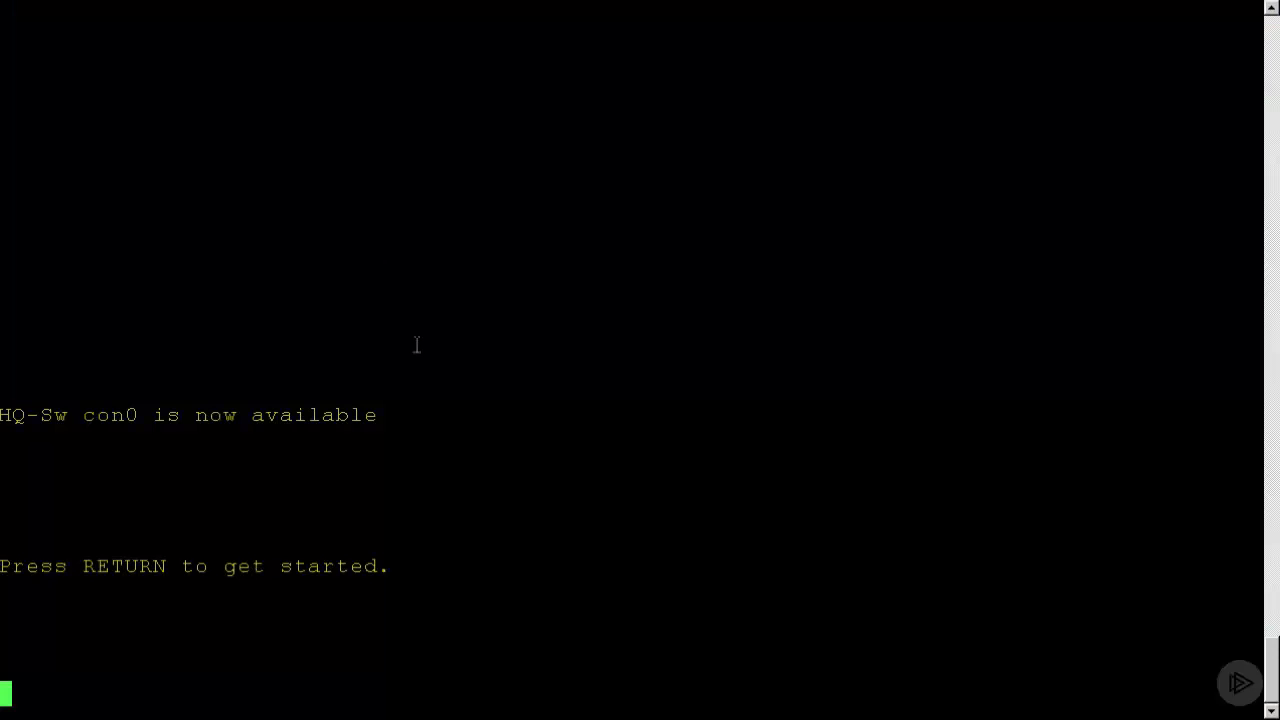
Log in to the HQ-Sw switch console with the access password and enter global configuration mode.
key(Return)
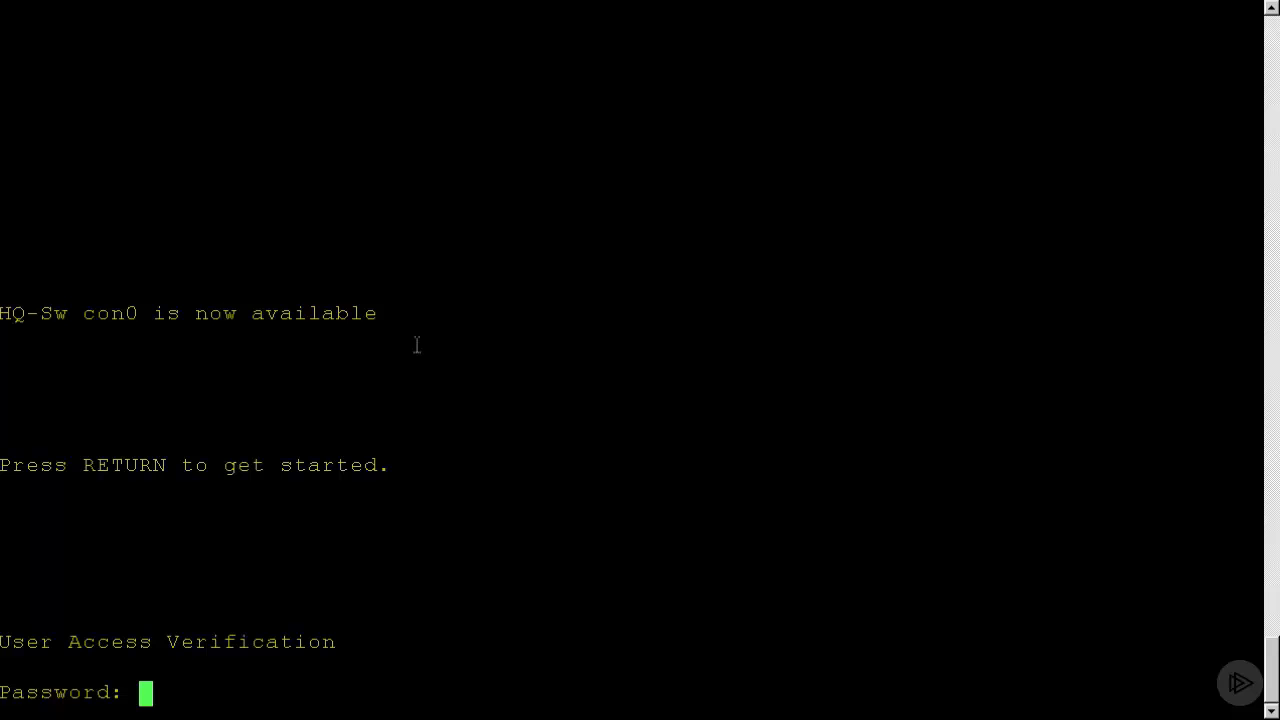
key(Return)
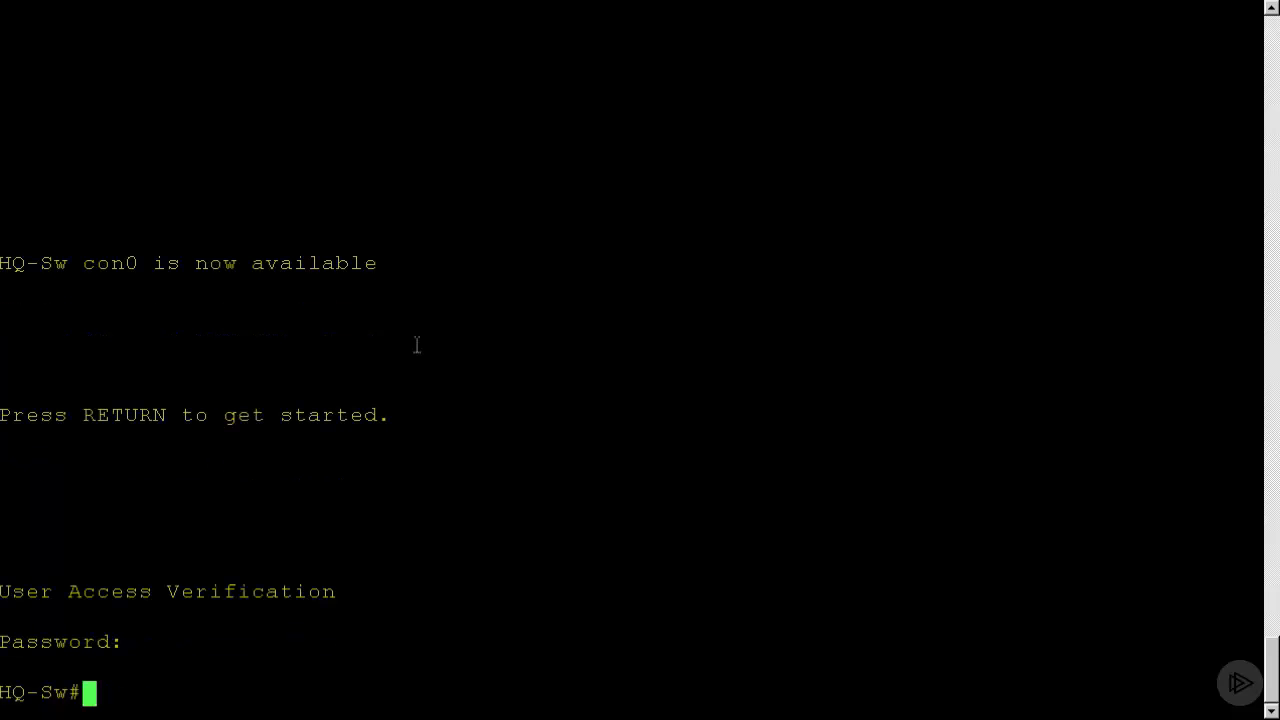
text(conf t)
key(Return)
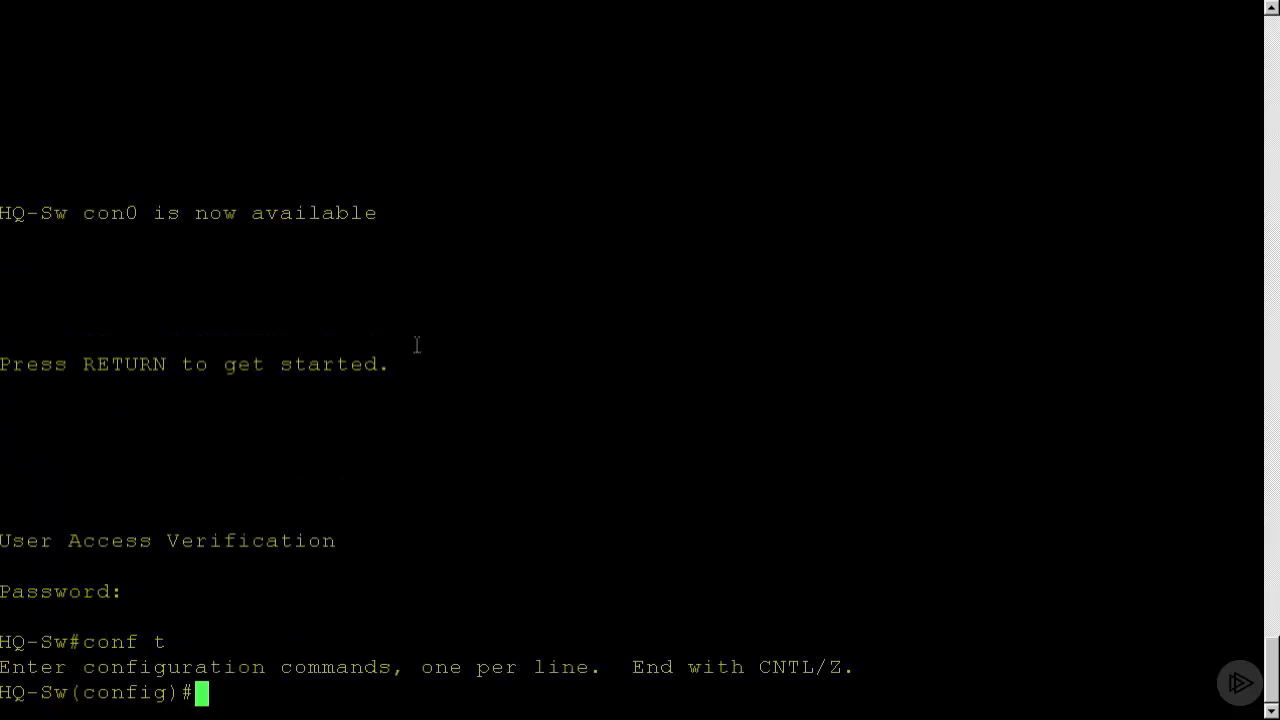
Shut down interface g0/2, bring it up again with no shut, and leave configuration mode.
text(int g0/2)
key(Return)
text(shut)
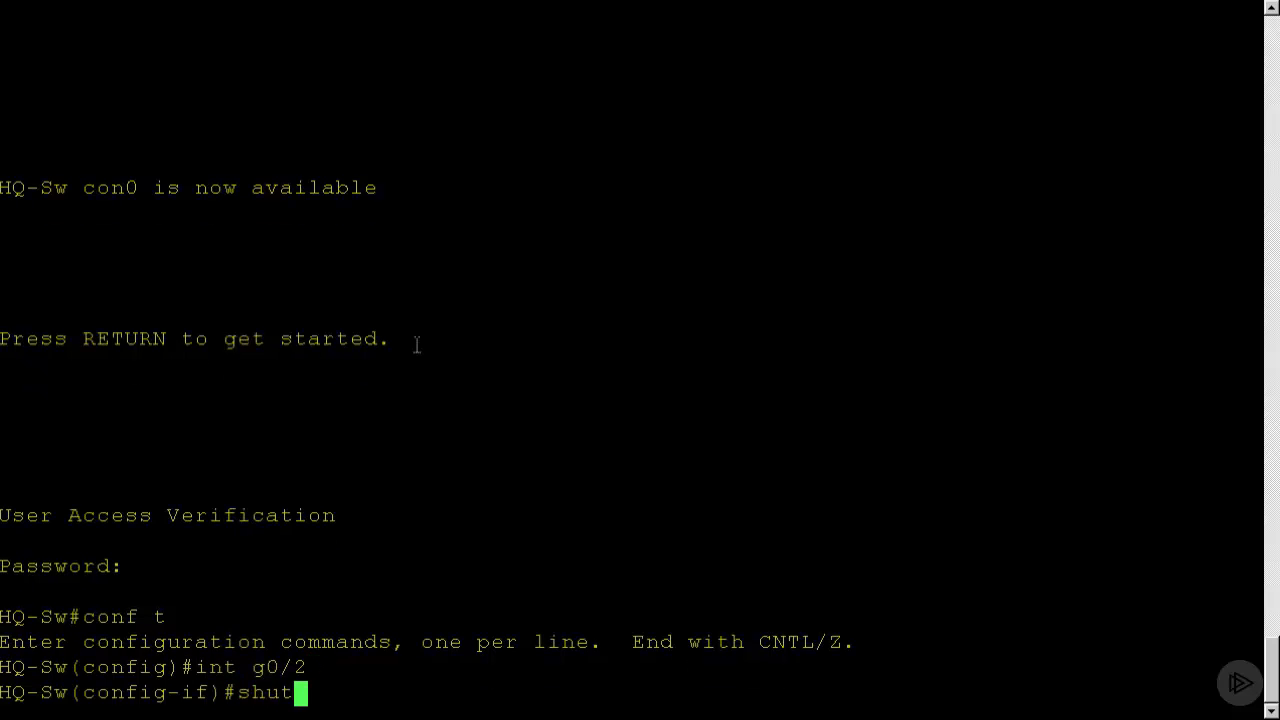
key(Return)
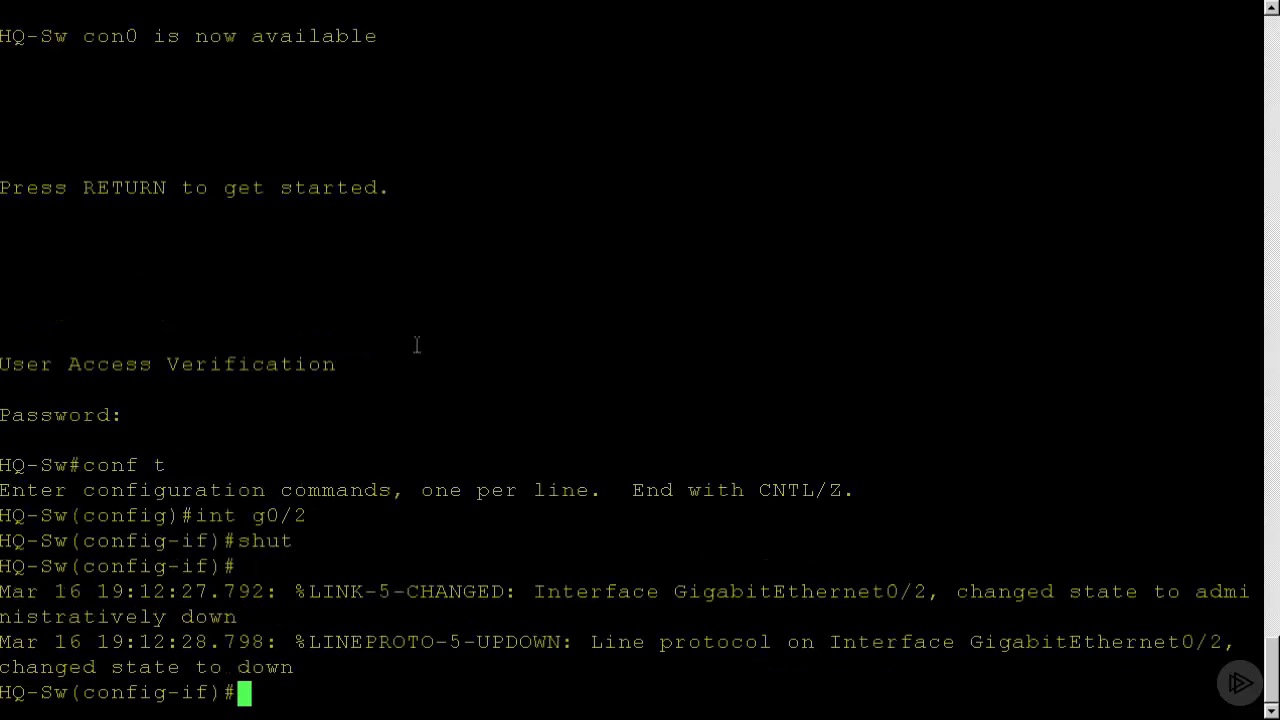
text(no shut)
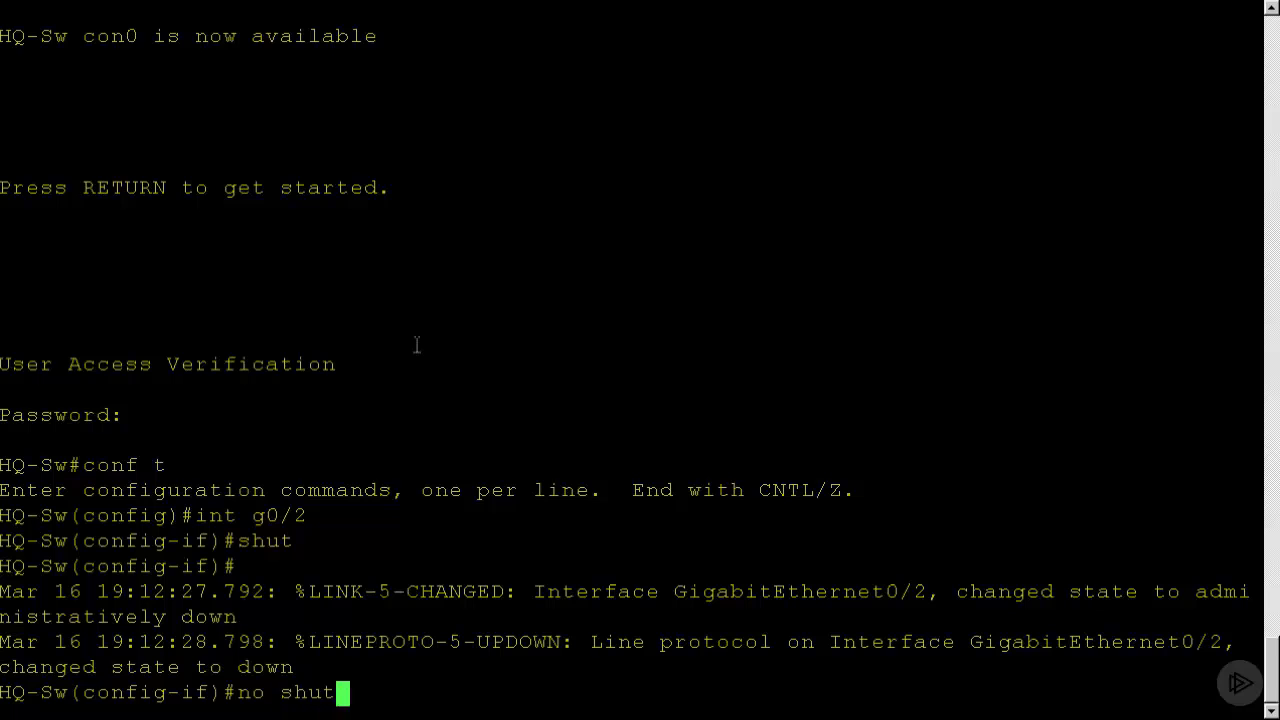
key(Return)
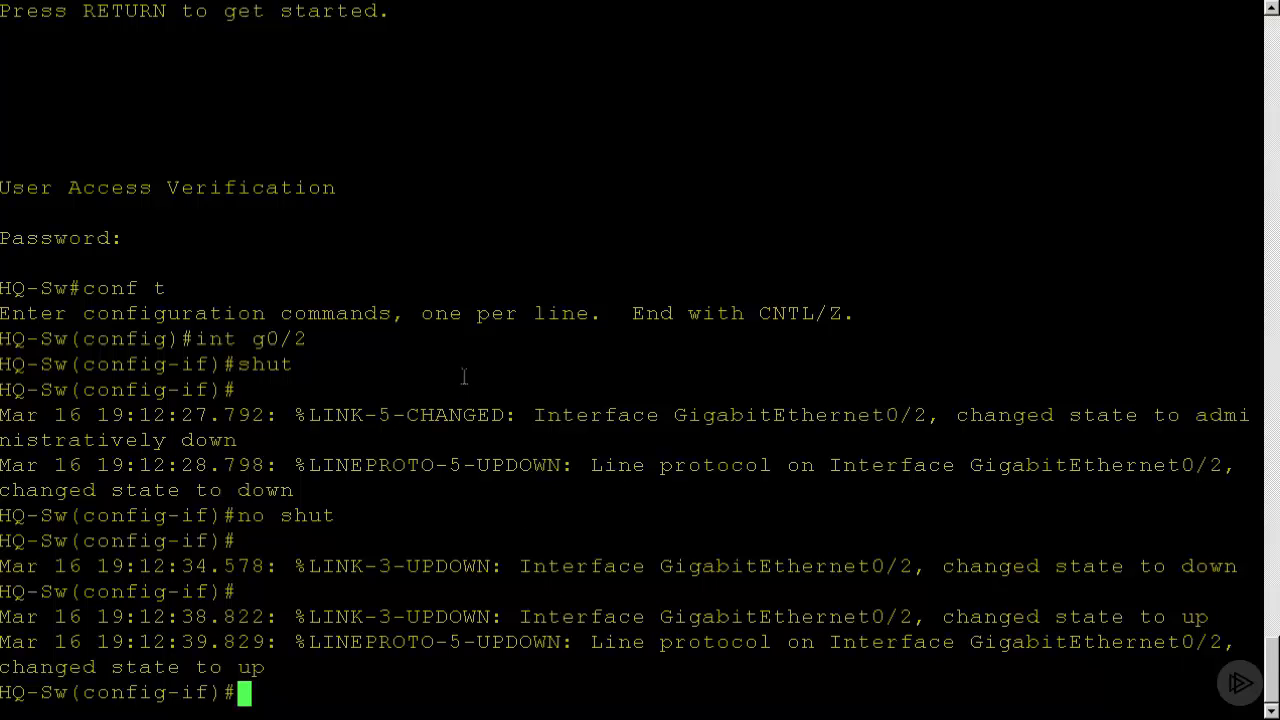
text(end)
key(Return)
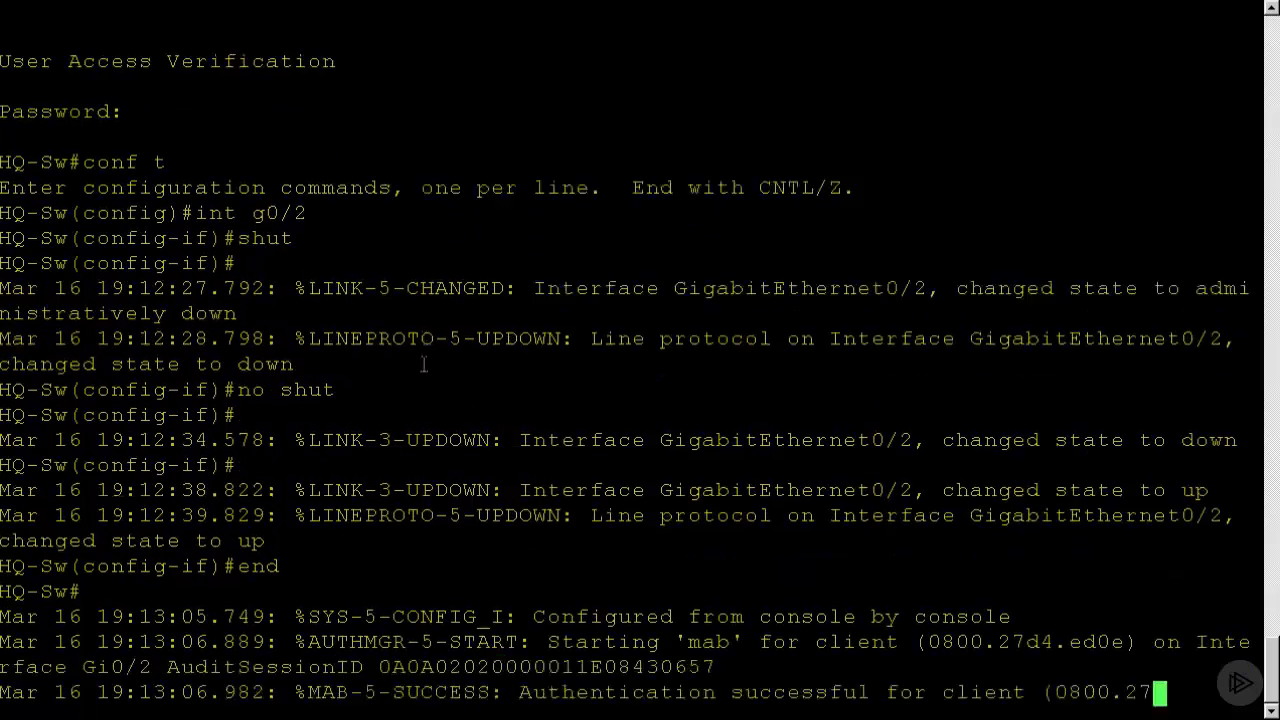
Display the switch's authentication sessions for interface g0/2.
text(sh )
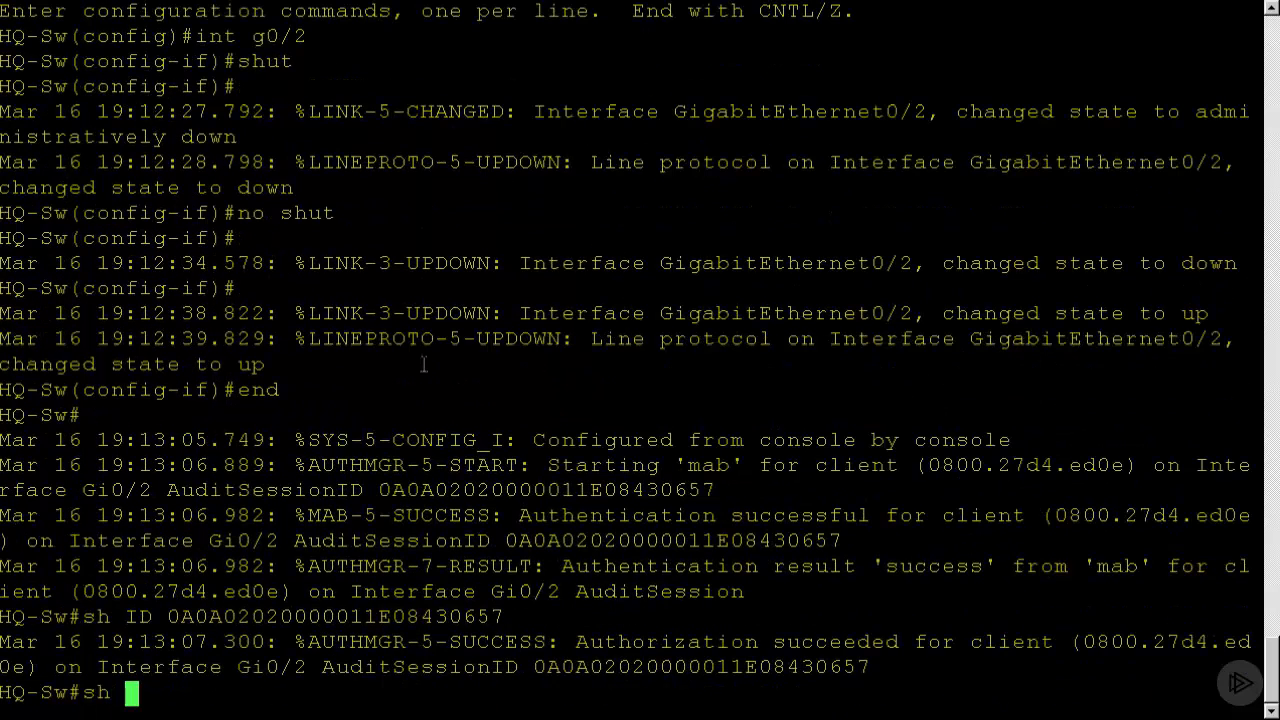
text(authen)
key(Tab)
text(se)
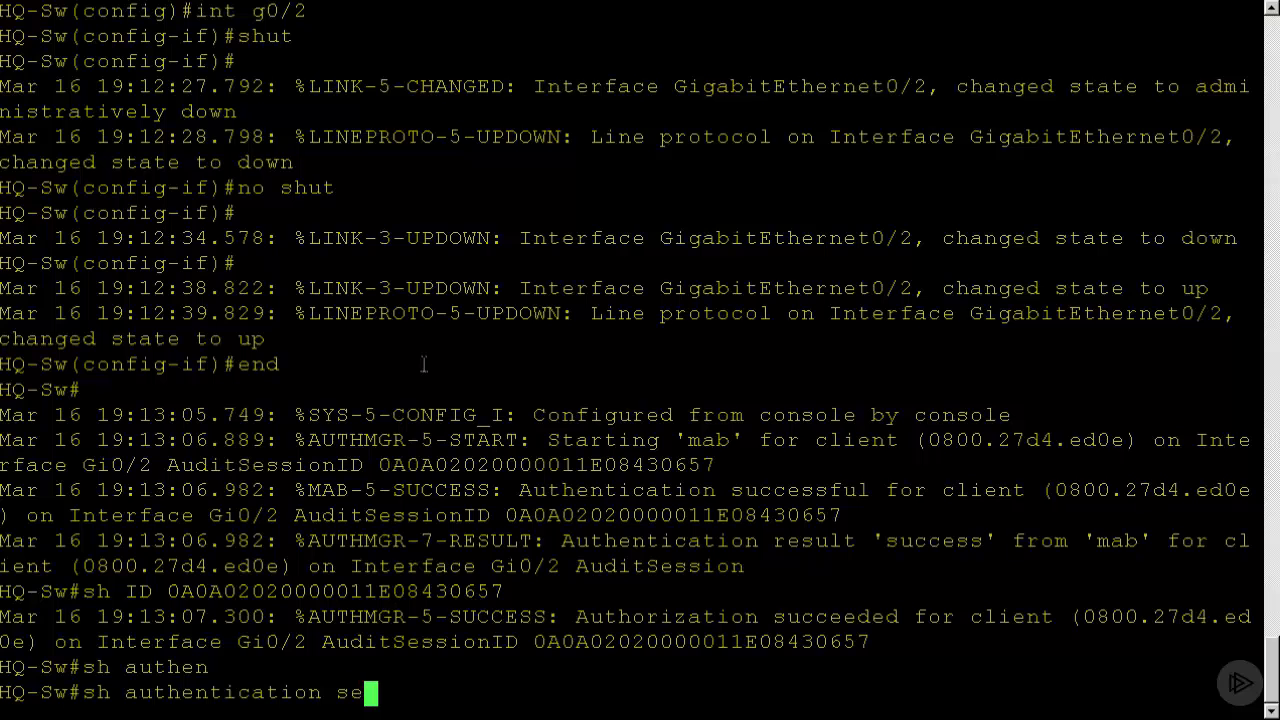
text(s)
key(Tab)
text(in)
key(Tab)
text(g)
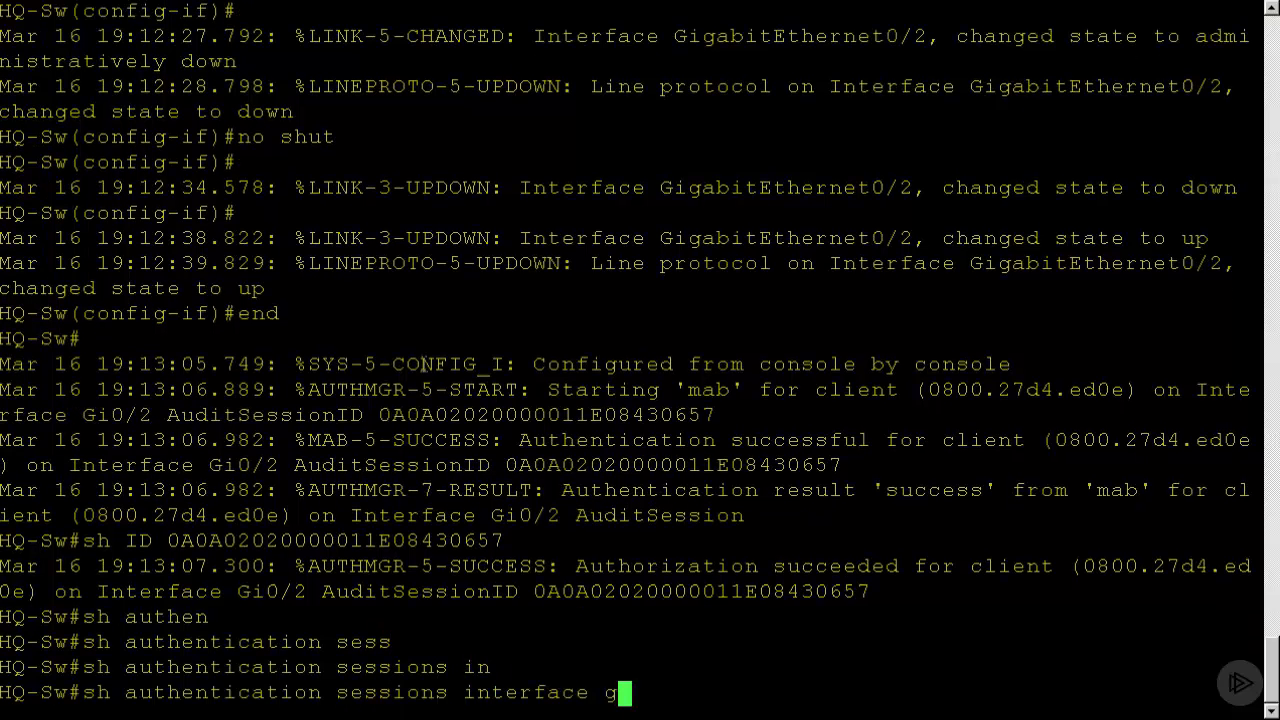
text(0/2)
key(Left)
key(Return)
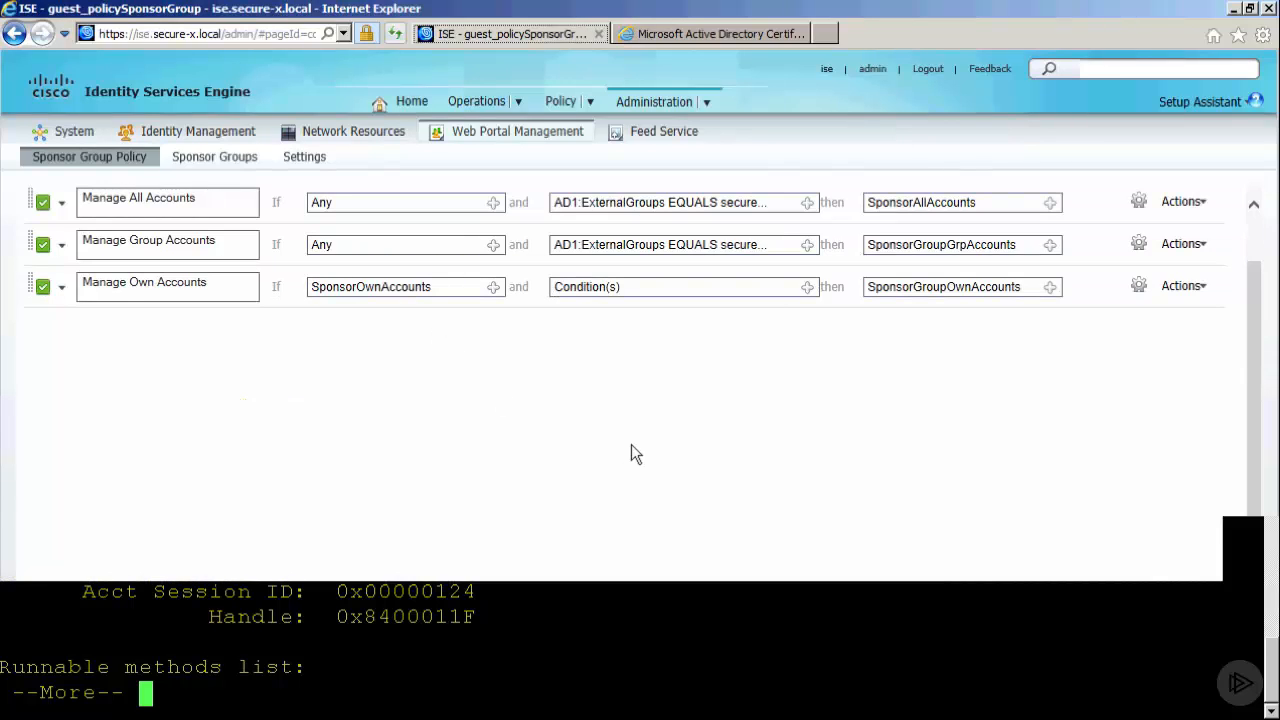
Switch to the Identity Services Engine admin page and open the Authorization policy.
click(591, 104)
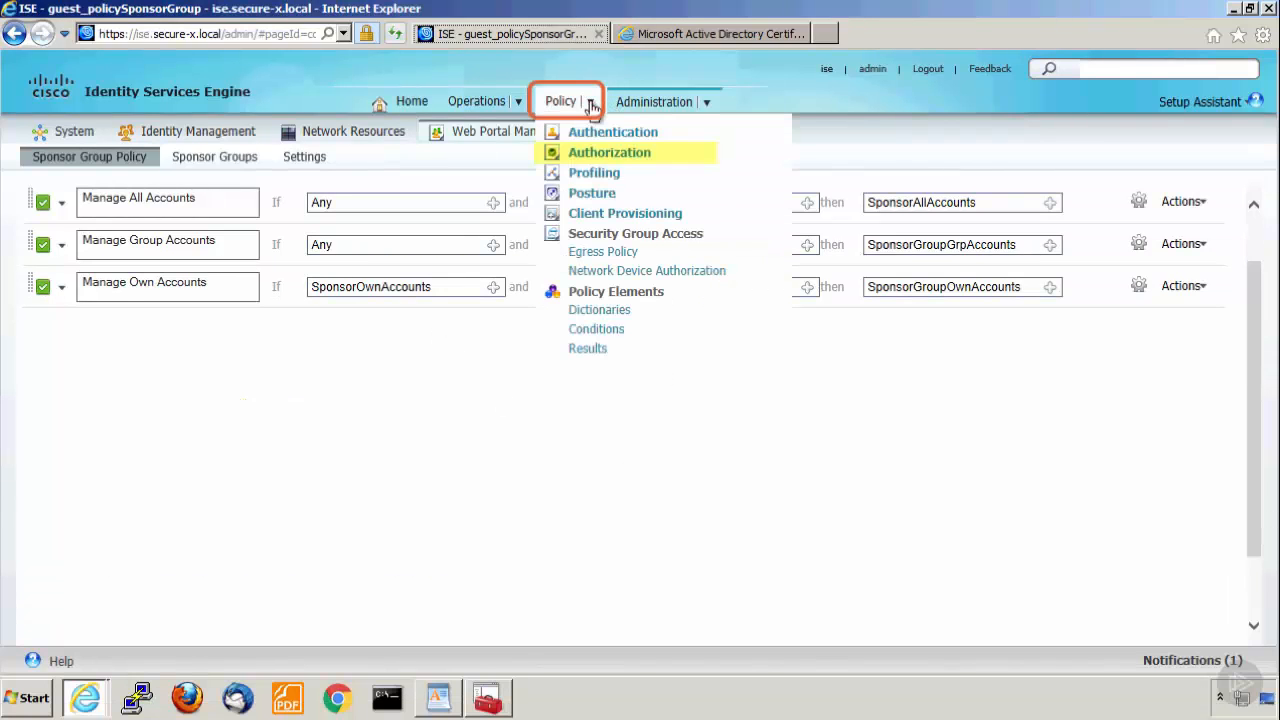
click(594, 158)
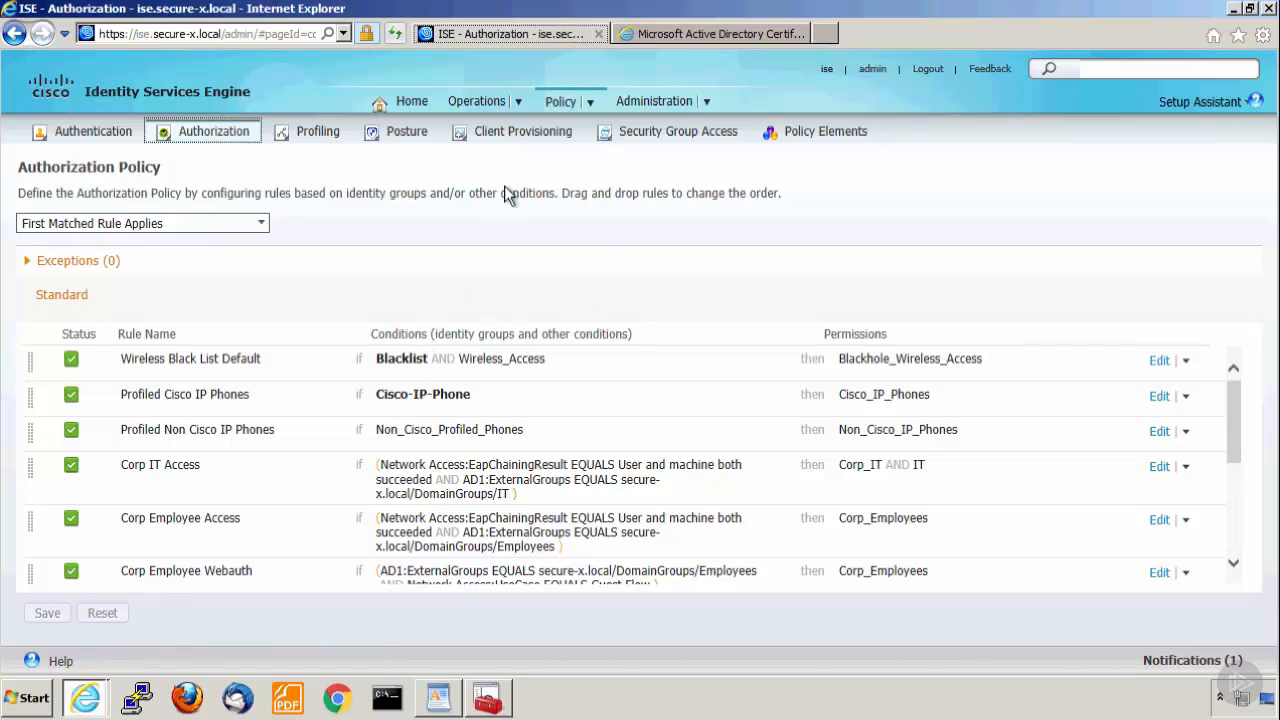
Start a new standard authorization profile in the policy element results and name it Guest.
click(820, 135)
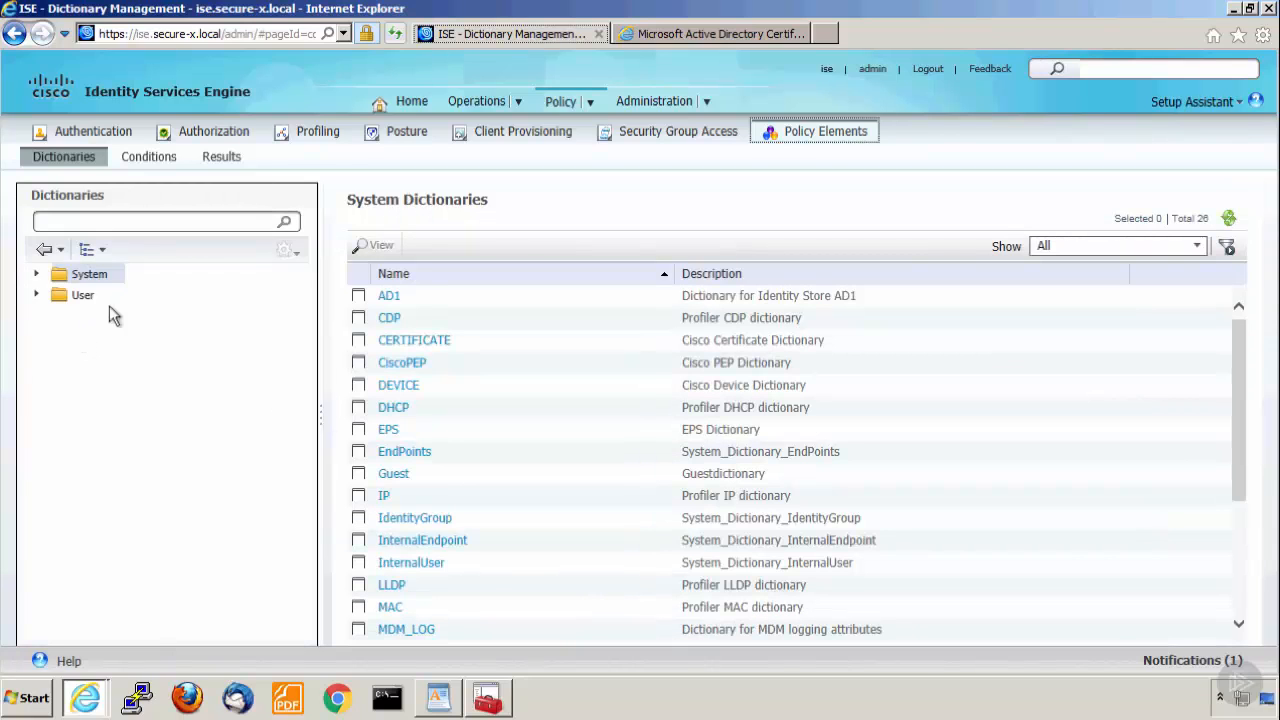
click(224, 157)
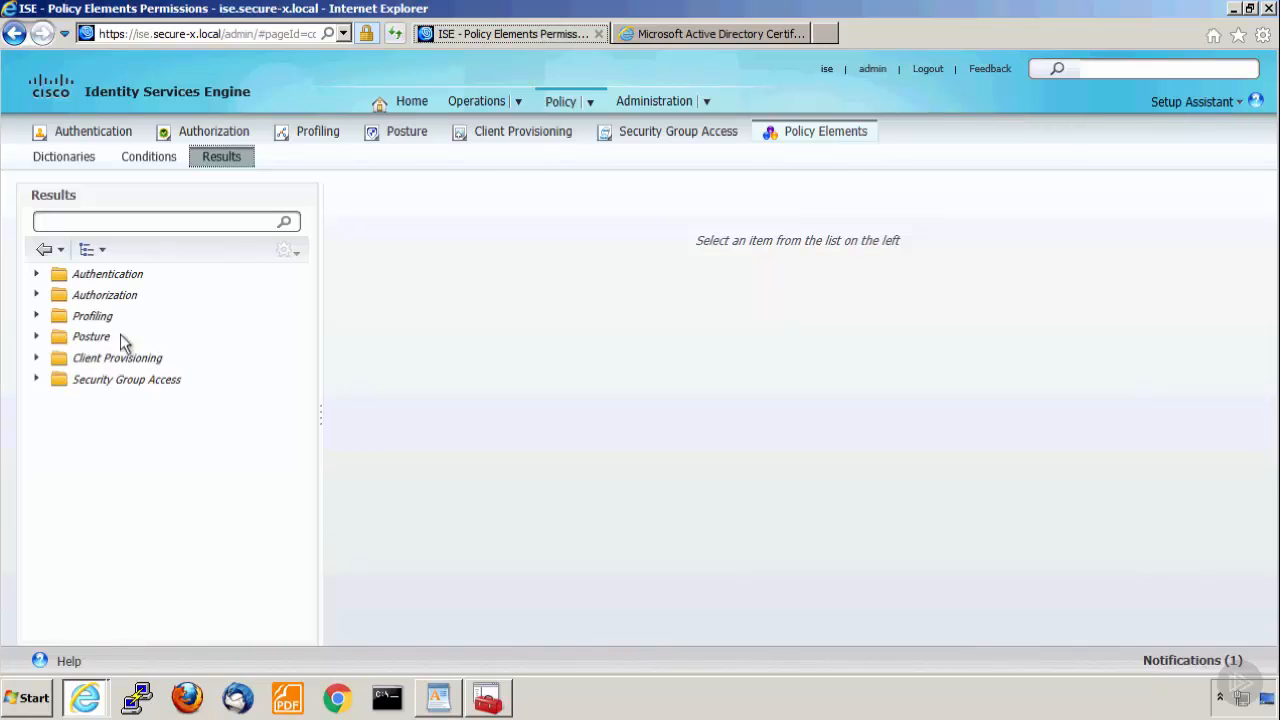
click(100, 296)
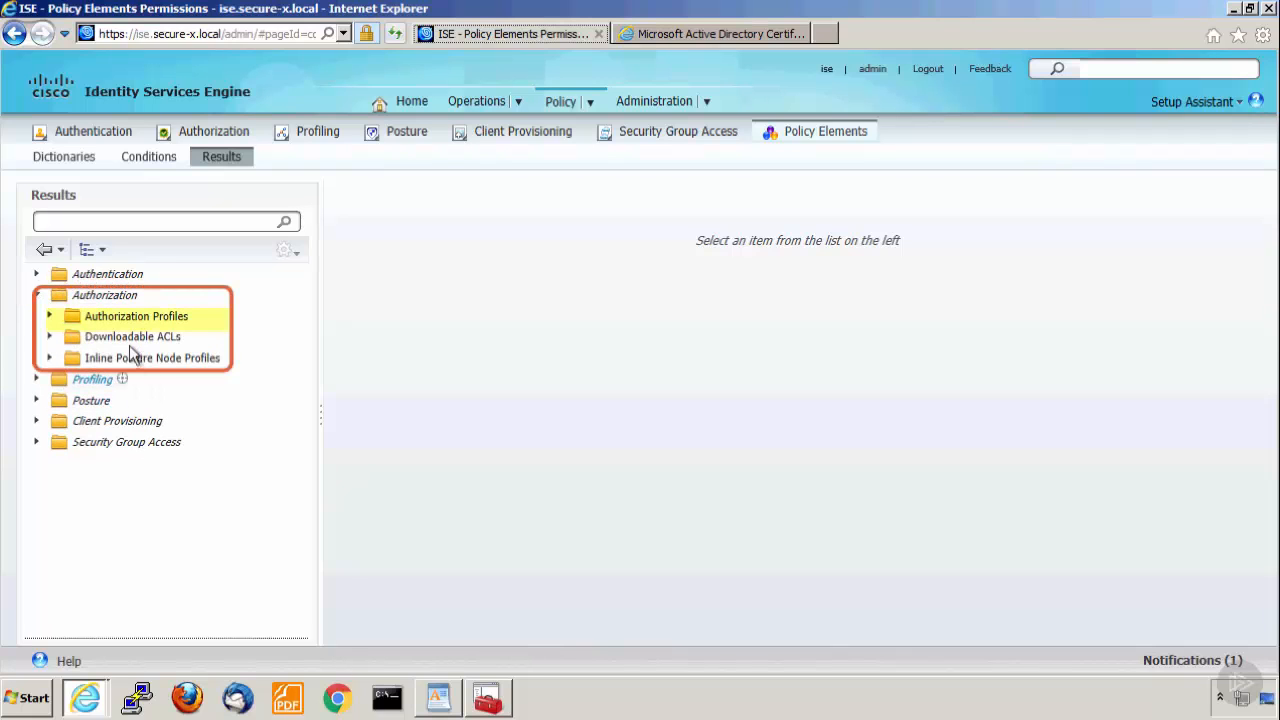
click(125, 317)
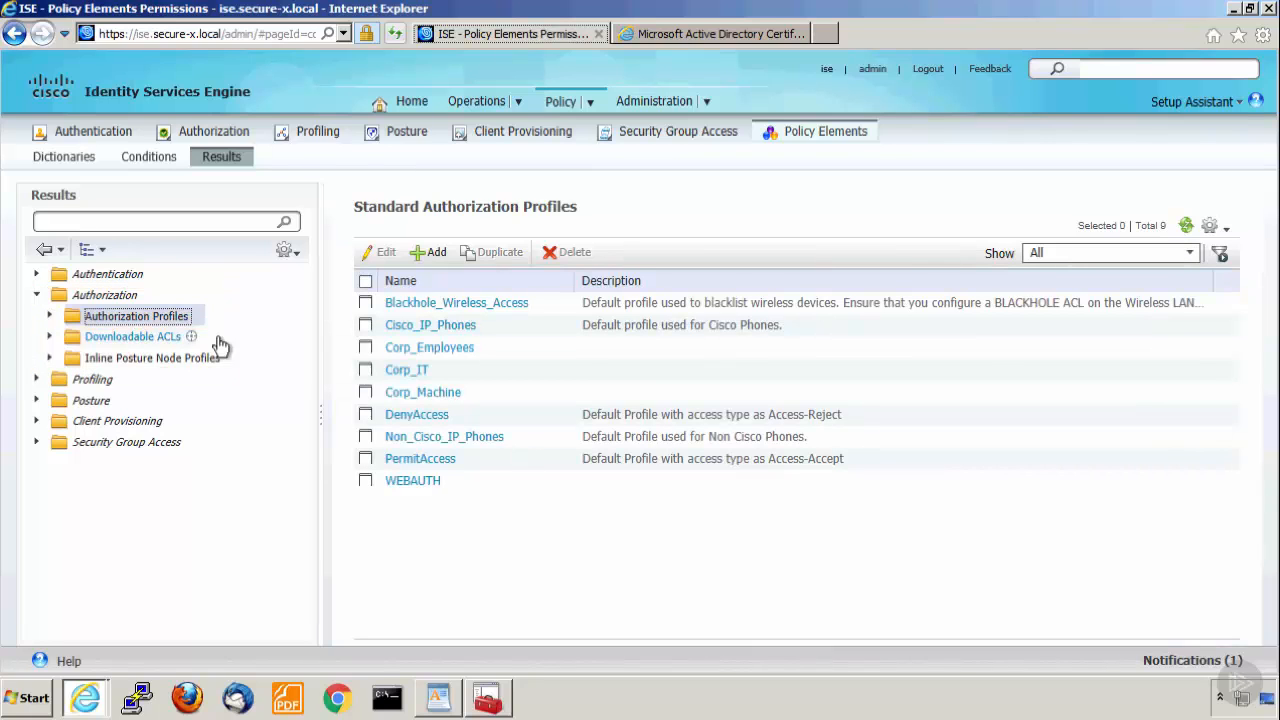
click(432, 255)
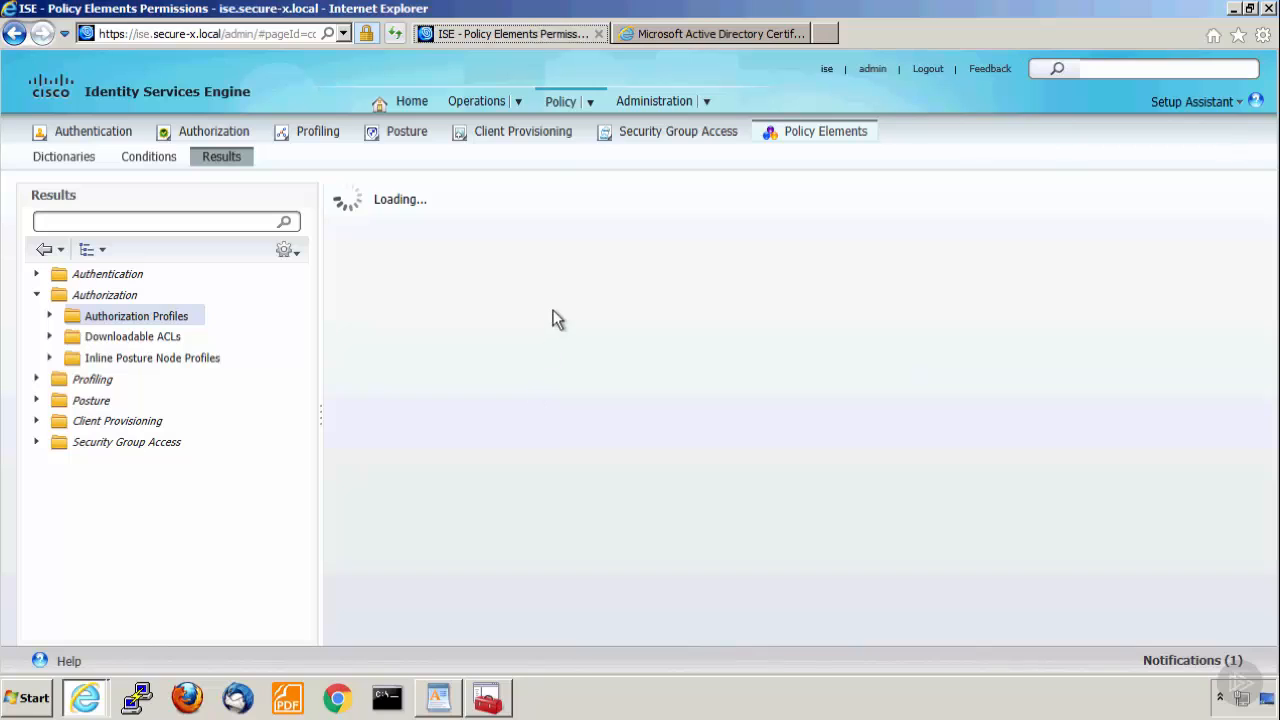
text(Guest)
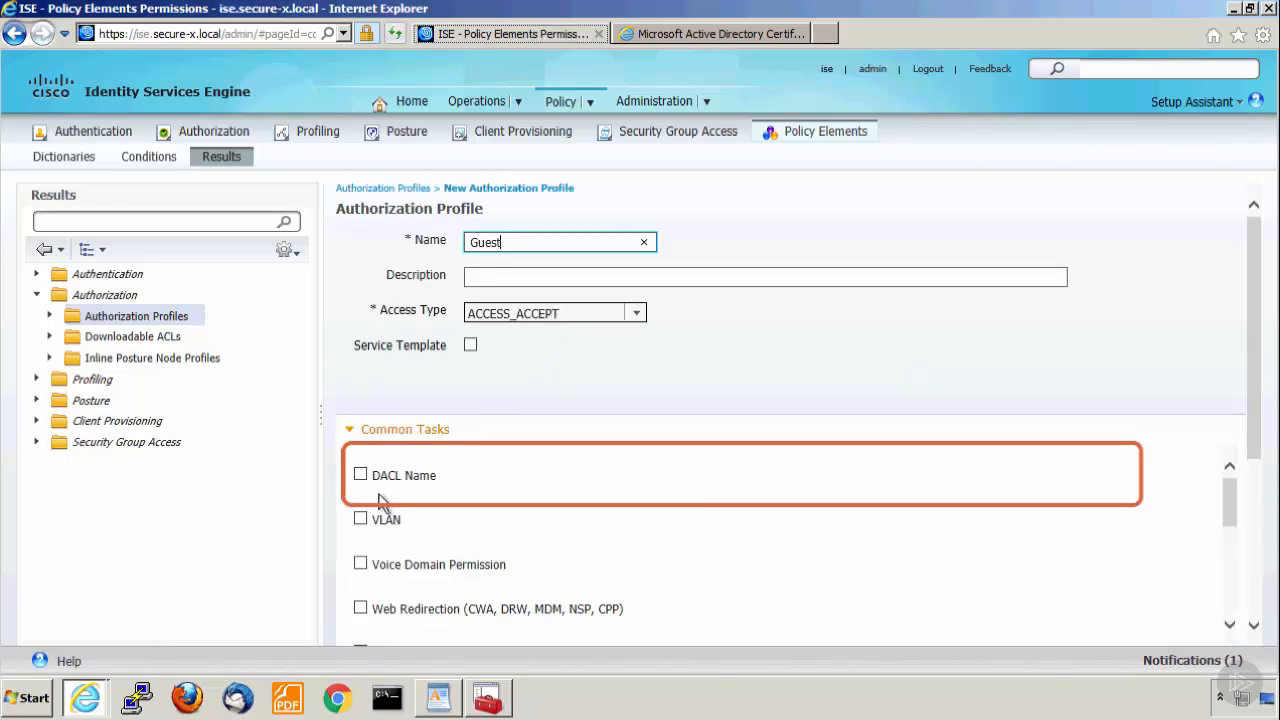
Enable the DACL for the Guest profile, choose Contractor_FullAccess_DACL, and submit the profile.
click(360, 475)
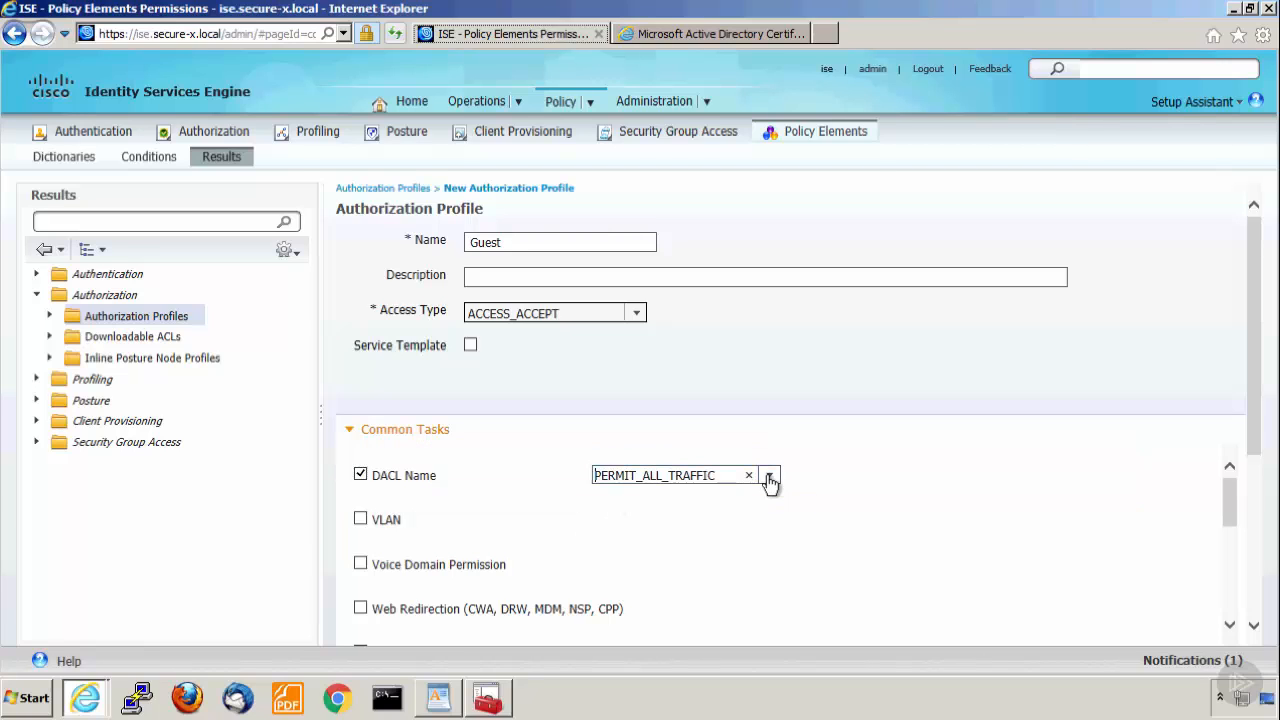
click(770, 477)
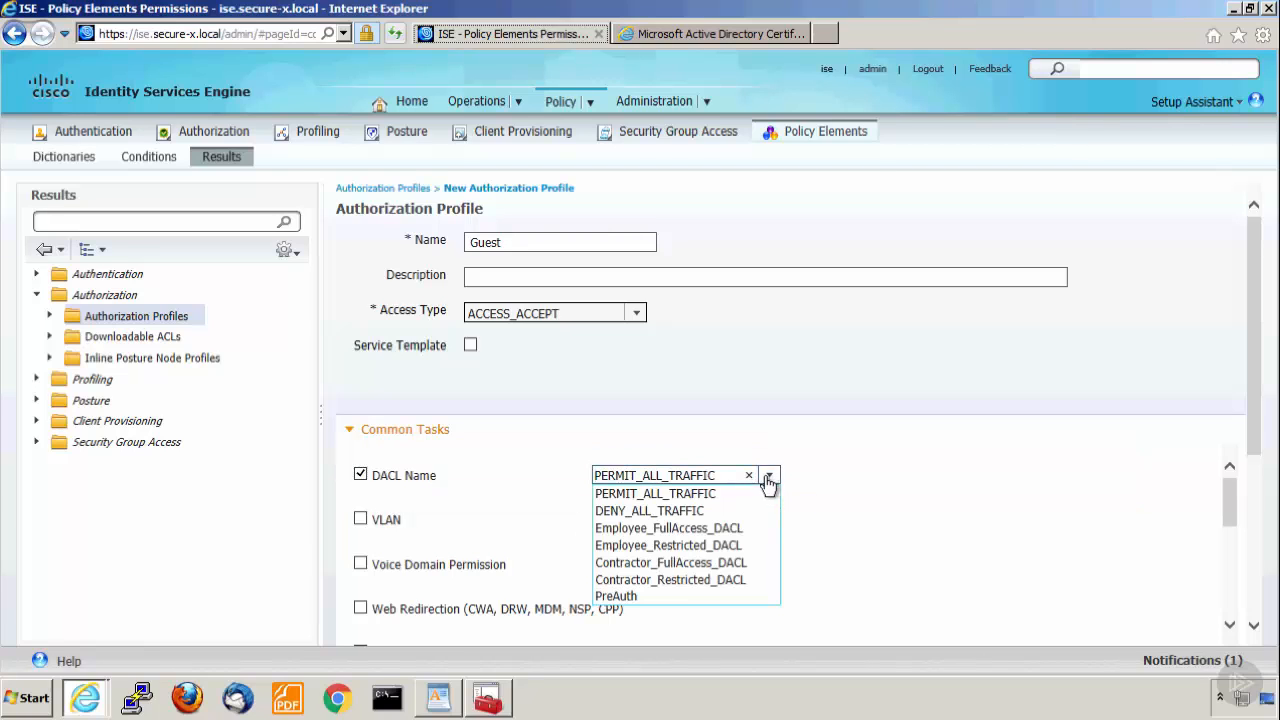
click(657, 564)
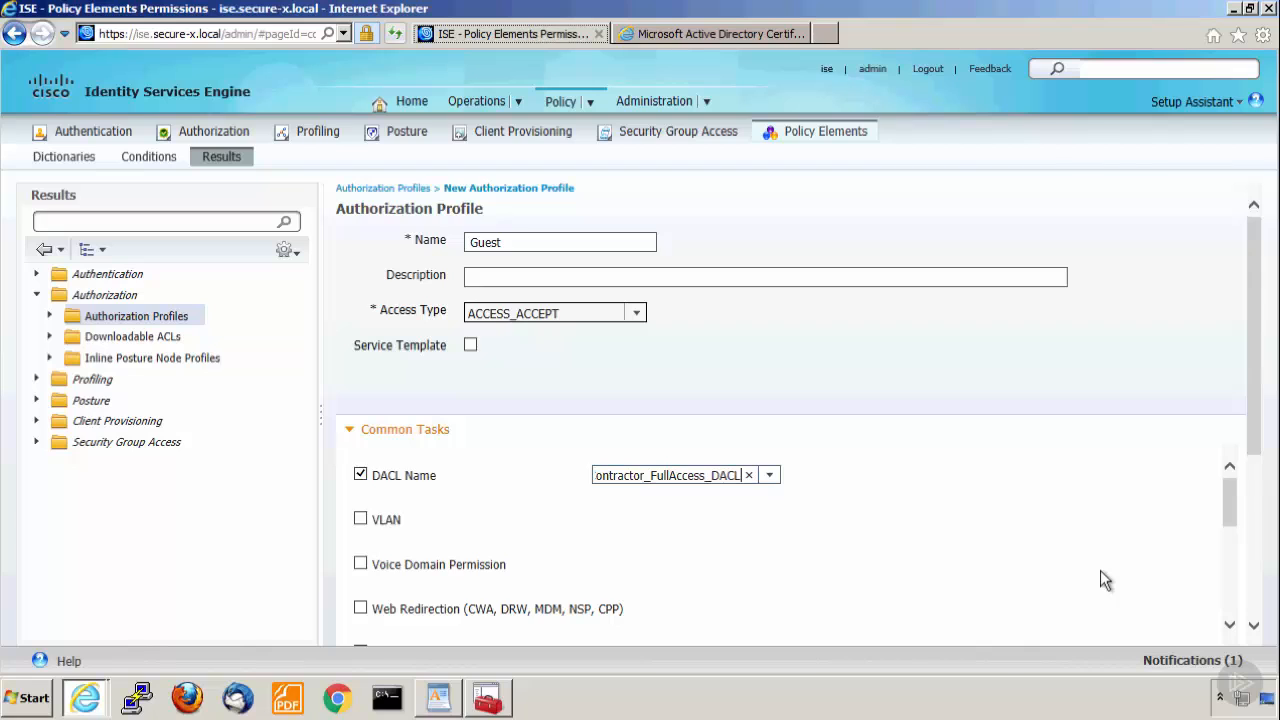
scroll(1100, 575, down, 6)
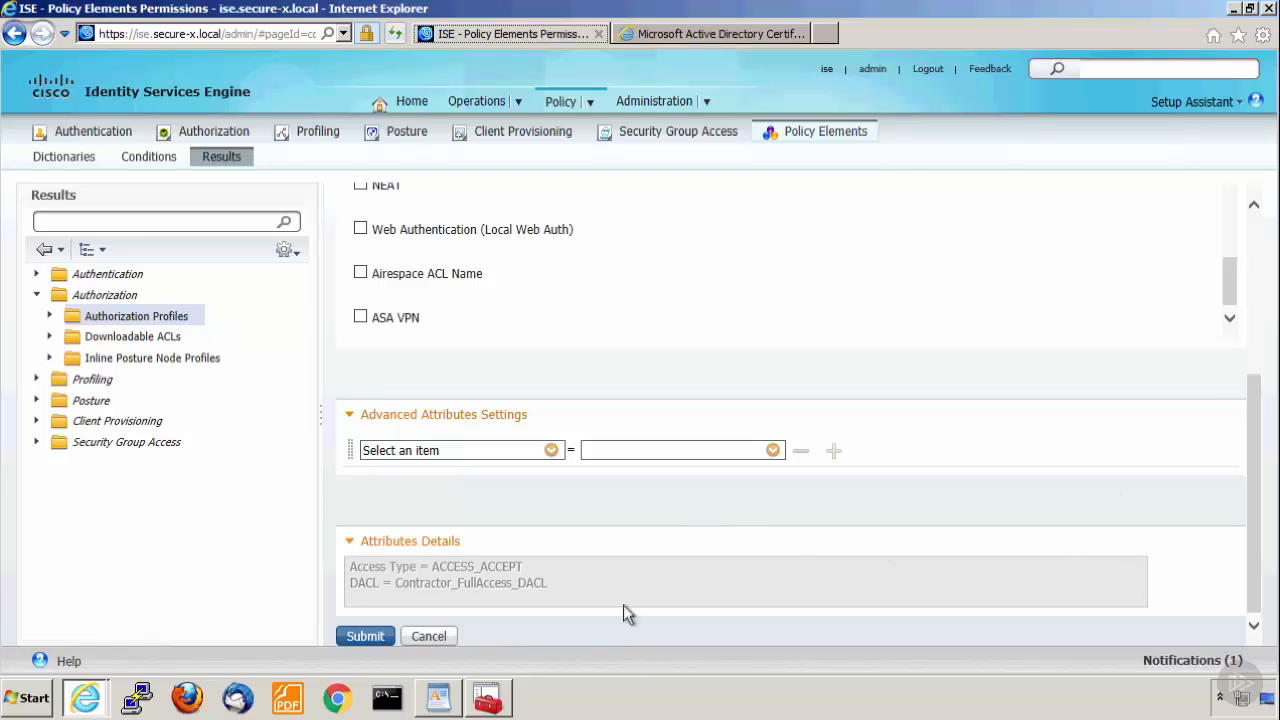
click(367, 637)
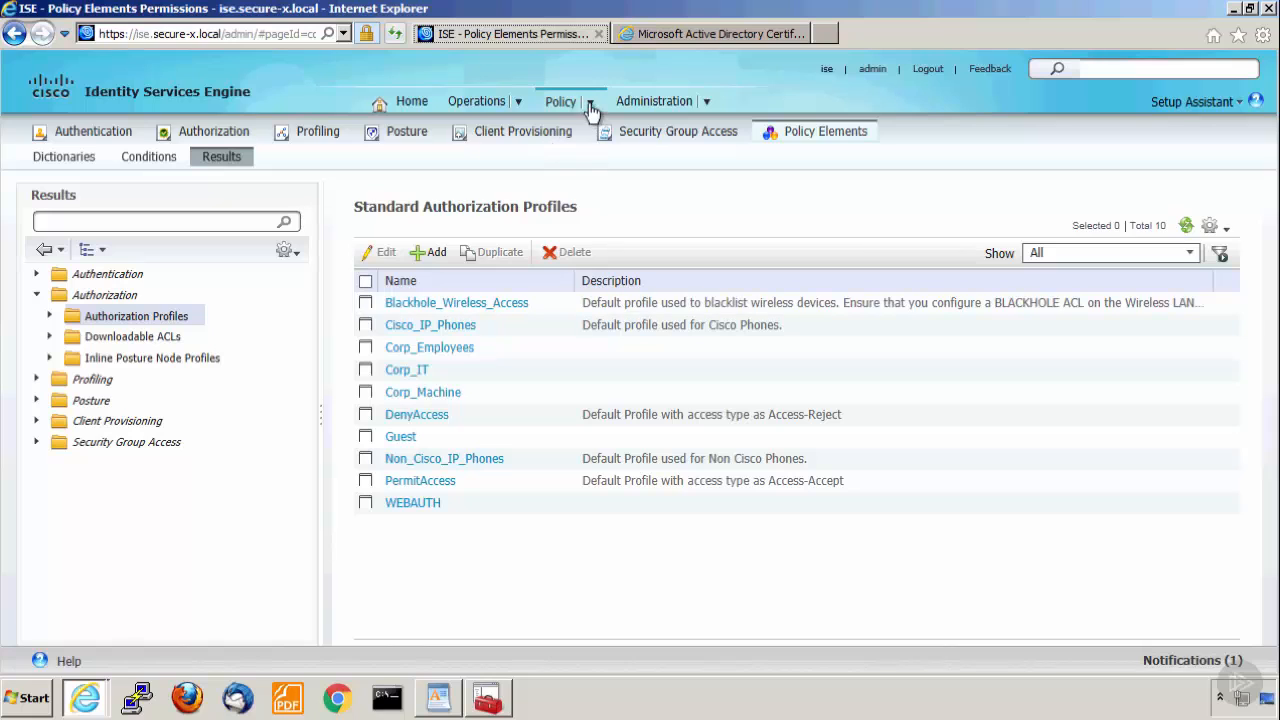
Insert a new rule above the WEBAUTH rule in the Authorization policy and name it Guest Access.
mouse_move(591, 107)
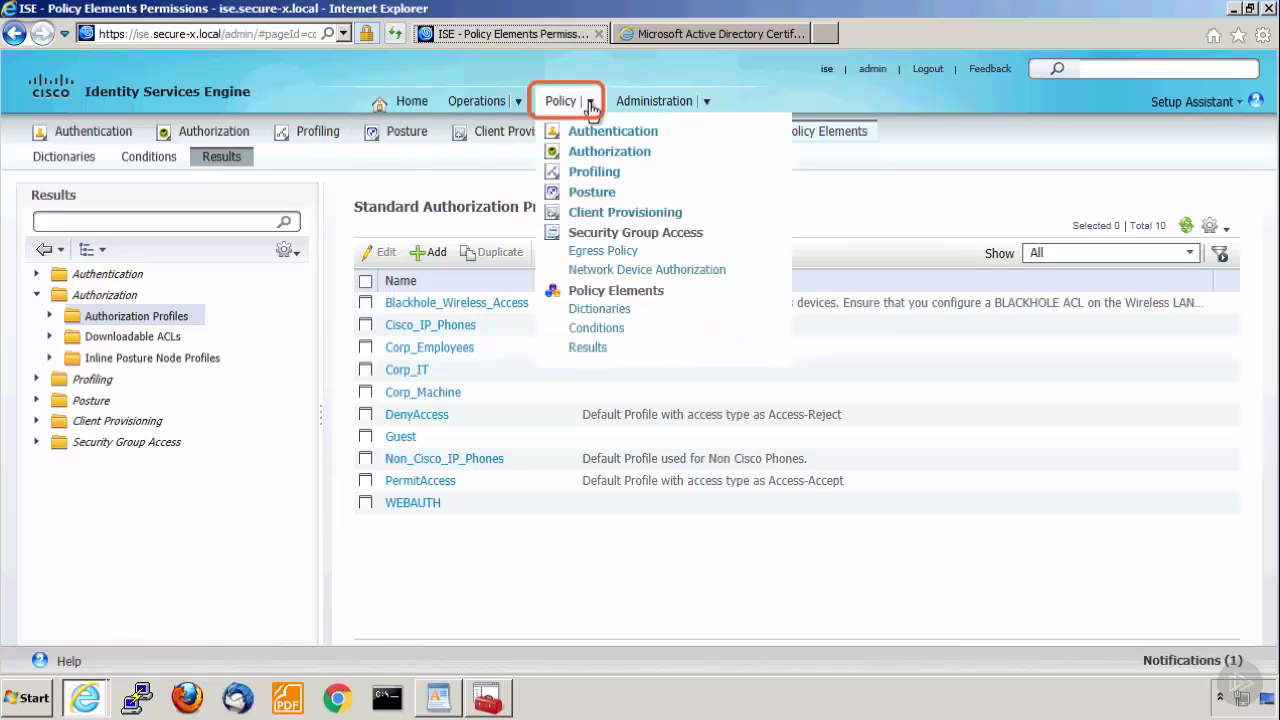
click(607, 155)
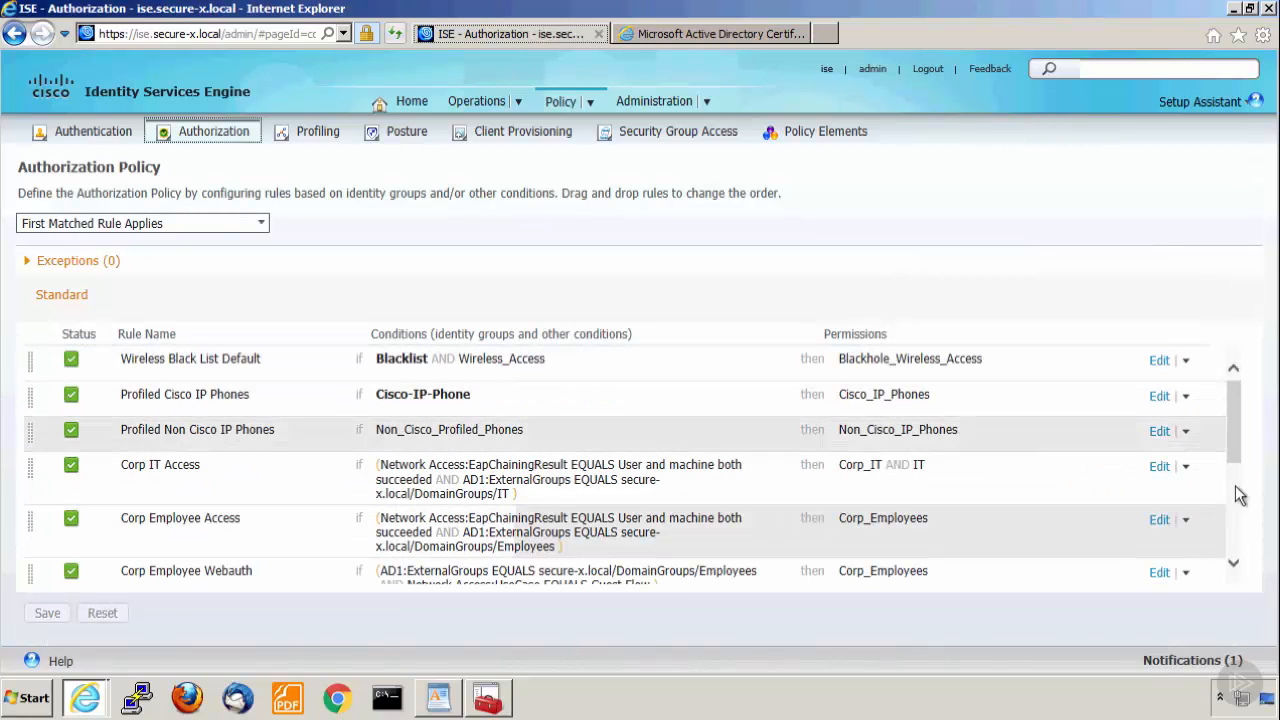
scroll(1237, 519, down, 5)
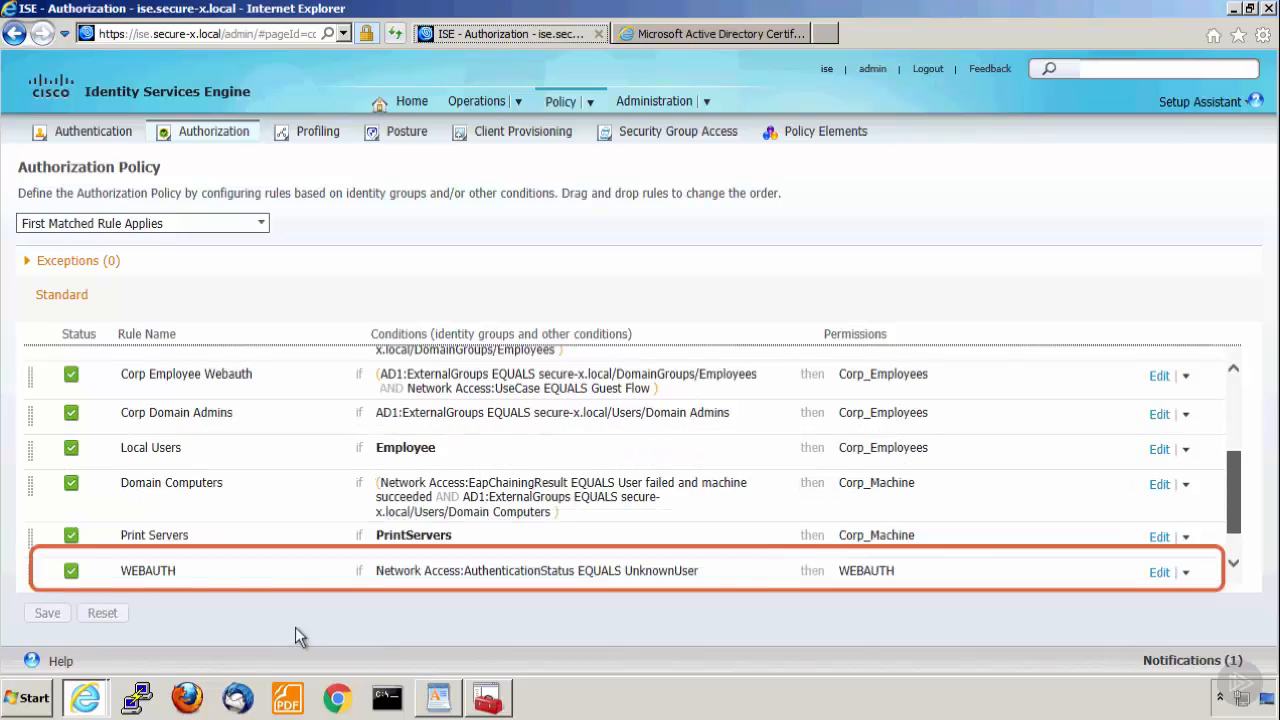
click(1186, 572)
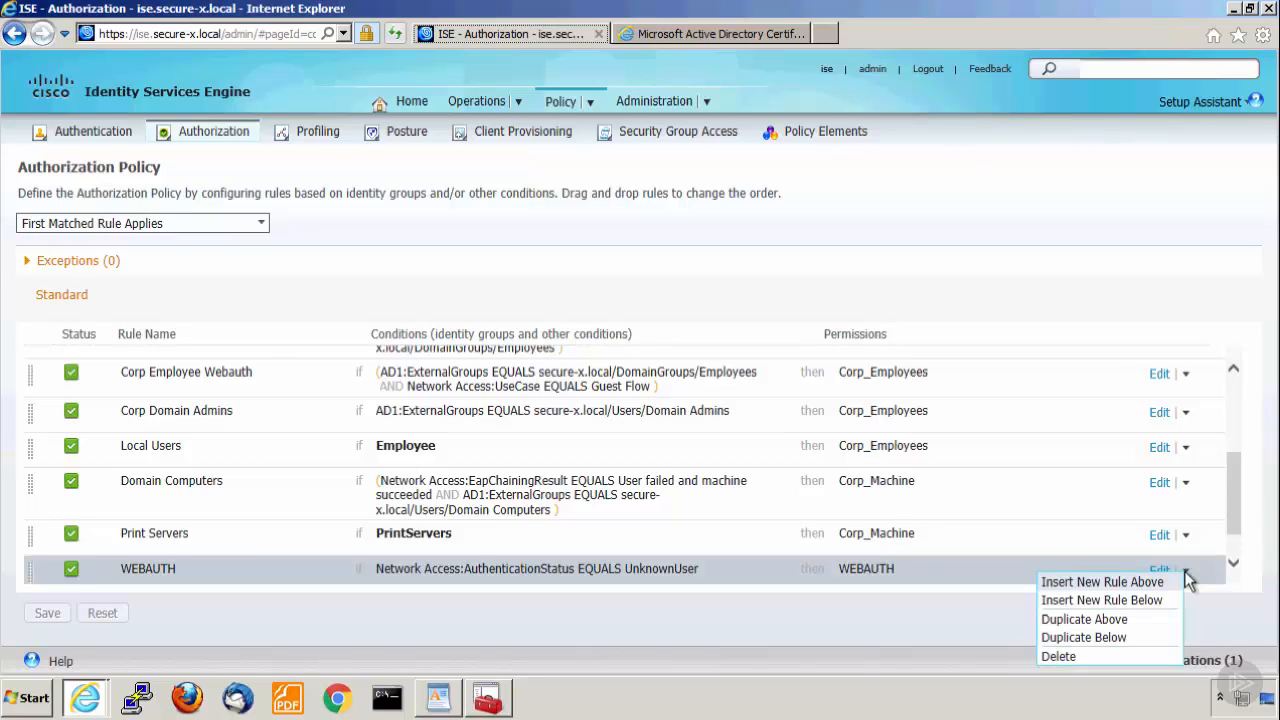
click(1120, 582)
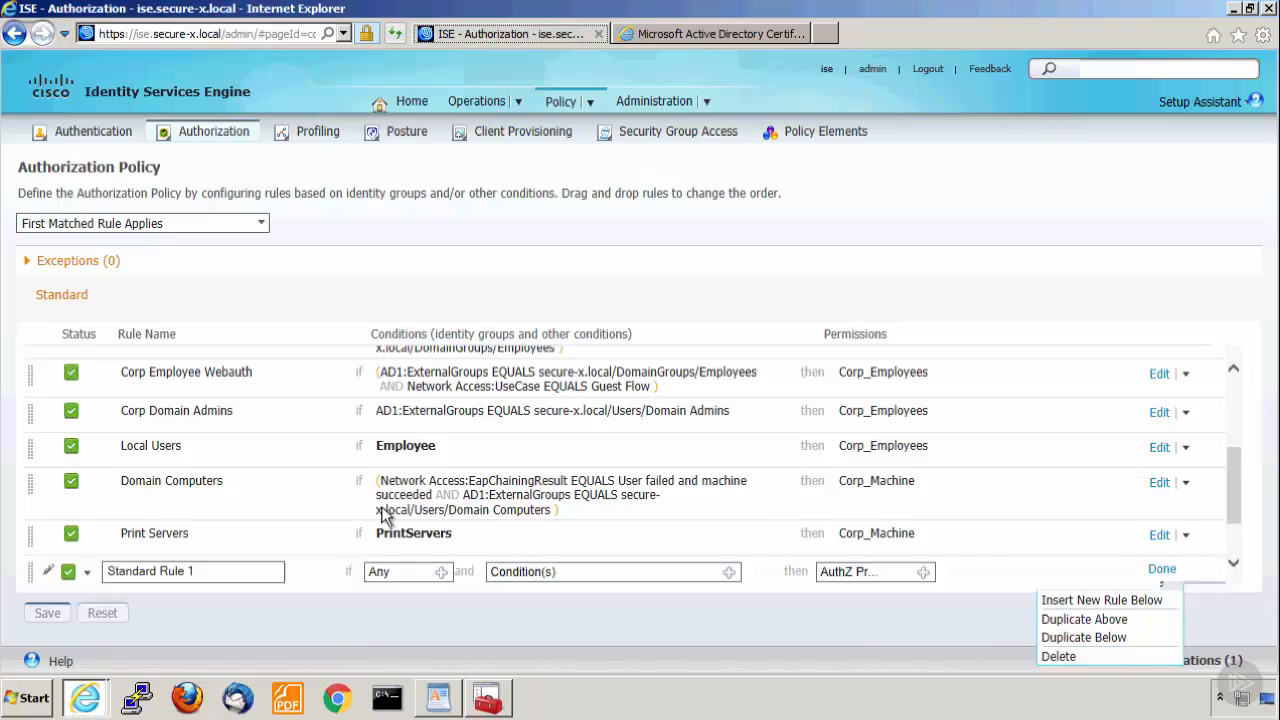
click(222, 572)
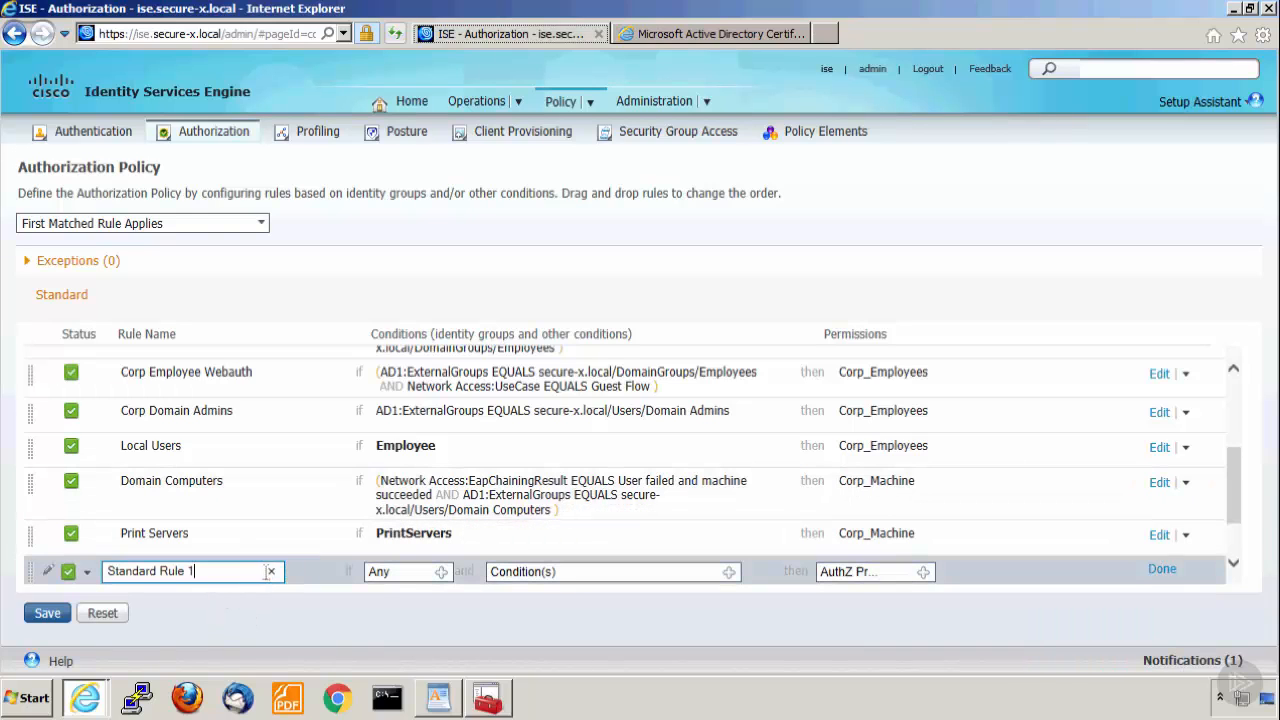
click(271, 572)
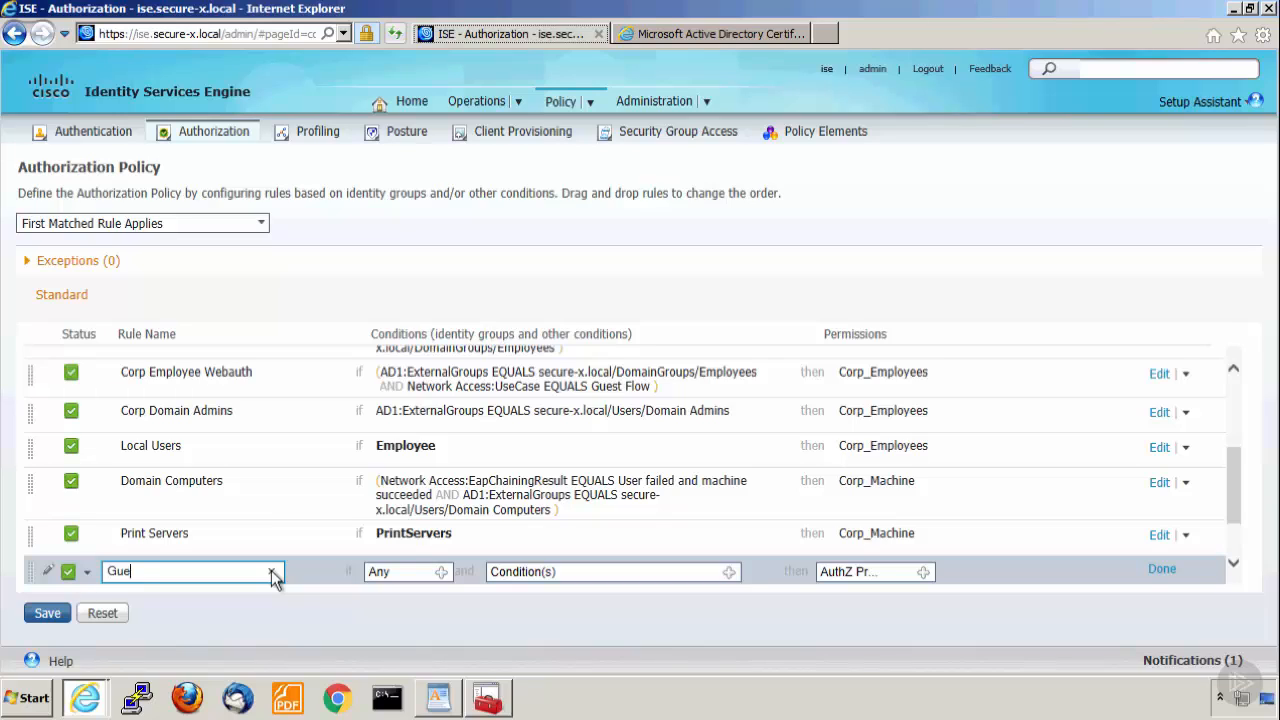
text(Guest Access)
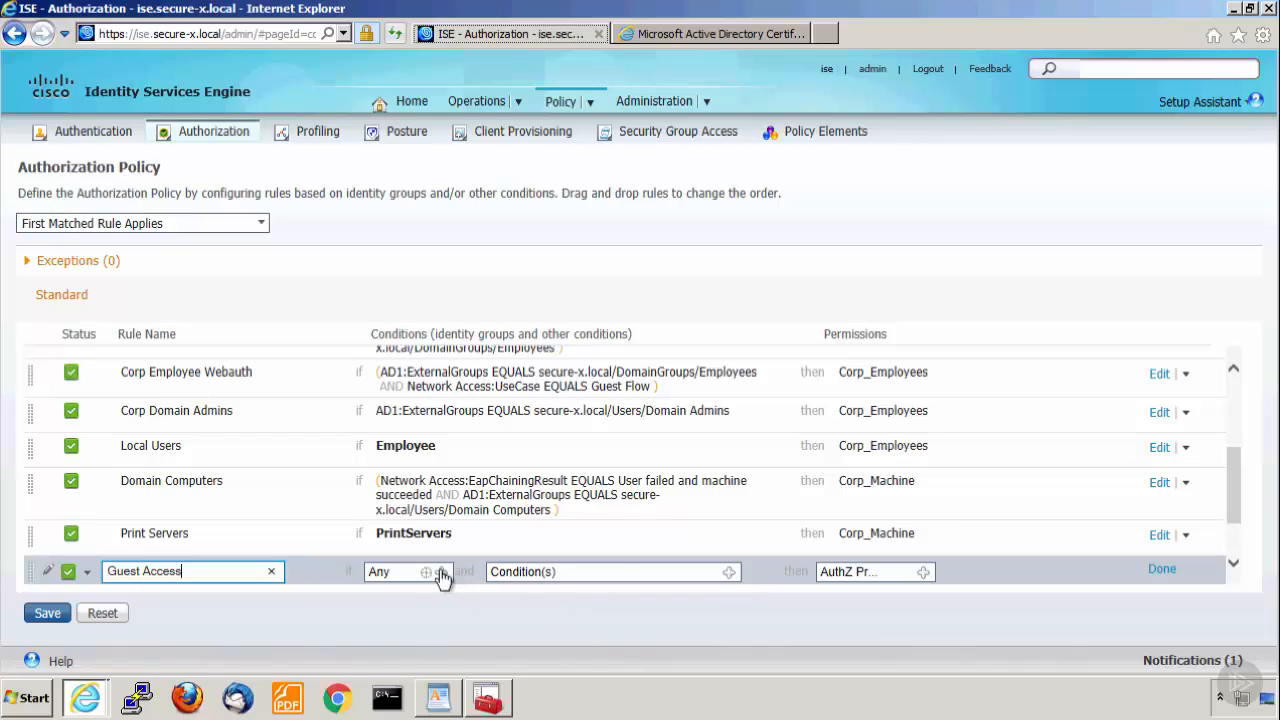
Set the Guest Access rule's identity group condition to the user identity groups Guest or ActivatedGuest.
click(441, 572)
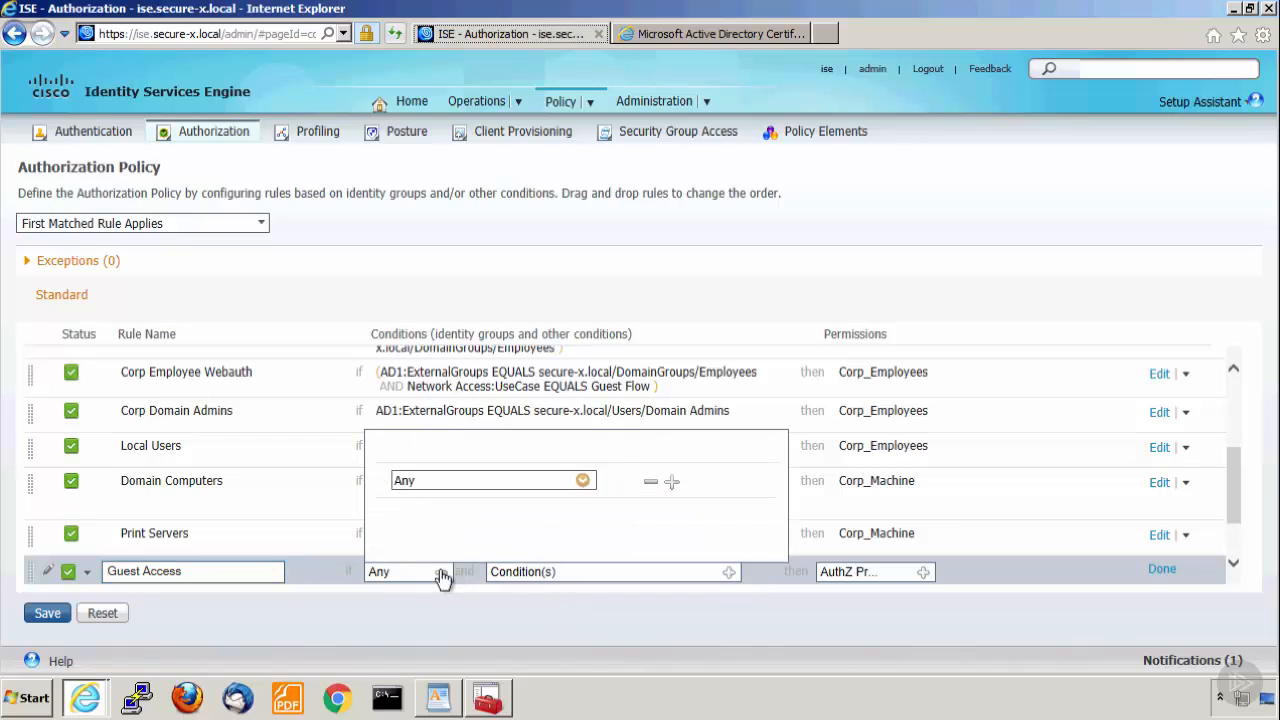
click(582, 482)
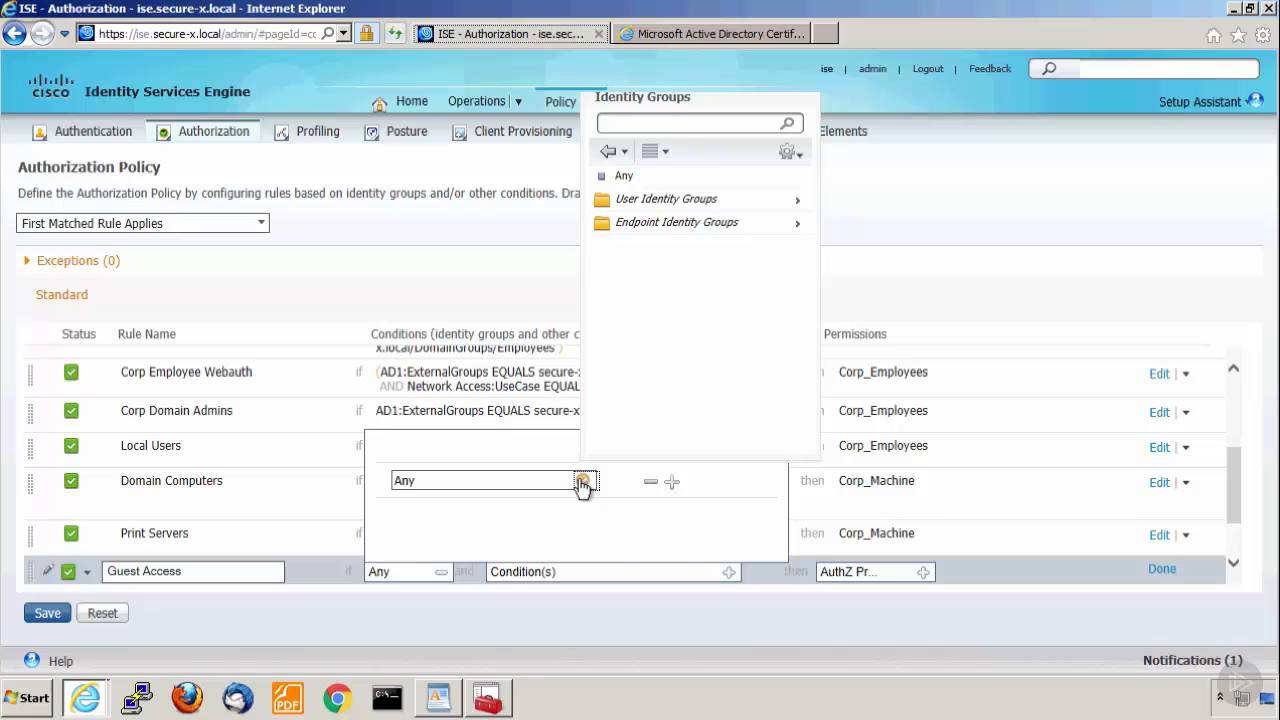
click(720, 200)
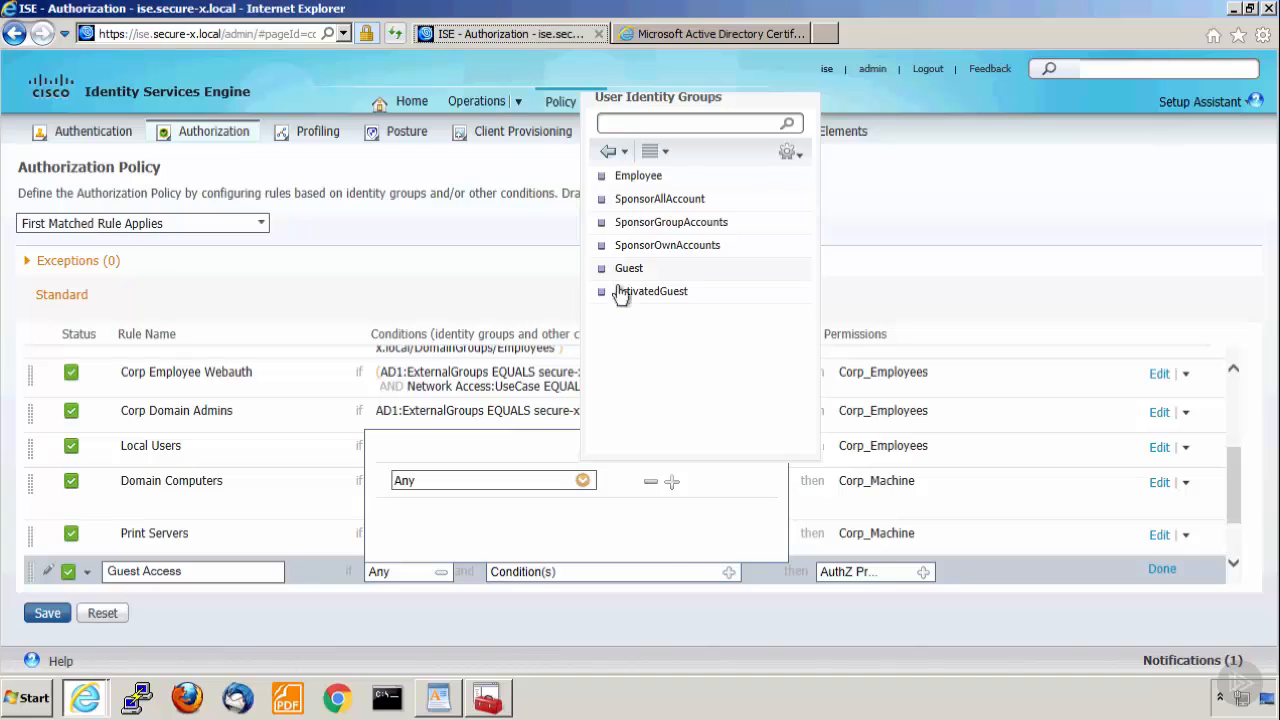
click(640, 268)
click(671, 482)
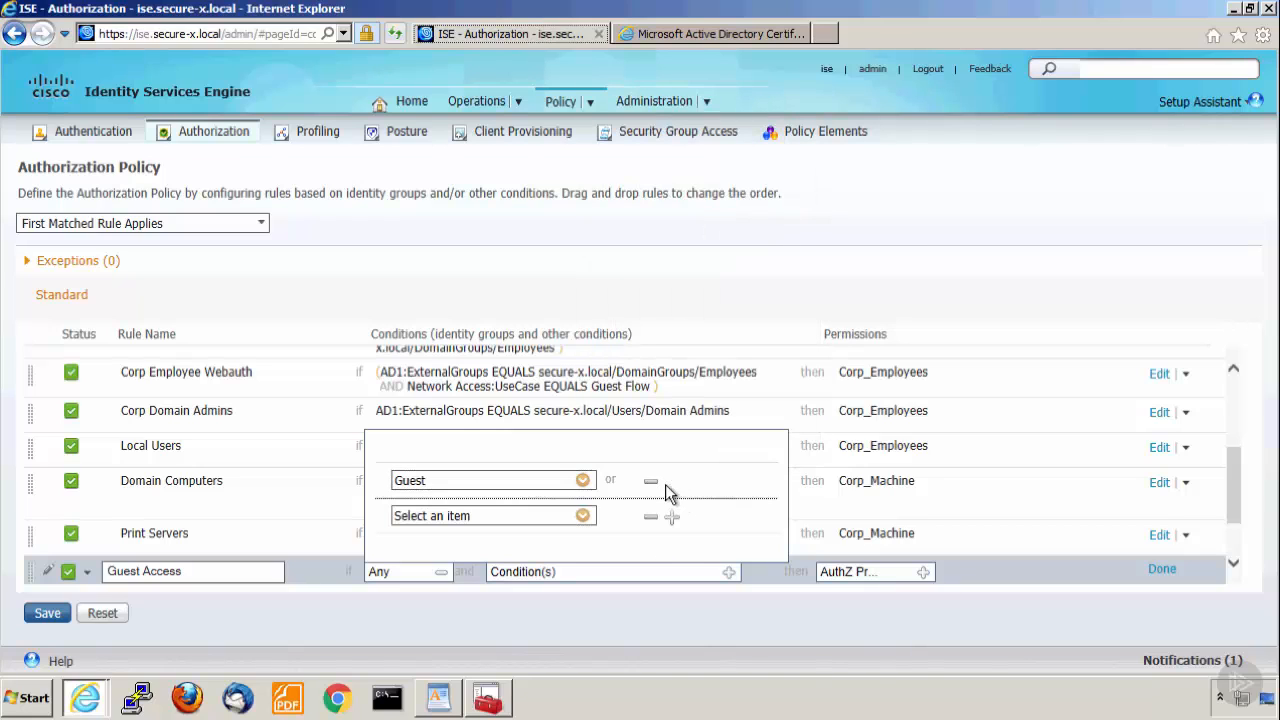
click(583, 516)
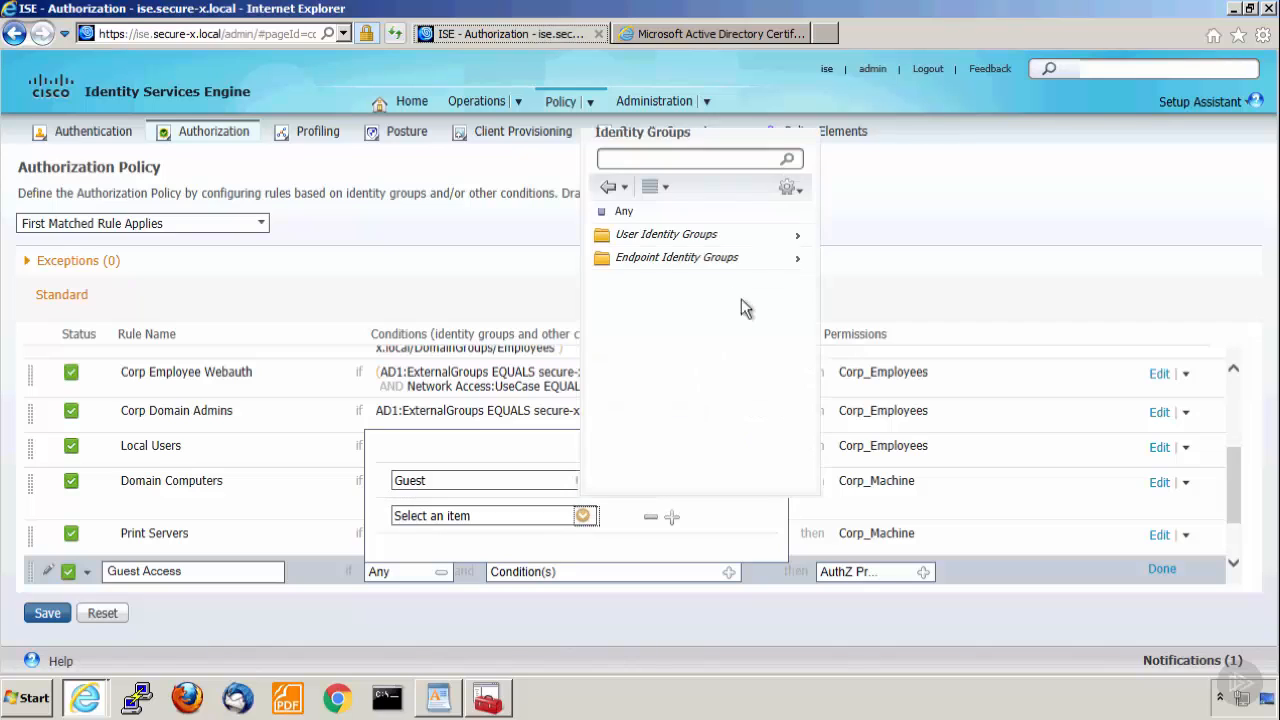
click(686, 240)
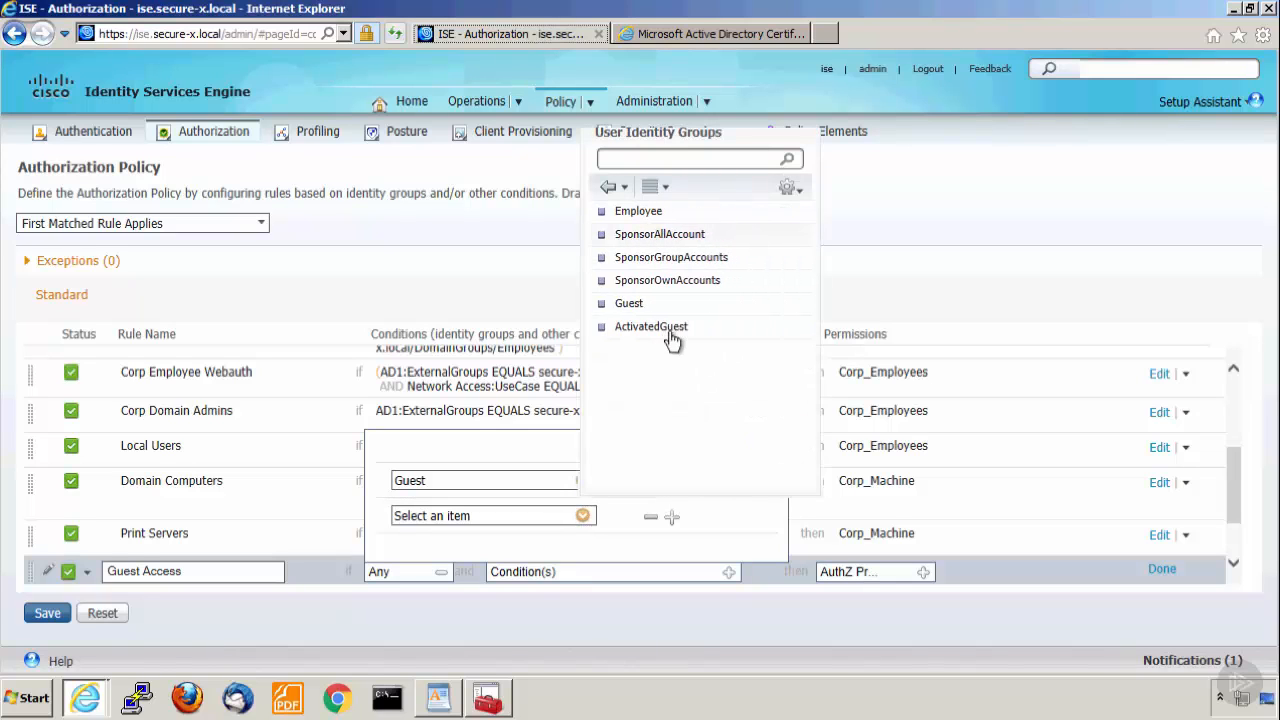
click(664, 328)
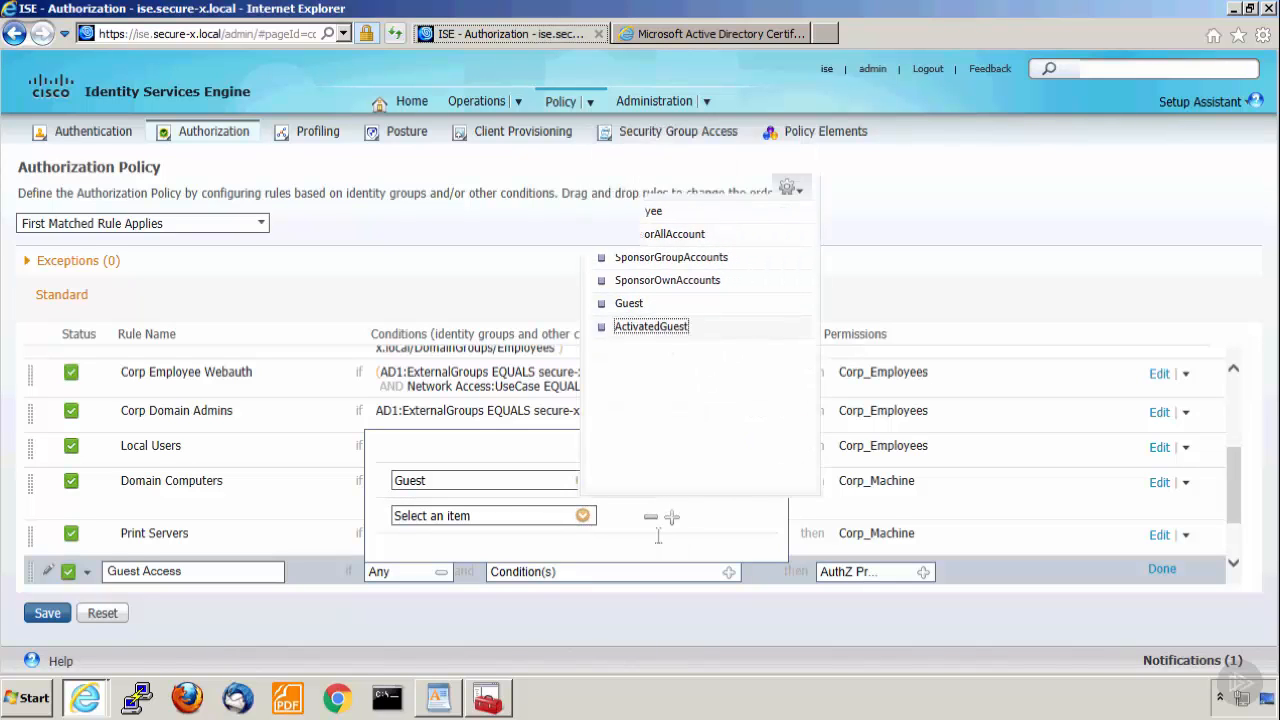
Assign the standard Guest profile as the Guest Access rule's permission, finish editing the rule, and save the policy.
click(922, 572)
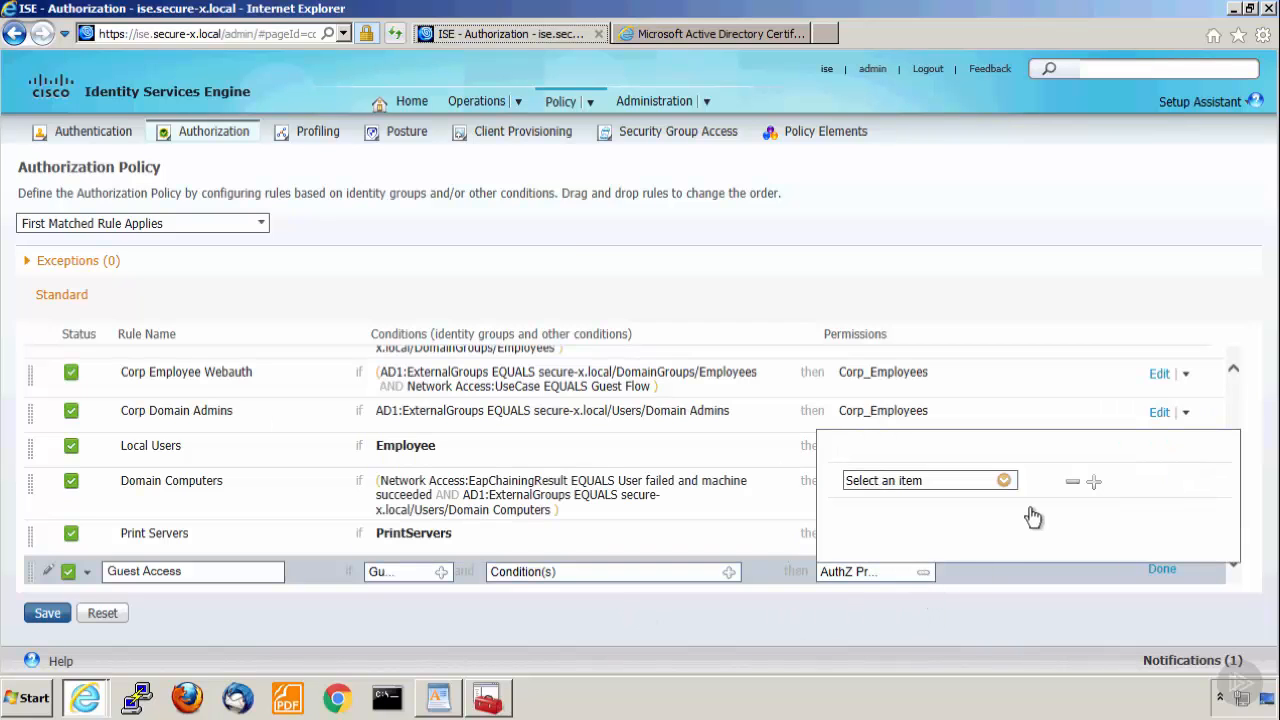
click(1005, 482)
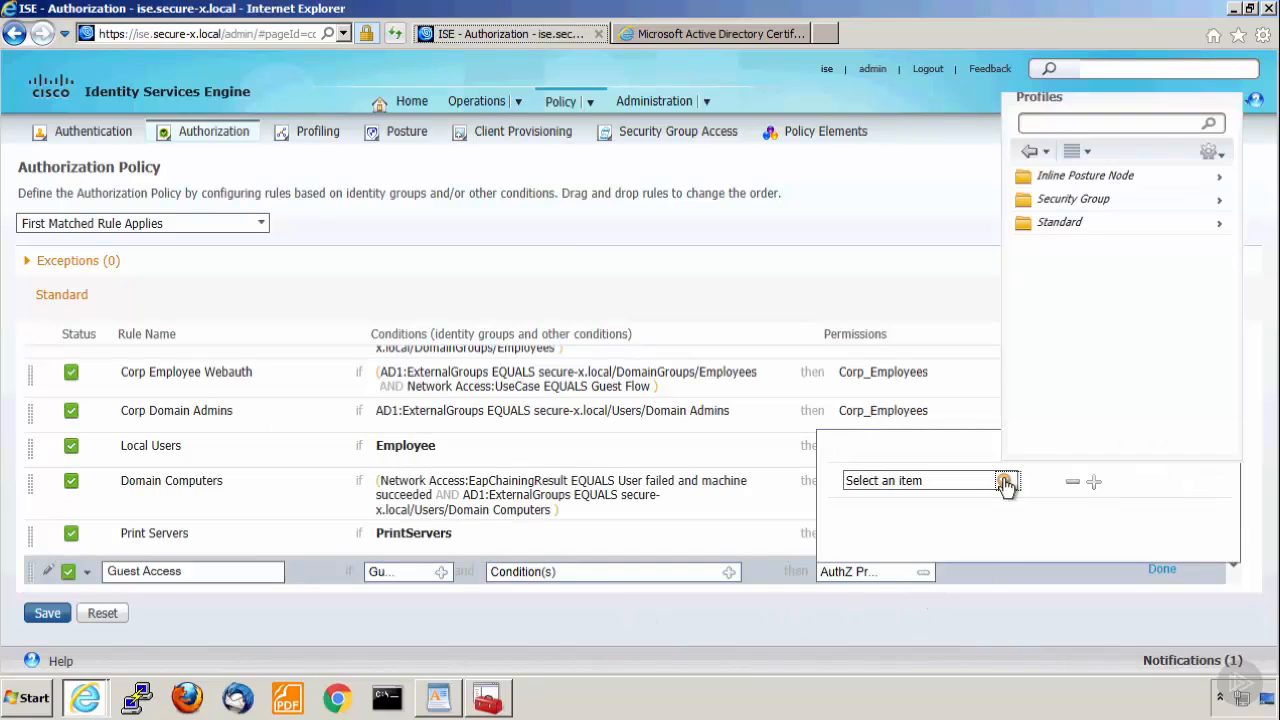
click(1058, 223)
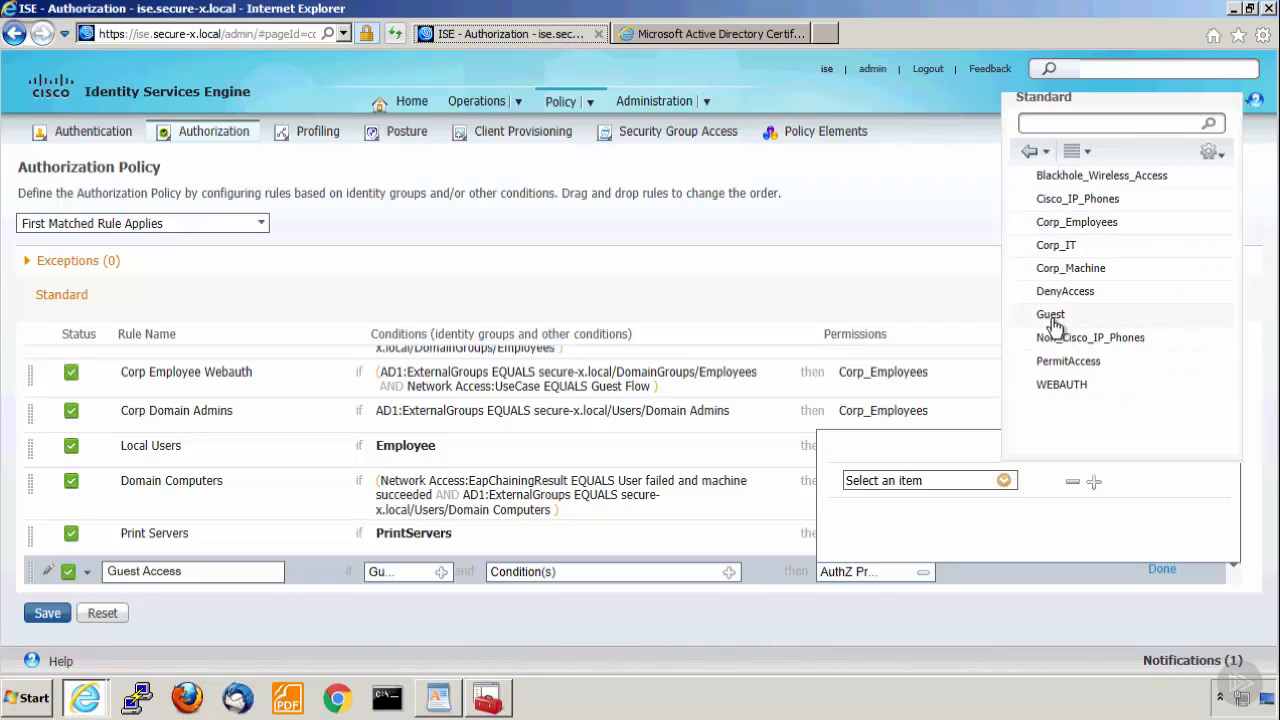
click(1052, 315)
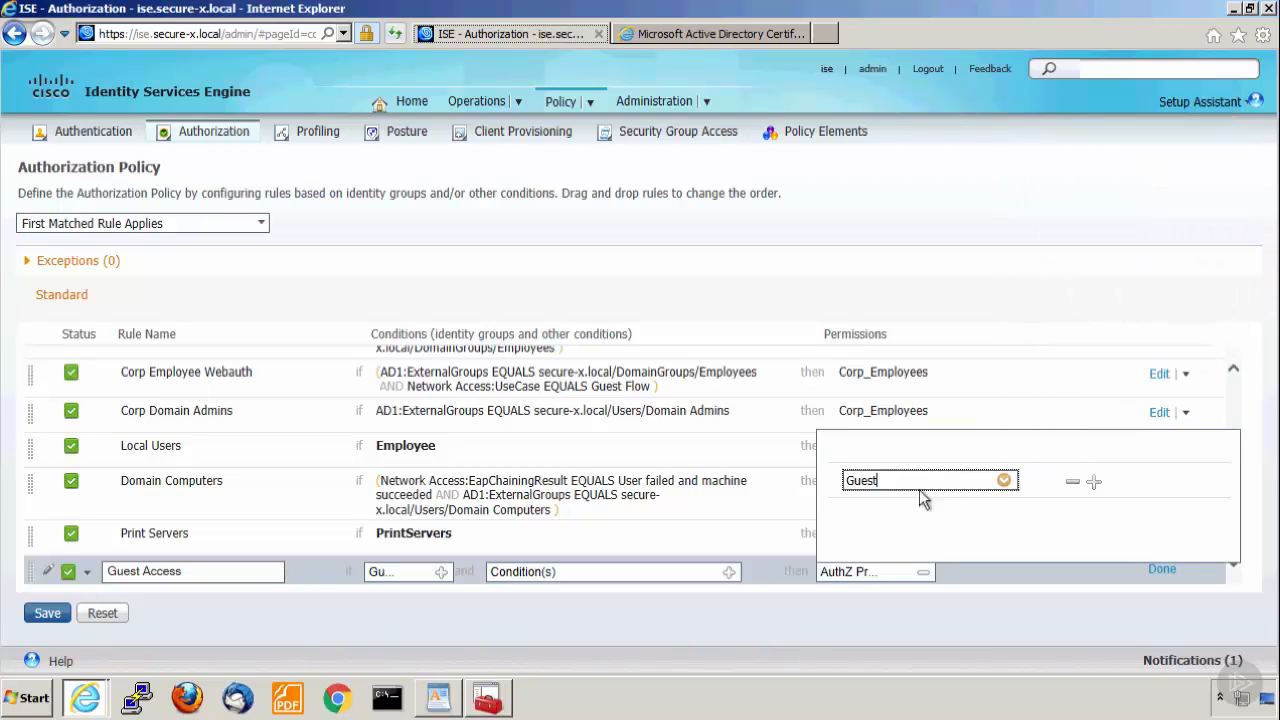
click(923, 576)
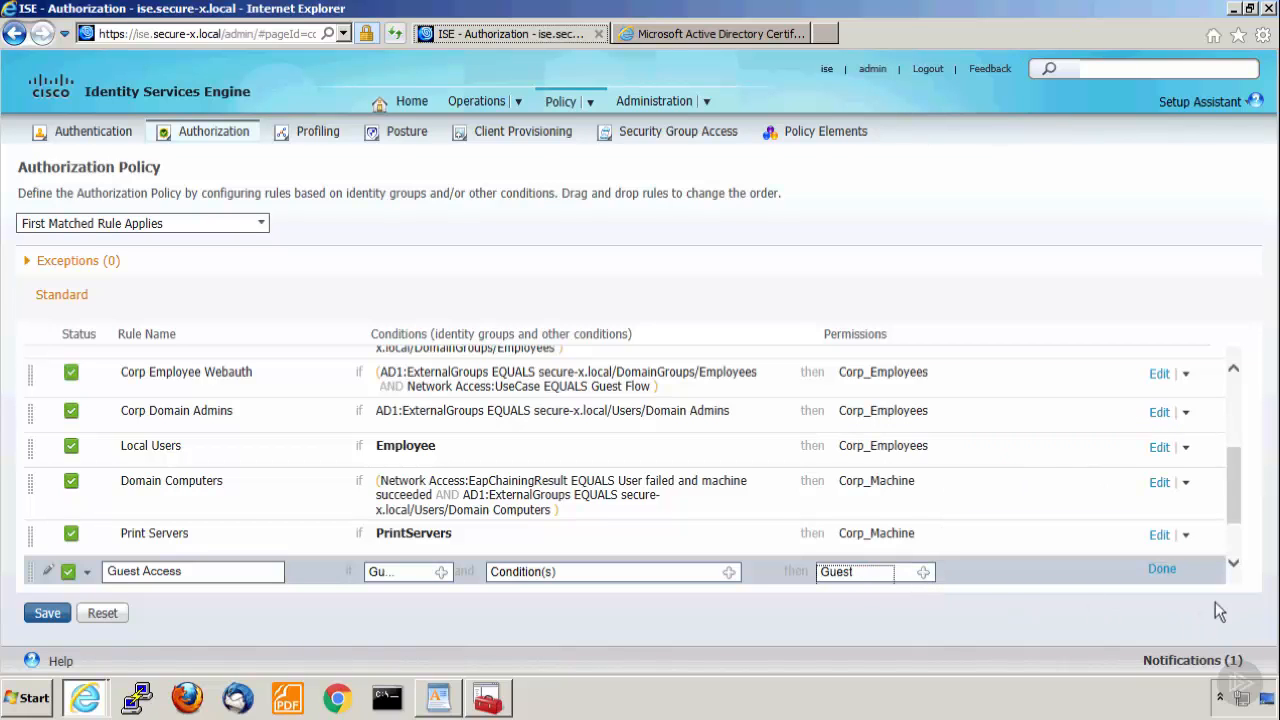
click(1160, 569)
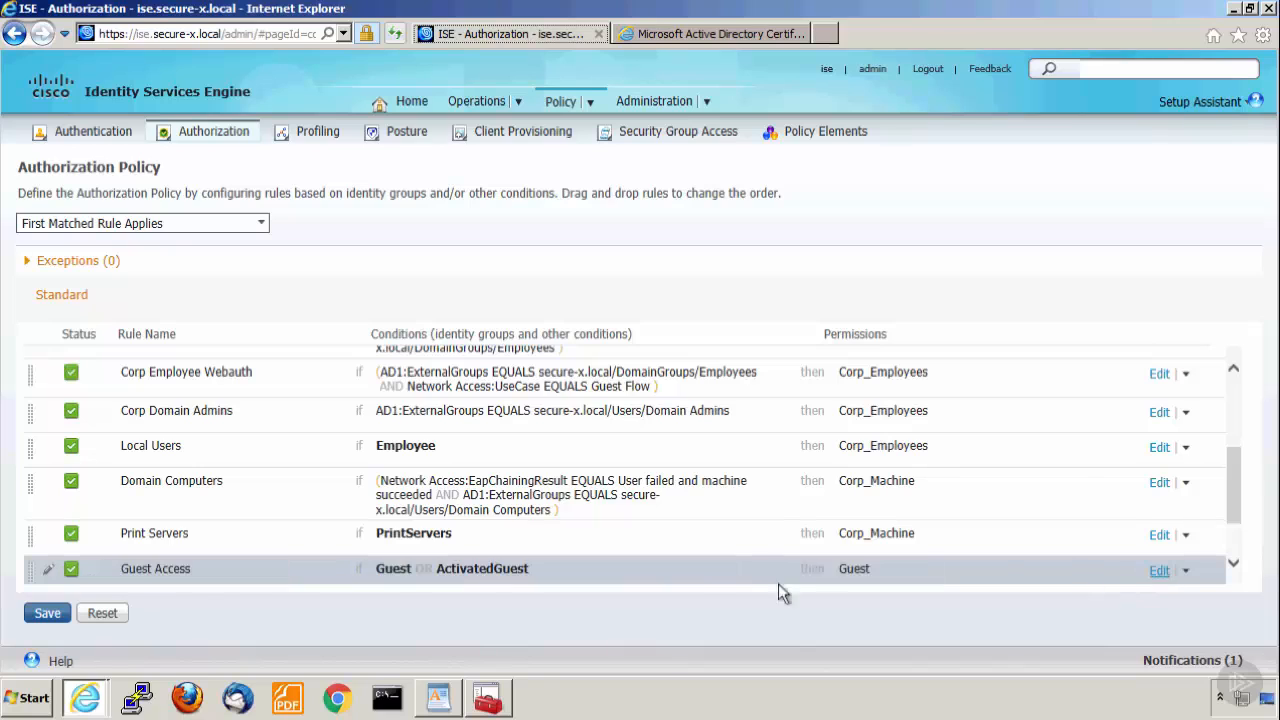
click(50, 614)
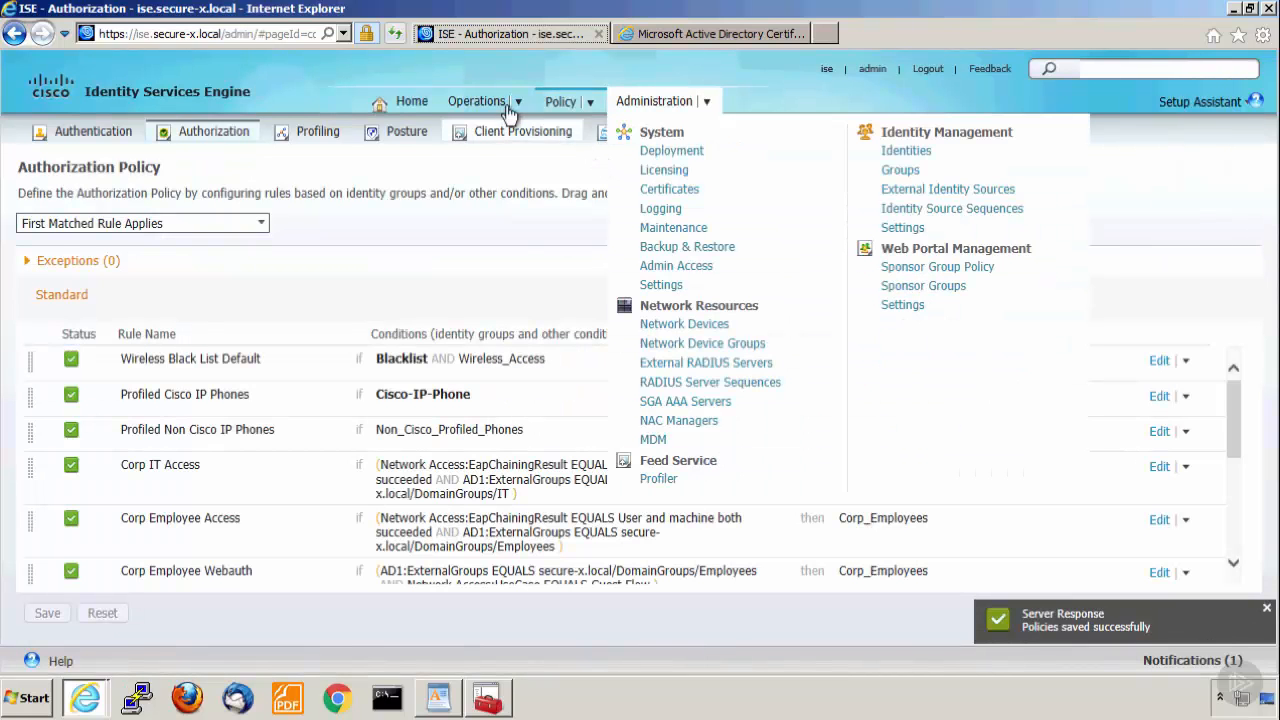
Open the live Authentications log under Operations.
mouse_move(512, 112)
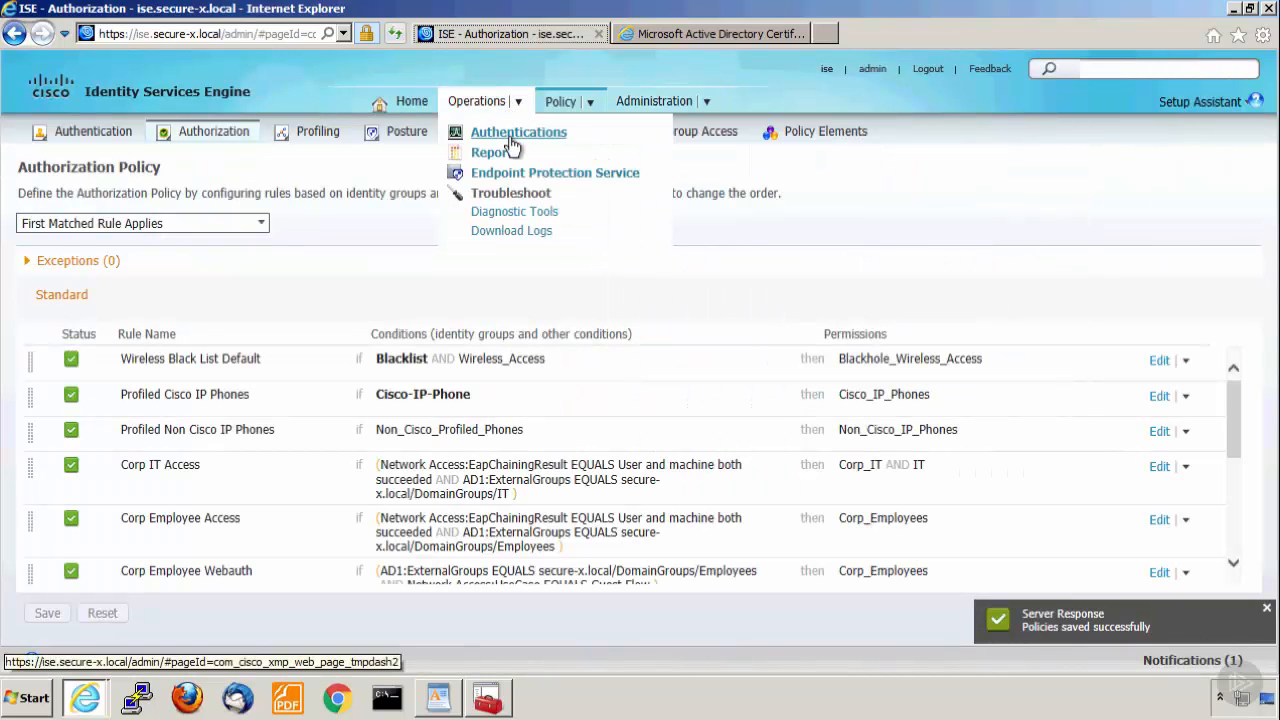
click(511, 142)
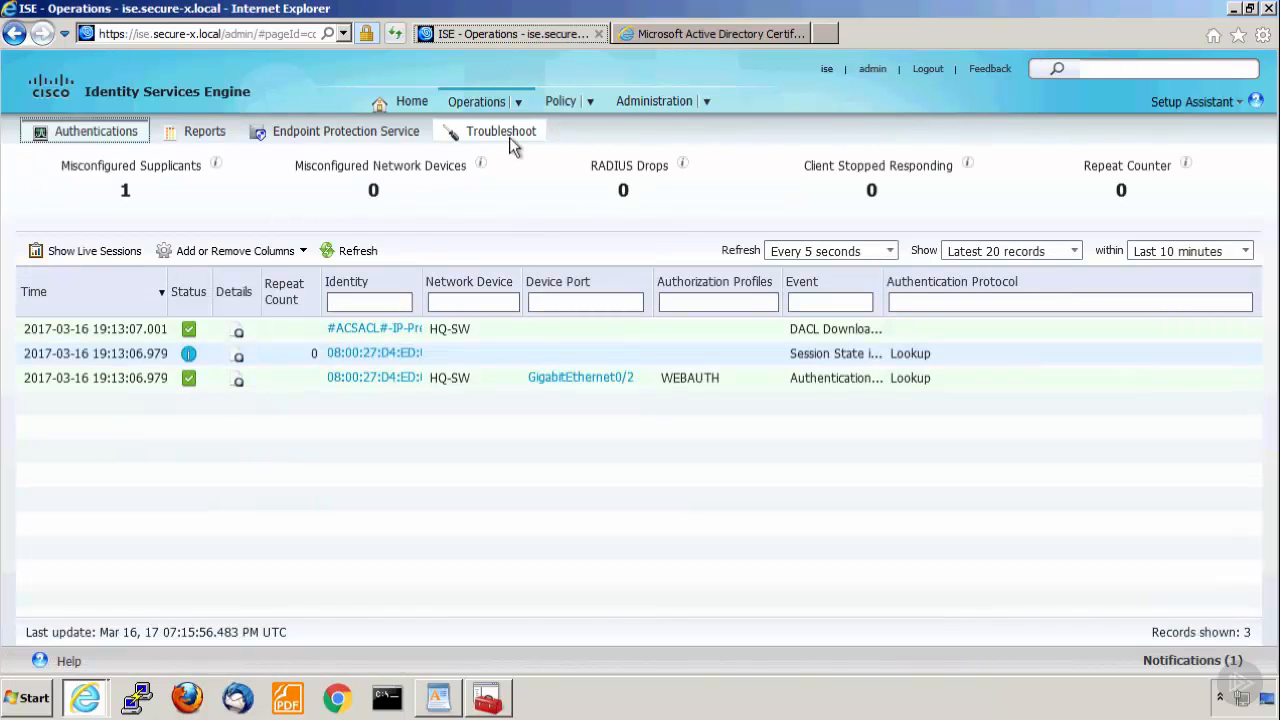
Widen the Identity column of the live authentications log to read the full DACL download identity.
double_click(410, 329)
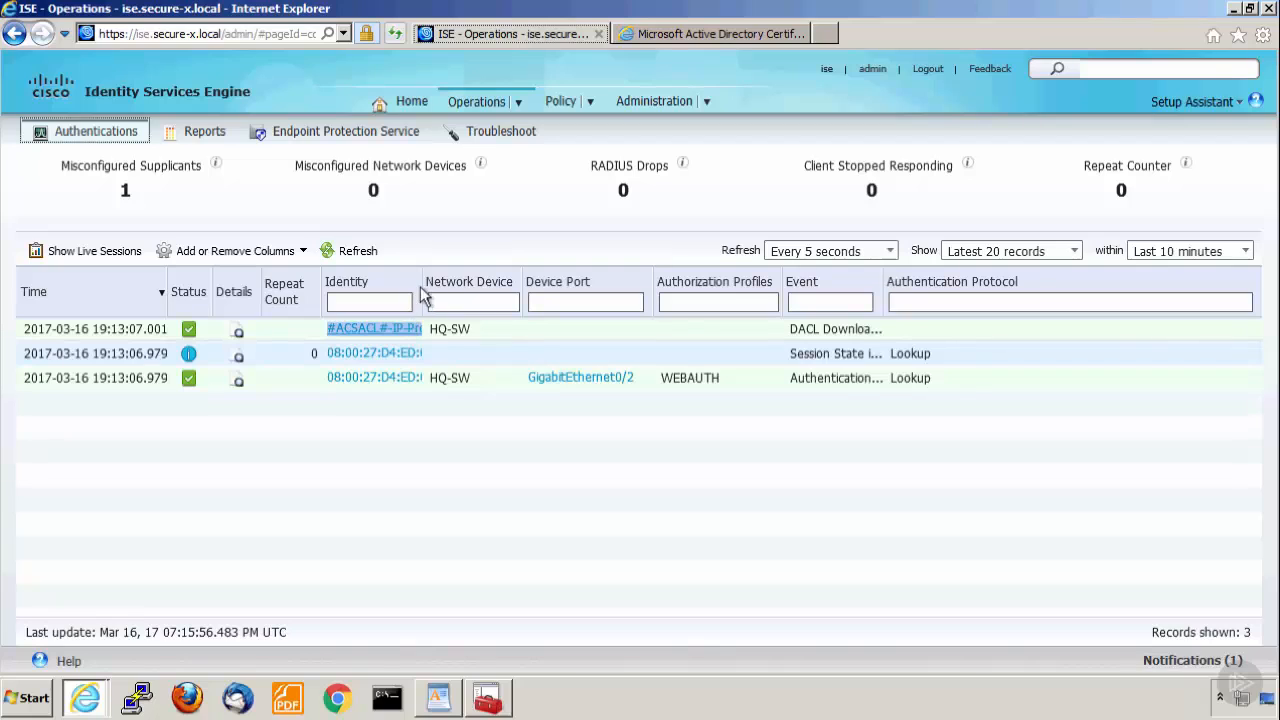
drag(420, 287, 591, 300)
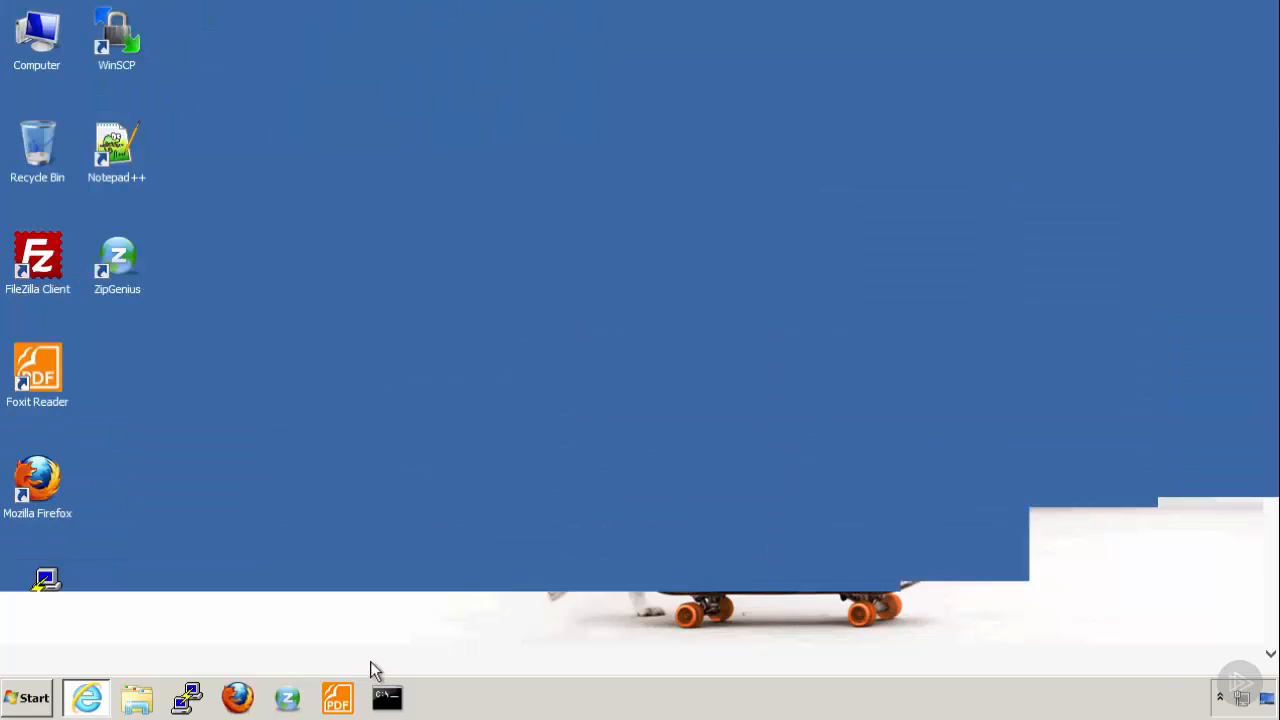
click(90, 700)
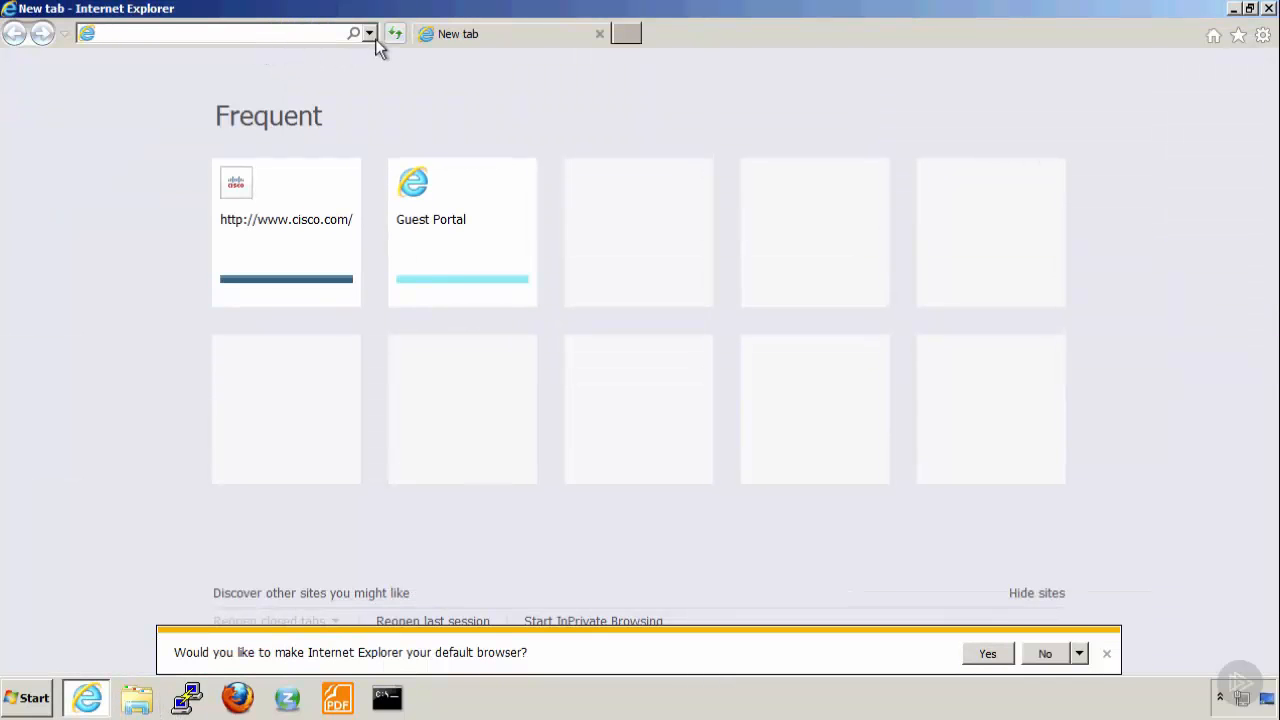
click(312, 240)
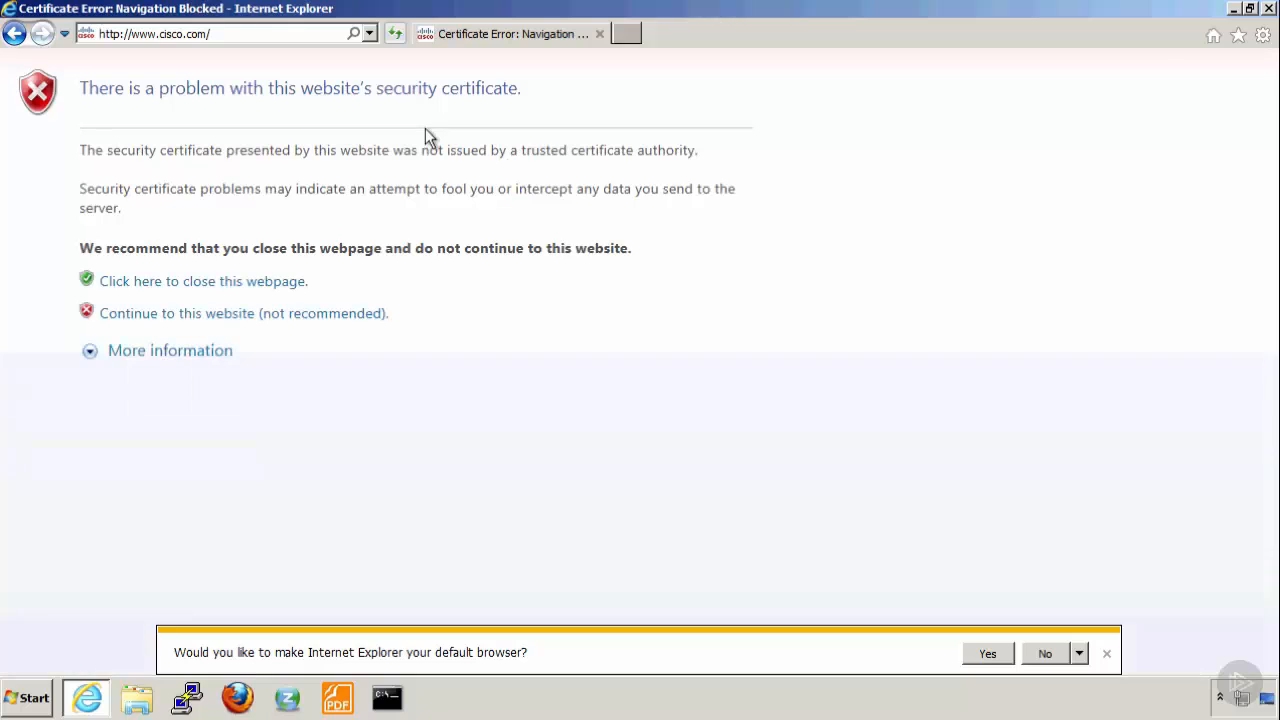
click(262, 318)
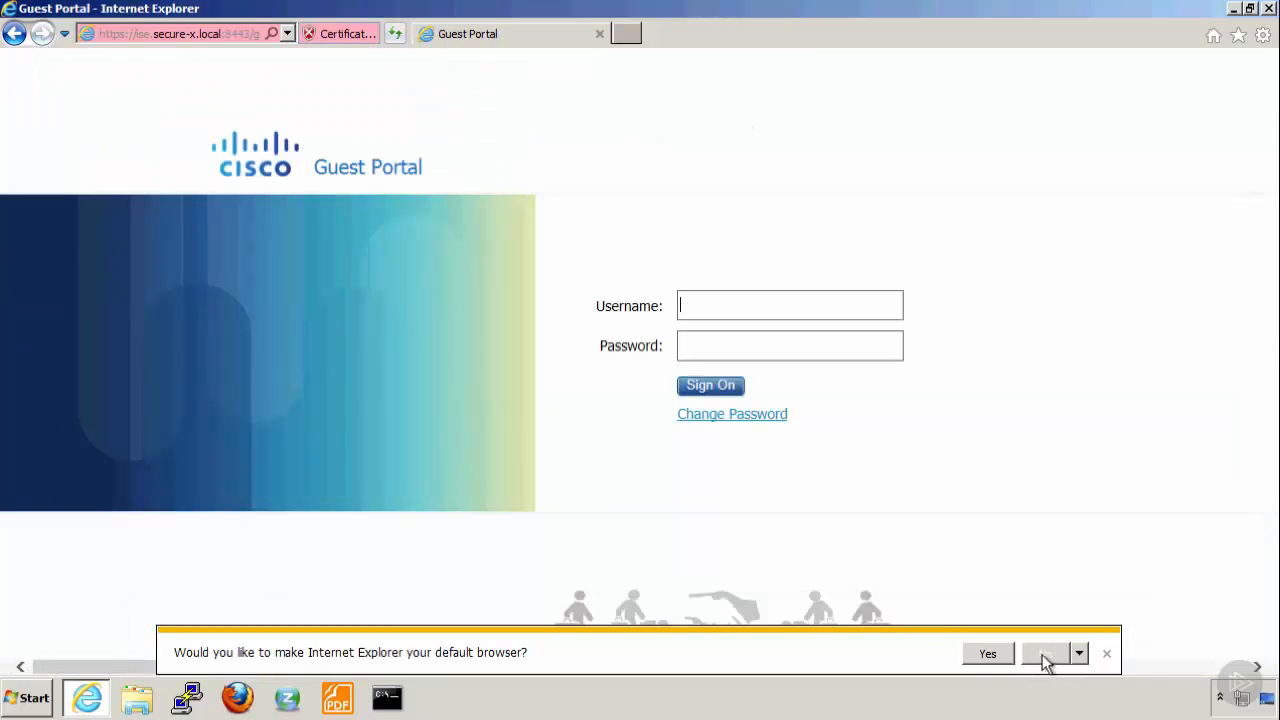
click(1045, 655)
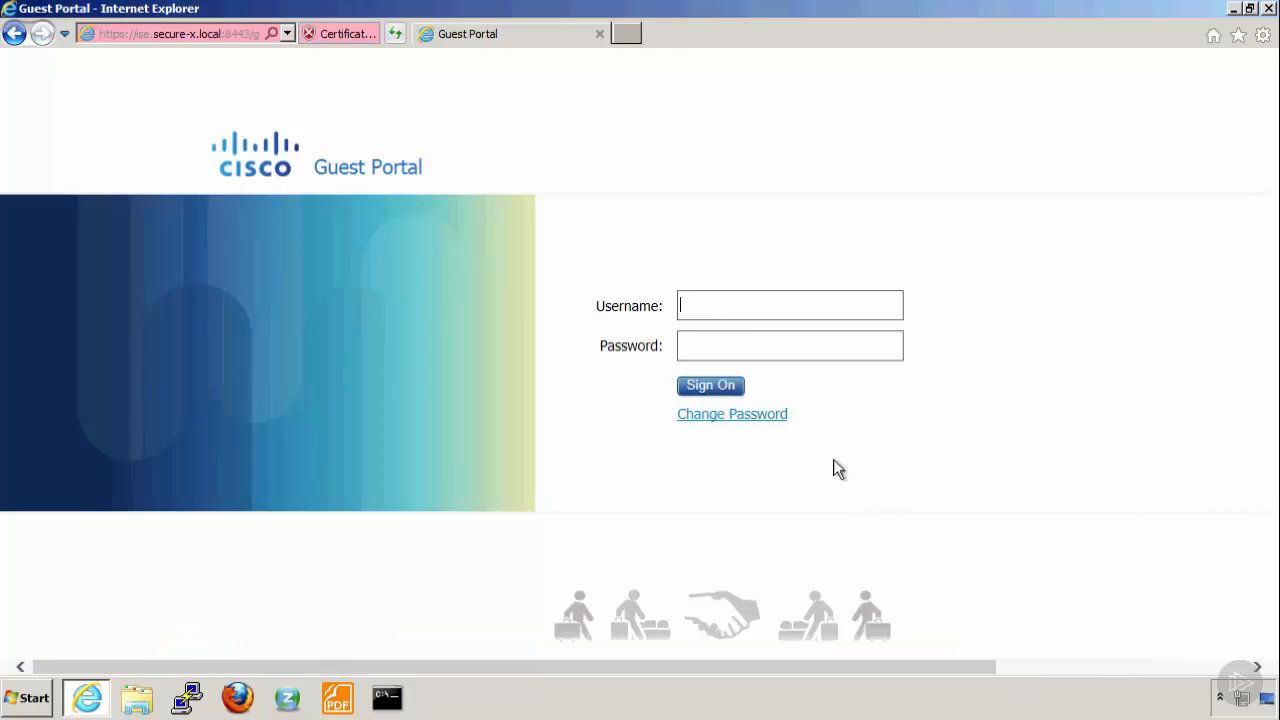
Sign on to the Guest Portal with the guest account's username and password.
click(708, 306)
click(705, 350)
text(••••)
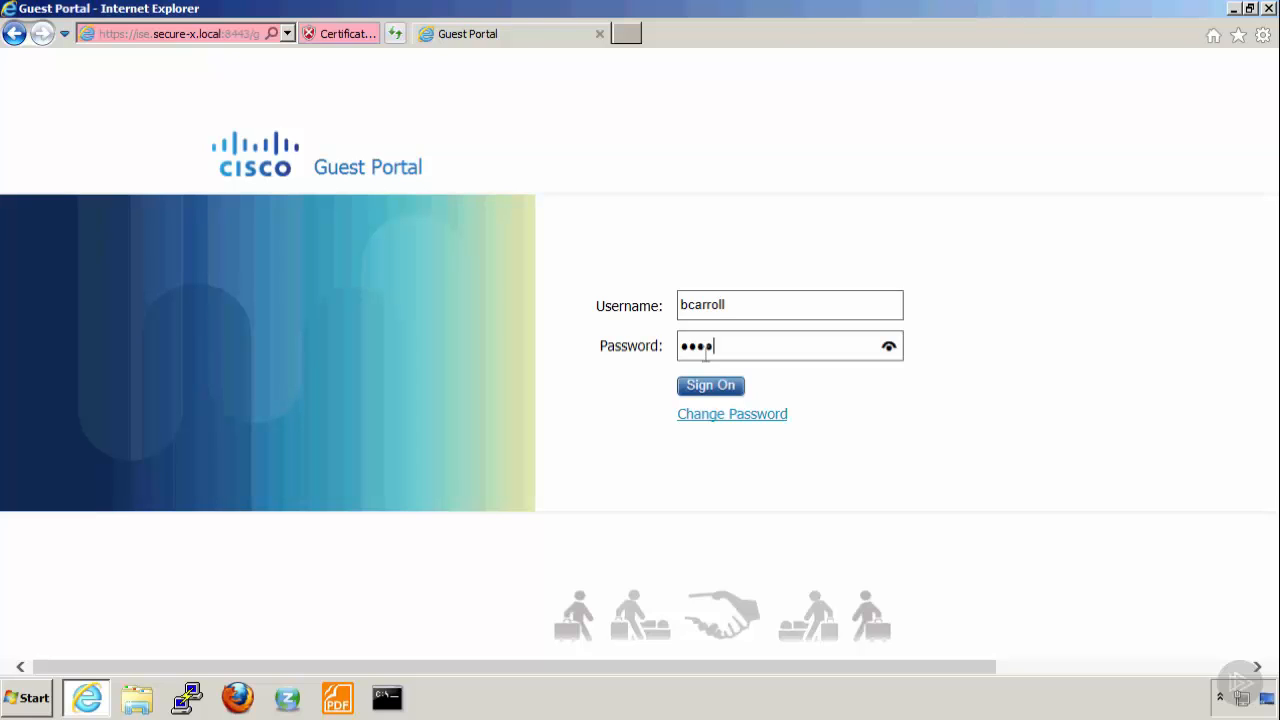
text(•••••)
click(708, 387)
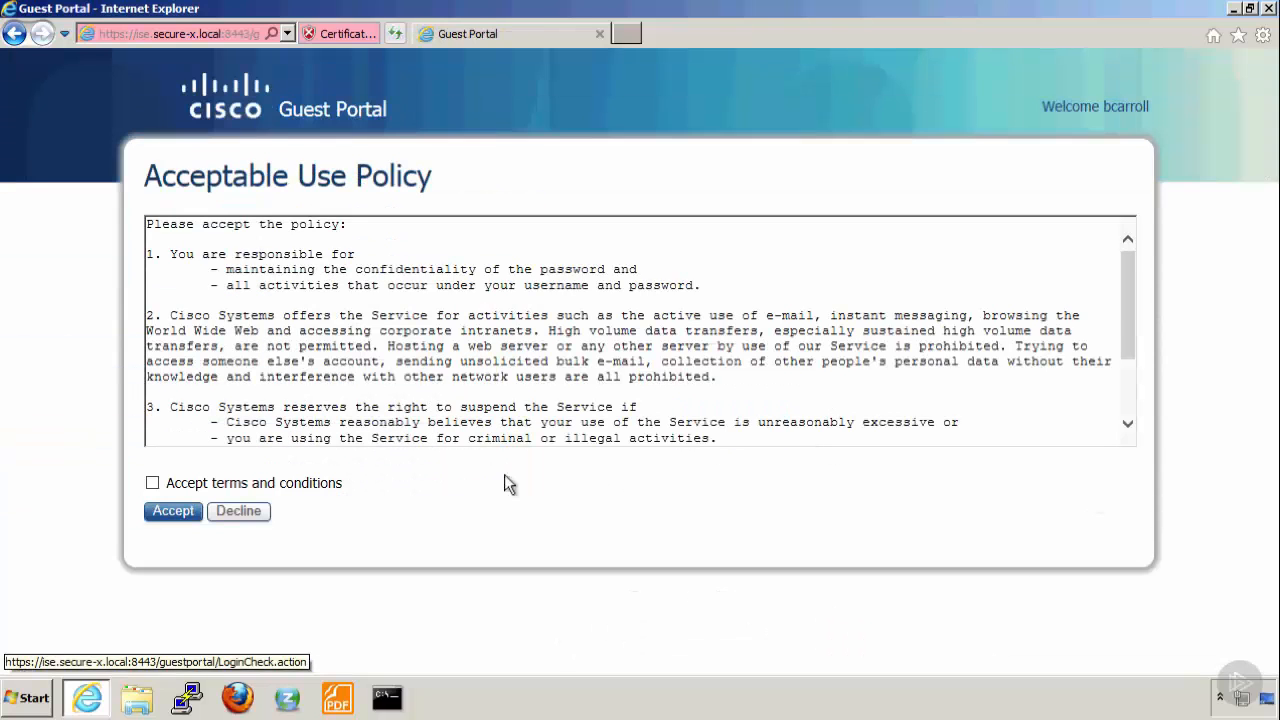
click(152, 483)
click(177, 512)
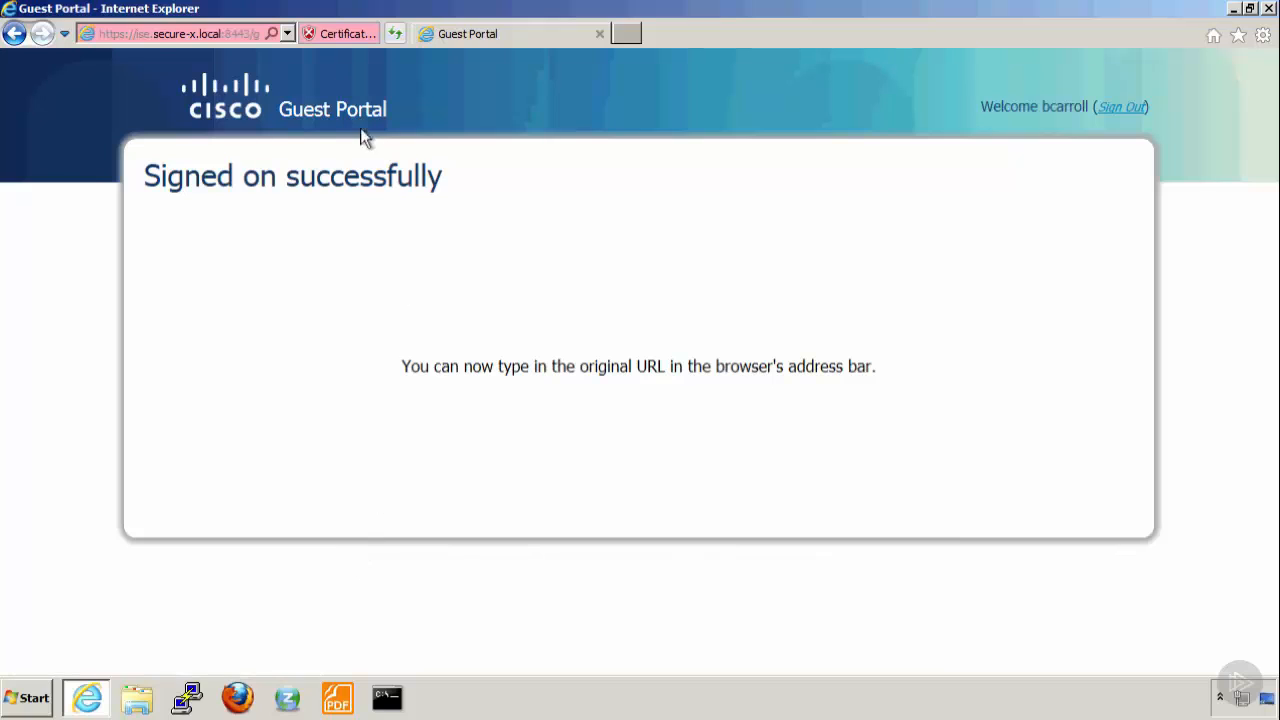
click(286, 34)
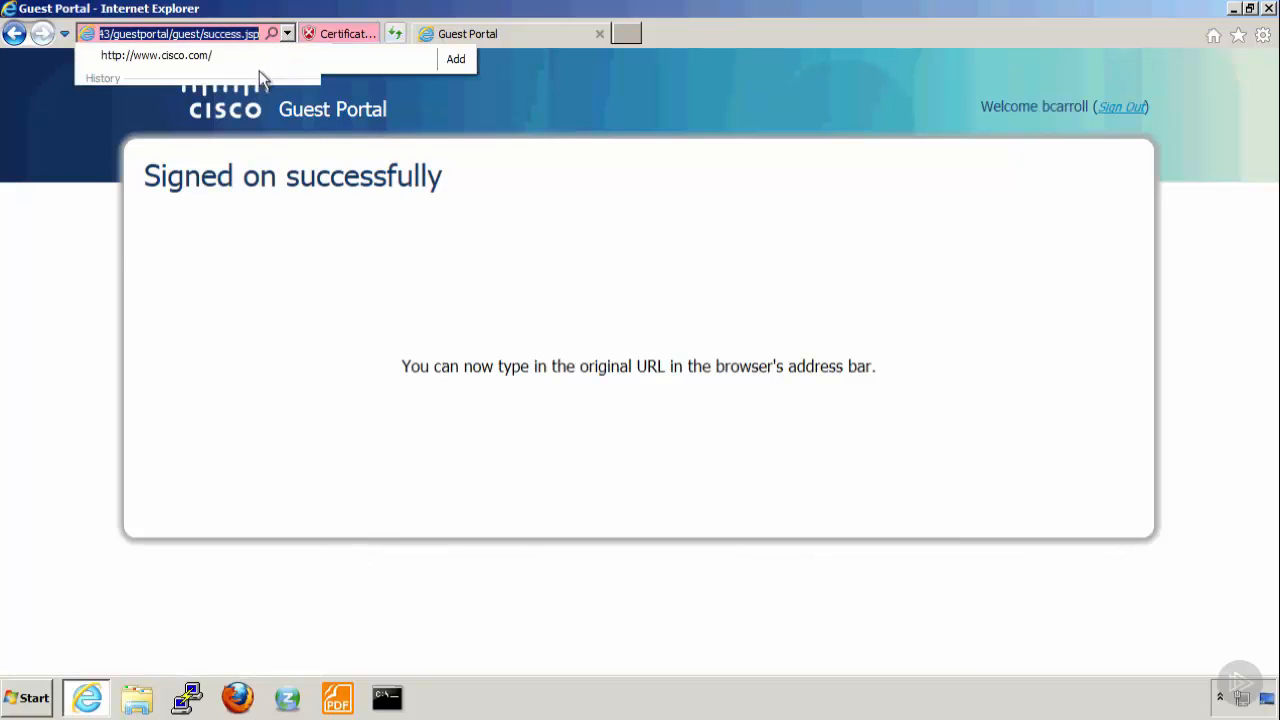
click(174, 62)
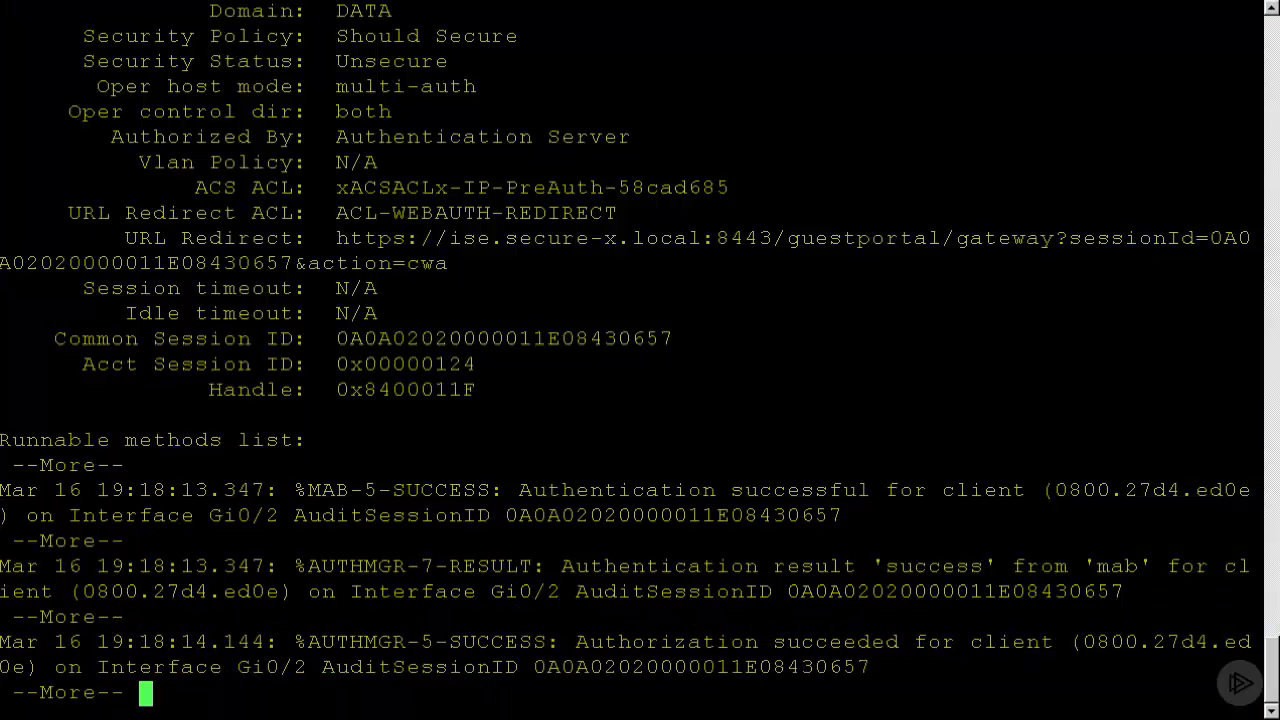
In the HQ-Sw console, finish the paged output and run "sh authentication sessions interface g0/2", paging through to its end.
key(space)
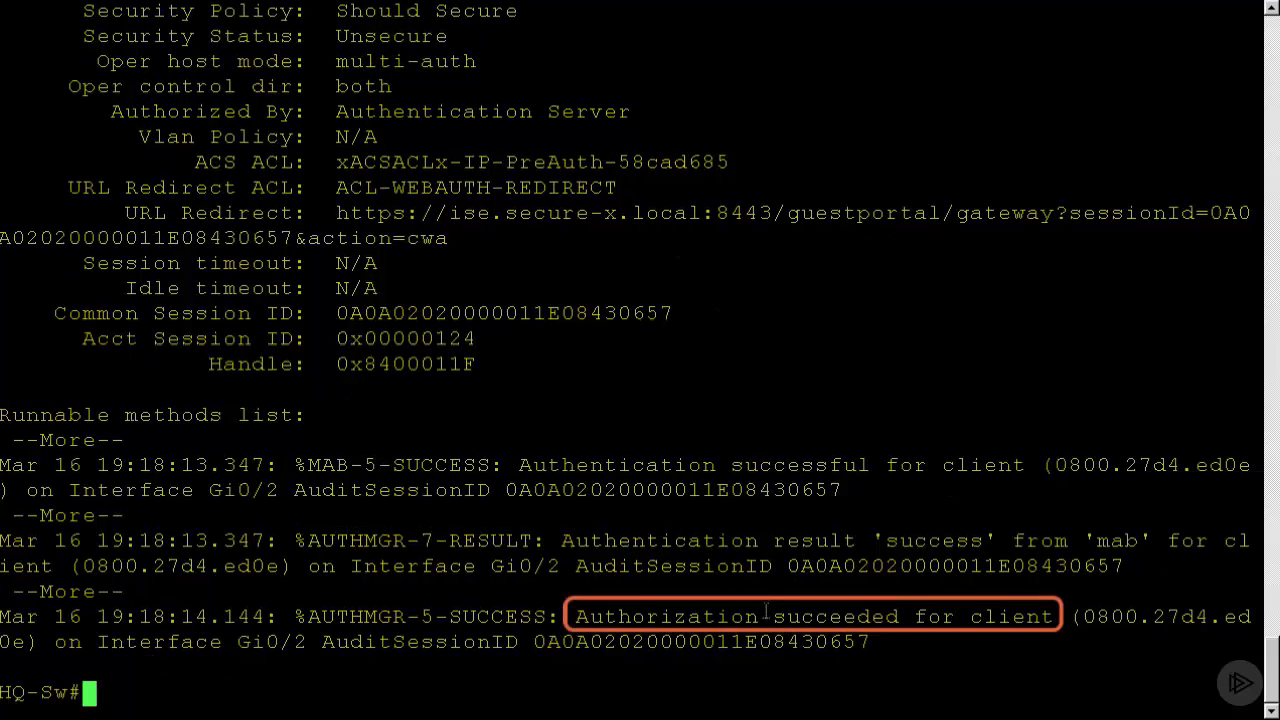
text(sh authentication sessions interface g0/2)
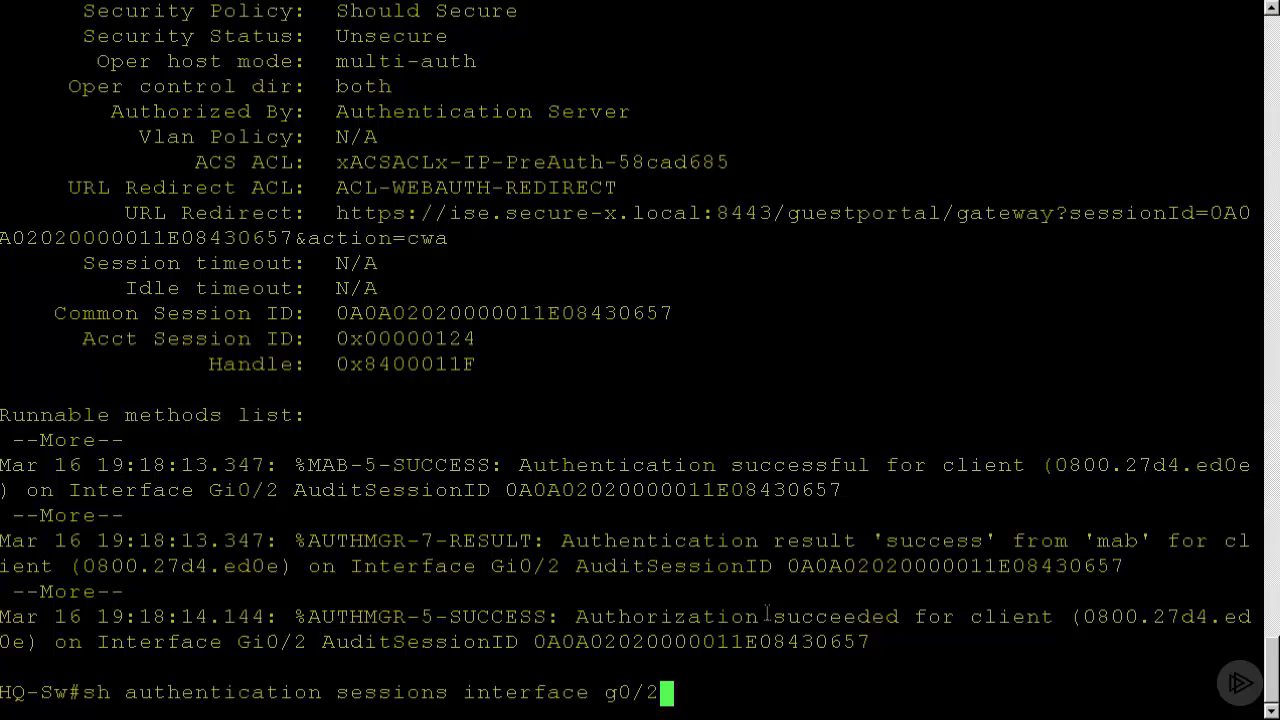
key(Return)
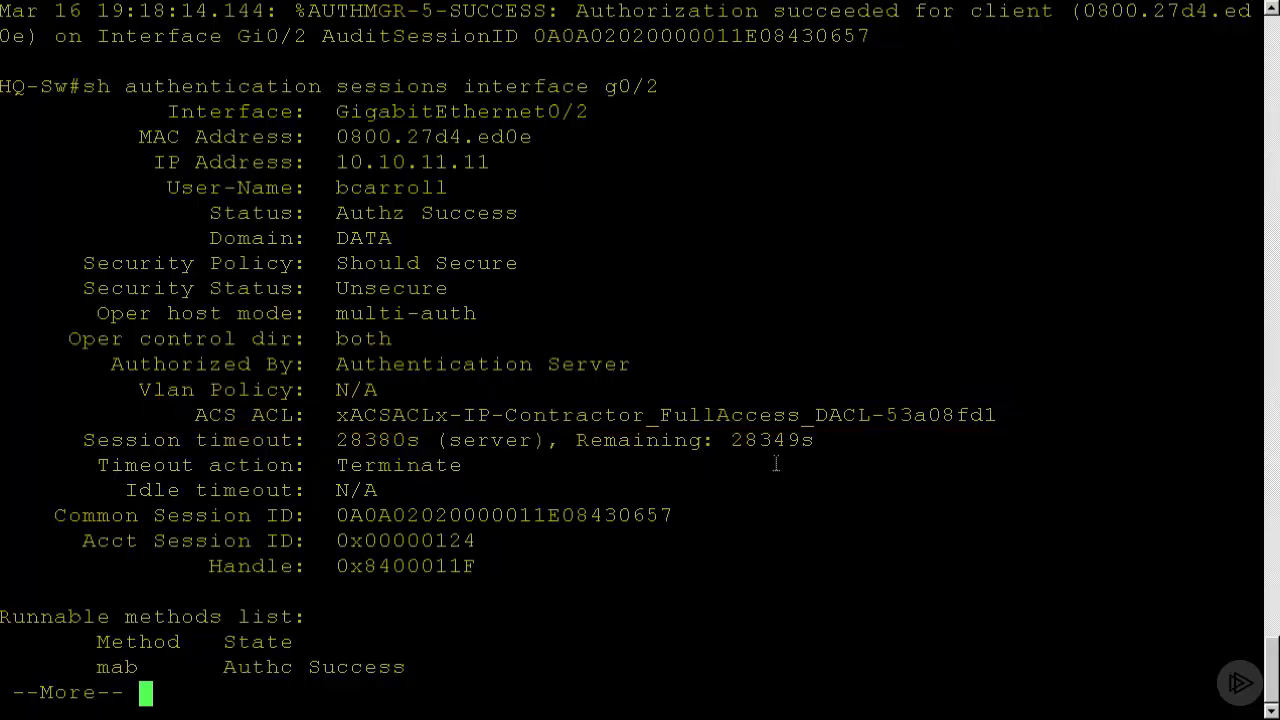
key(space)
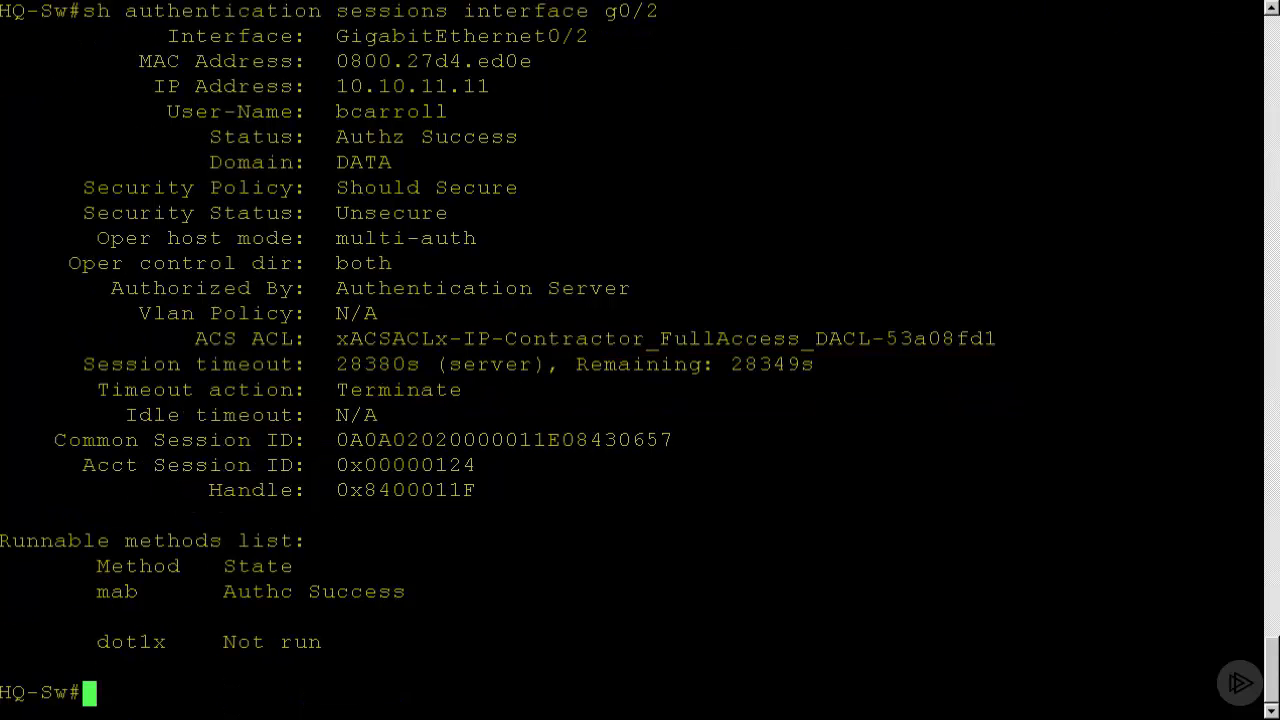